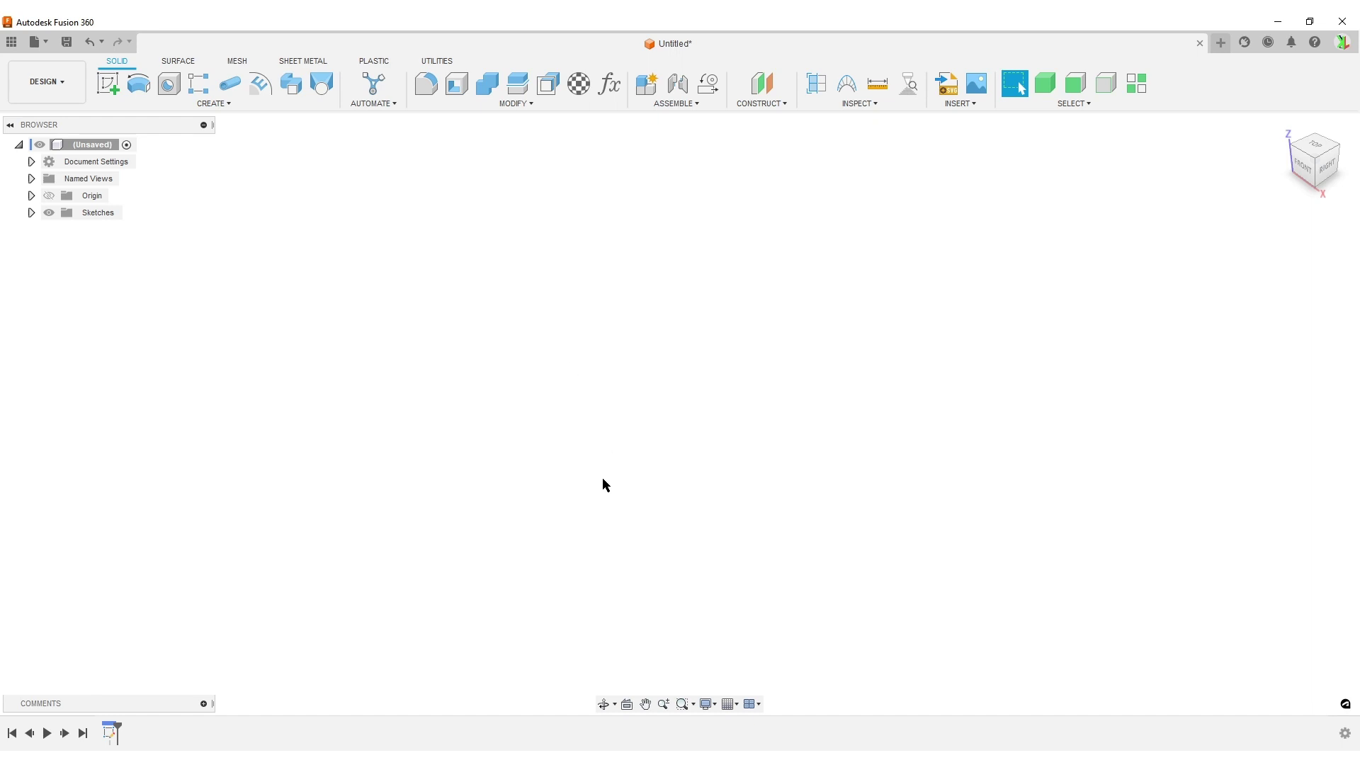
# - Start a sketch on the front (XZ) plane and draw a two-point rectangle about 105 mm wide beside the origin
pyautogui.click(108, 83)
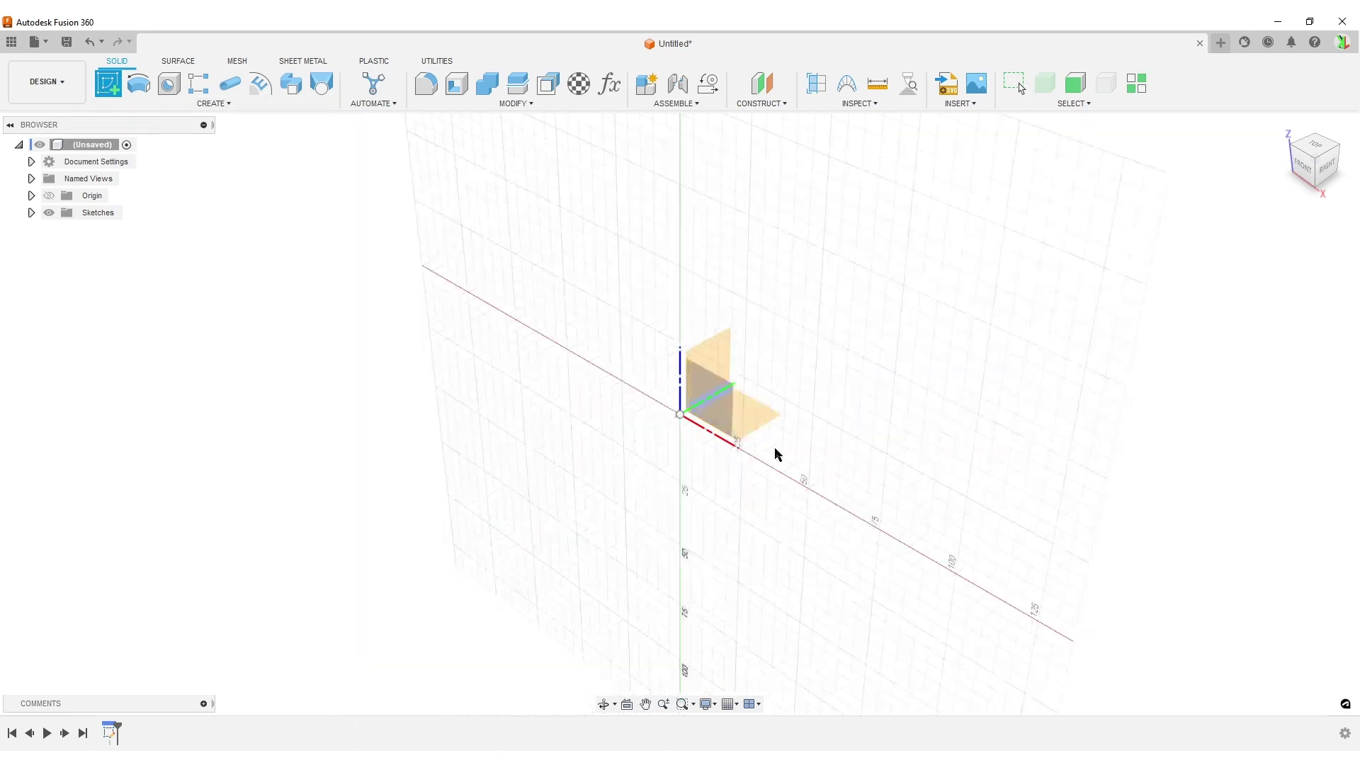
pyautogui.click(723, 412)
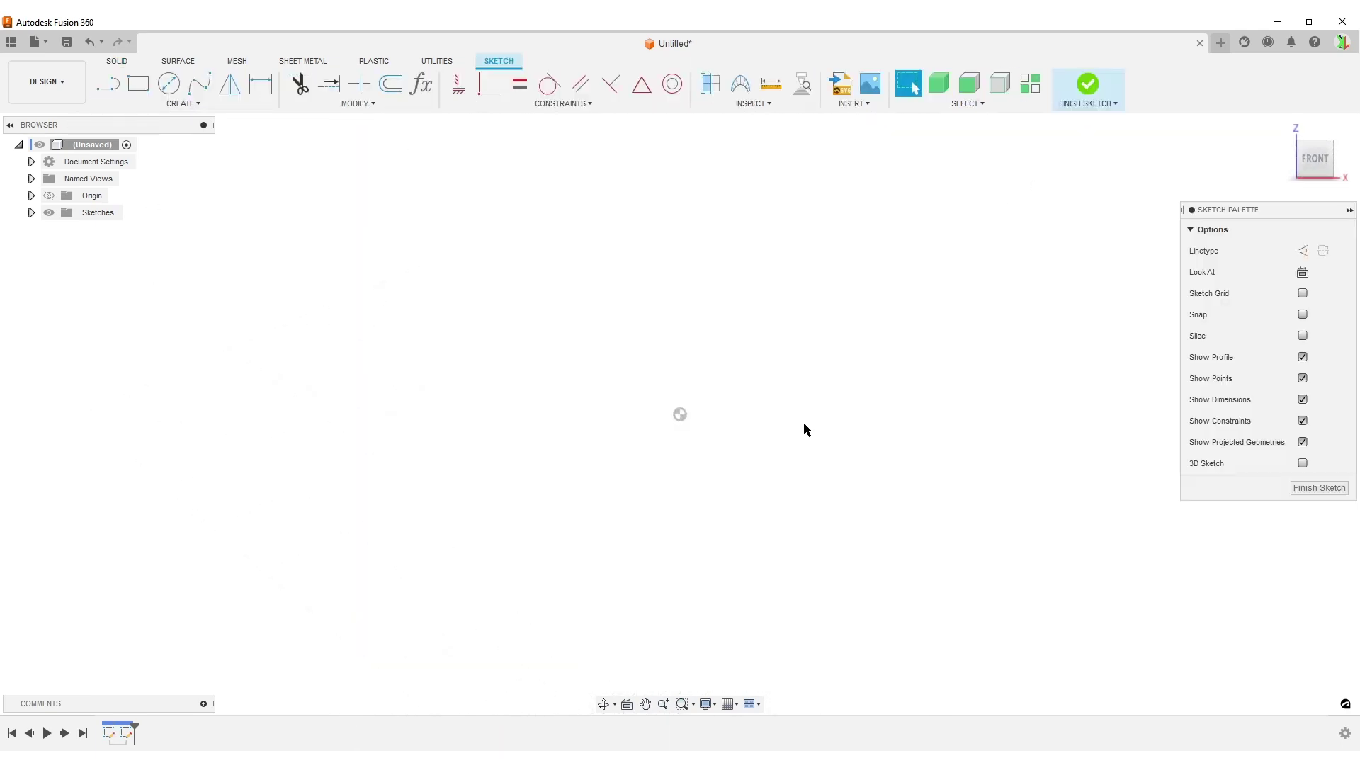
pyautogui.moveTo(843, 416)
pyautogui.mouseDown(button='middle')
pyautogui.moveTo(867, 421)
pyautogui.moveTo(699, 462)
pyautogui.mouseUp(button='middle')
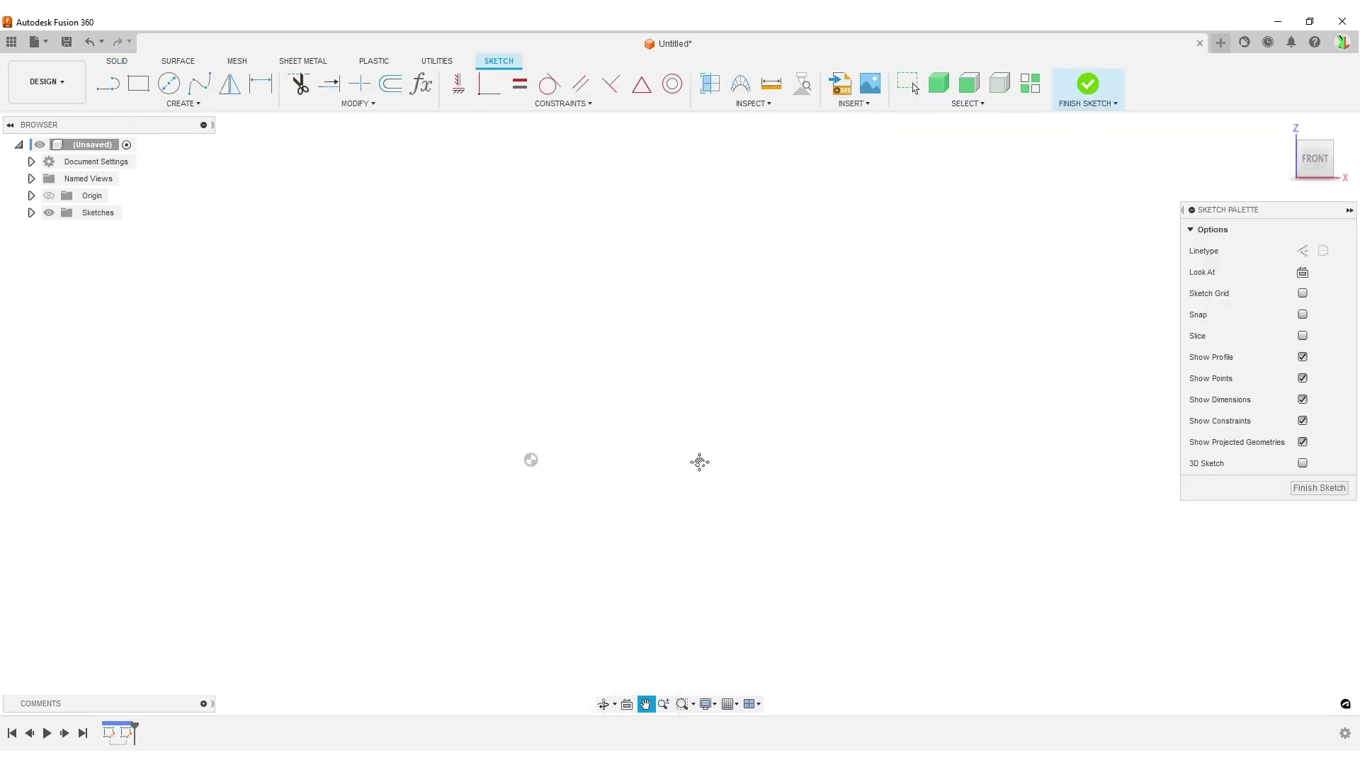
pyautogui.click(133, 93)
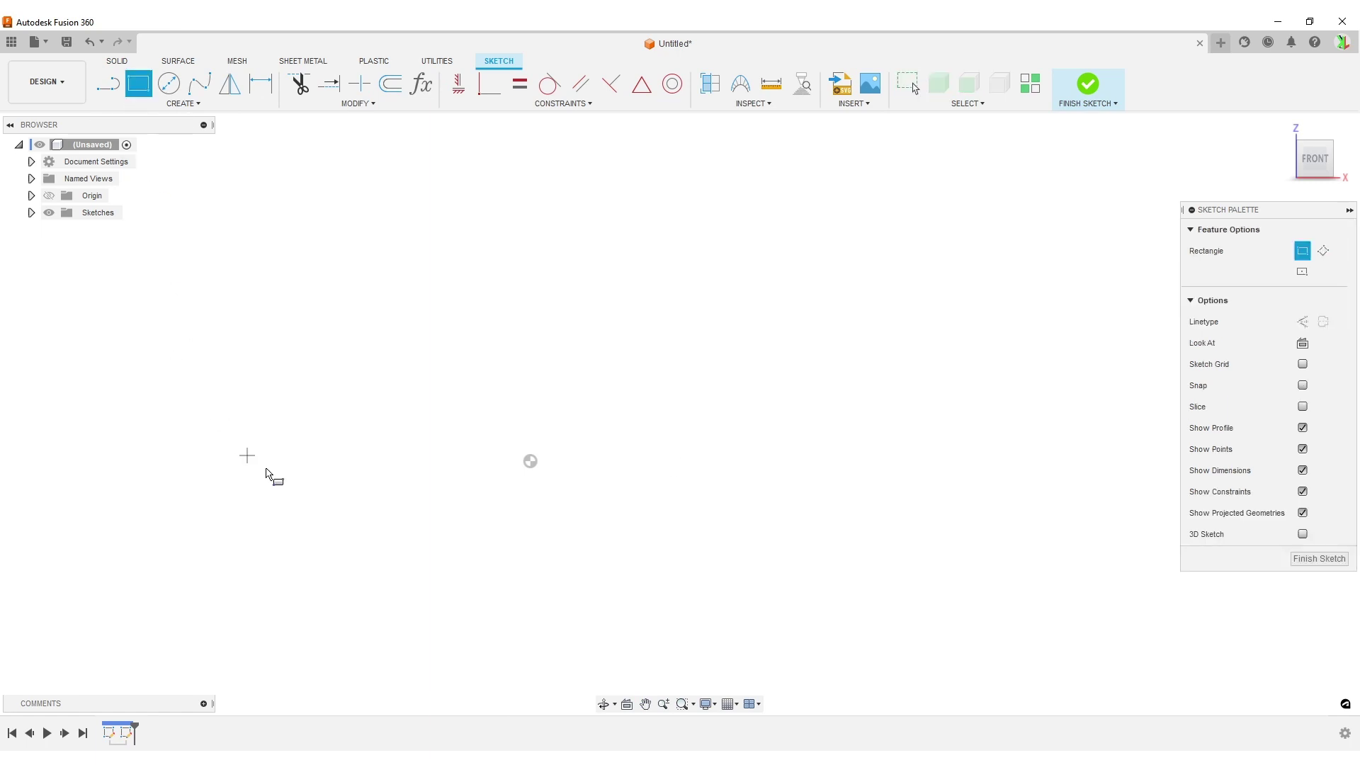
pyautogui.click(642, 498)
pyautogui.click(909, 346)
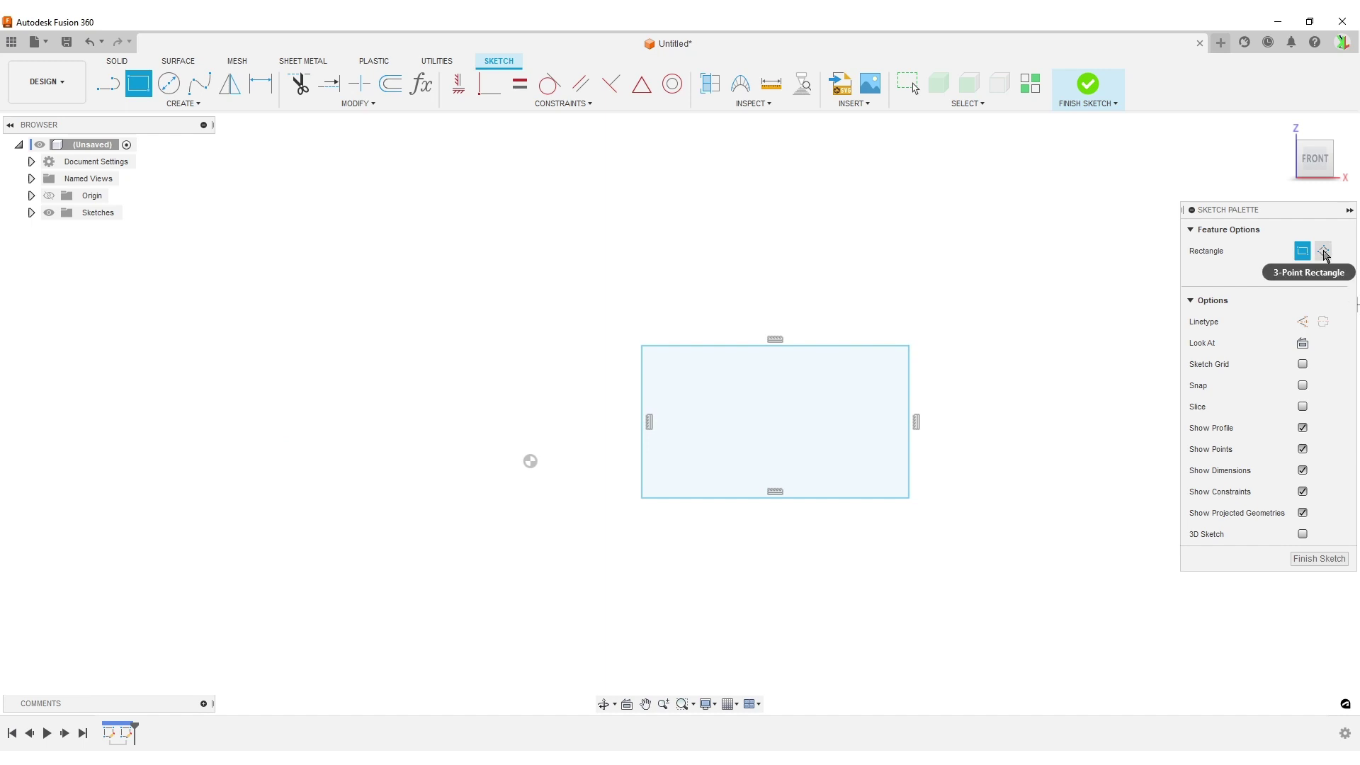
# - Draw a tilted three-point rectangle with a short side of about 25.6 mm above the origin
pyautogui.click(1324, 252)
pyautogui.click(434, 247)
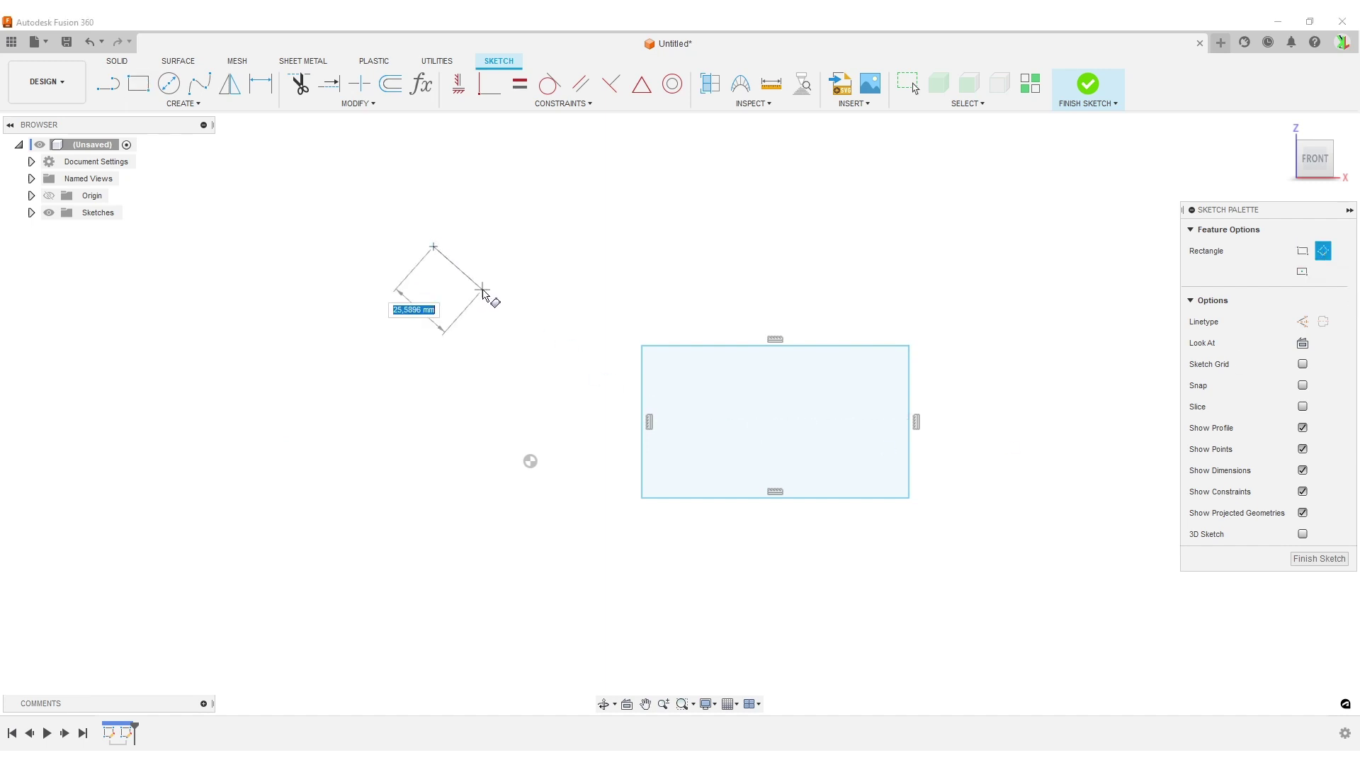
pyautogui.click(483, 290)
pyautogui.click(582, 177)
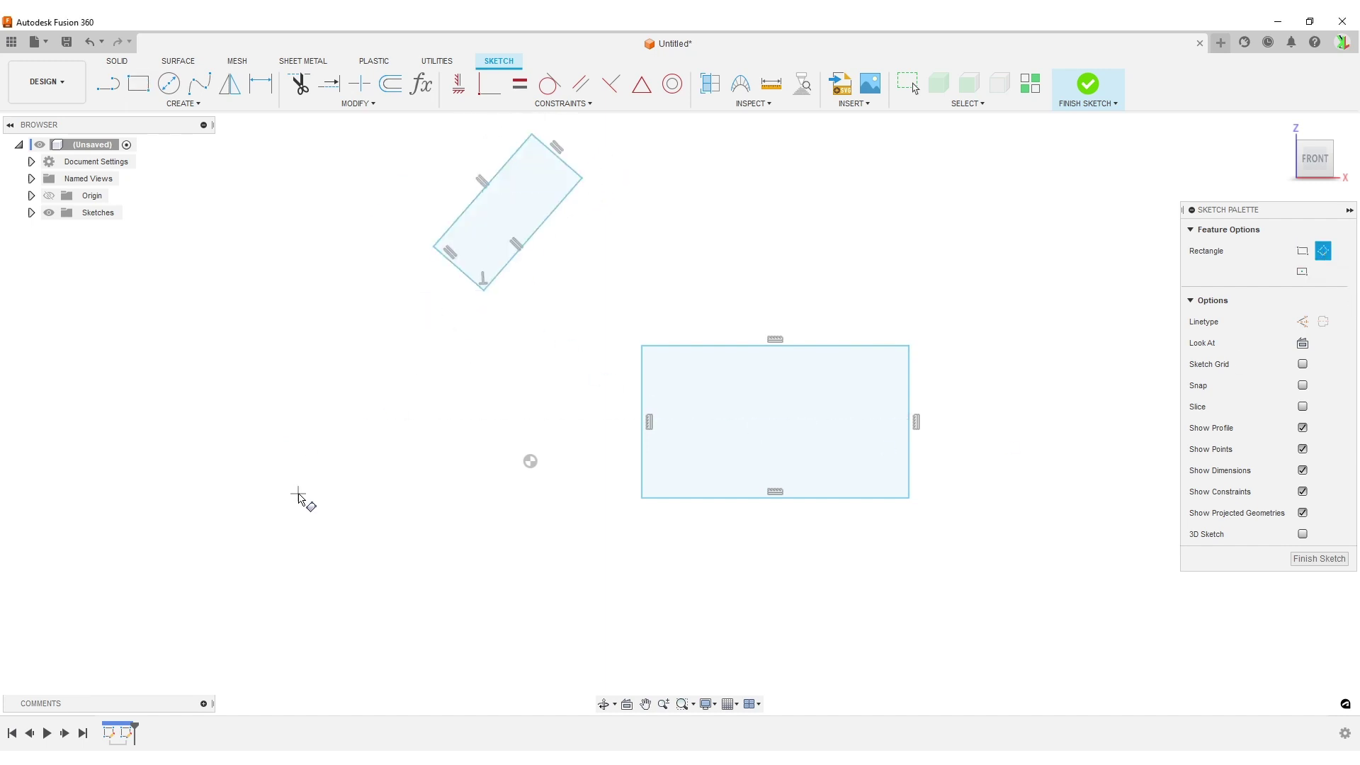
pyautogui.scroll(-1, 270, 531)
pyautogui.press('Escape')
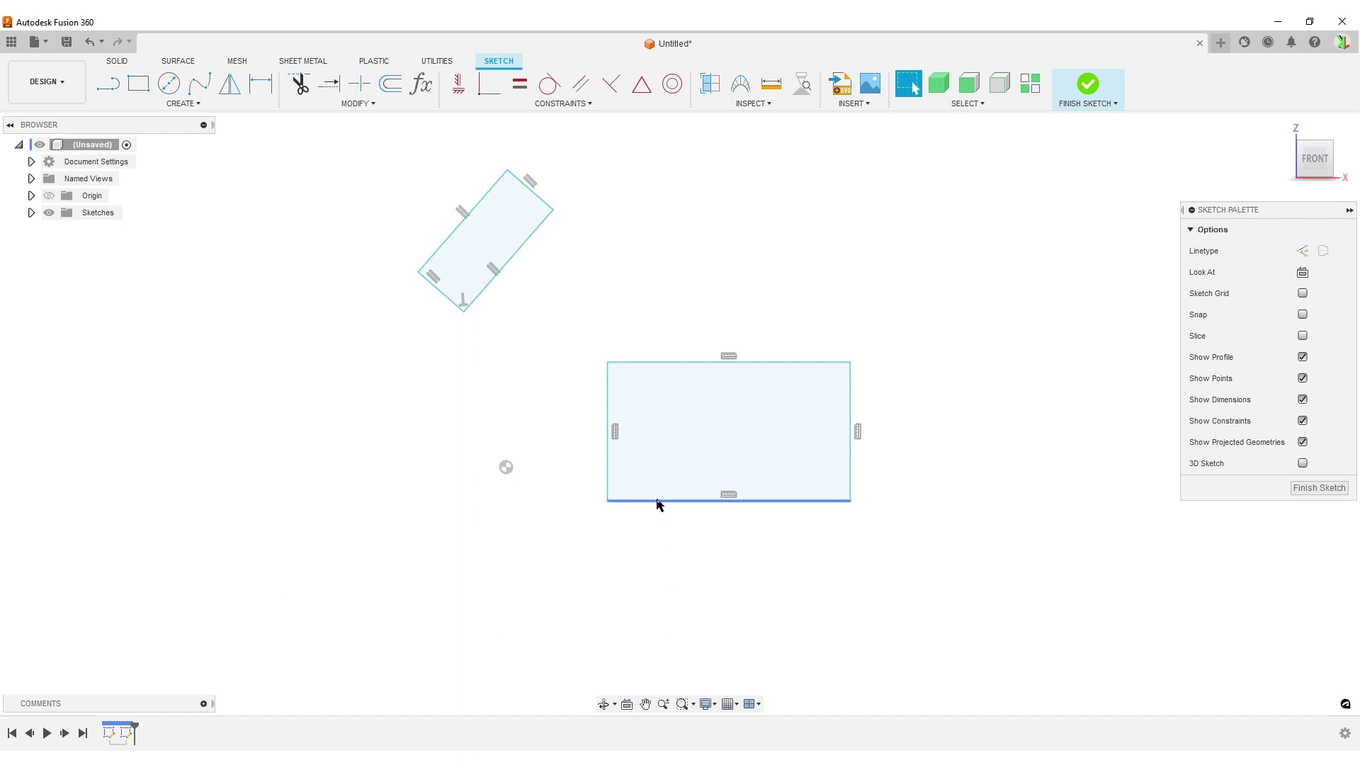
# - Shorten the large rectangle by moving its bottom edge up to just above the origin's level
pyautogui.moveTo(659, 501)
pyautogui.mouseDown()
pyautogui.moveTo(661, 513)
pyautogui.moveTo(680, 461)
pyautogui.mouseUp()
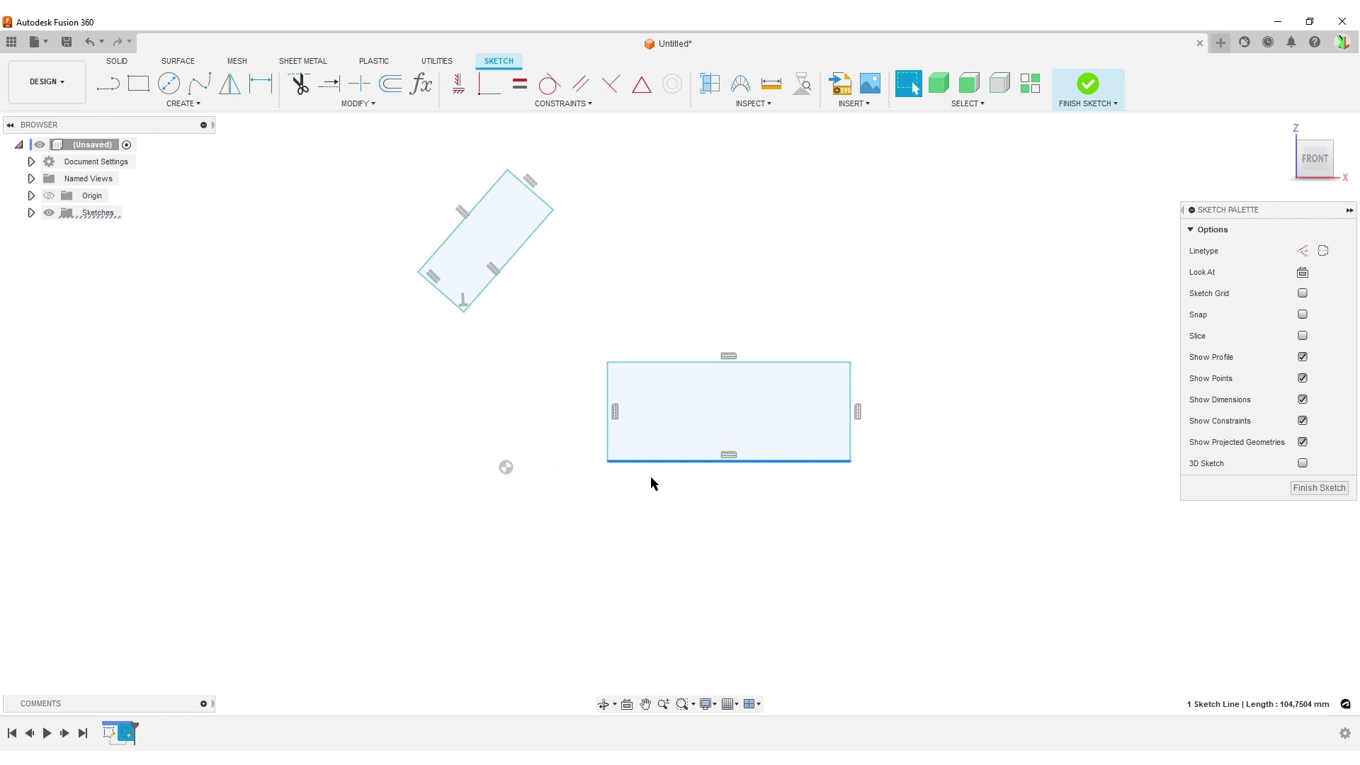
pyautogui.moveTo(653, 464)
pyautogui.mouseDown()
pyautogui.moveTo(653, 488)
pyautogui.moveTo(656, 419)
pyautogui.moveTo(651, 462)
pyautogui.mouseUp()
pyautogui.click(630, 568)
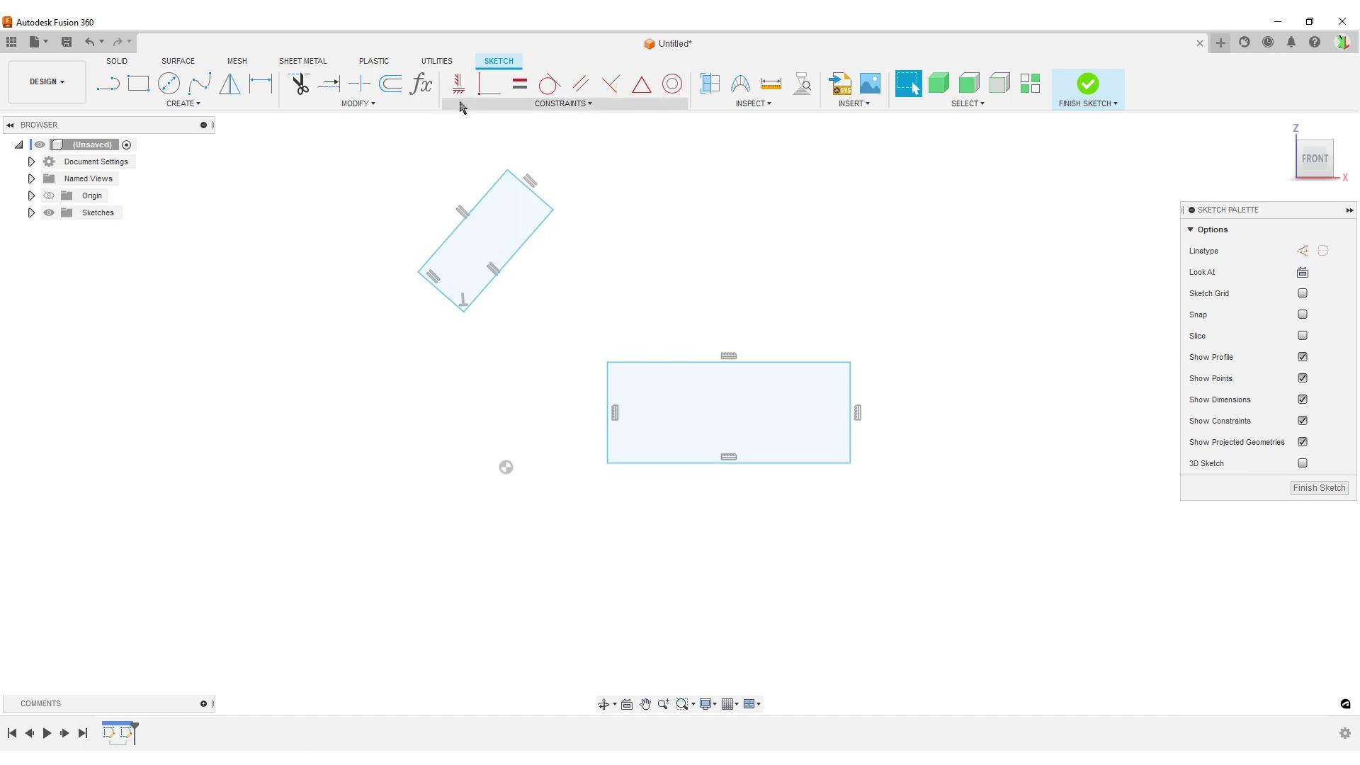
# - Apply a coincident constraint between the large rectangle's bottom edge and the sketch origin, and check the edge
pyautogui.click(489, 83)
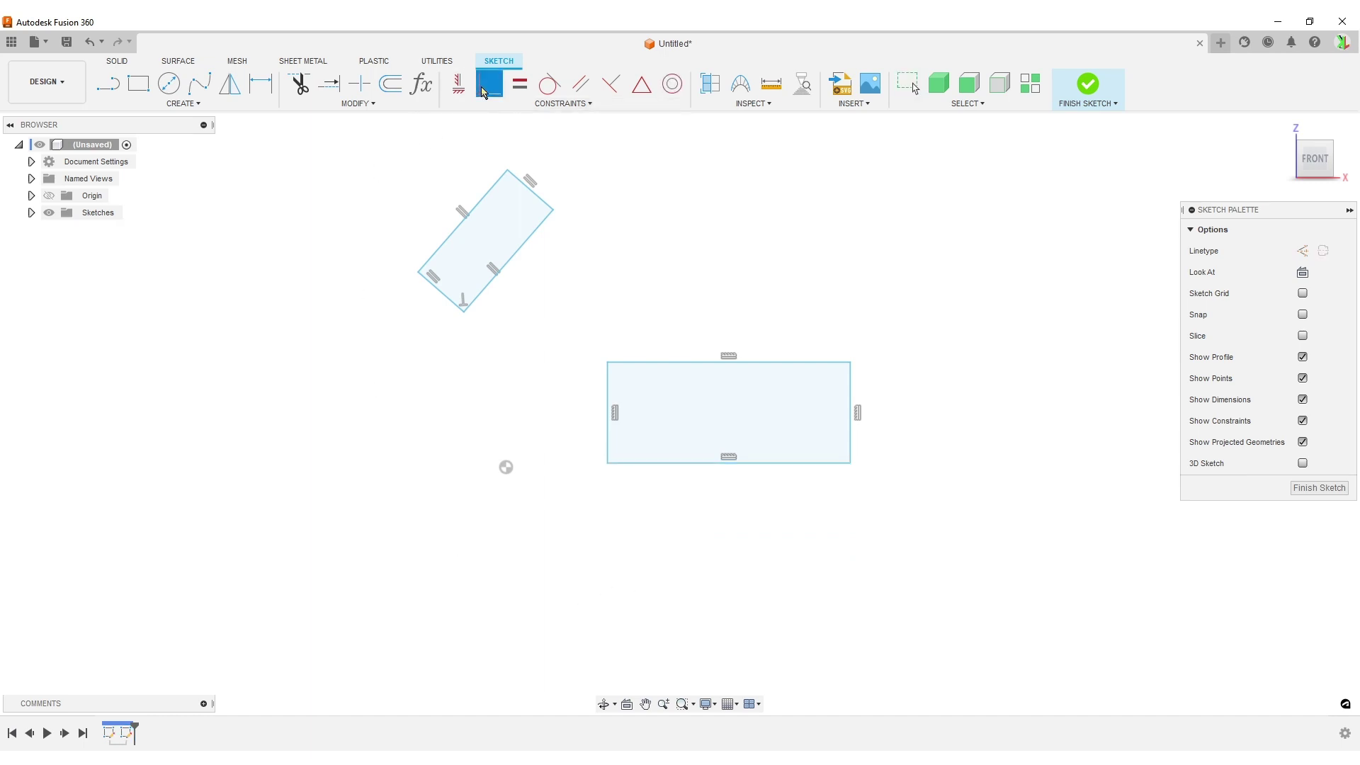
pyautogui.click(681, 465)
pyautogui.click(506, 467)
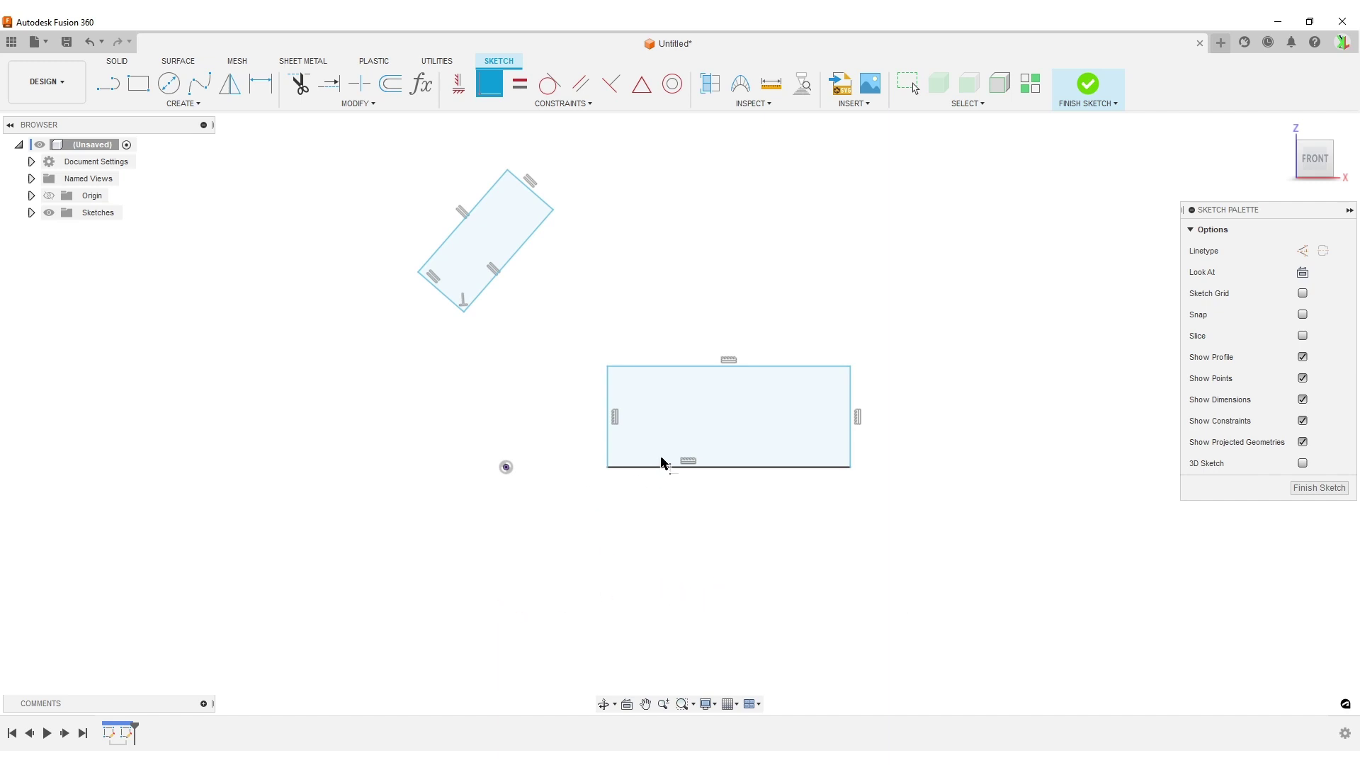
pyautogui.press('Escape')
pyautogui.click(636, 468)
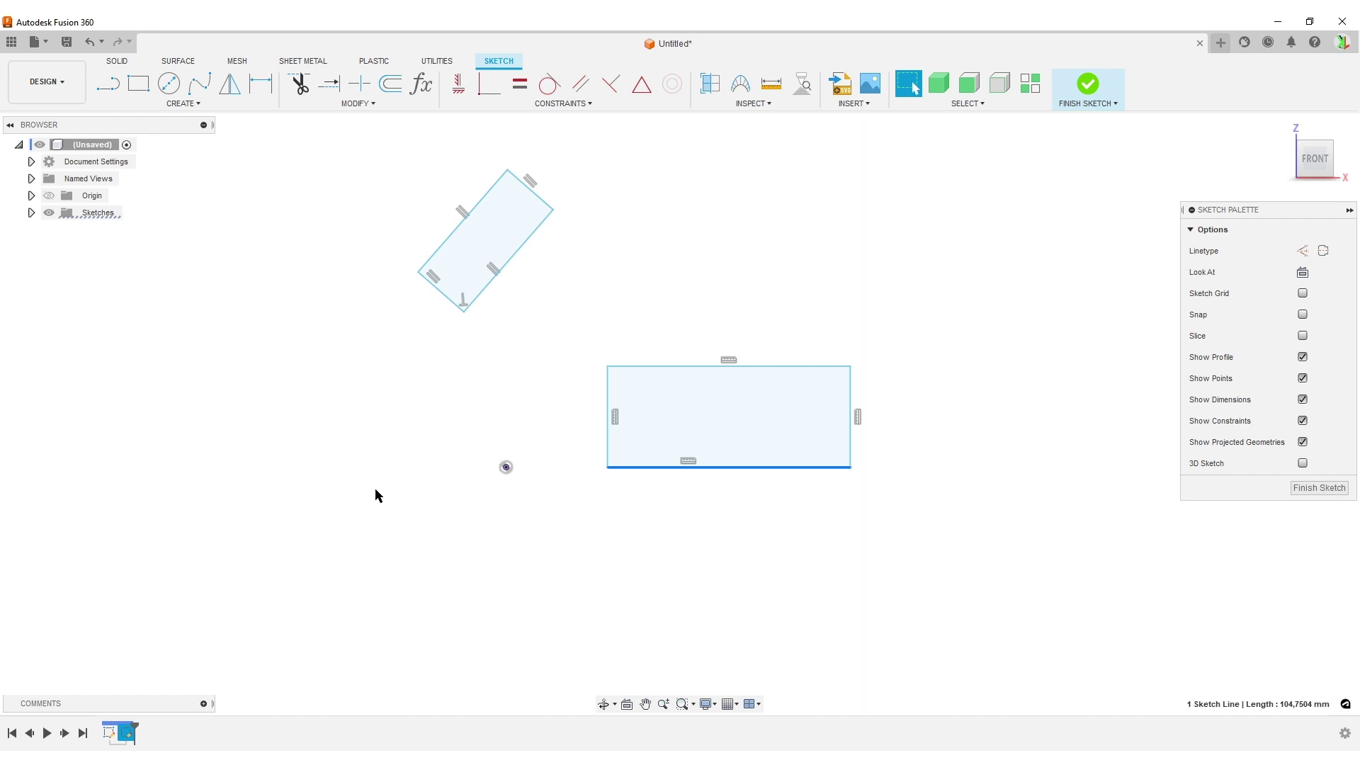
pyautogui.click(330, 436)
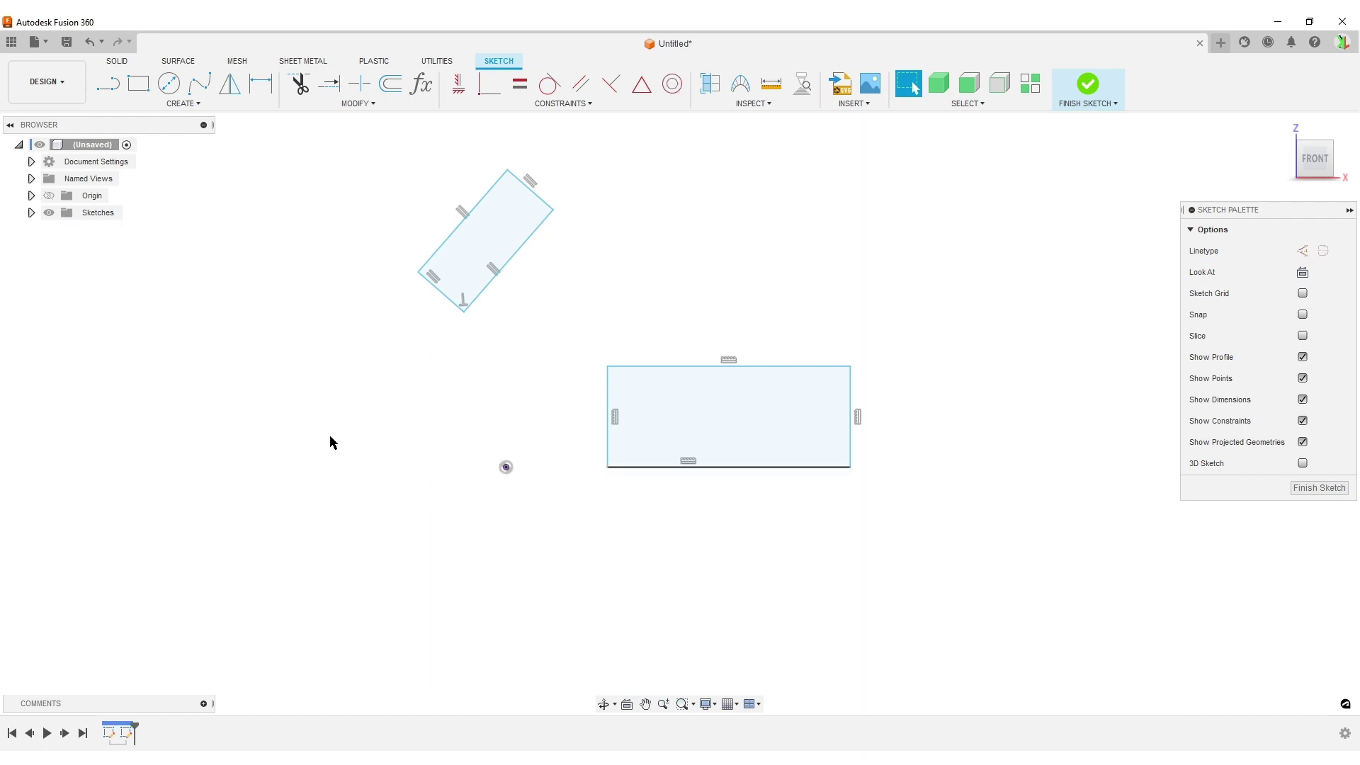
# - Align the tilted rectangle's lowest corner vertically with the origin using a Horizontal/Vertical constraint
pyautogui.click(460, 85)
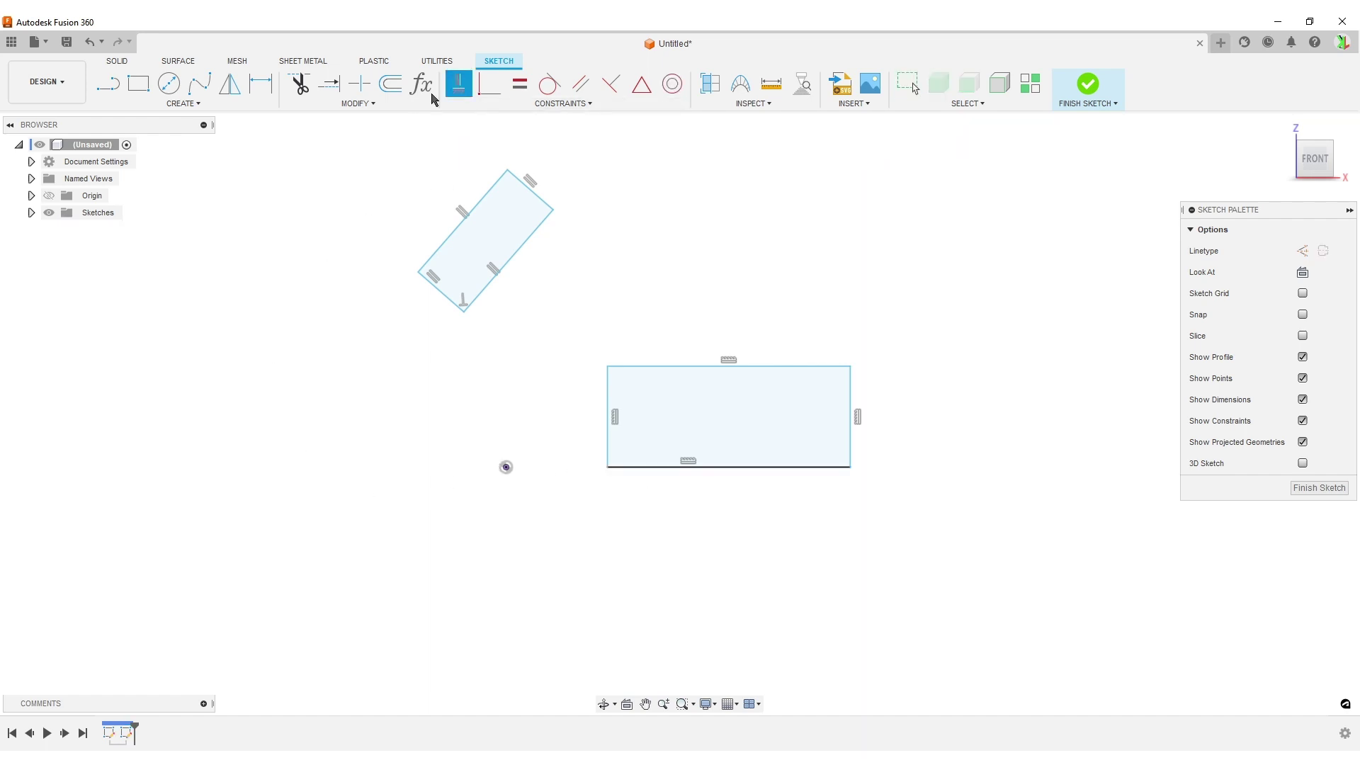
pyautogui.click(506, 468)
pyautogui.click(464, 309)
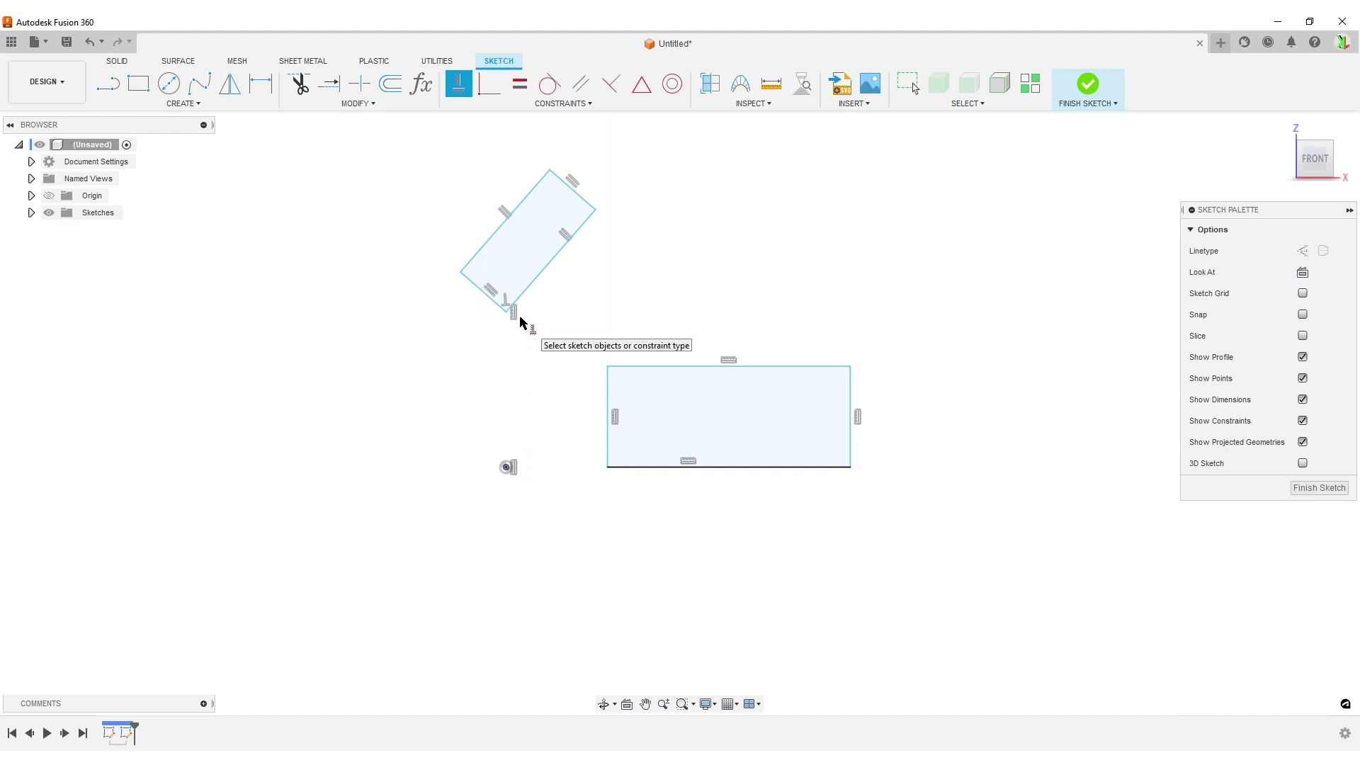
pyautogui.press('Escape')
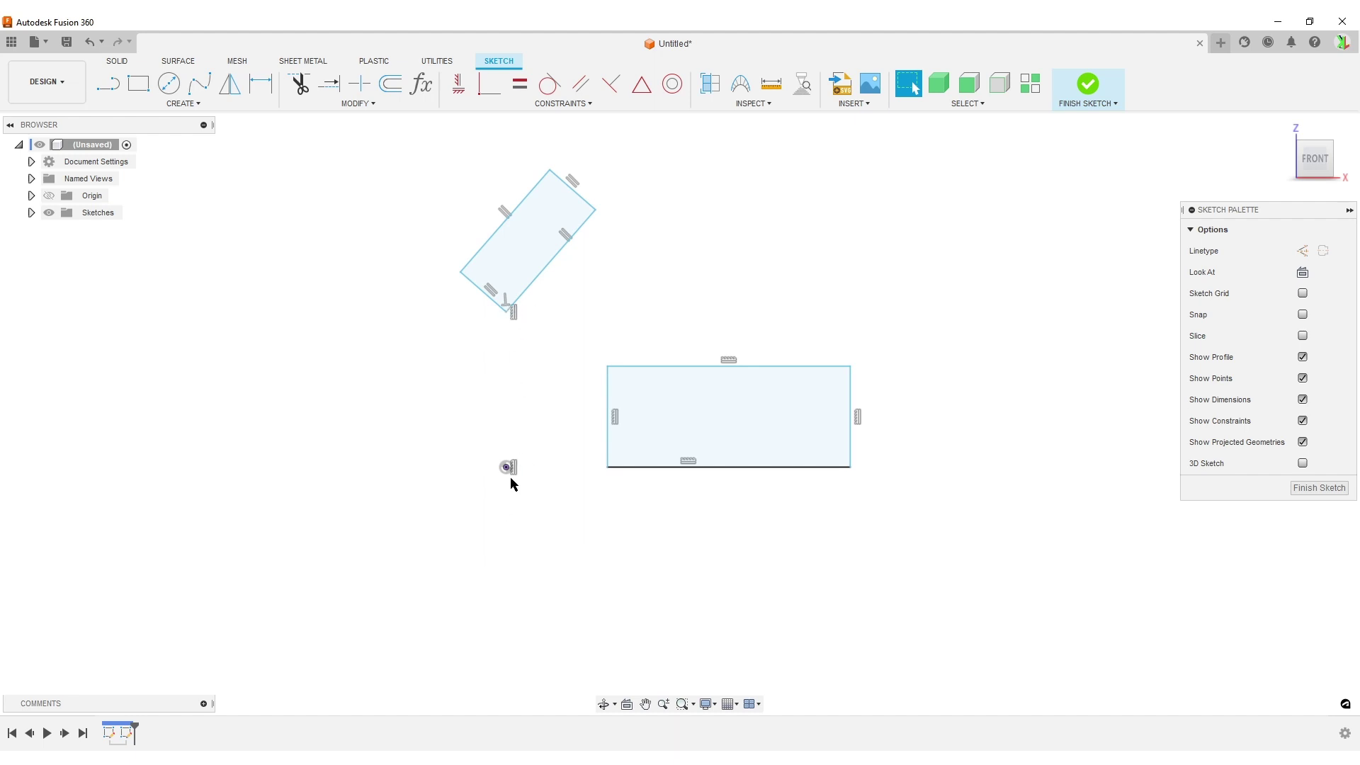
# - Examine the vertical constraint at the tilted rectangle's corner, the large rectangle and the points stacked at the origin
pyautogui.click(514, 315)
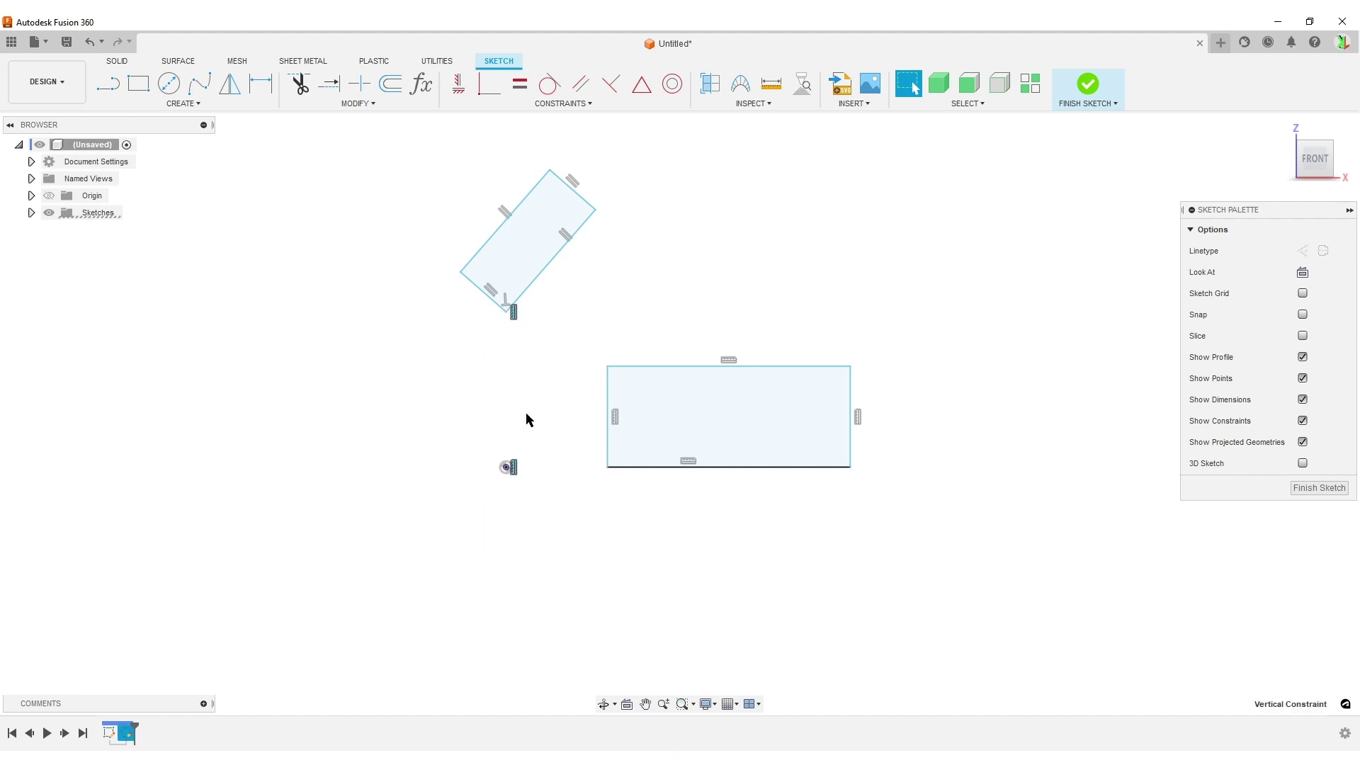
pyautogui.click(737, 549)
pyautogui.click(734, 464)
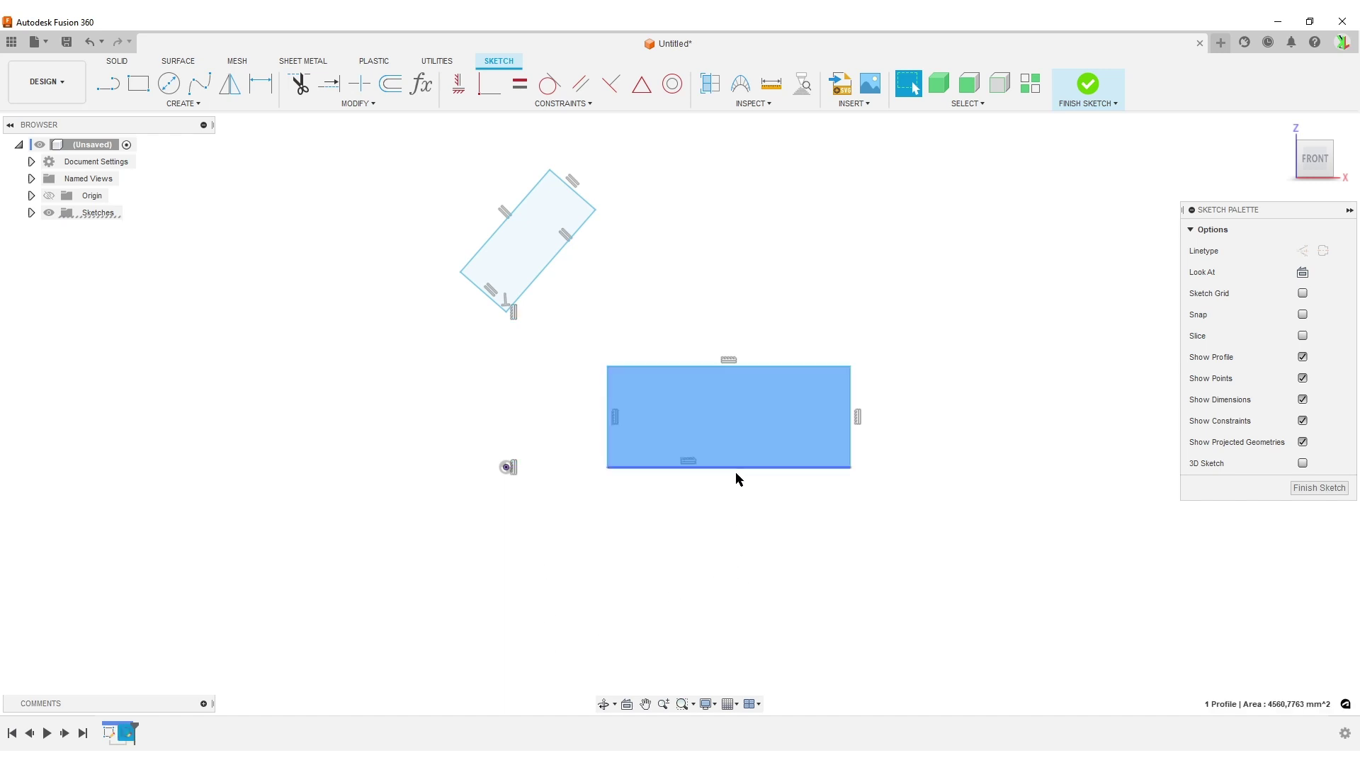
pyautogui.click(537, 511)
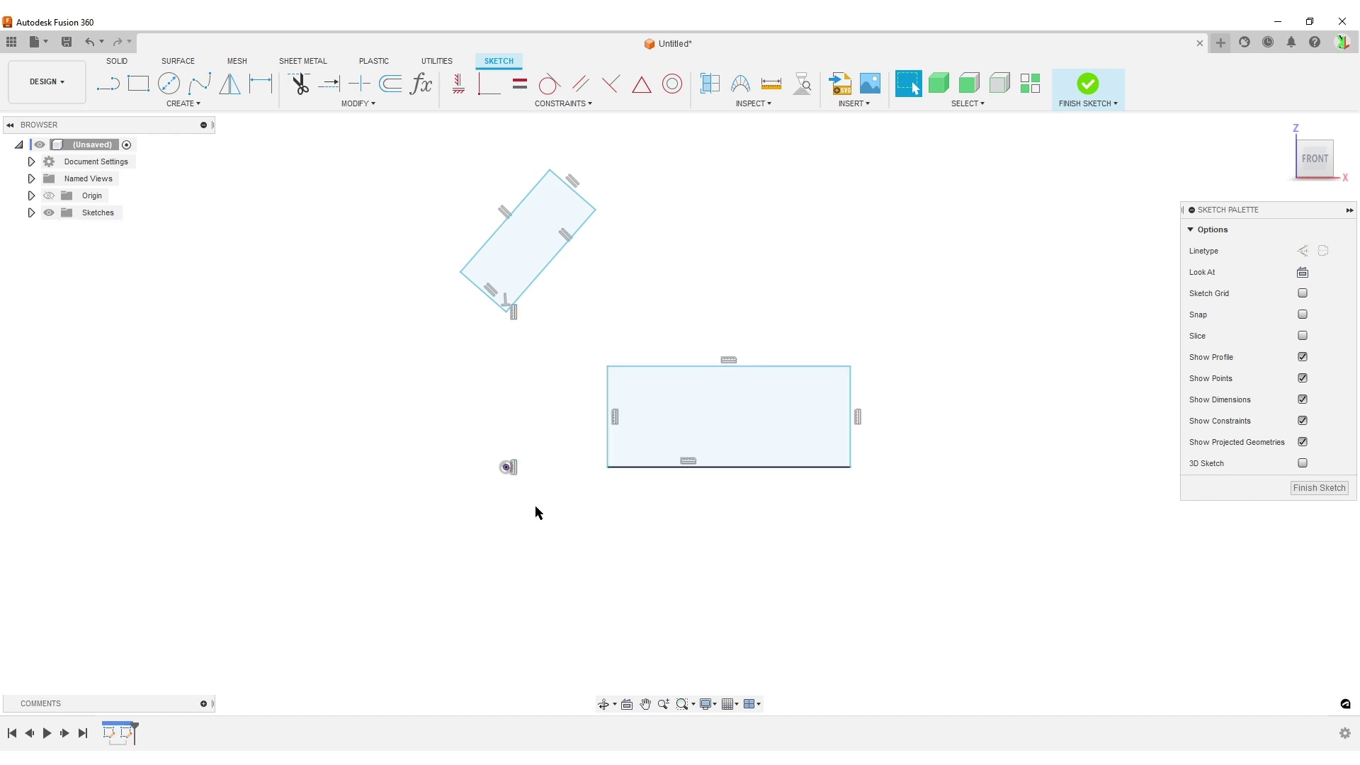
pyautogui.click(506, 468)
pyautogui.click(508, 467)
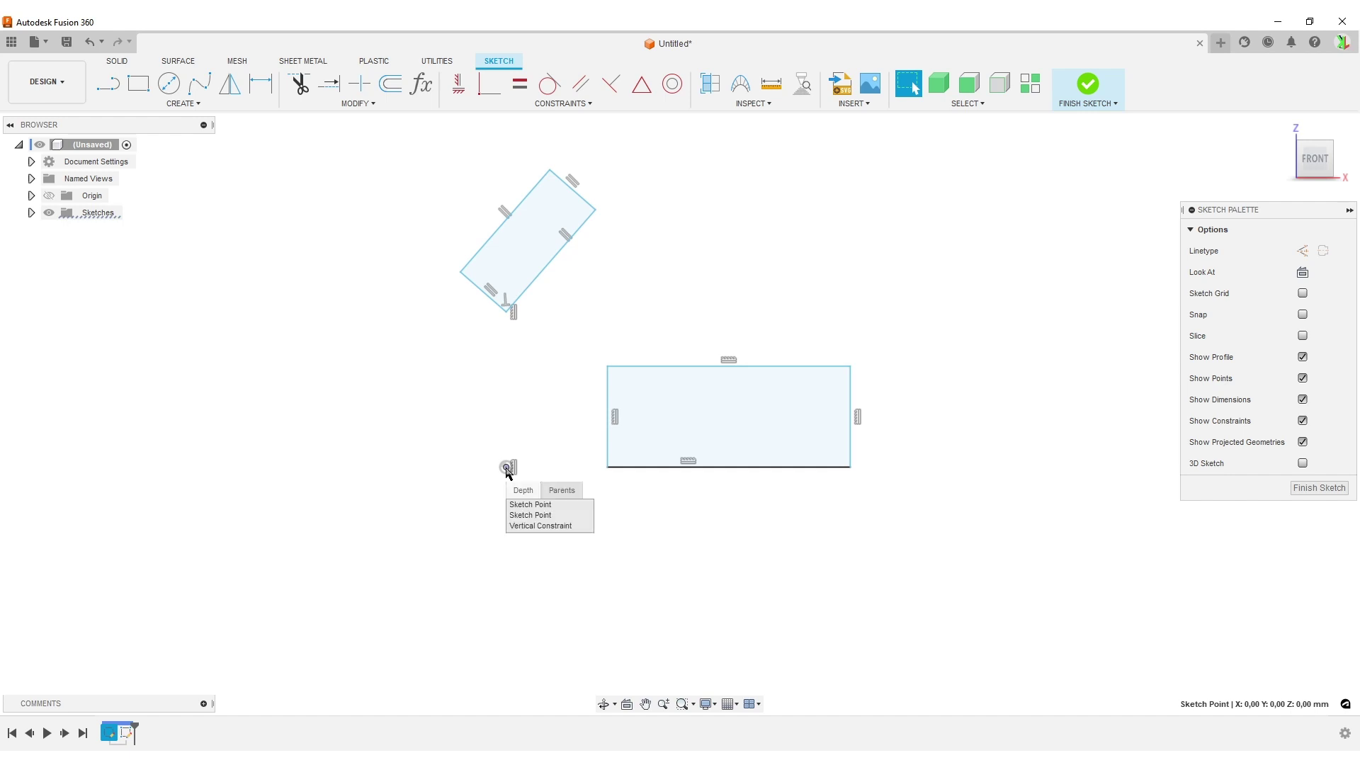
pyautogui.click(447, 415)
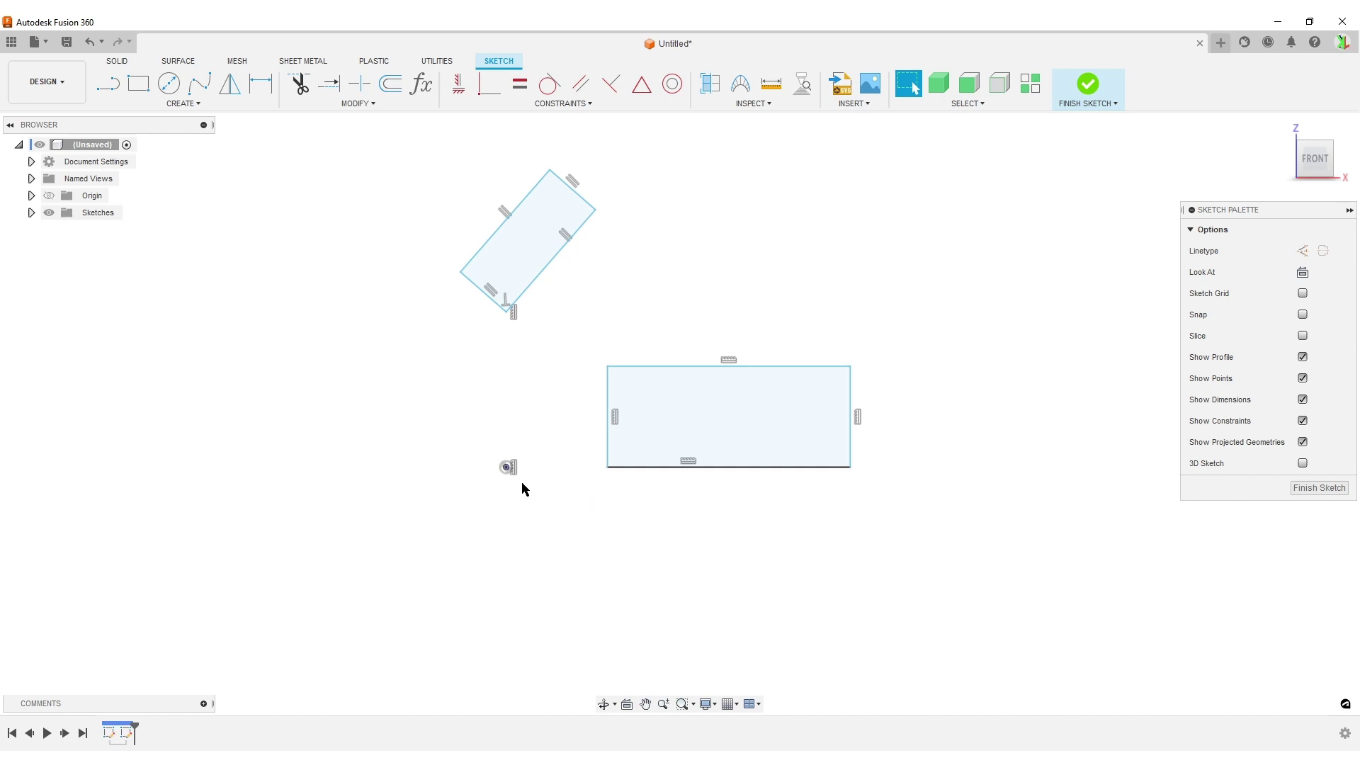
# - Undo the vertical and coincident constraints and move the large rectangle's bottom edge below the origin's level
pyautogui.click(90, 44)
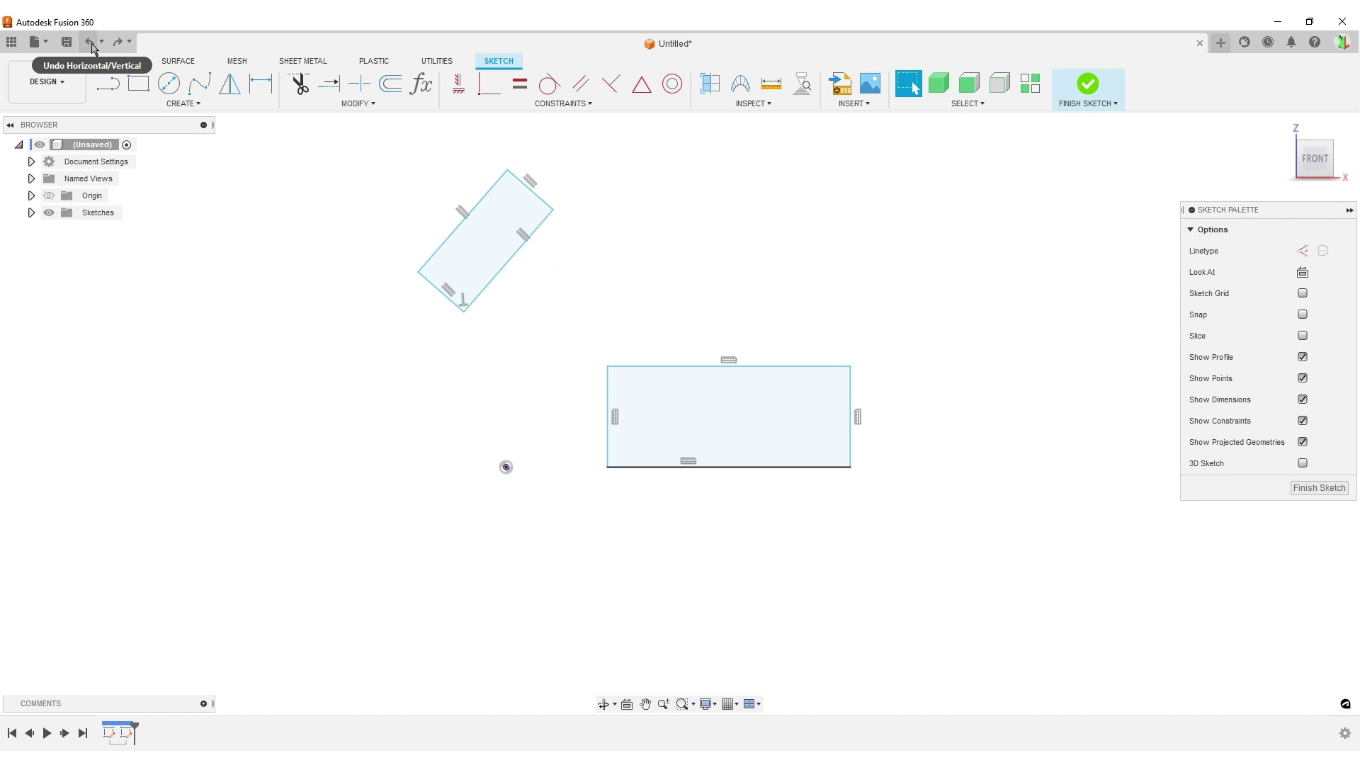
pyautogui.click(91, 44)
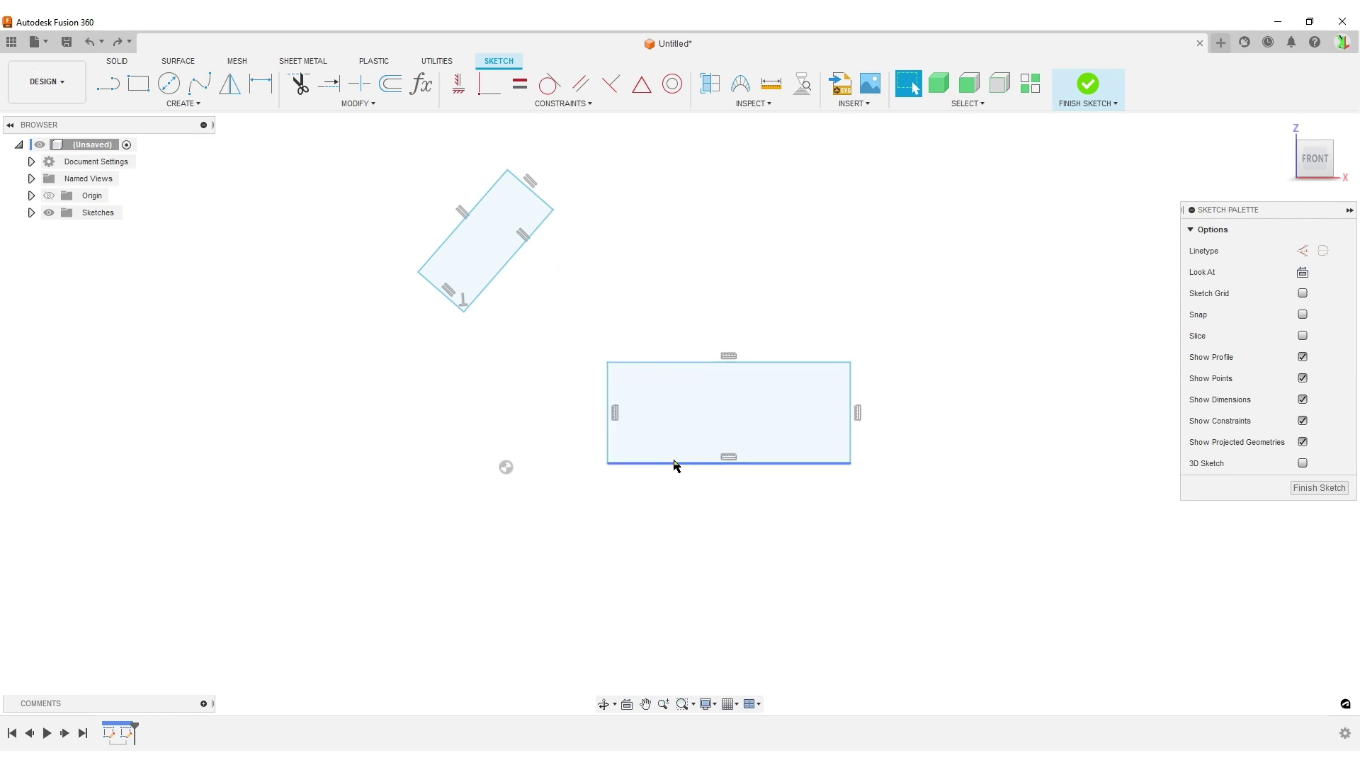
pyautogui.moveTo(675, 467); pyautogui.dragTo(656, 545)
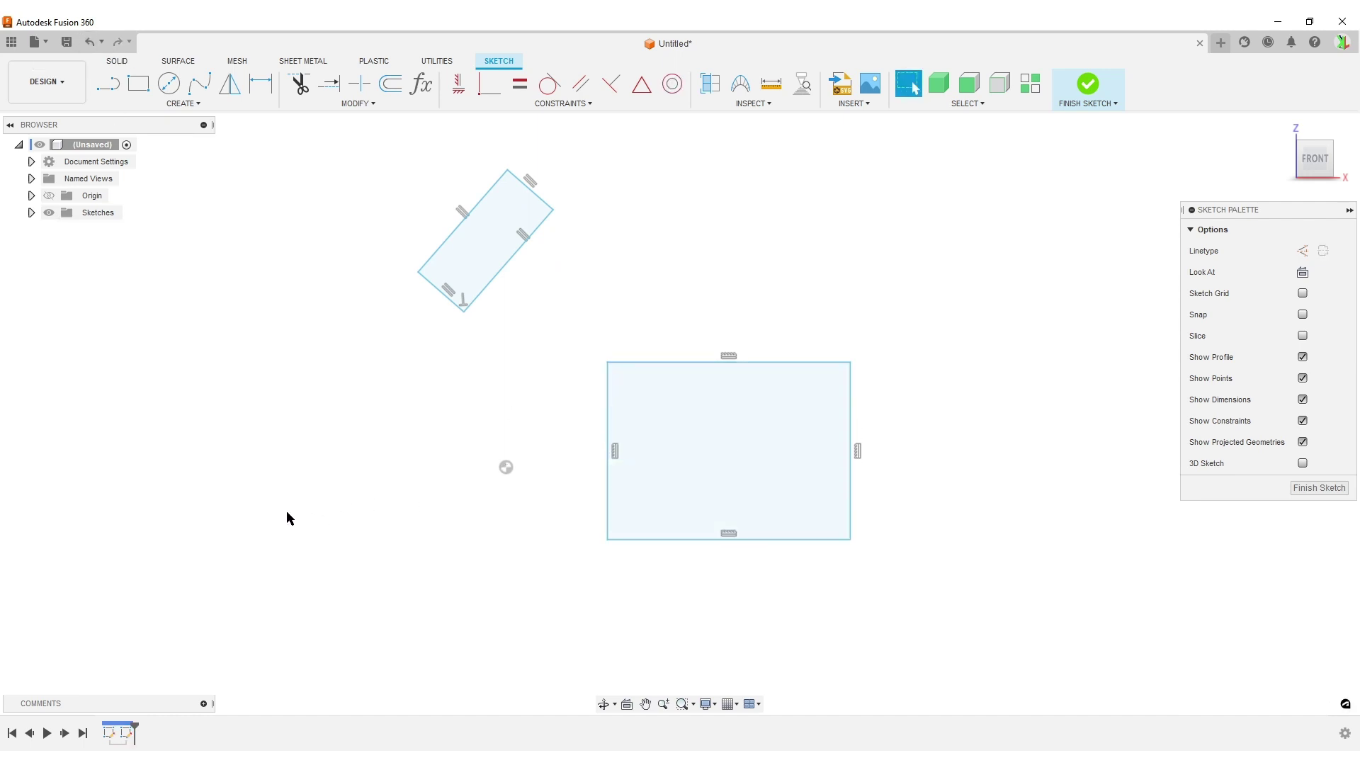
# - Draw a construction line from the origin to the large rectangle's lower-left corner and constrain it horizontal
pyautogui.click(107, 83)
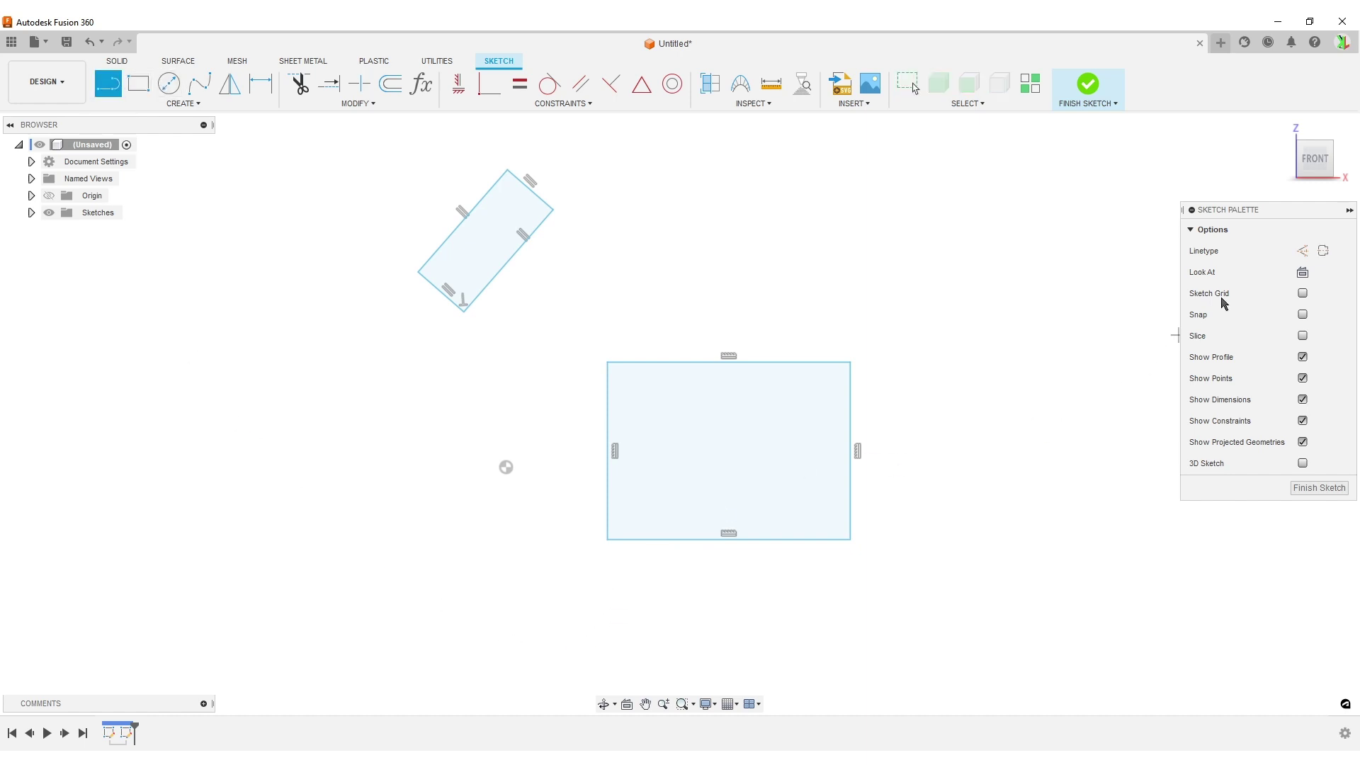
pyautogui.click(1302, 251)
pyautogui.click(506, 467)
pyautogui.click(458, 84)
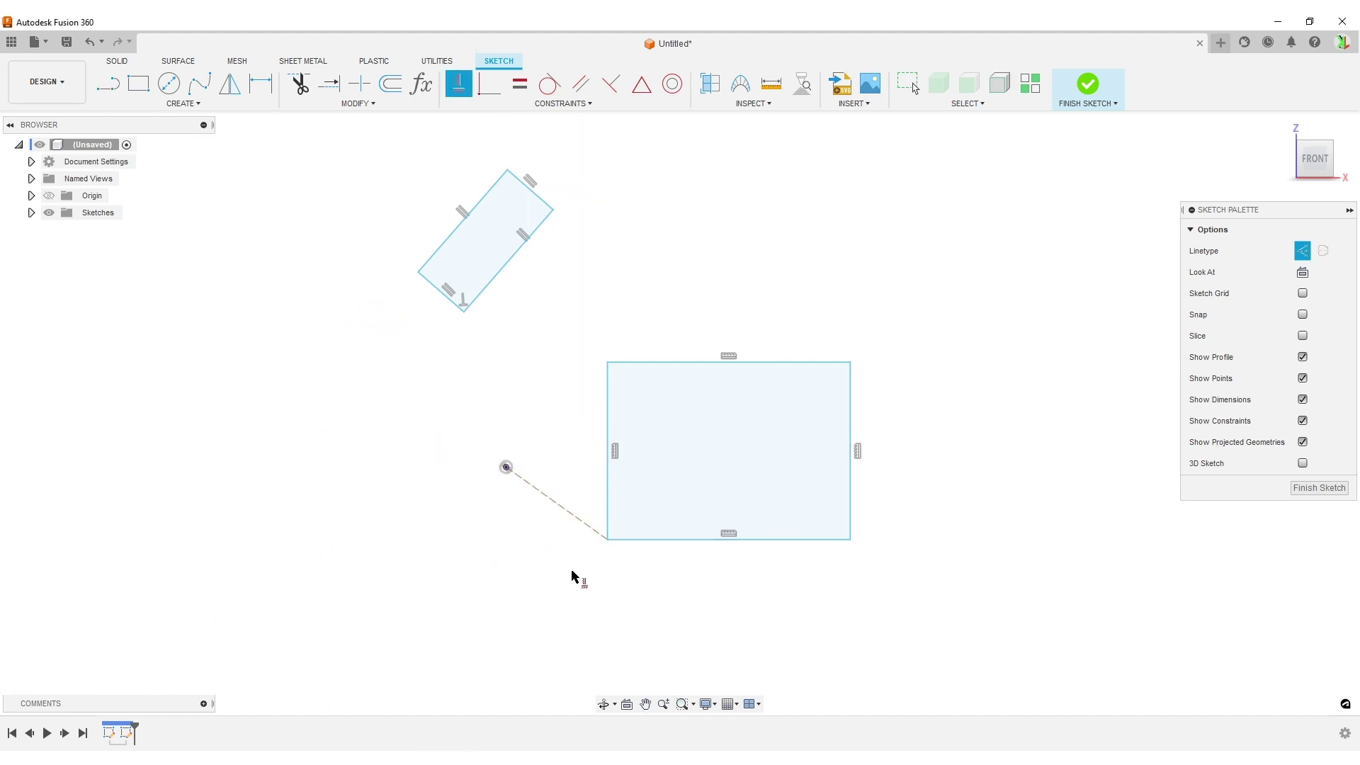
pyautogui.click(564, 512)
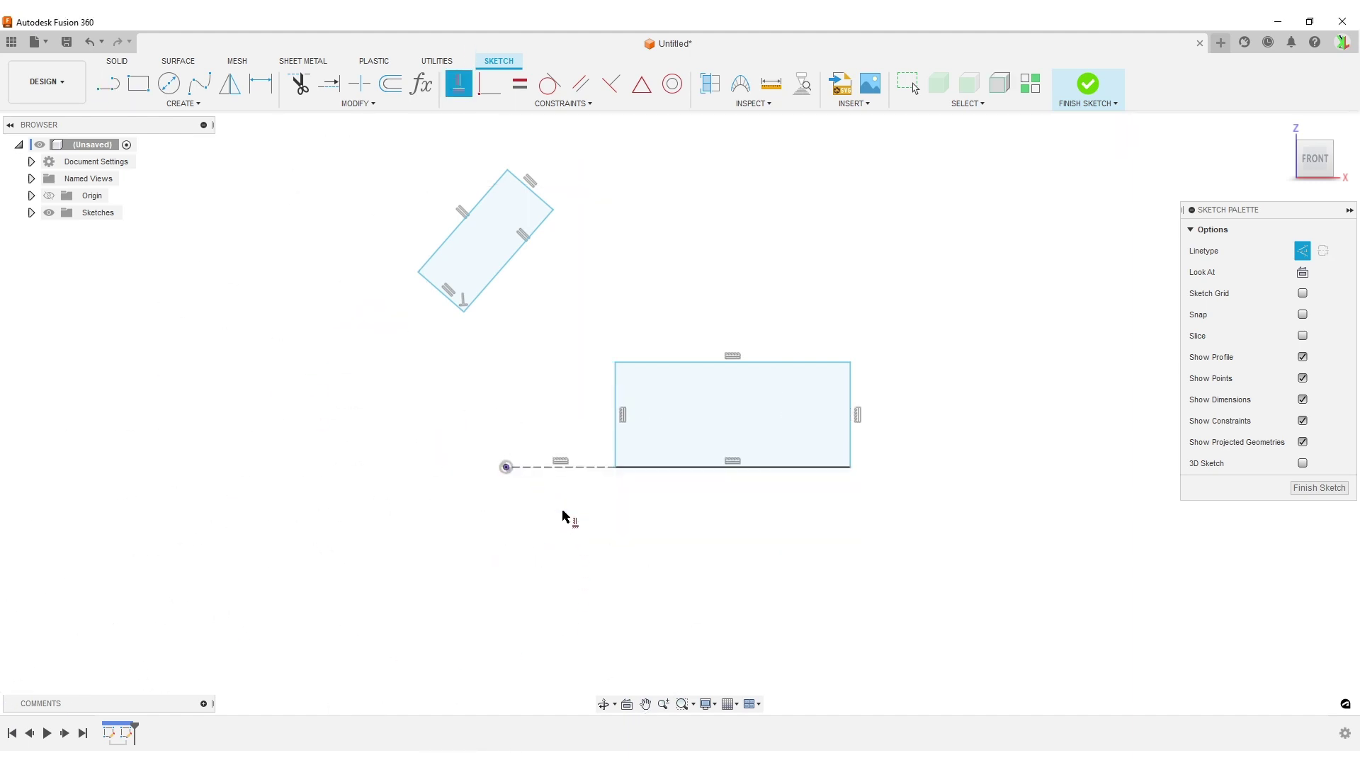
# - Draw a construction line from the origin to the tilted rectangle's lowest corner and constrain it vertical
pyautogui.click(108, 84)
pyautogui.click(506, 467)
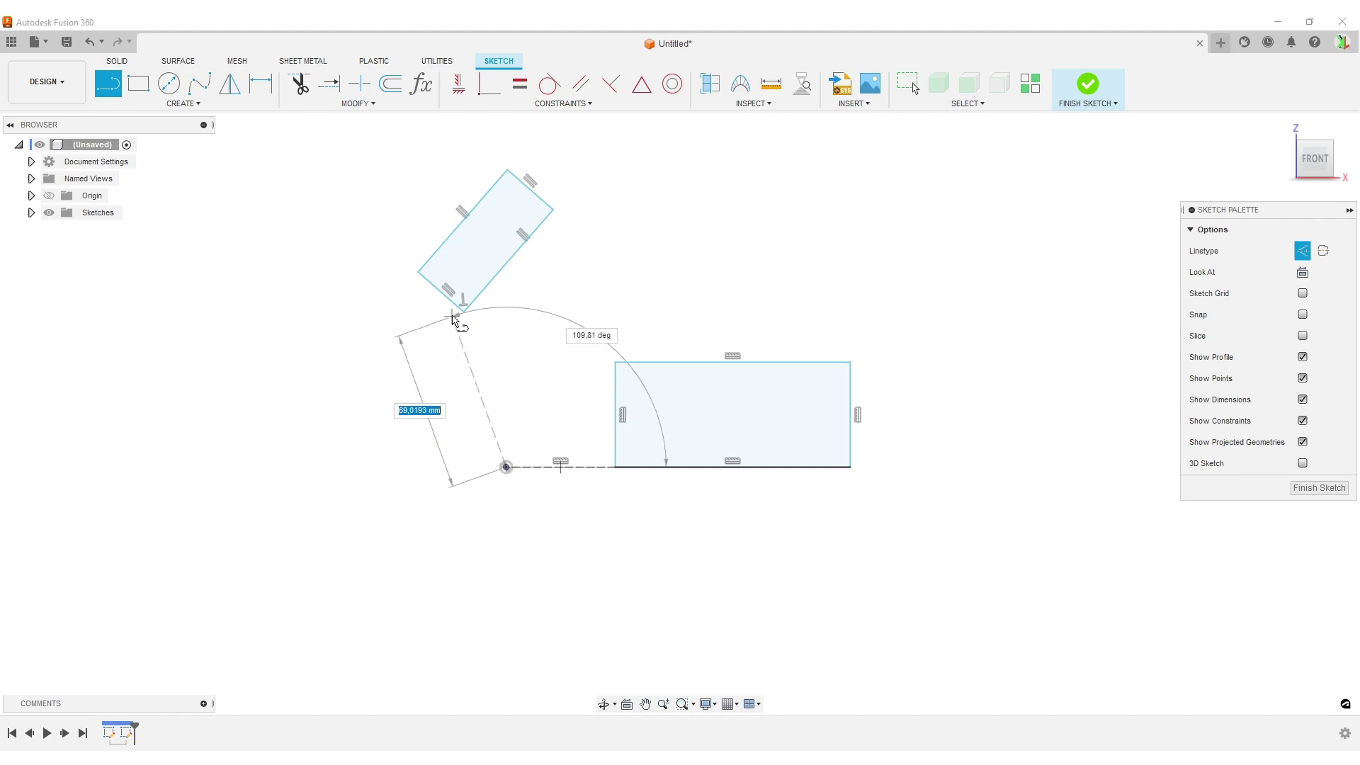
pyautogui.click(463, 309)
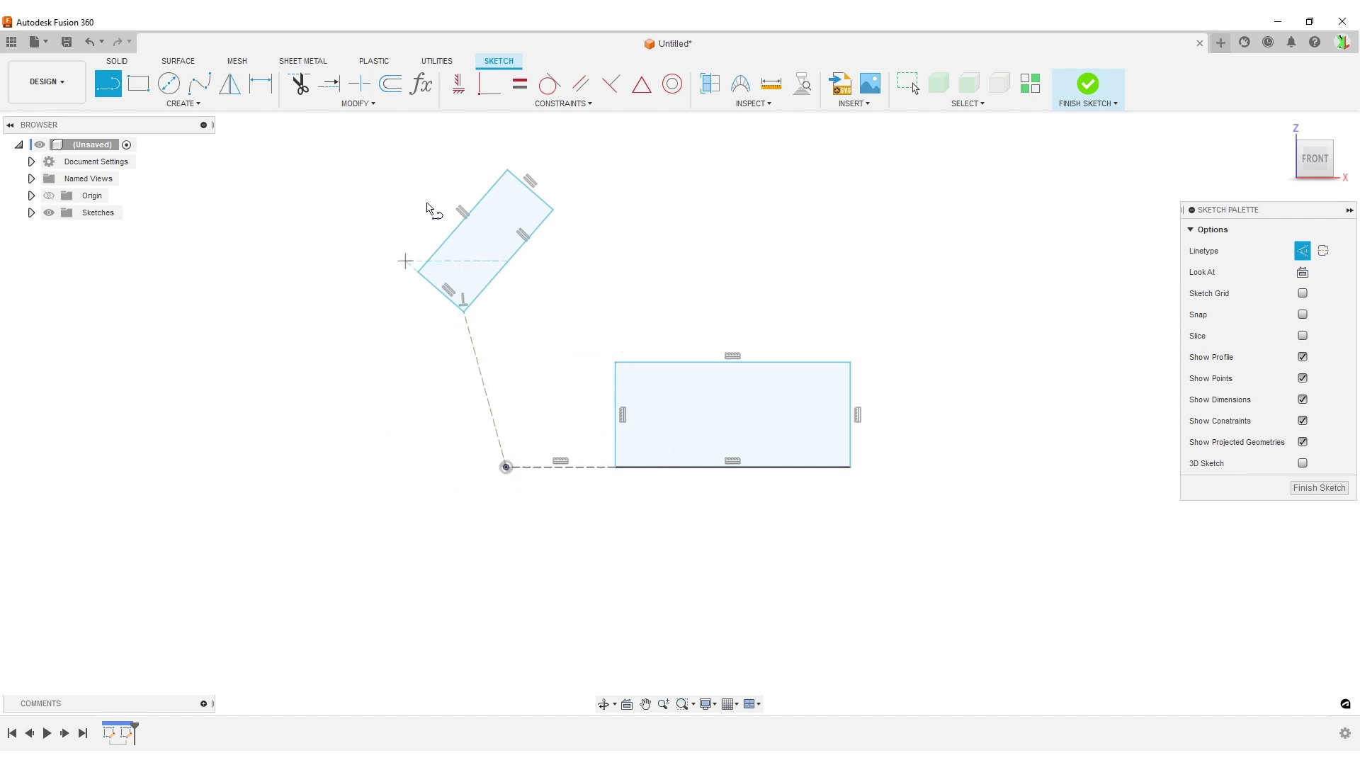
pyautogui.click(457, 85)
pyautogui.click(488, 386)
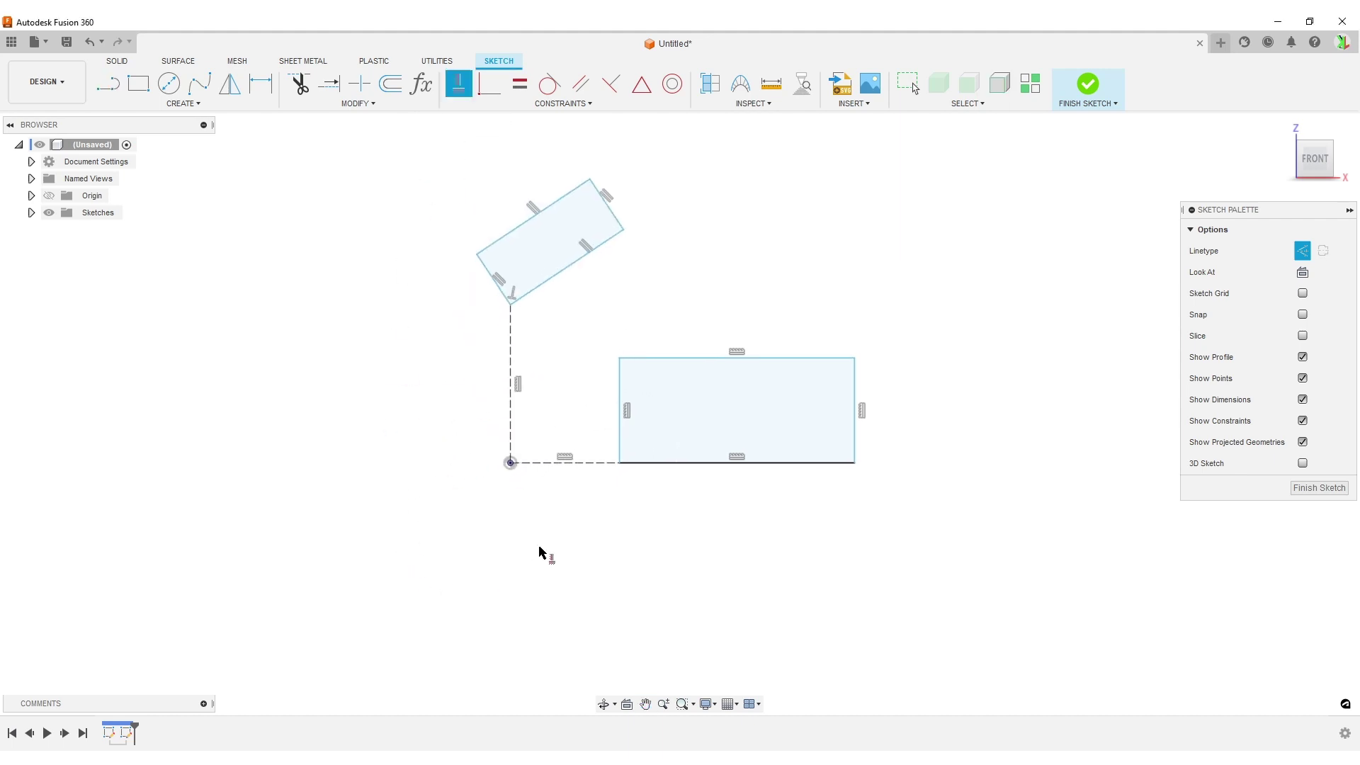
pyautogui.press('Escape')
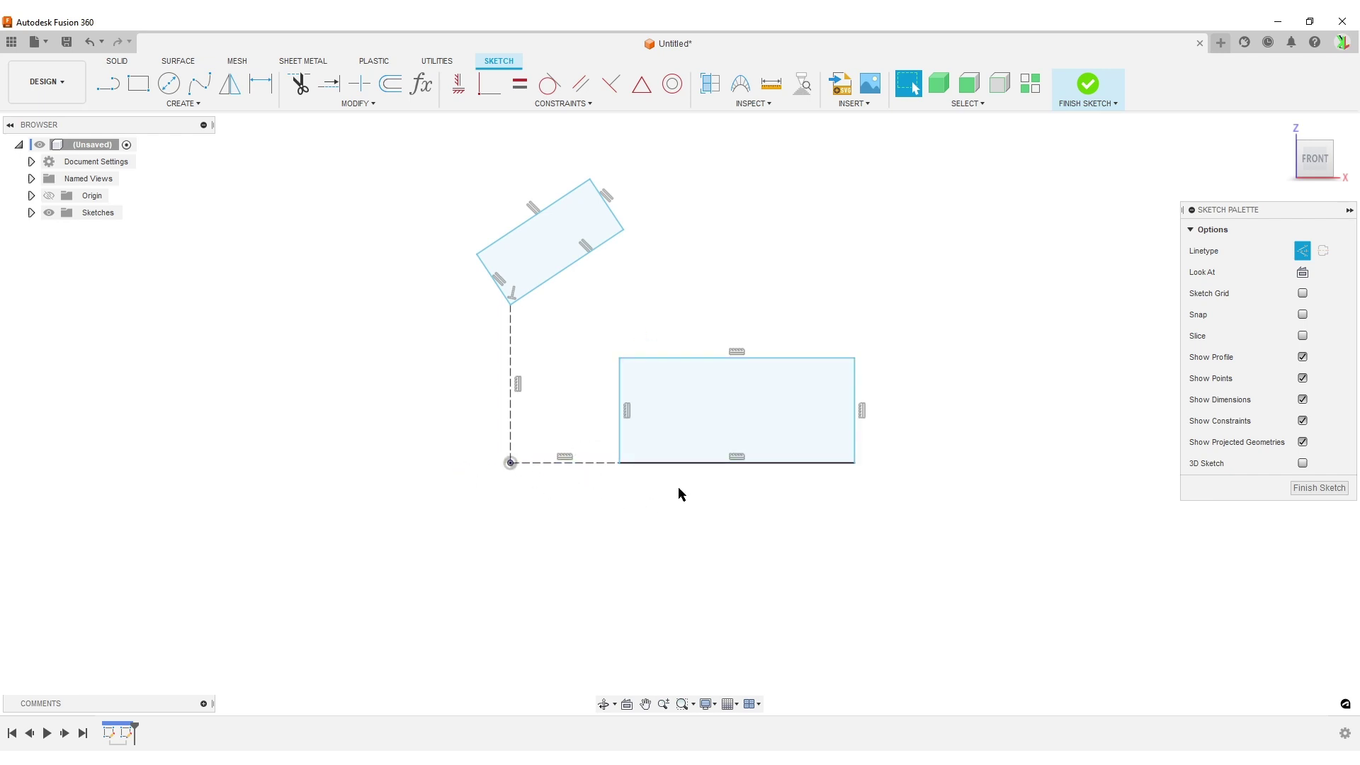
# - Enlarge the large rectangle by raising its top edge and moving its right edge outward to about 112 mm width
pyautogui.click(679, 464)
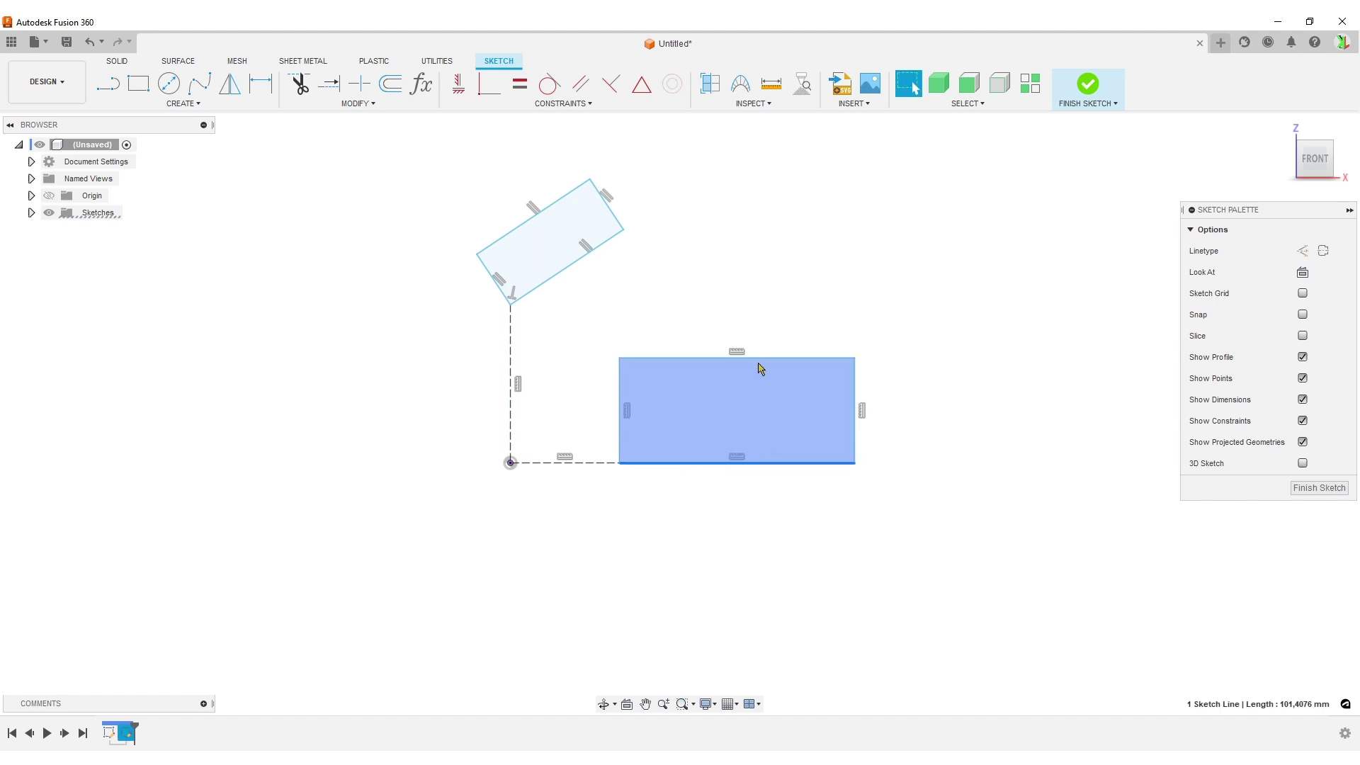
pyautogui.moveTo(758, 359); pyautogui.dragTo(750, 299)
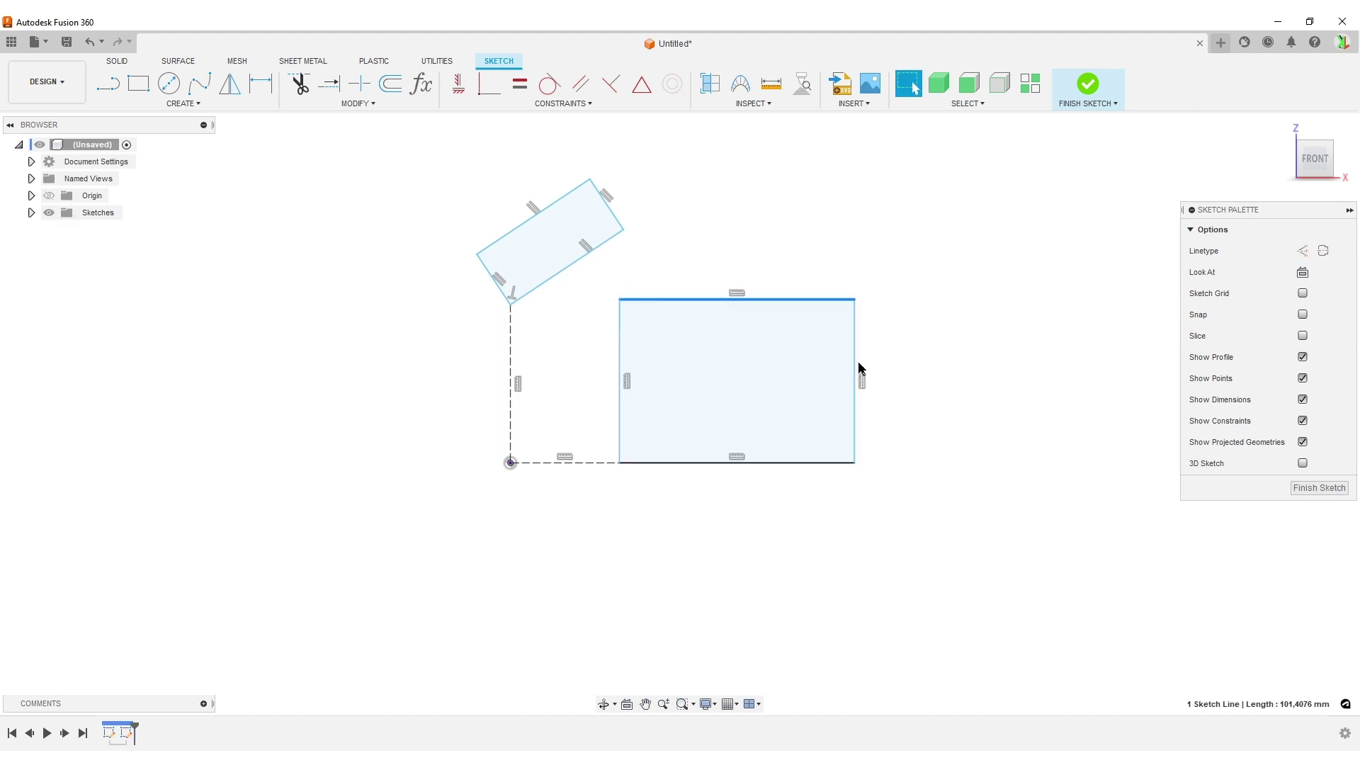
pyautogui.moveTo(858, 367)
pyautogui.mouseDown()
pyautogui.moveTo(911, 370)
pyautogui.moveTo(881, 370)
pyautogui.mouseUp()
pyautogui.click(677, 464)
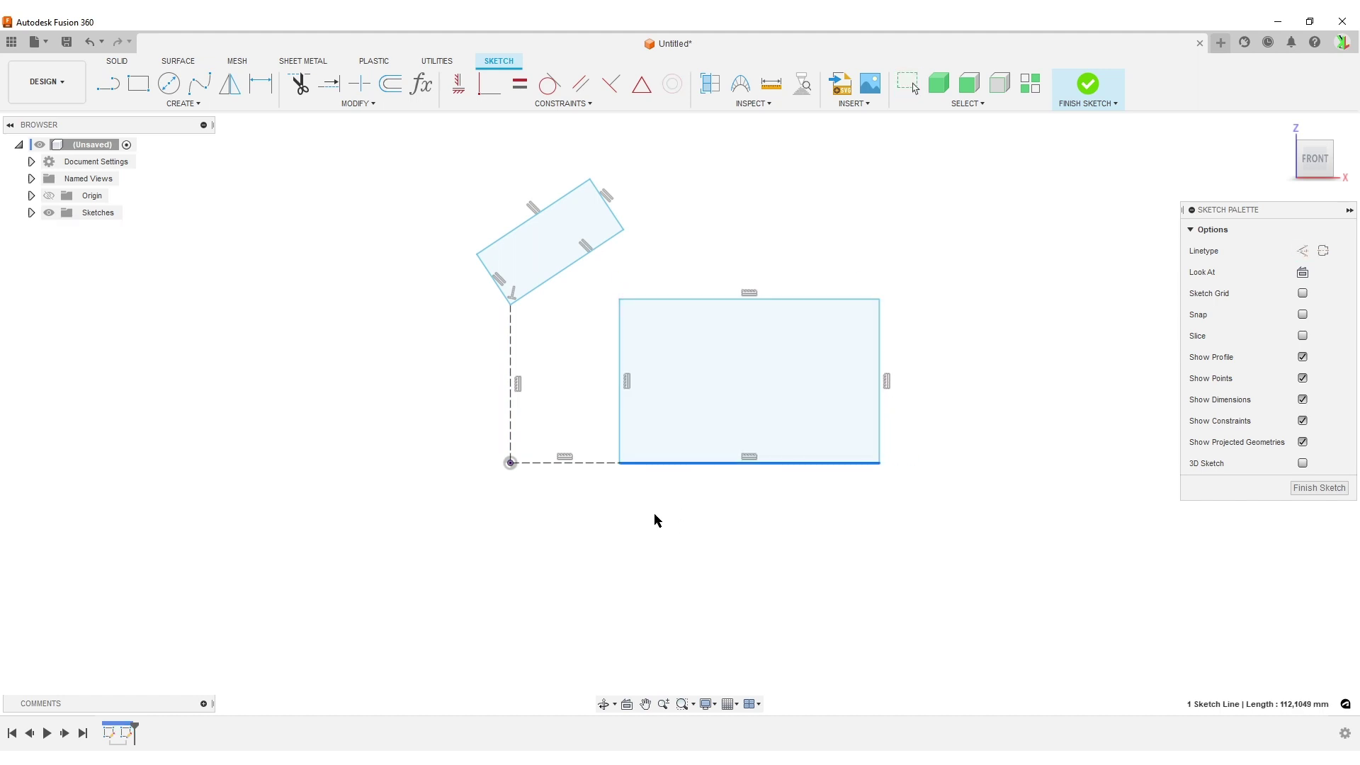
# - Delete the horizontal construction line from the origin and move the large rectangle's bottom edge below the origin's level
pyautogui.press('Escape')
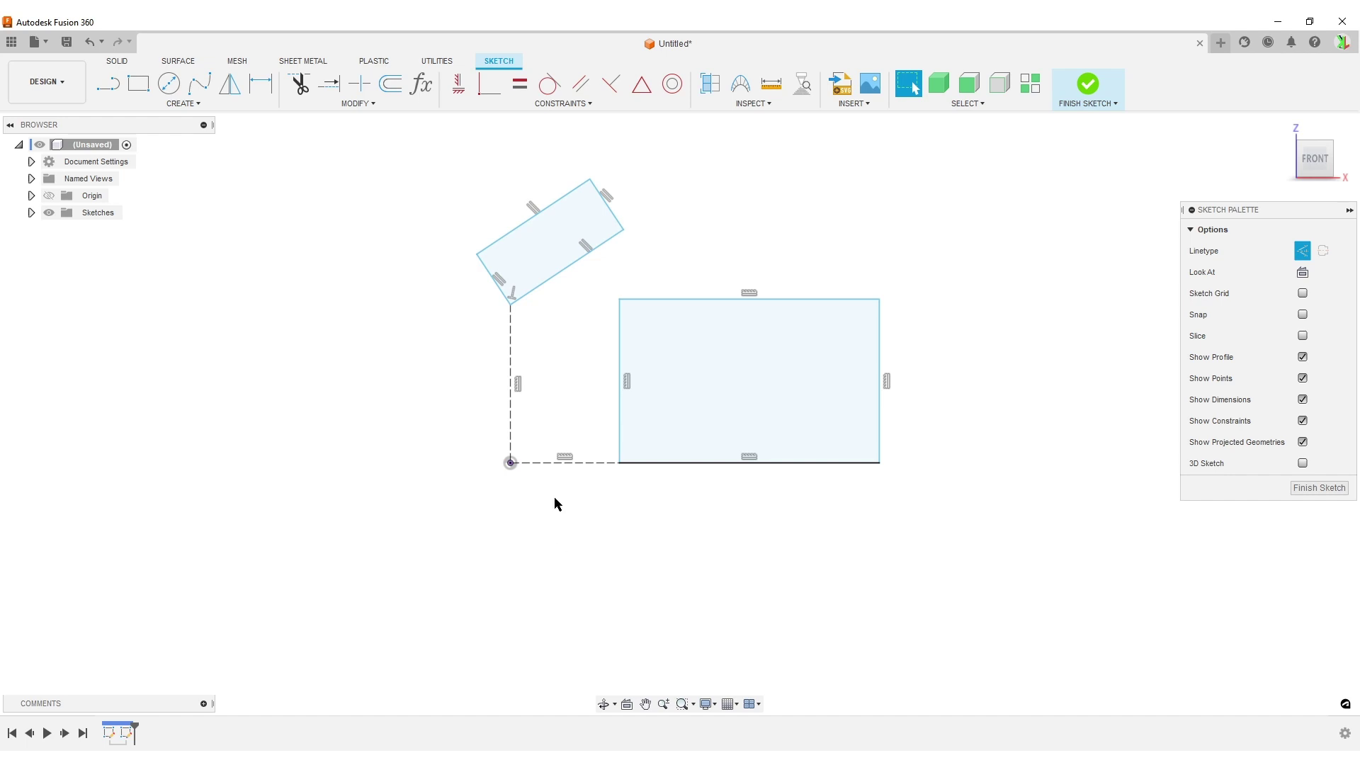
pyautogui.click(555, 462)
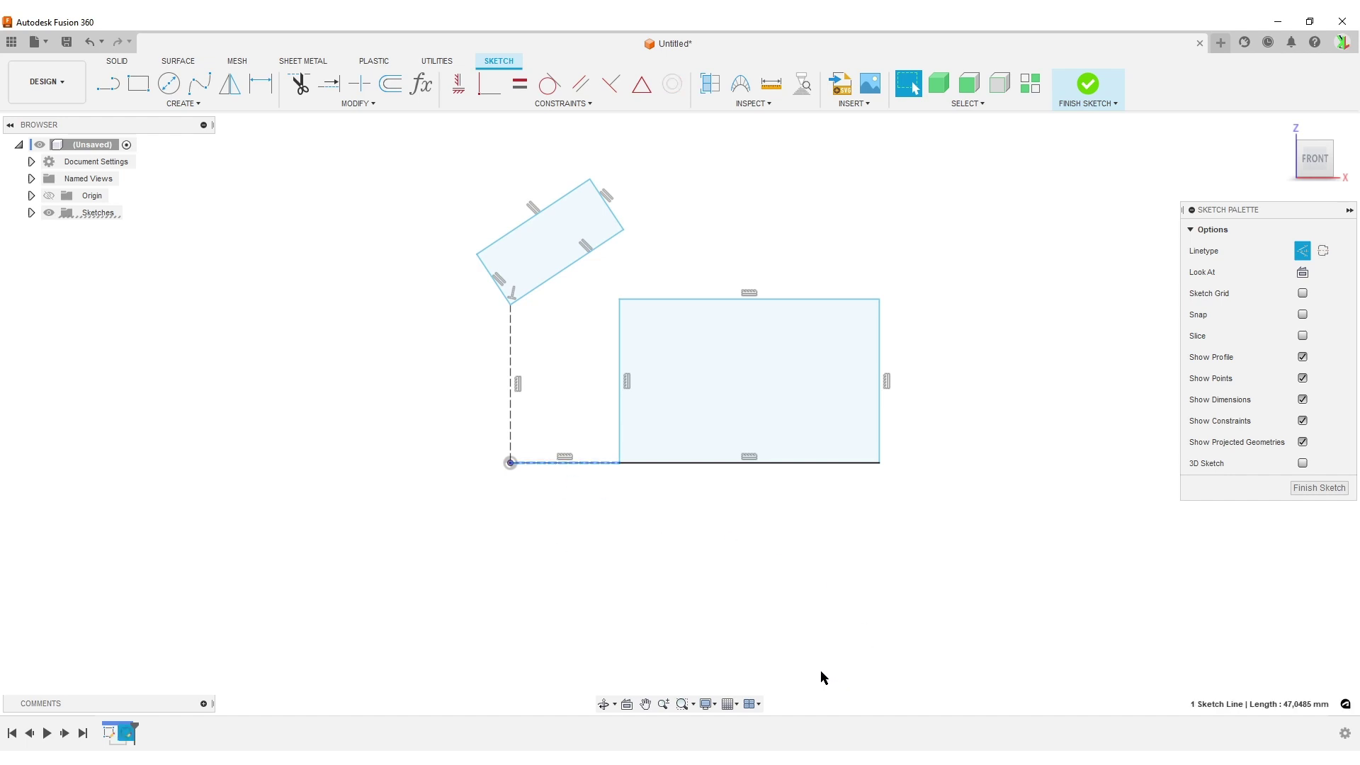
pyautogui.press('Delete')
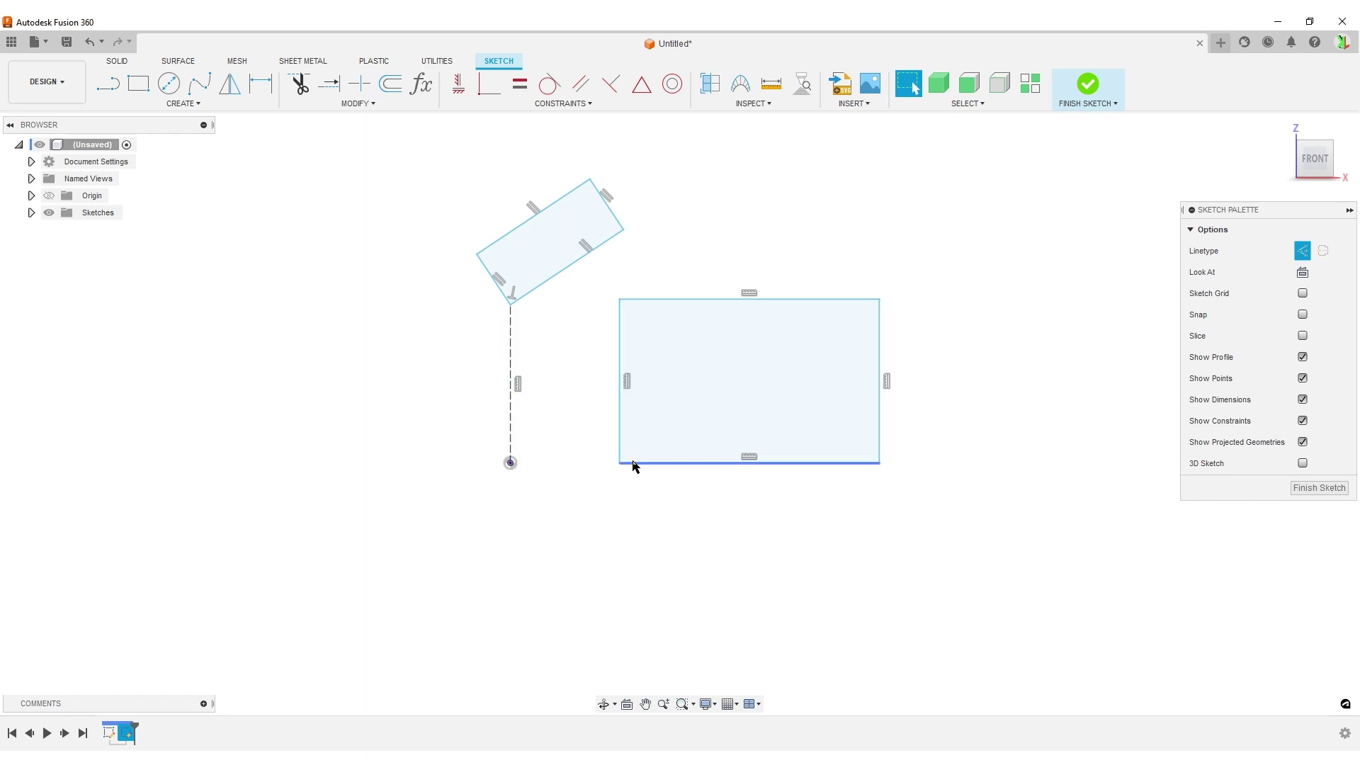
pyautogui.moveTo(669, 465); pyautogui.dragTo(626, 505)
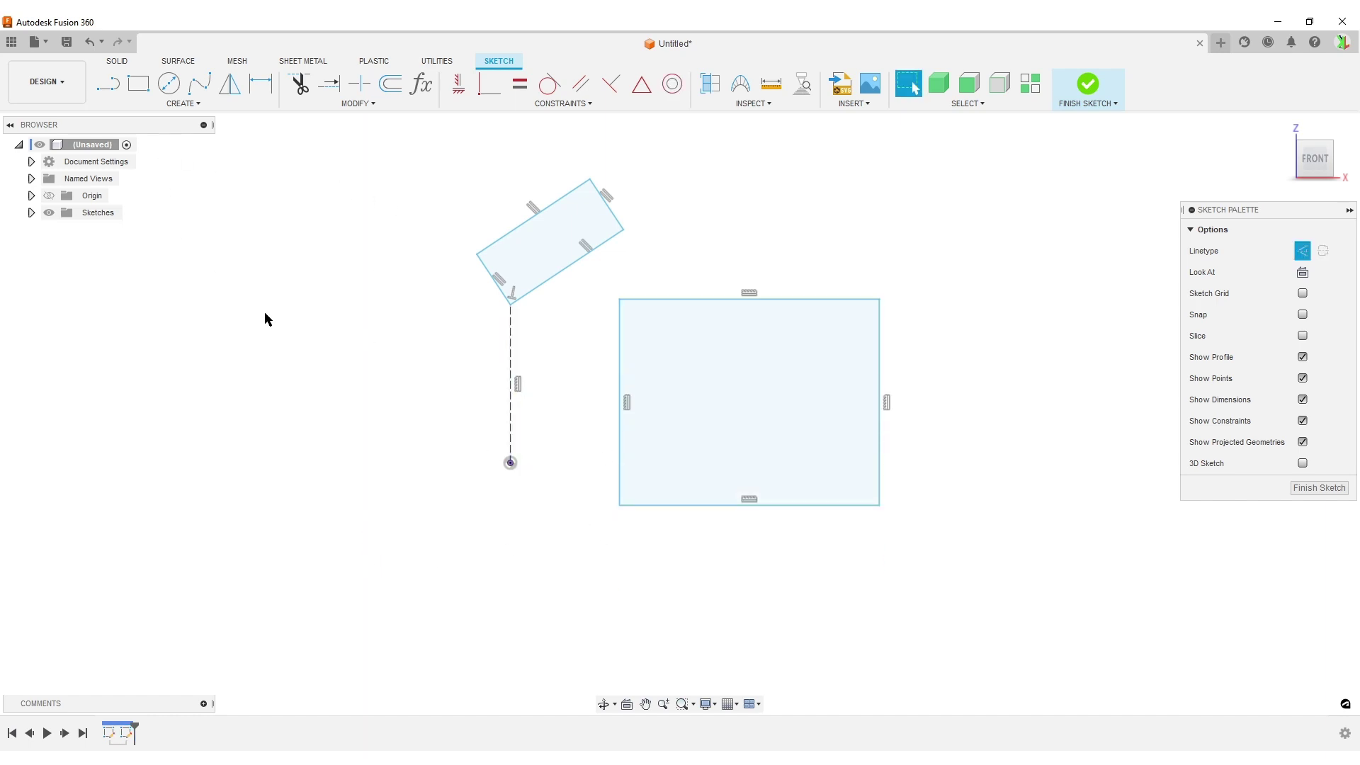
pyautogui.press('l')
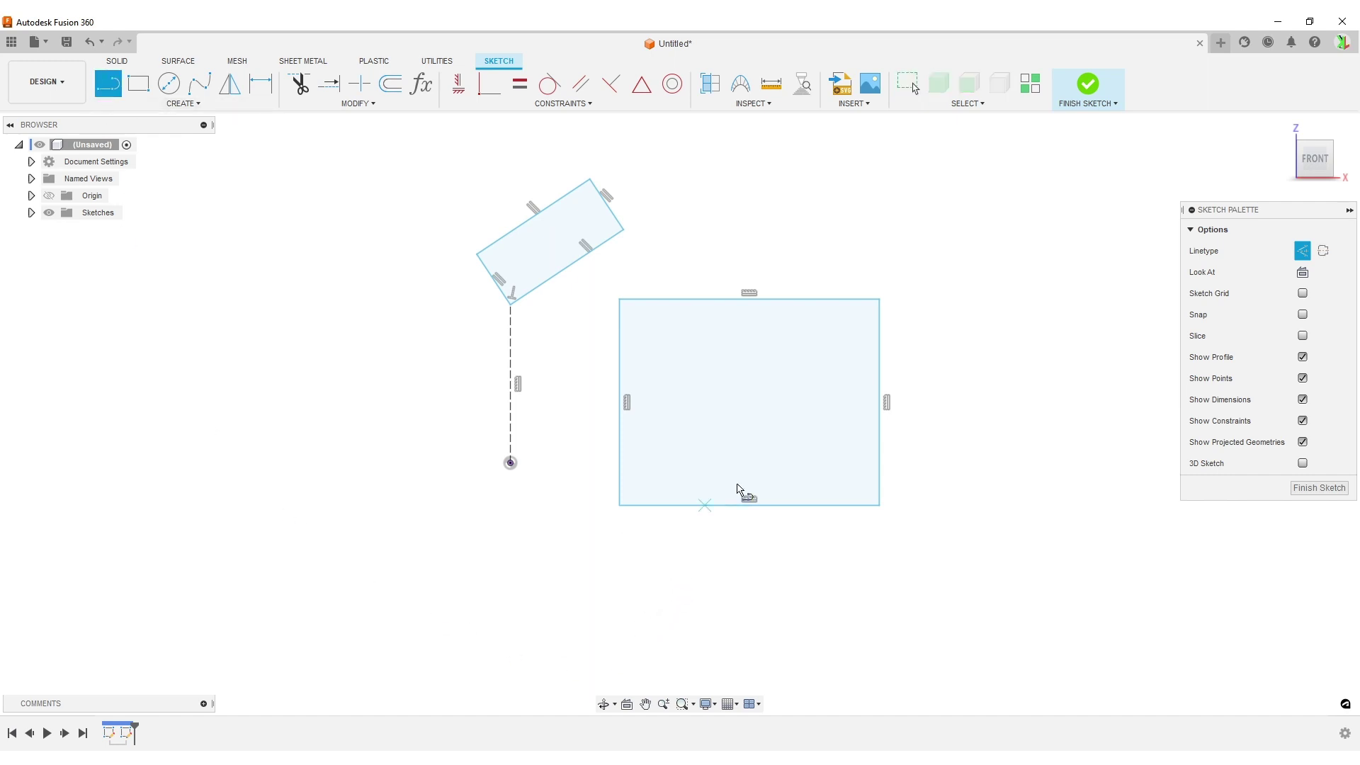
pyautogui.click(607, 505)
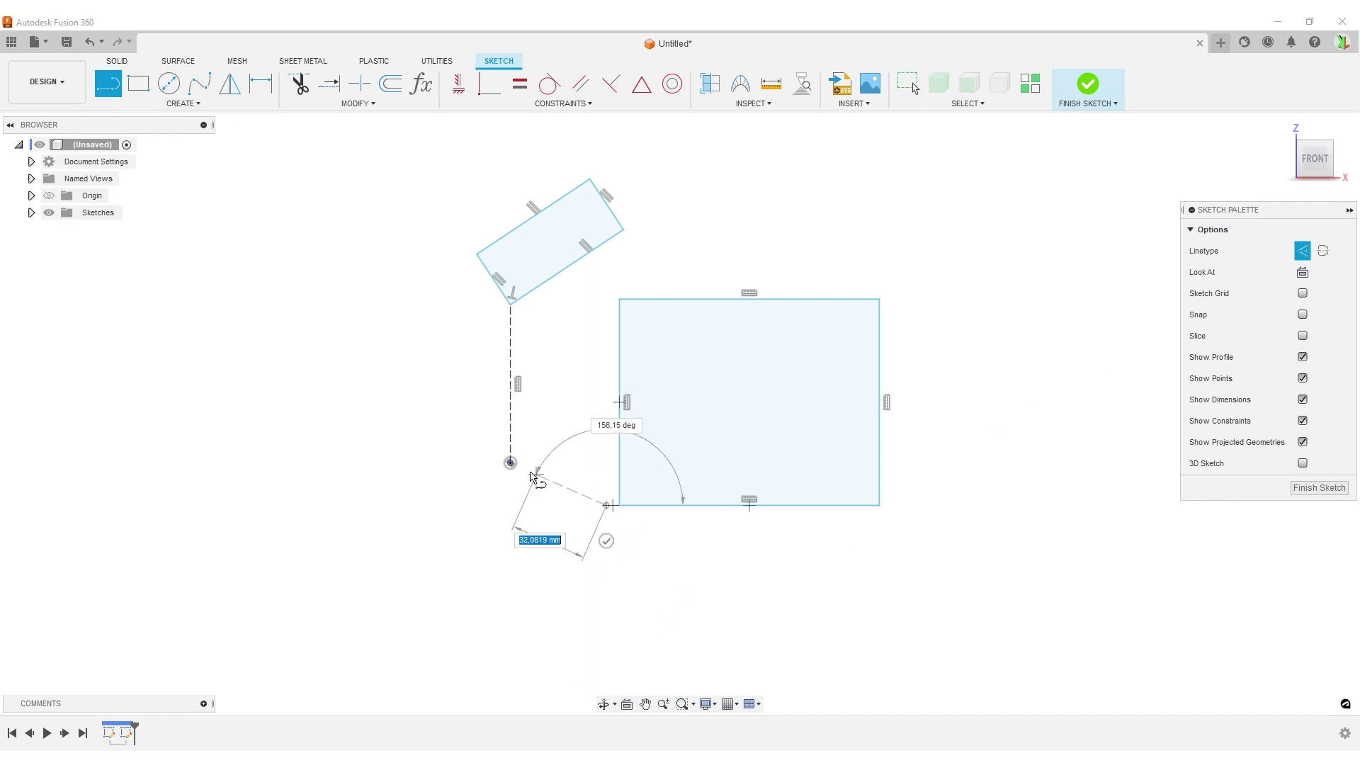
pyautogui.doubleClick(511, 463)
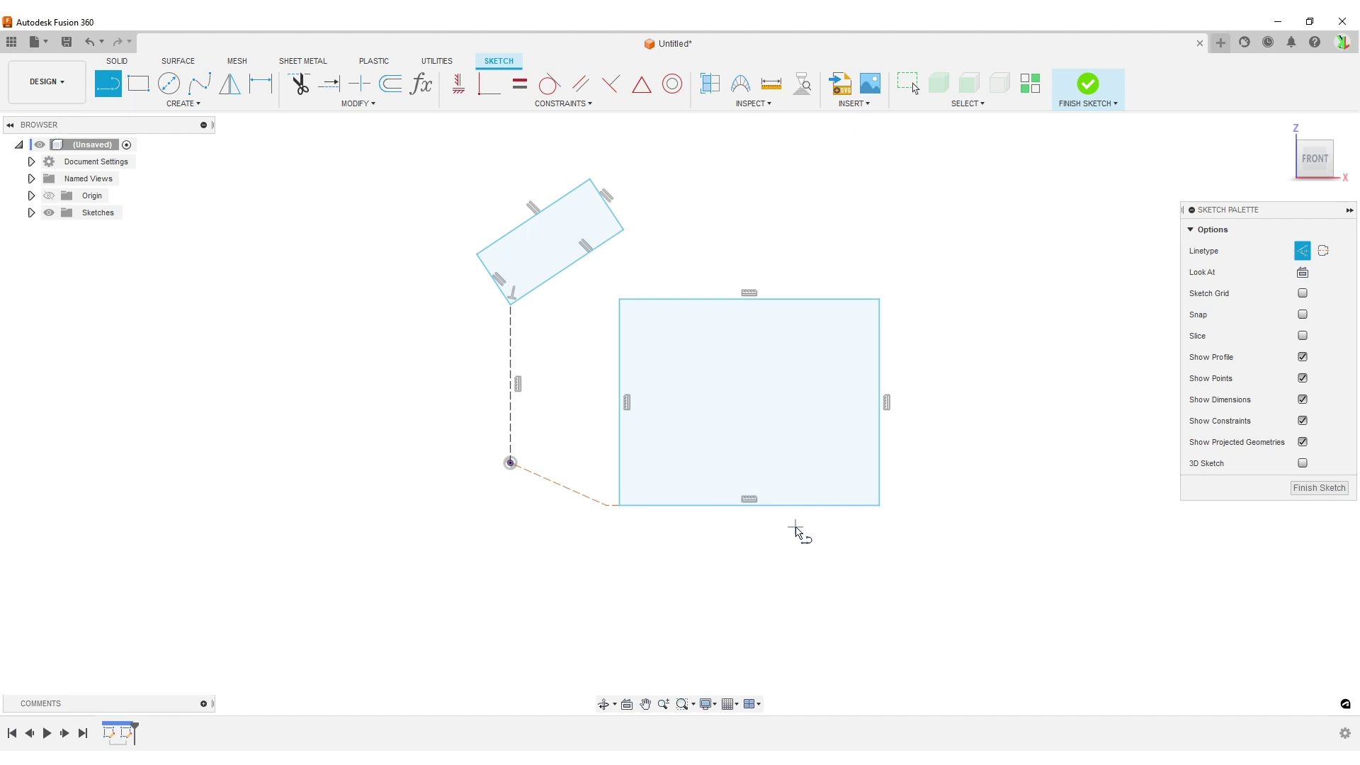
pyautogui.press('Escape')
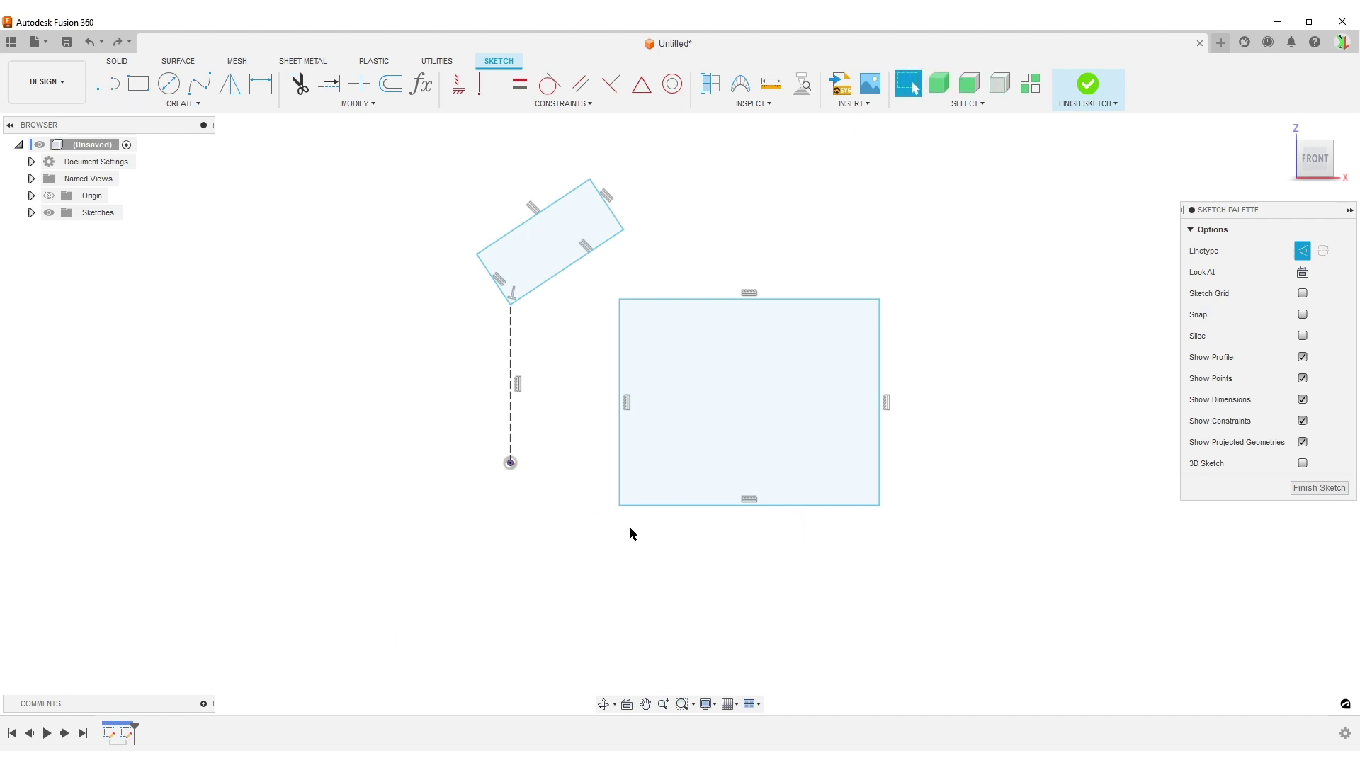
# - Draw a construction line from the large rectangle's lower-left corner to the origin and constrain it horizontal
pyautogui.press('l')
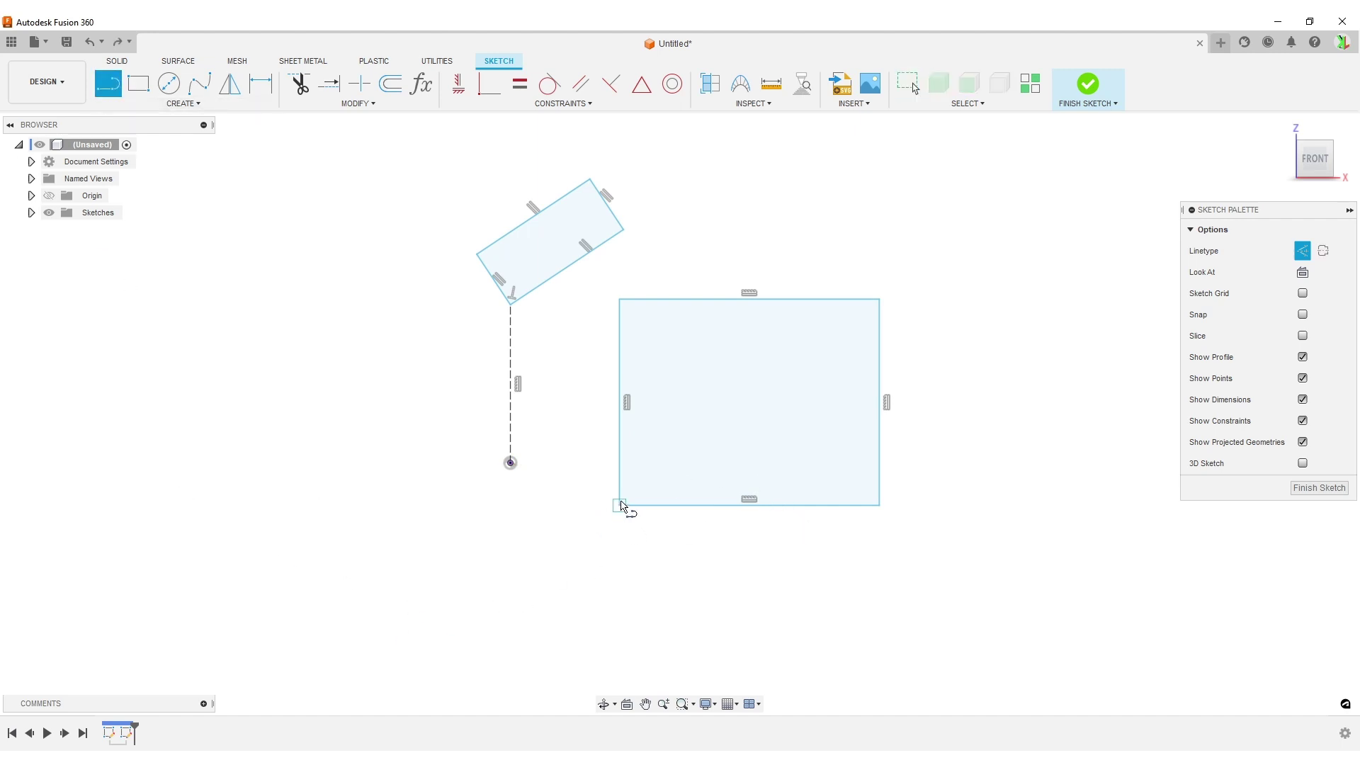
pyautogui.click(620, 506)
pyautogui.doubleClick(510, 464)
pyautogui.click(459, 83)
pyautogui.click(596, 498)
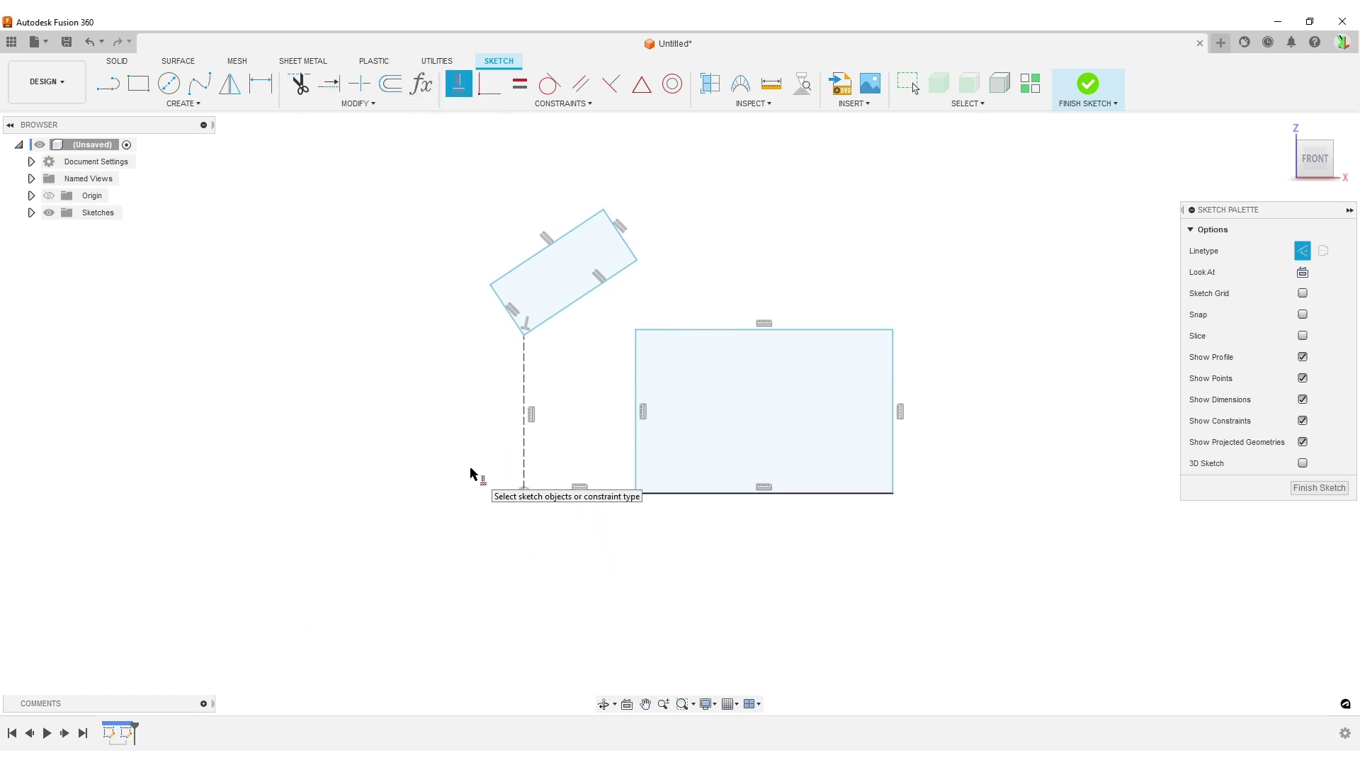
# - Dimension the vertical construction line between the origin and the tilted rectangle to 100 mm
pyautogui.press('d')
pyautogui.click(524, 390)
pyautogui.click(382, 371)
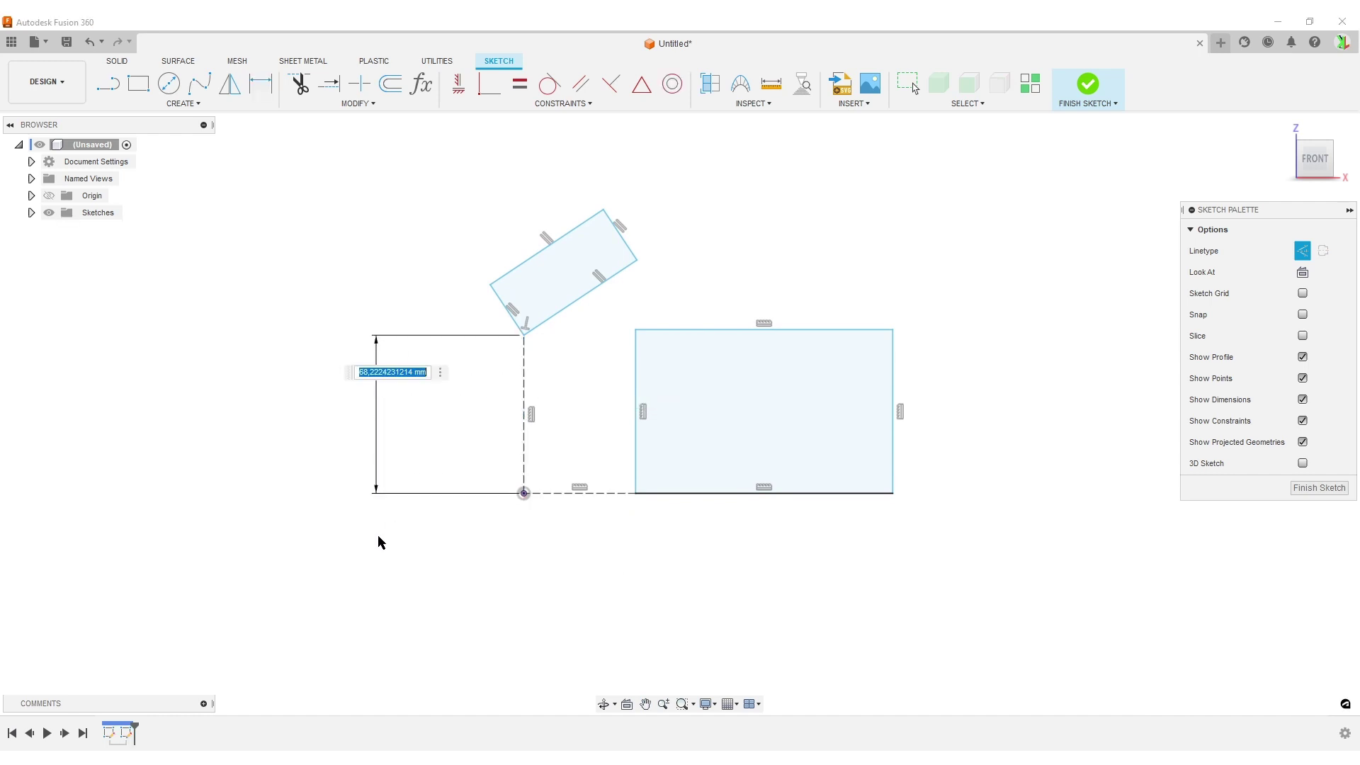
pyautogui.write('1')
pyautogui.press('Return')
pyautogui.scroll(3, 586, 616)
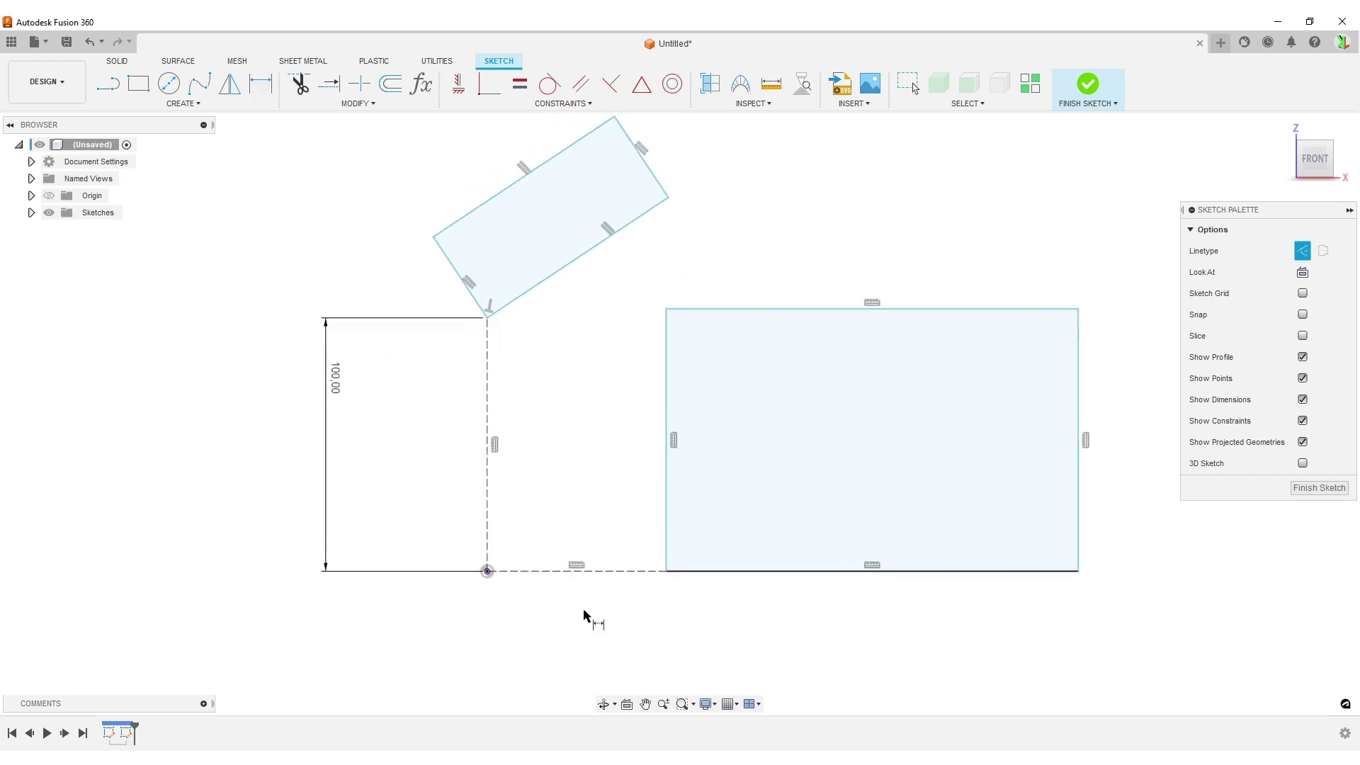
# - Dimension the horizontal construction line between the origin and the large rectangle, linking its length to parameter d1
pyautogui.press('d')
pyautogui.scroll(-3, 565, 335)
pyautogui.click(594, 447)
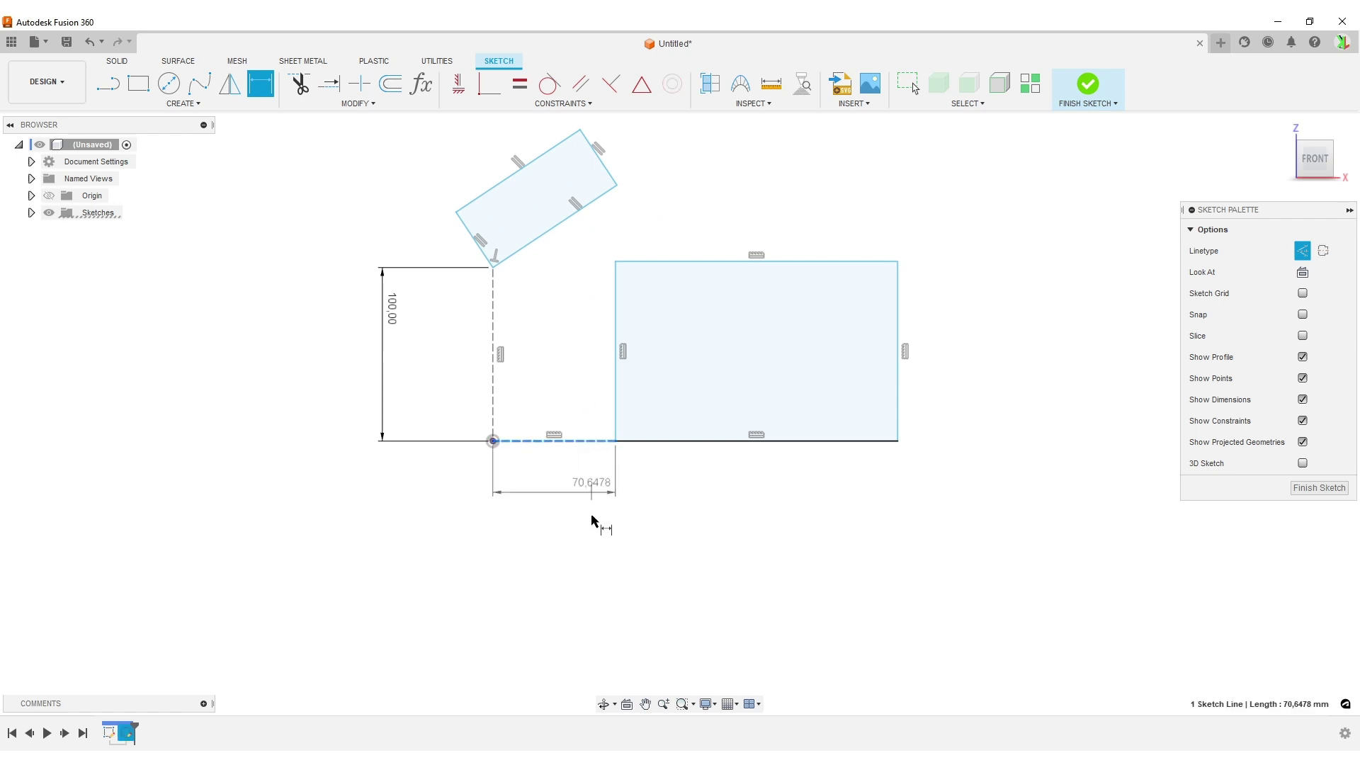
pyautogui.click(587, 547)
pyautogui.write('d1')
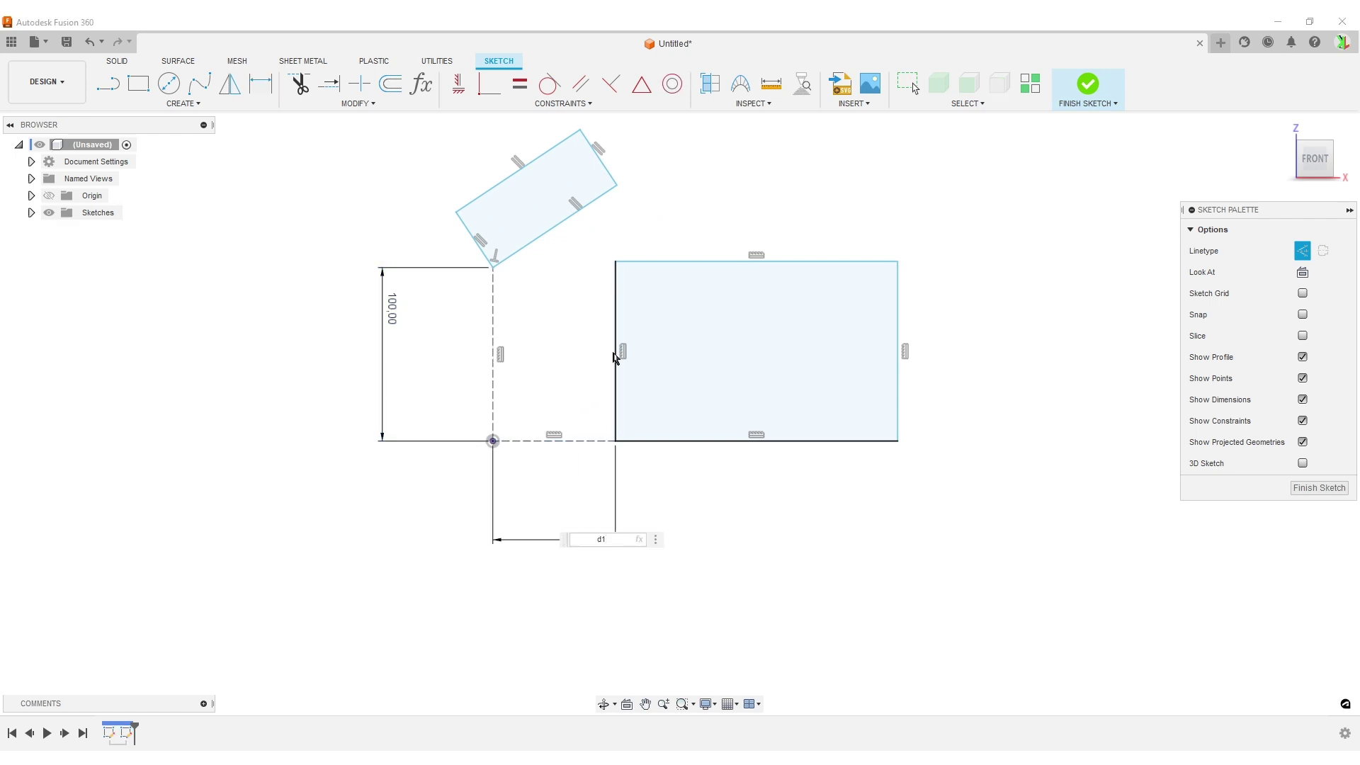
pyautogui.press('Return')
# - Add a 60° angle dimension between the vertical construction line and the tilted rectangle's lower long edge
pyautogui.scroll(-3, 857, 418)
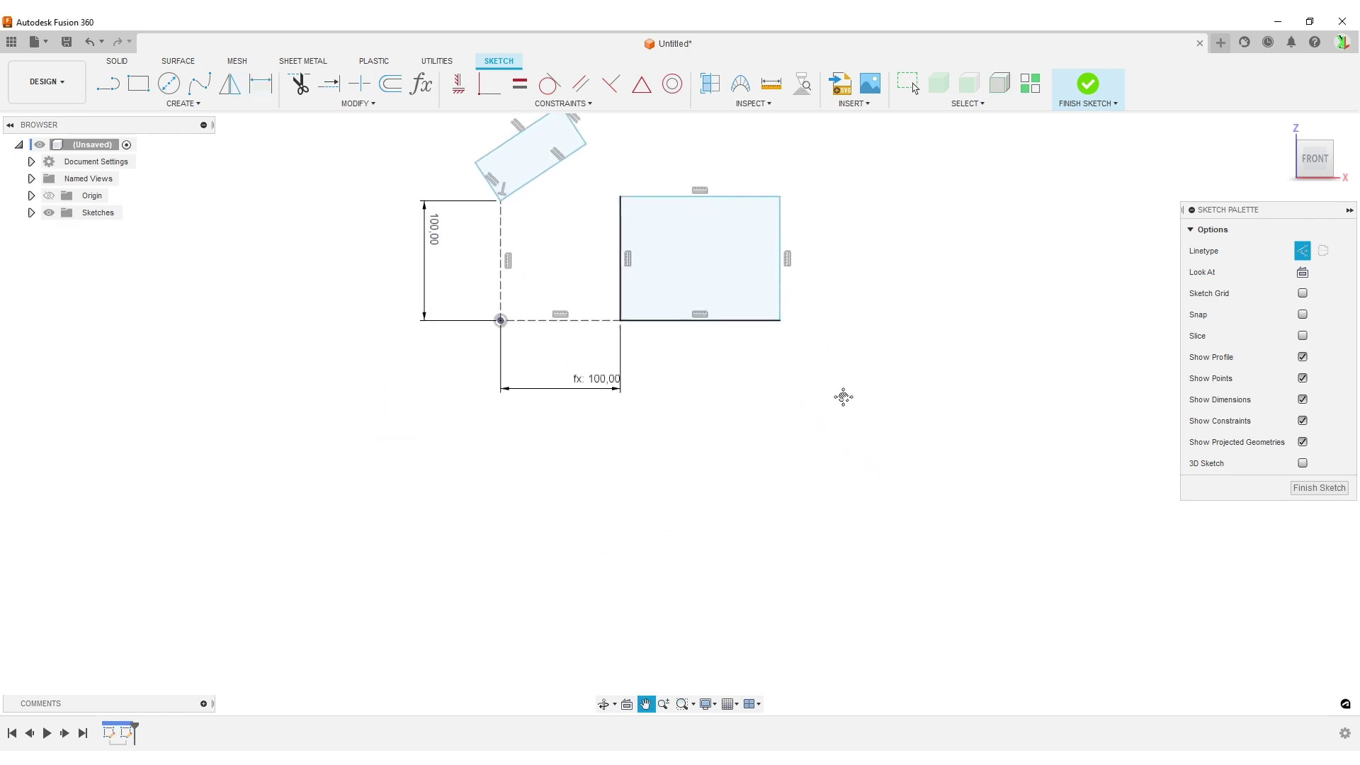
pyautogui.moveTo(528, 322); pyautogui.dragTo(607, 449, button='middle')
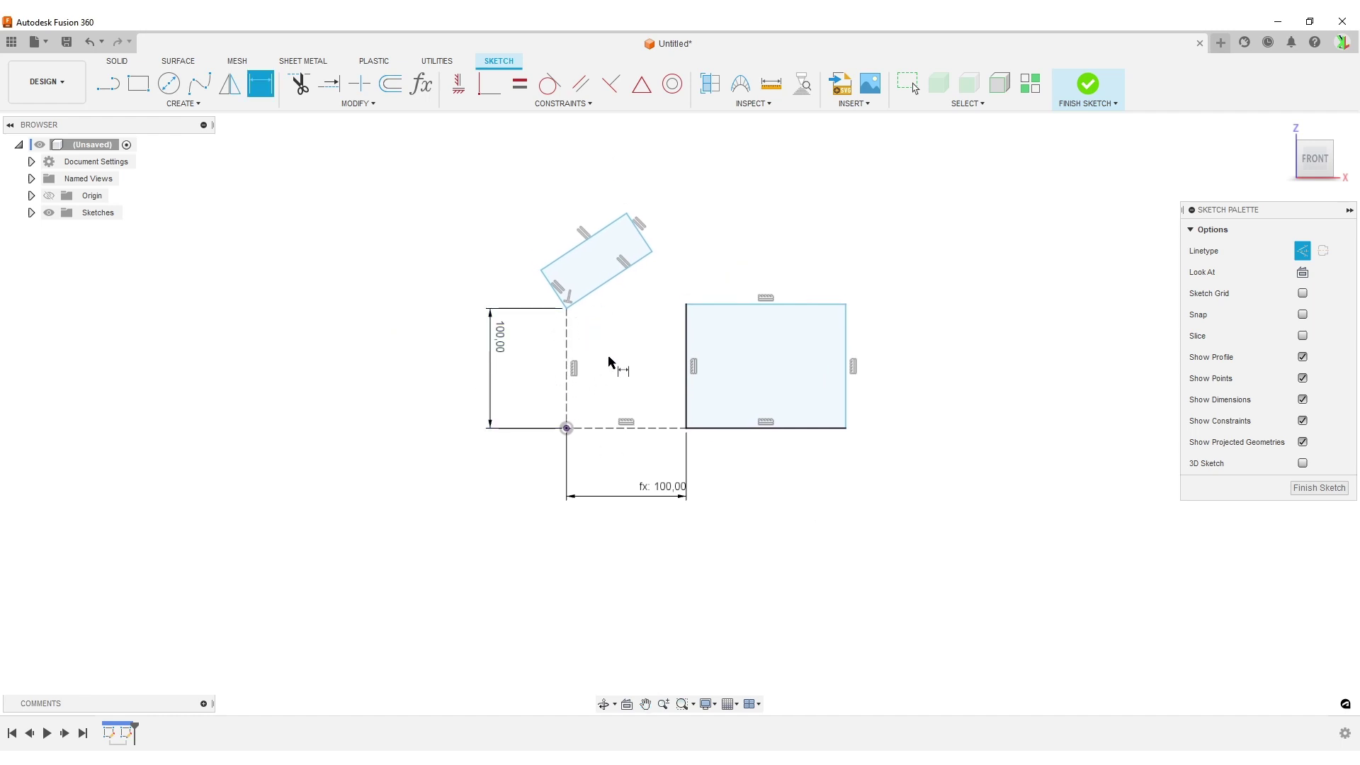
pyautogui.click(567, 349)
pyautogui.click(600, 287)
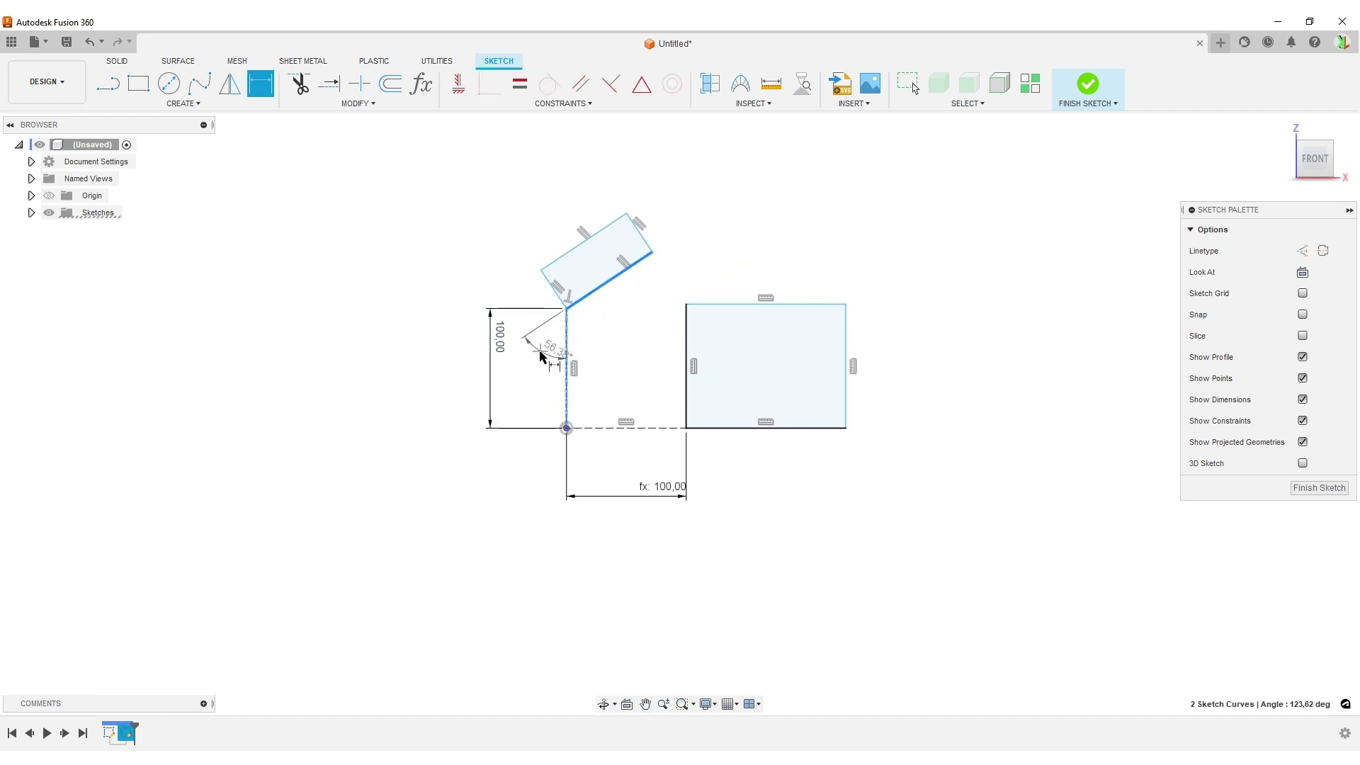
pyautogui.click(542, 355)
pyautogui.write('60')
pyautogui.press('Return')
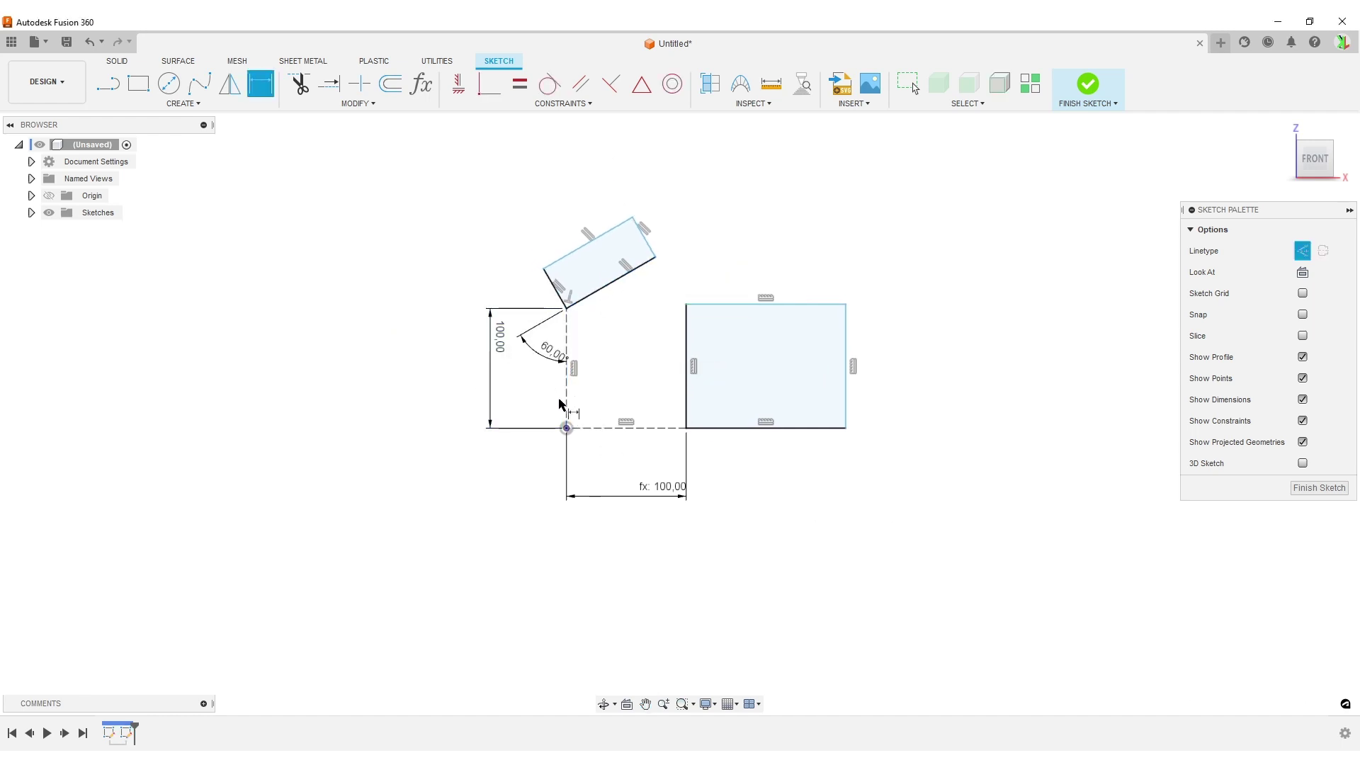
# - Set the tilted rectangle's angle dimension to 40°
pyautogui.doubleClick(544, 351)
pyautogui.write('40')
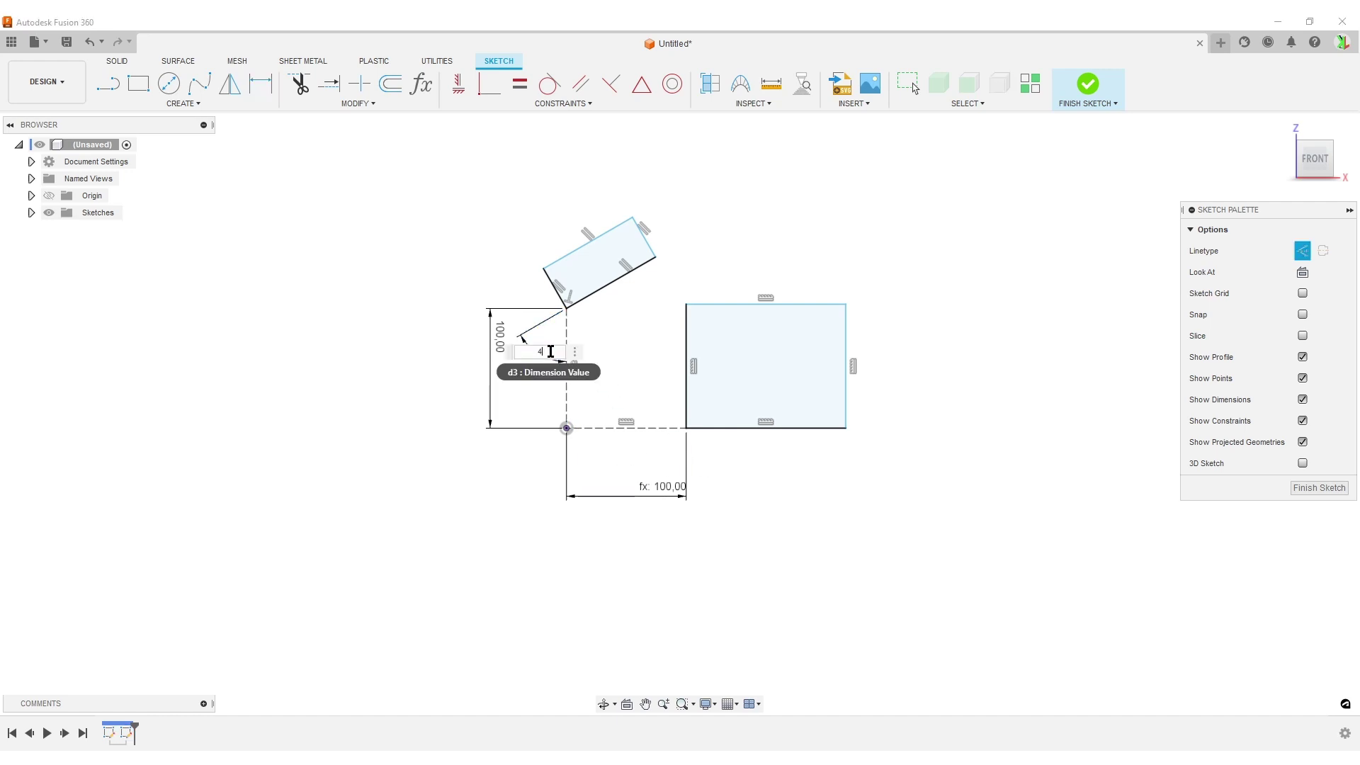
pyautogui.press('Return')
pyautogui.scroll(2, 822, 567)
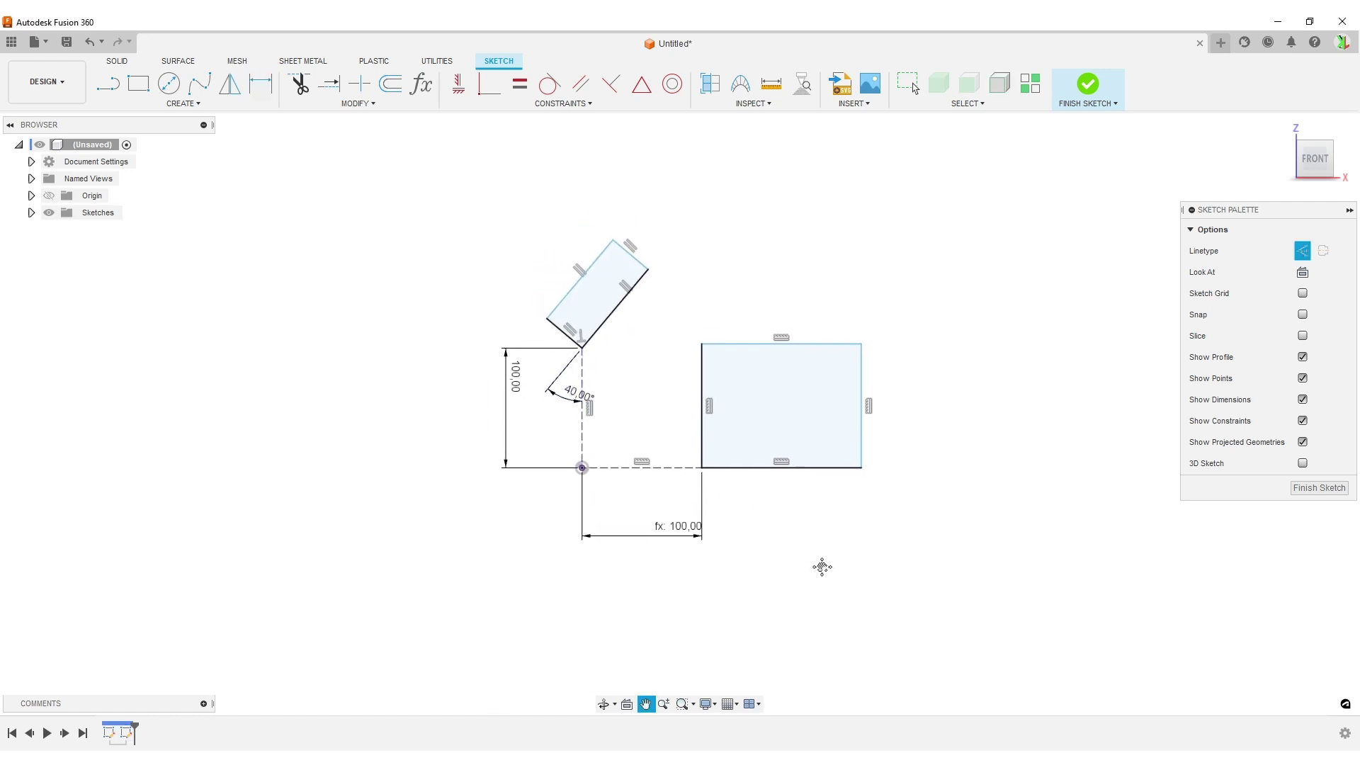
pyautogui.press('Escape')
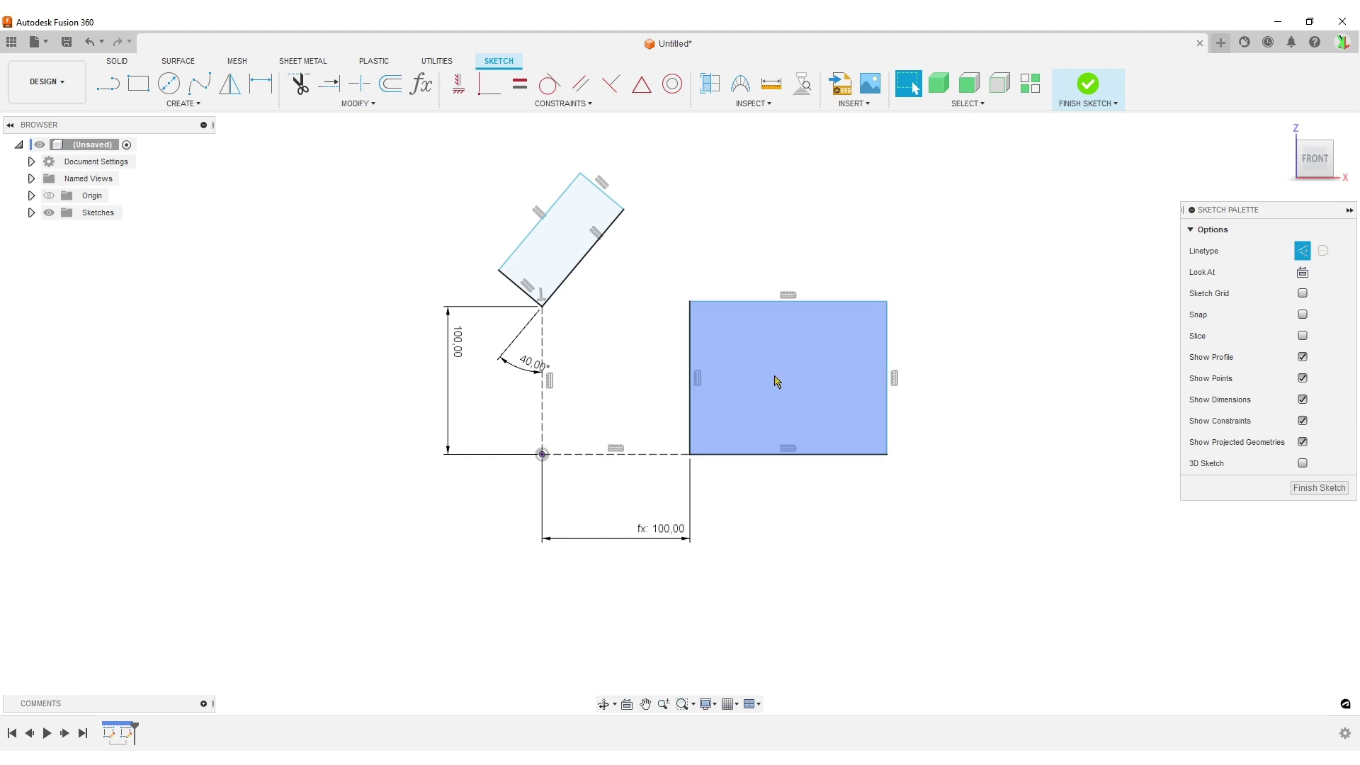
# - Resize the large rectangle by moving its right edge outward and its top edge to a height of about 119 mm
pyautogui.moveTo(820, 303)
pyautogui.mouseDown()
pyautogui.moveTo(832, 428)
pyautogui.moveTo(871, 349)
pyautogui.moveTo(886, 365)
pyautogui.moveTo(1028, 386)
pyautogui.mouseUp()
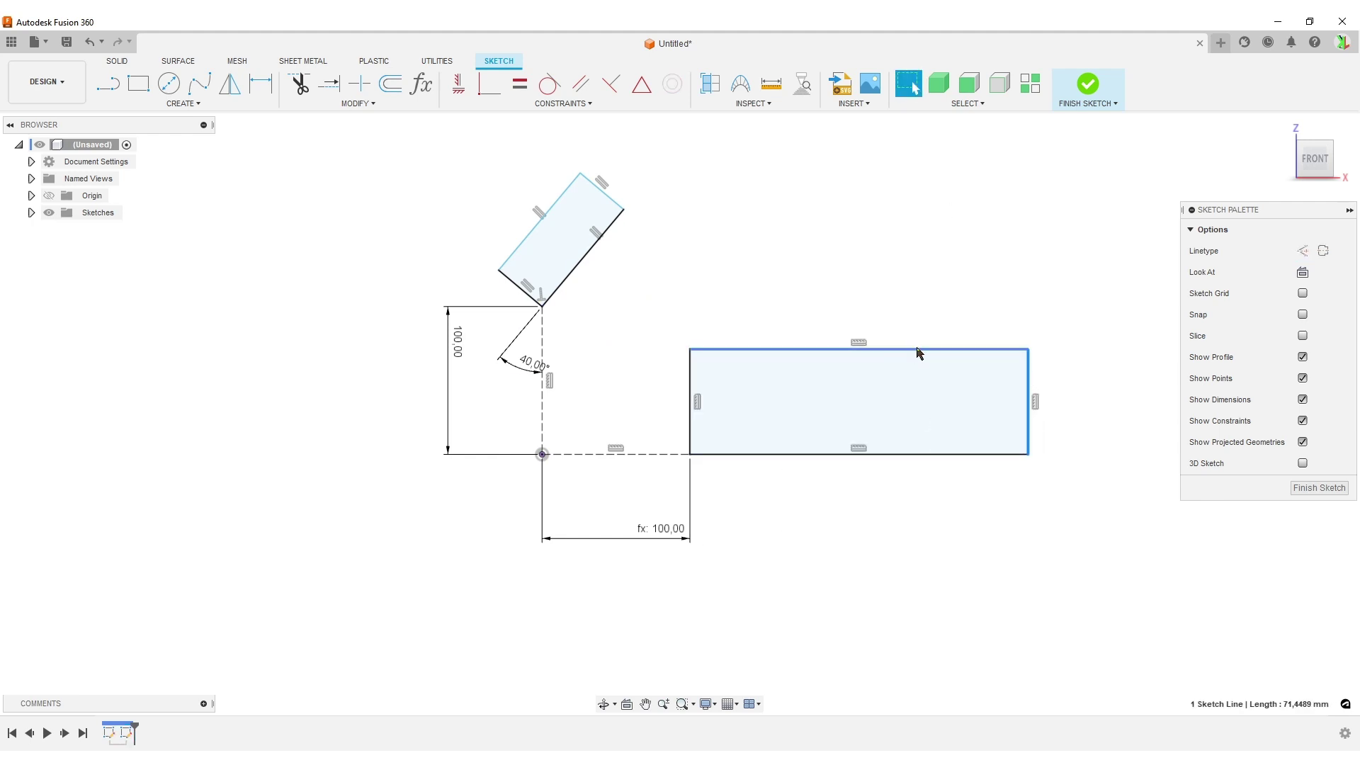
pyautogui.moveTo(918, 349); pyautogui.dragTo(910, 279)
pyautogui.moveTo(1032, 306); pyautogui.dragTo(984, 312)
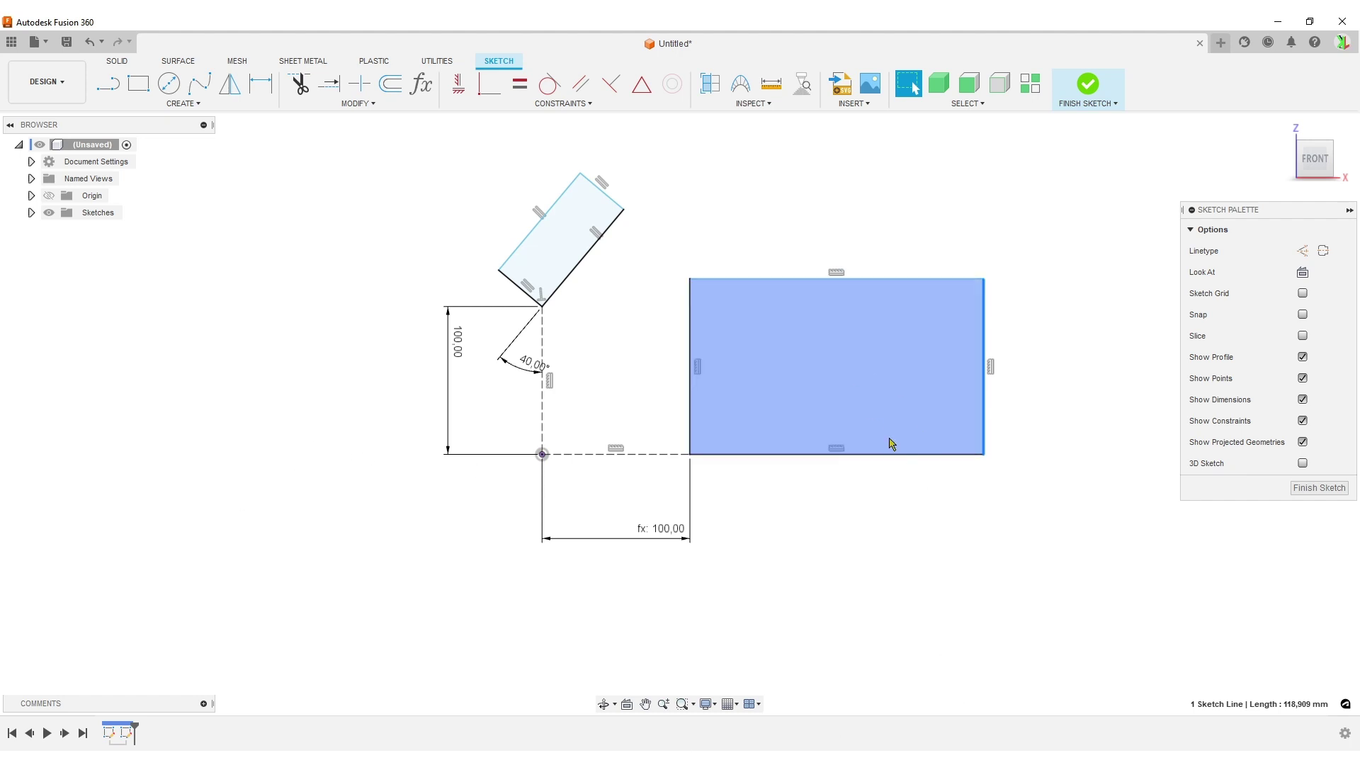
# - Turn off sketch profile shading and draw a solid line between the midpoints of the large rectangle's bottom and top edges
pyautogui.click(1303, 357)
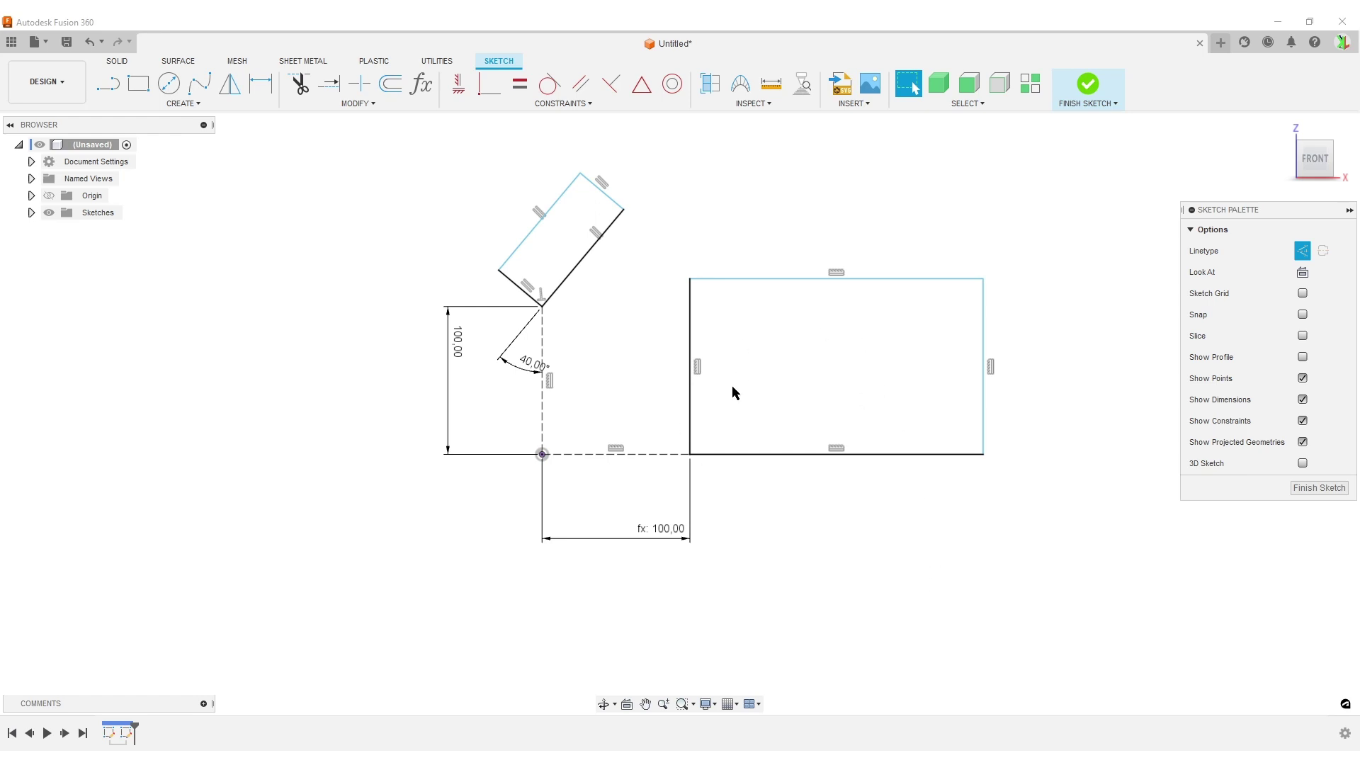
pyautogui.click(108, 85)
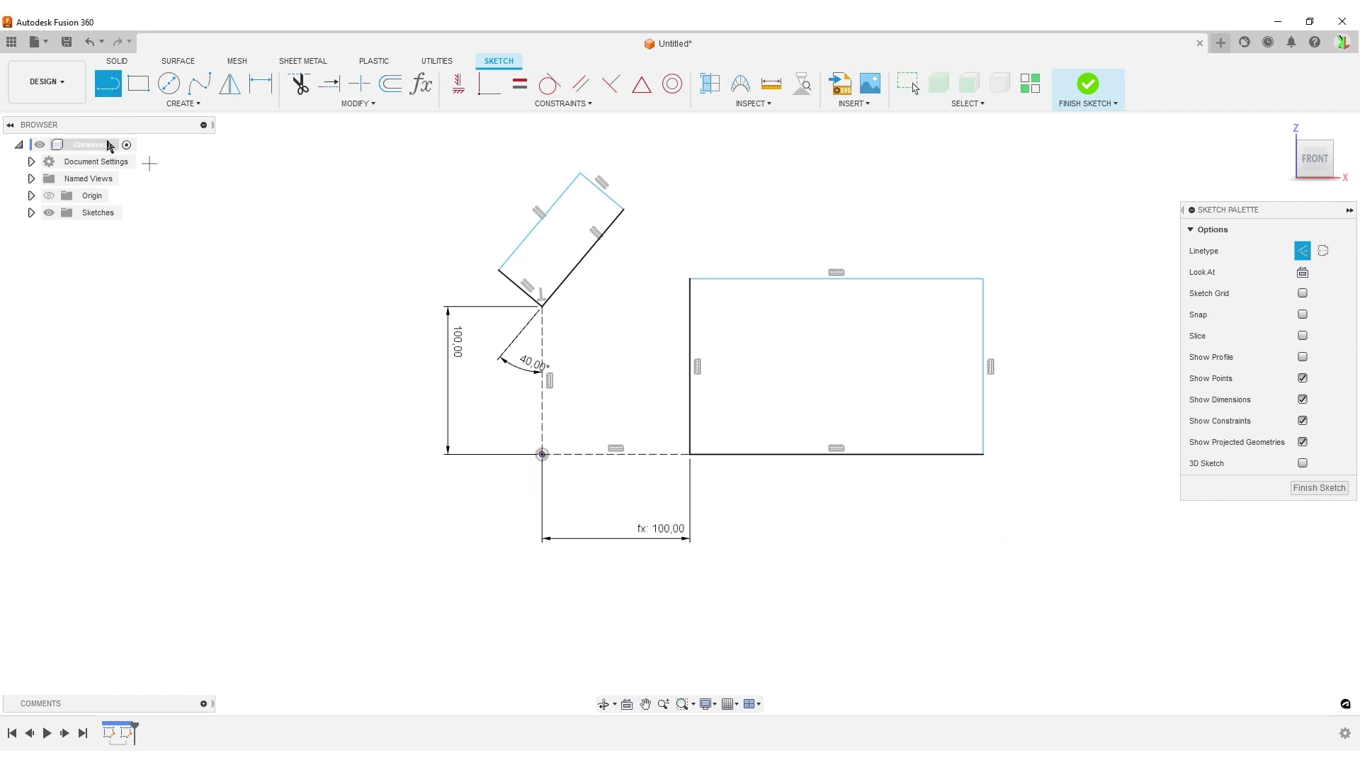
pyautogui.click(836, 454)
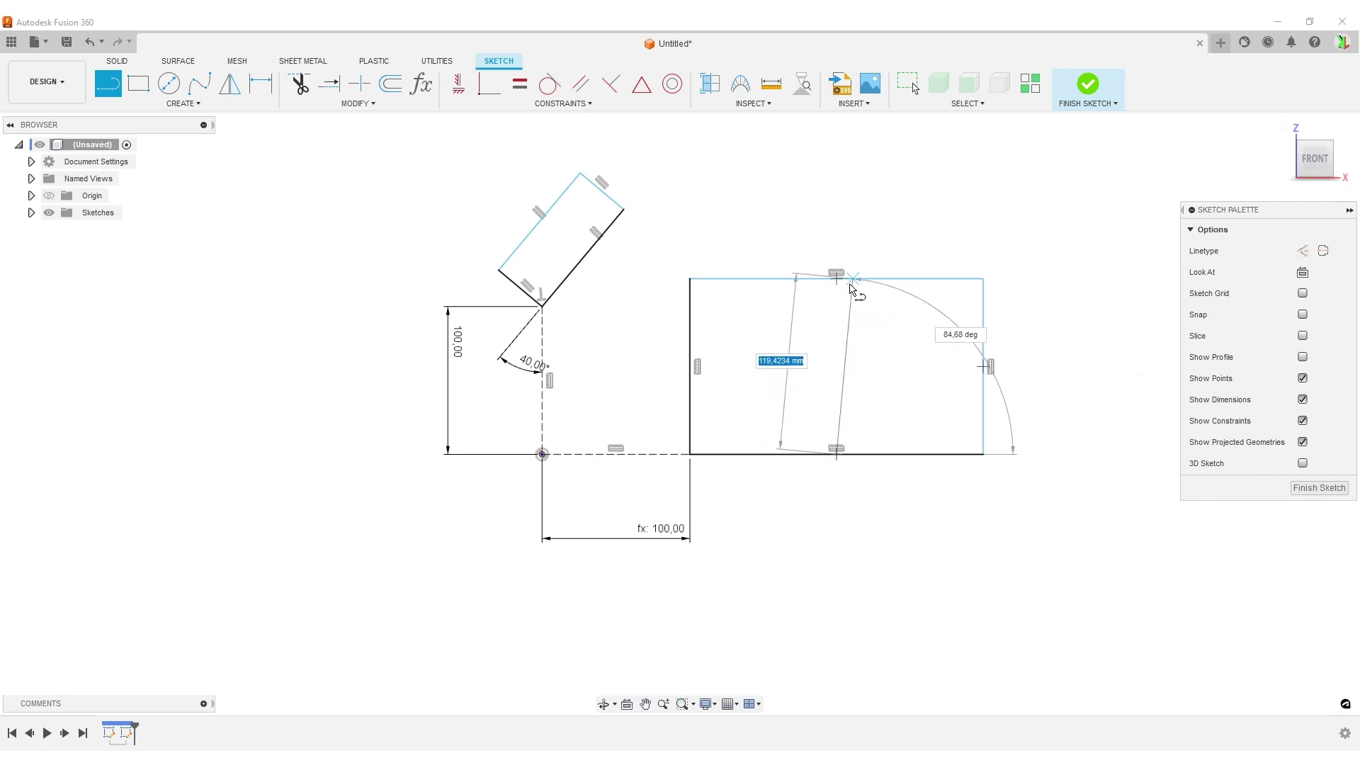
pyautogui.doubleClick(836, 279)
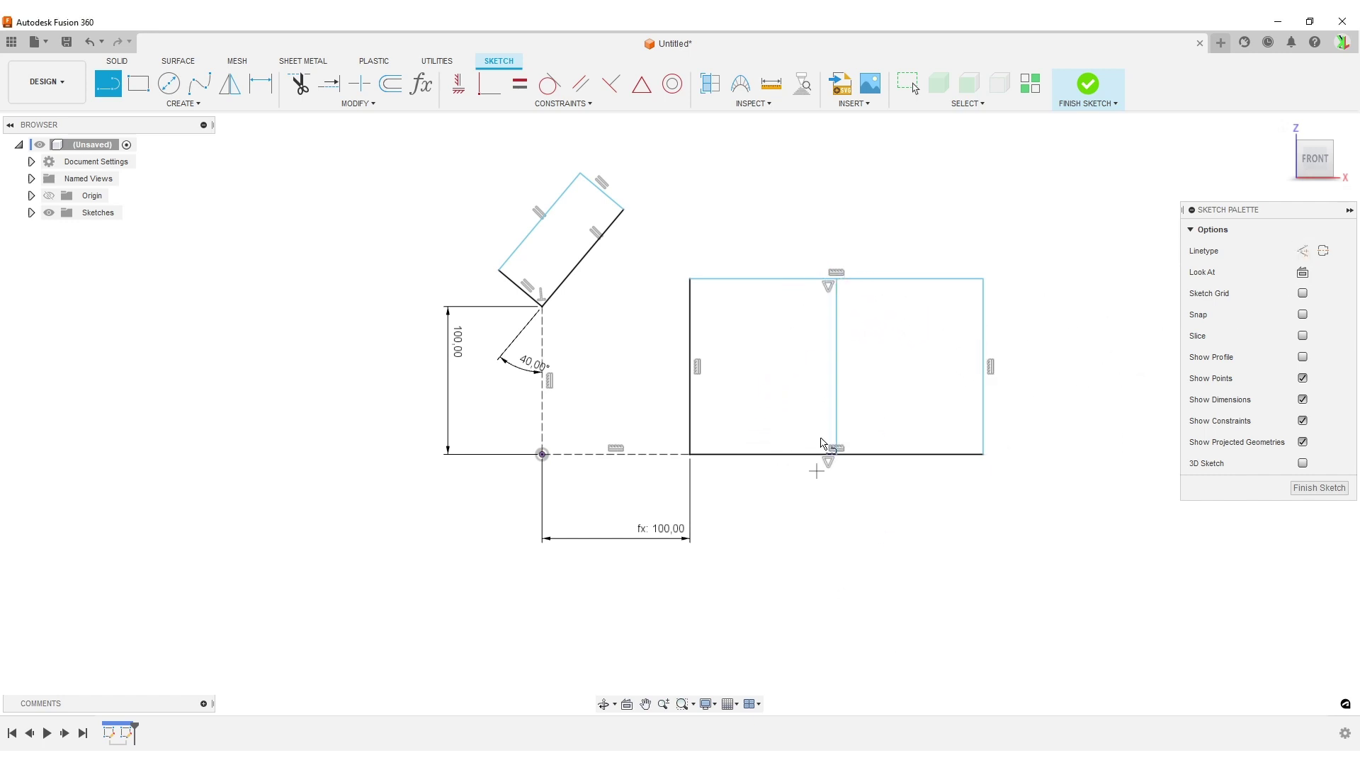
# - Draw a solid line between the midpoints of the tilted rectangle's two long edges
pyautogui.click(583, 257)
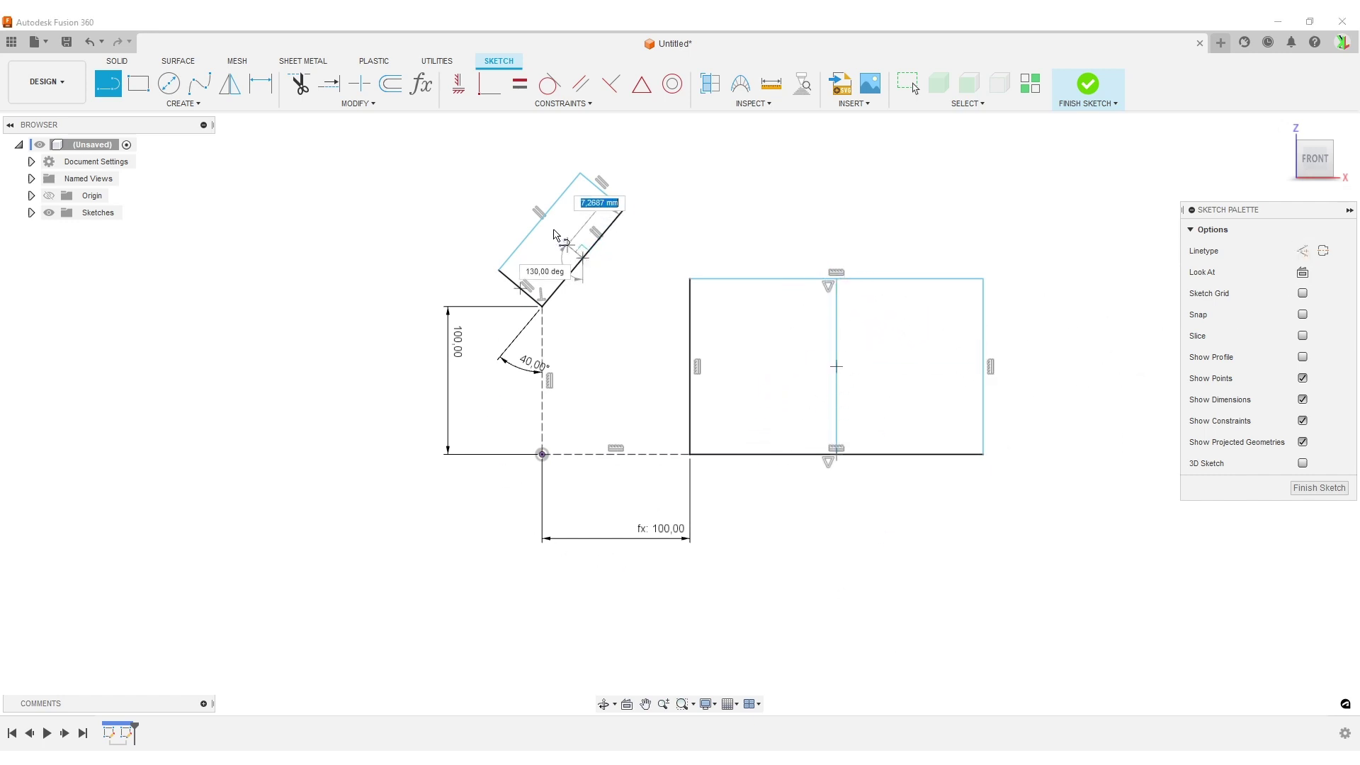
pyautogui.doubleClick(541, 222)
pyautogui.scroll(-2, 824, 600)
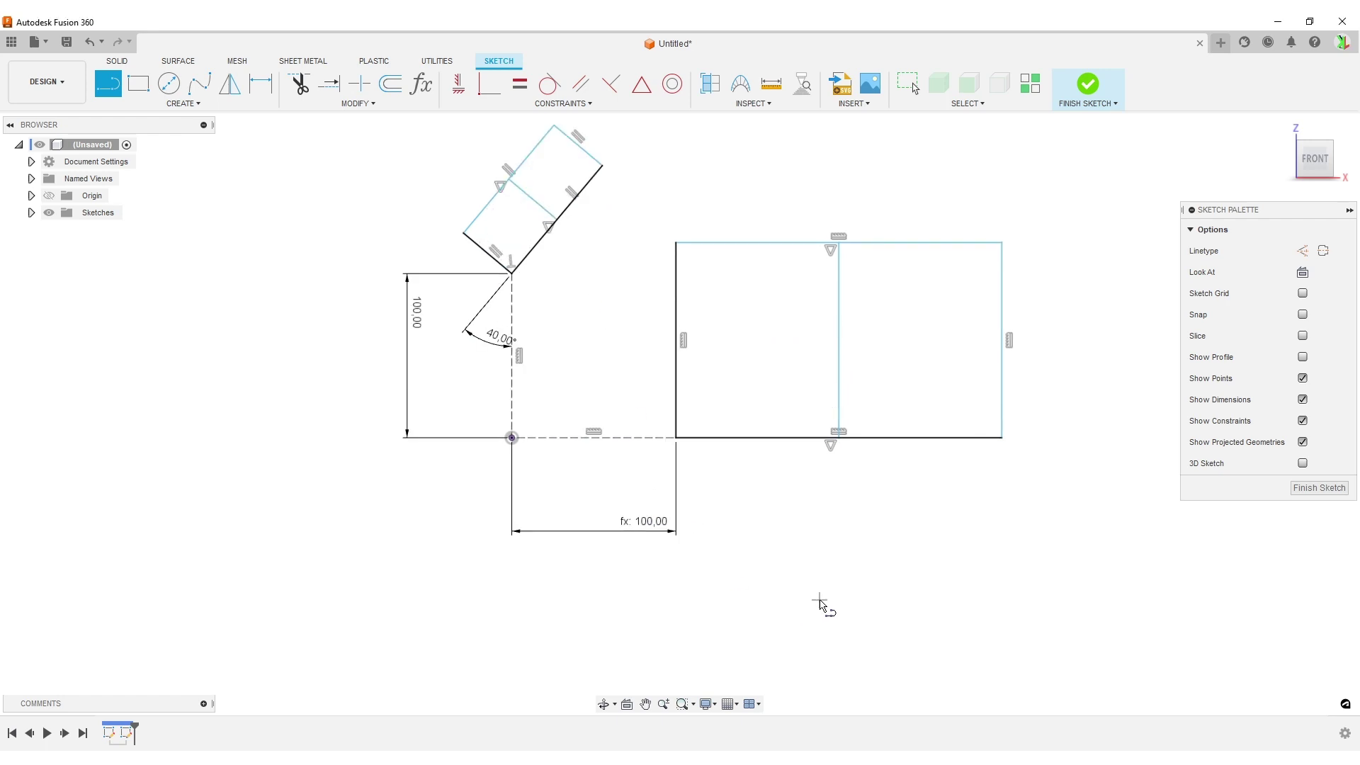
pyautogui.press('Escape')
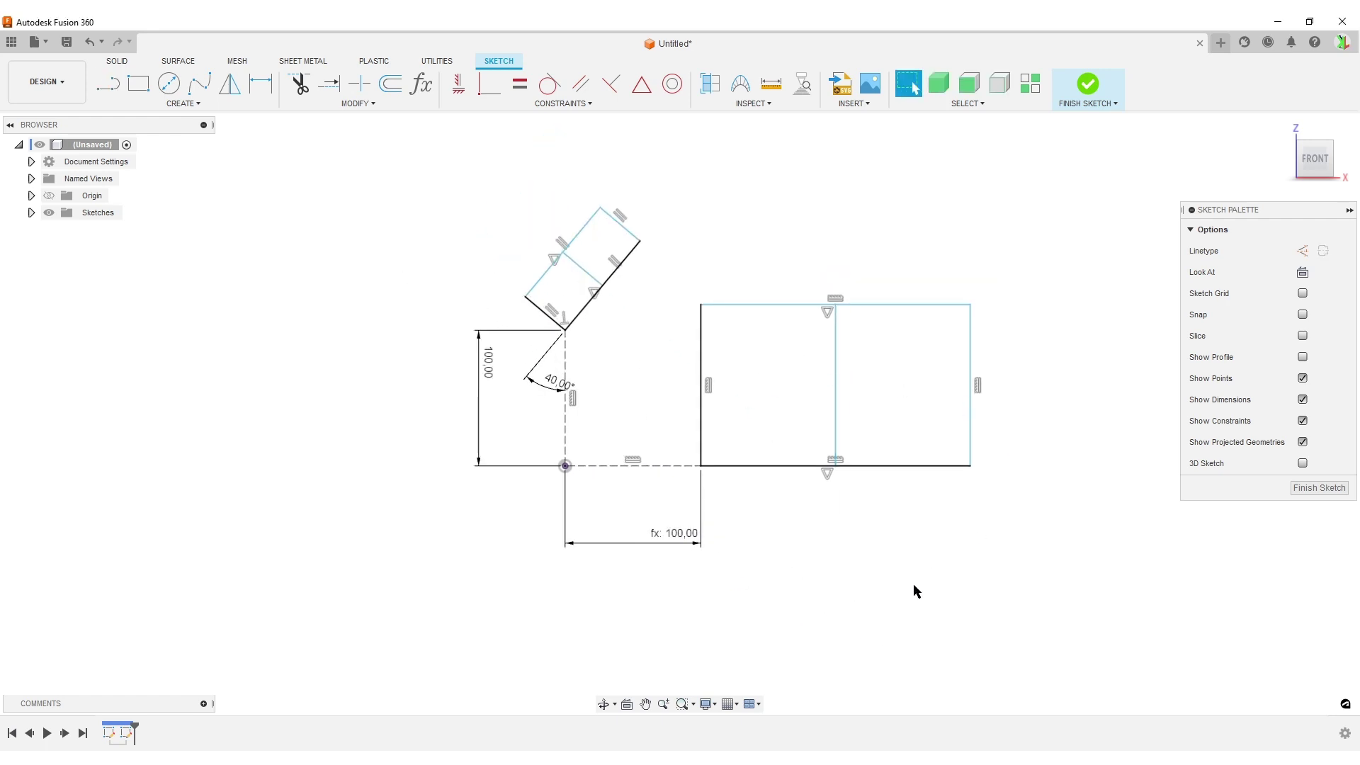
# - Enlarge the large rectangle by moving its right edge outward and raising its top edge
pyautogui.moveTo(971, 342)
pyautogui.mouseDown()
pyautogui.moveTo(1179, 342)
pyautogui.moveTo(935, 343)
pyautogui.moveTo(1076, 333)
pyautogui.mouseUp()
pyautogui.moveTo(989, 309); pyautogui.dragTo(965, 288)
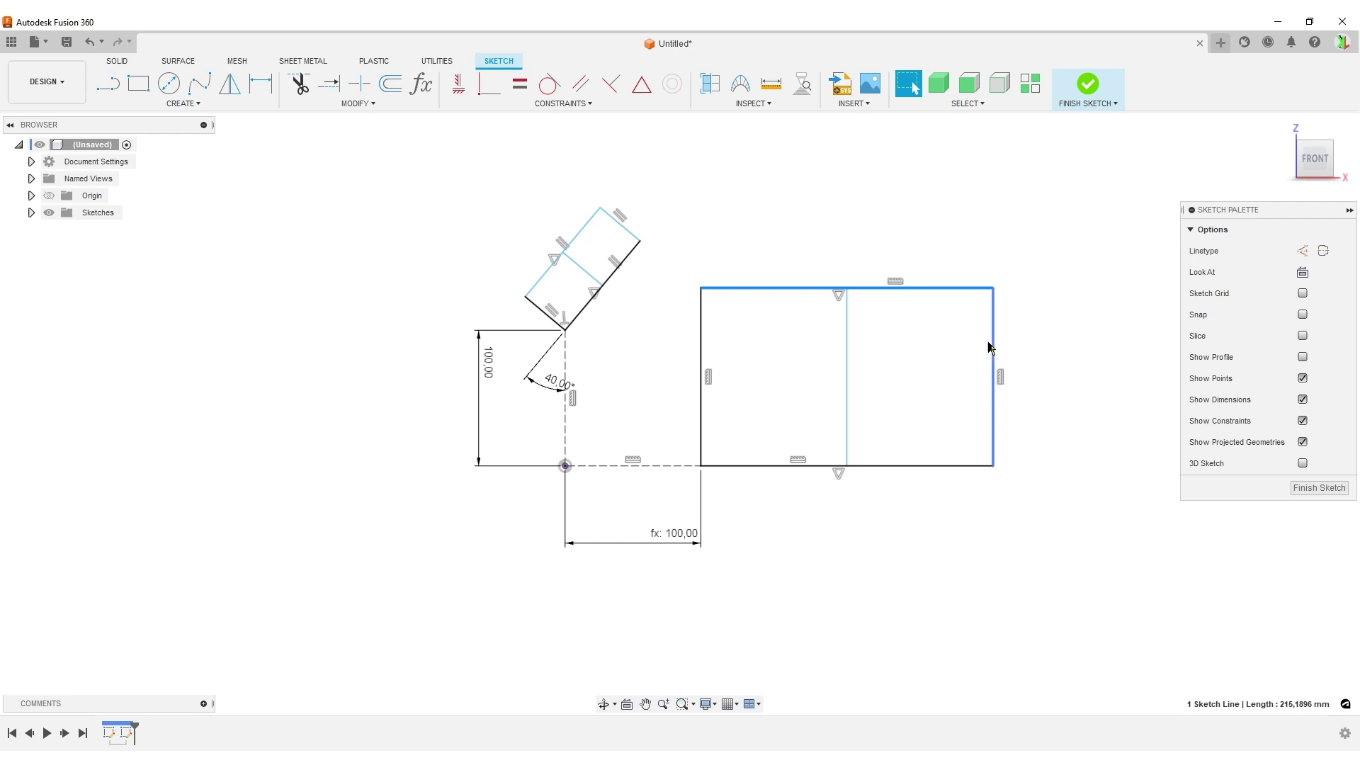
pyautogui.moveTo(990, 347); pyautogui.dragTo(1035, 355)
pyautogui.click(921, 586)
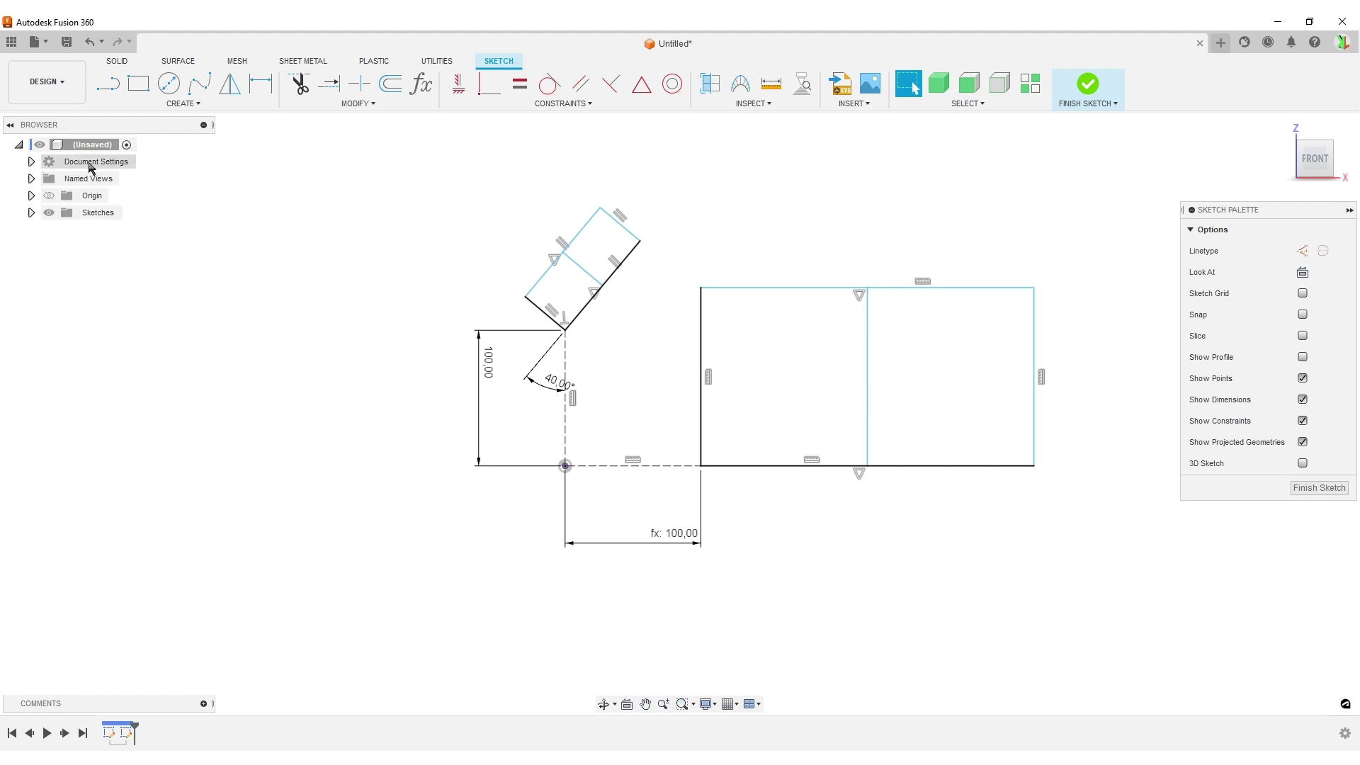
# - Draw a vertical line from the large rectangle's top edge perpendicular to its bottom edge, left of the midpoint line
pyautogui.click(108, 83)
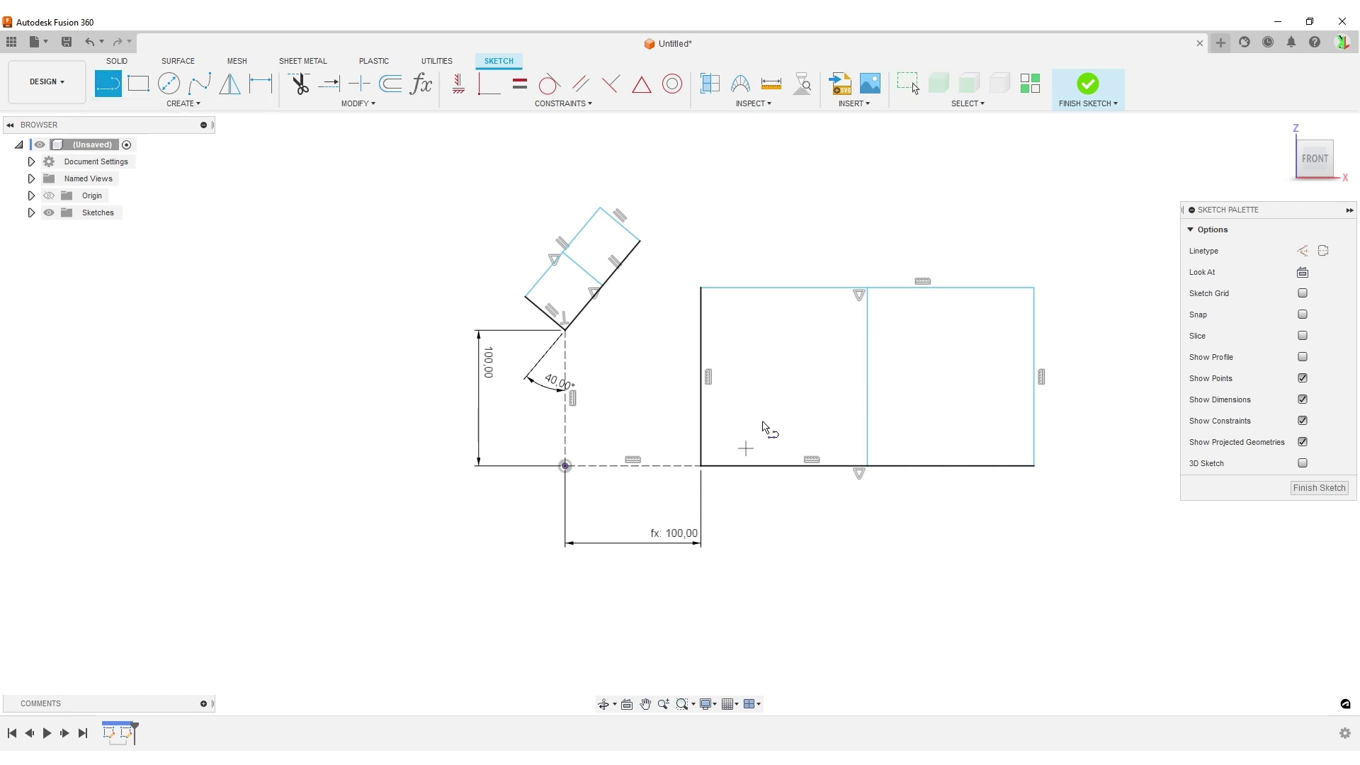
pyautogui.click(789, 289)
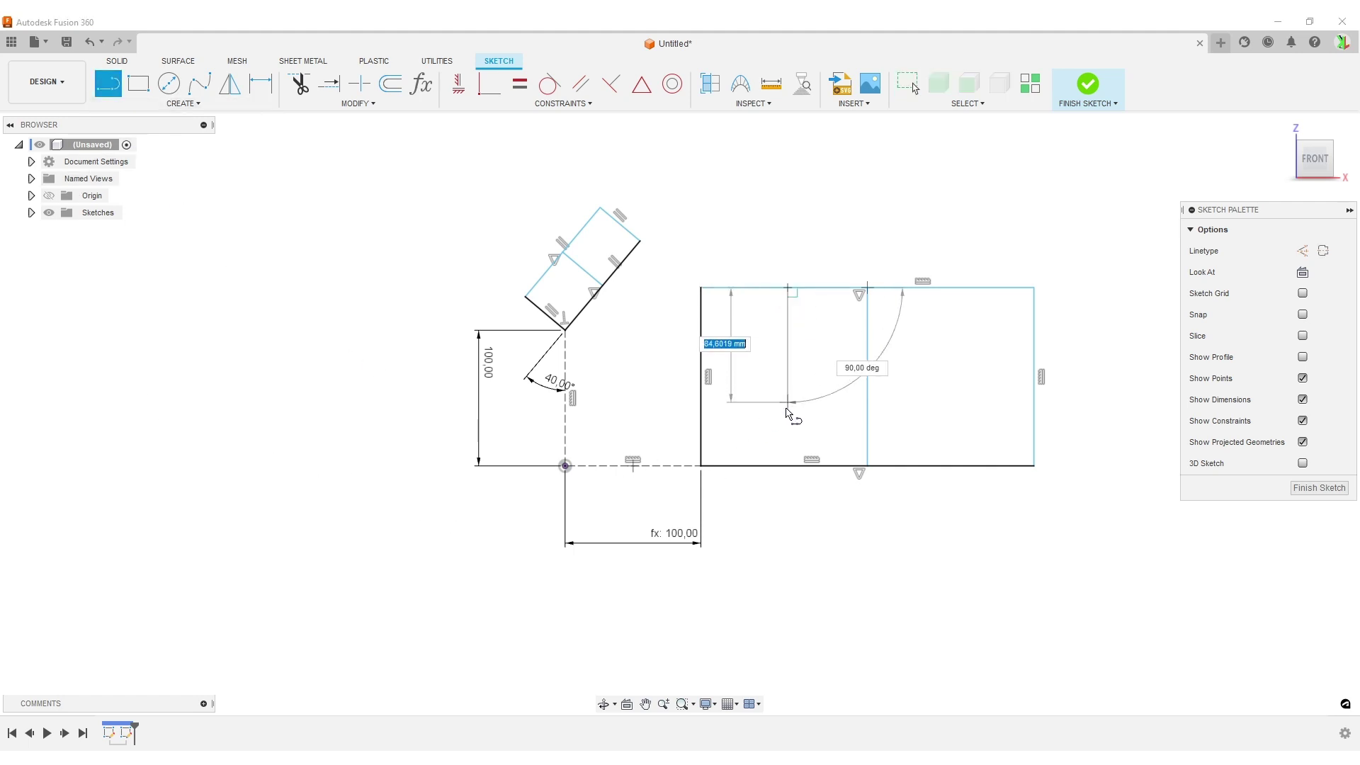
pyautogui.doubleClick(788, 466)
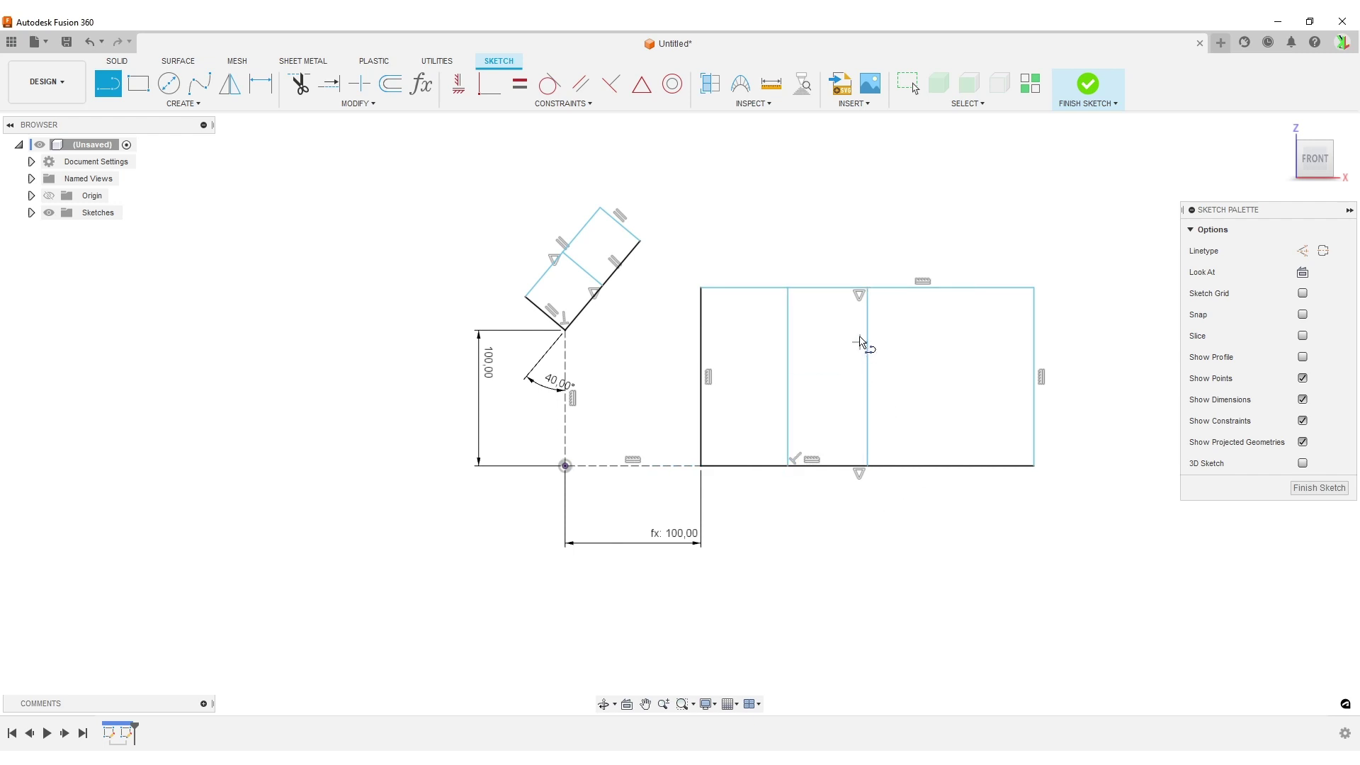
# - Draw lines perpendicular to the rectangles' long edges: one right of the large rectangle's midpoint line, and one on each side of the tilted rectangle's
pyautogui.click(972, 289)
pyautogui.doubleClick(971, 466)
pyautogui.scroll(2, 623, 373)
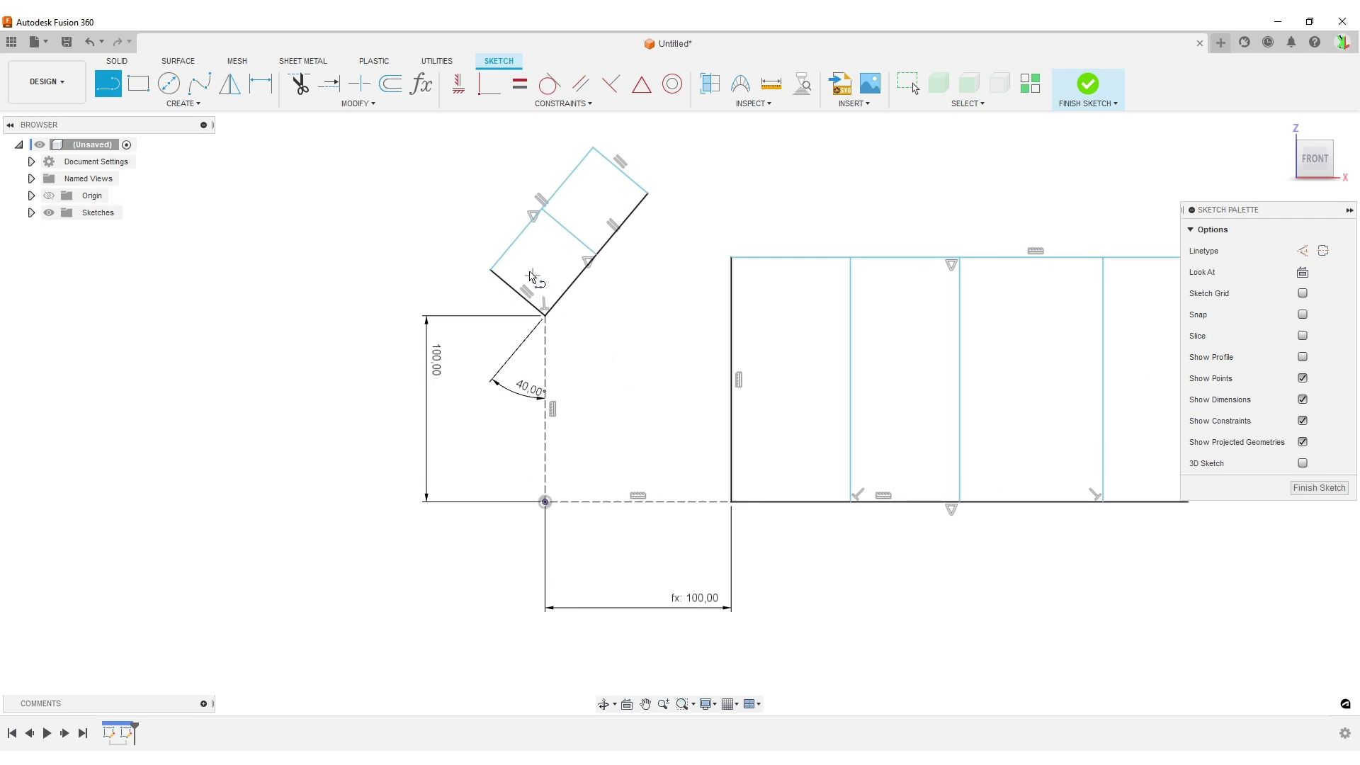
pyautogui.click(511, 245)
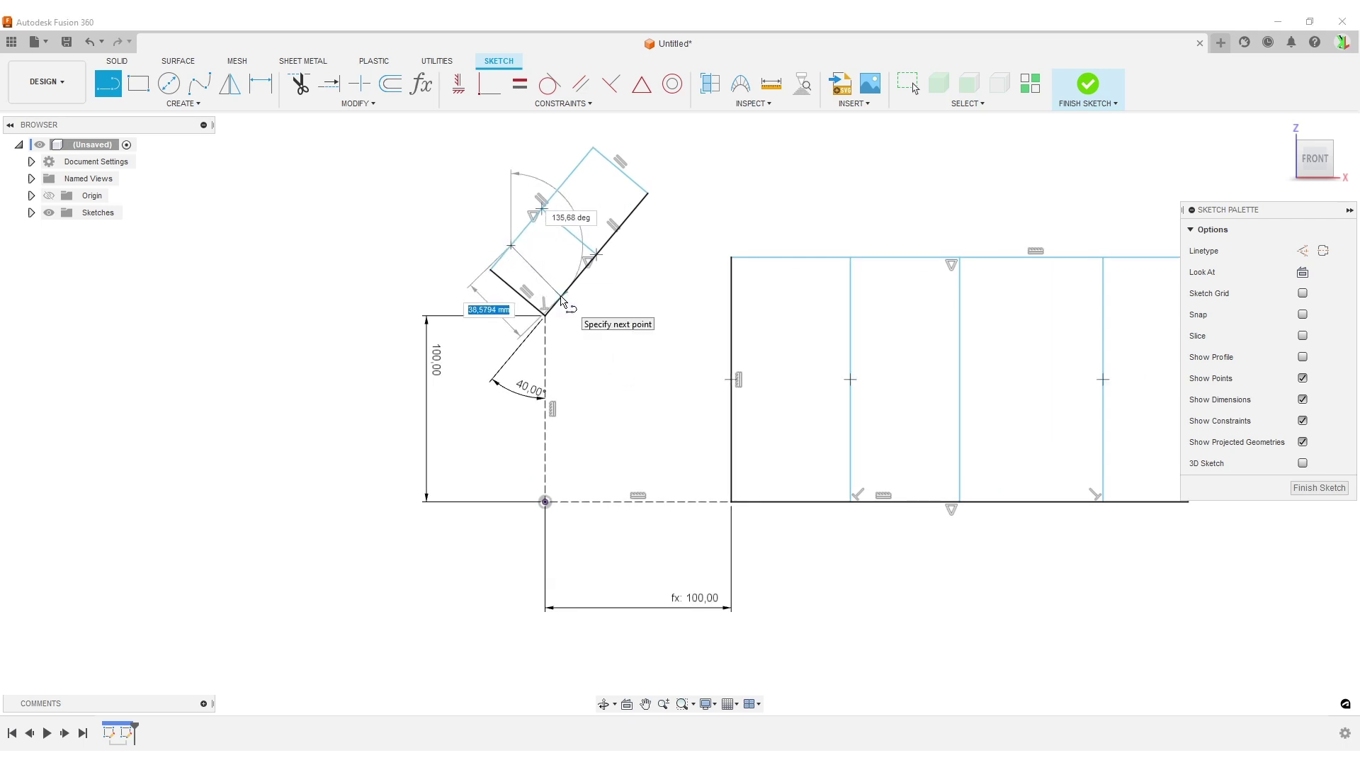
pyautogui.click(565, 286)
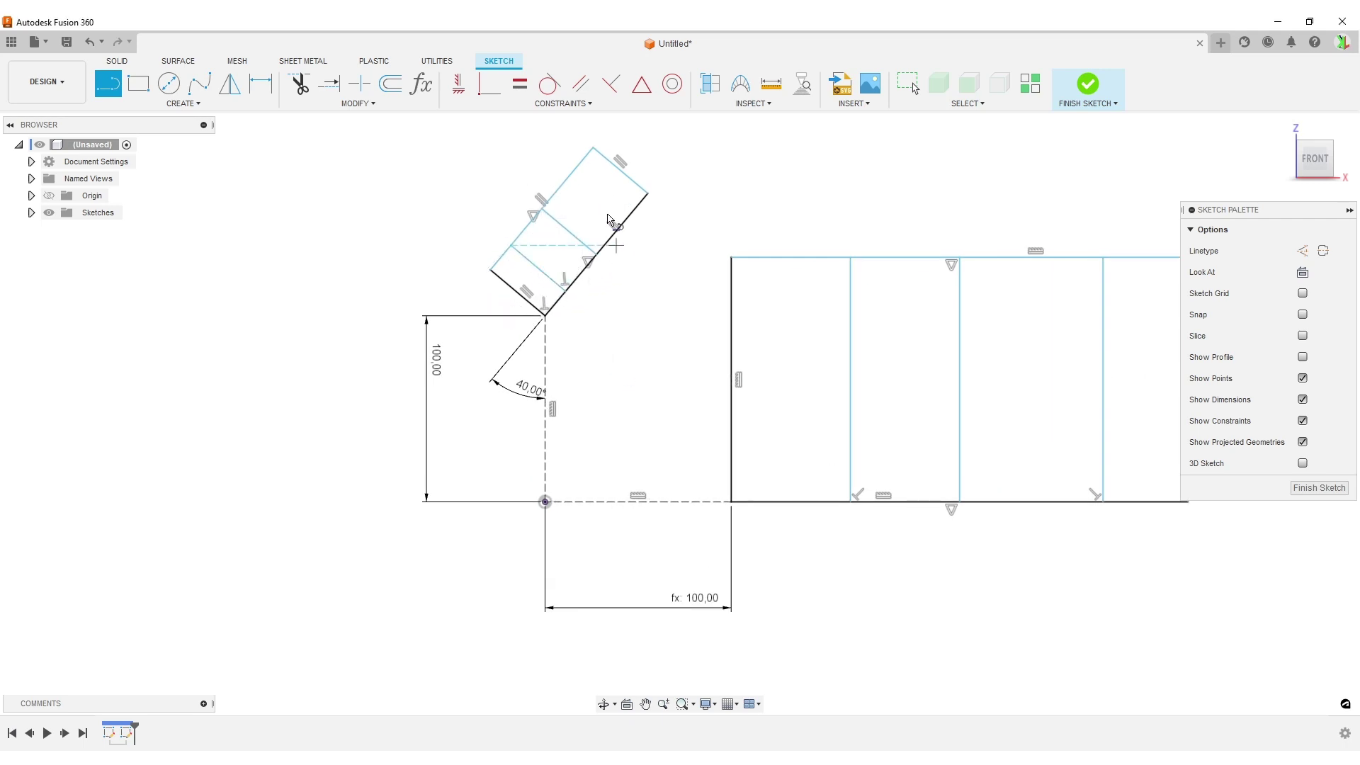
pyautogui.click(569, 174)
pyautogui.click(632, 214)
pyautogui.press('Escape')
pyautogui.scroll(-2, 654, 365)
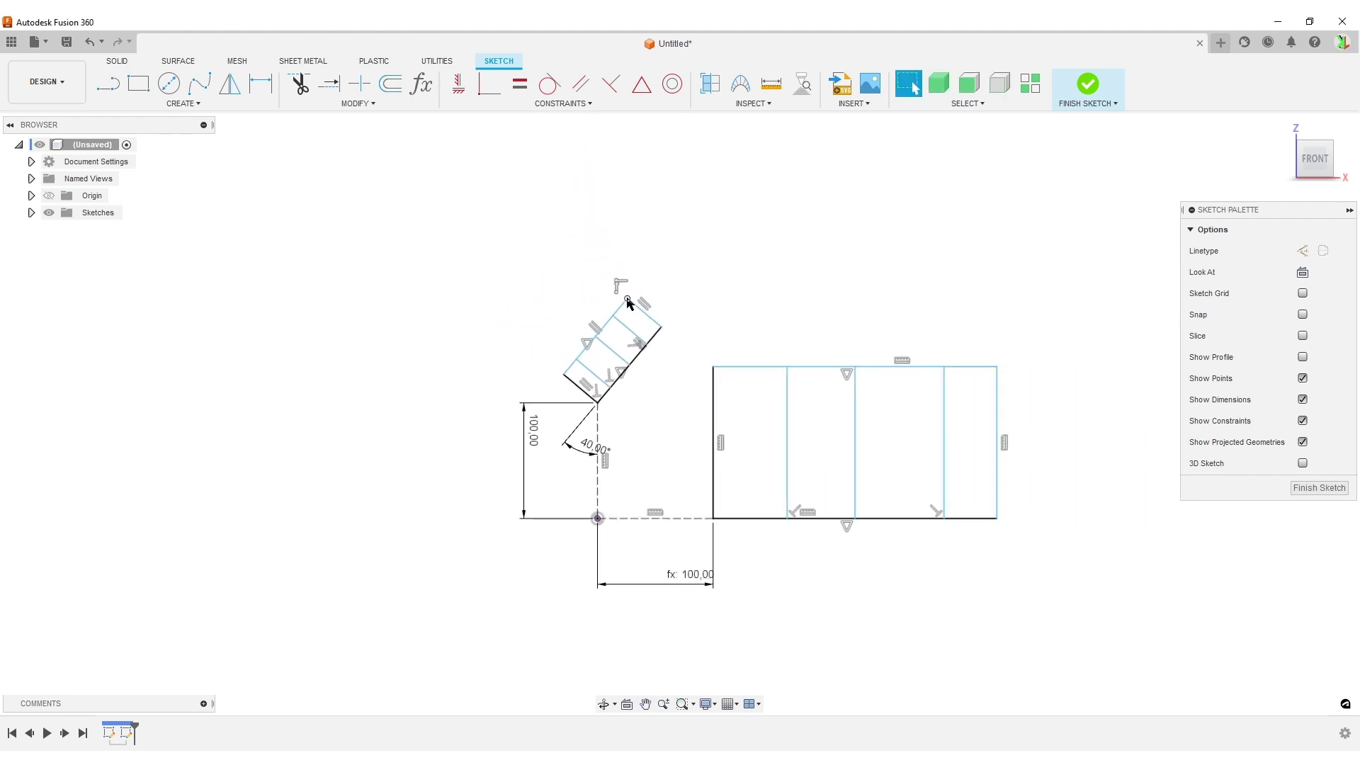
# - Enlarge the tilted rectangle by moving its top corner outward, and reposition its two perpendicular dividers on either side of the midpoint line
pyautogui.moveTo(628, 301)
pyautogui.mouseDown()
pyautogui.moveTo(645, 188)
pyautogui.moveTo(690, 159)
pyautogui.mouseUp()
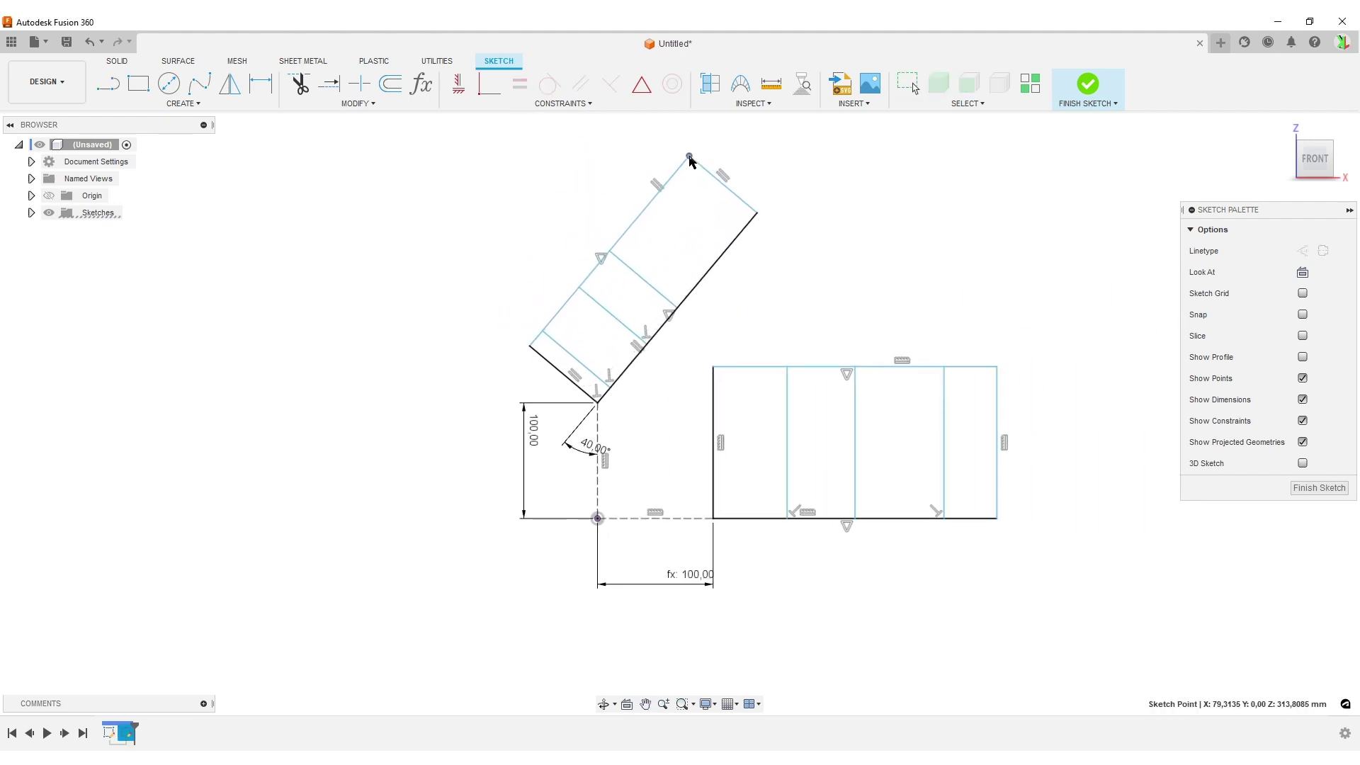
pyautogui.click(691, 233)
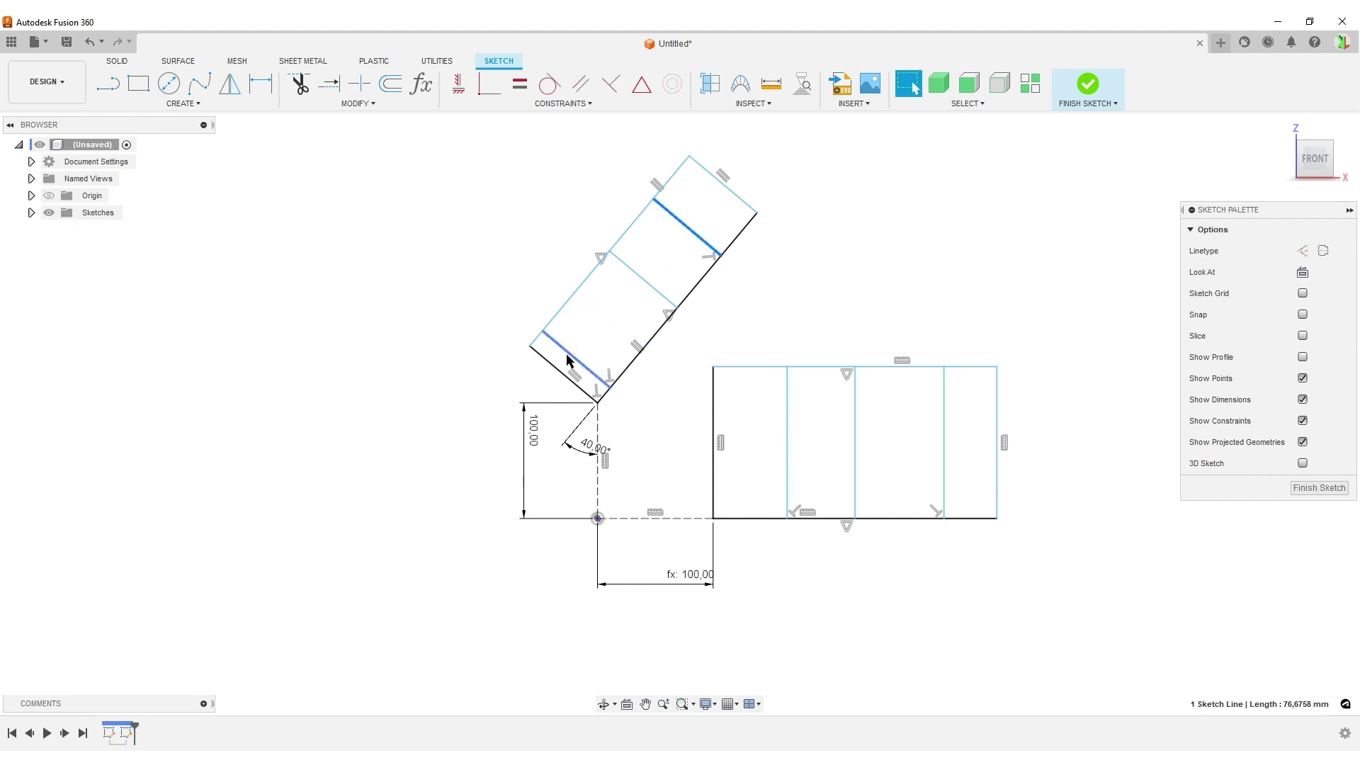
pyautogui.moveTo(566, 360); pyautogui.dragTo(613, 328)
pyautogui.click(885, 569)
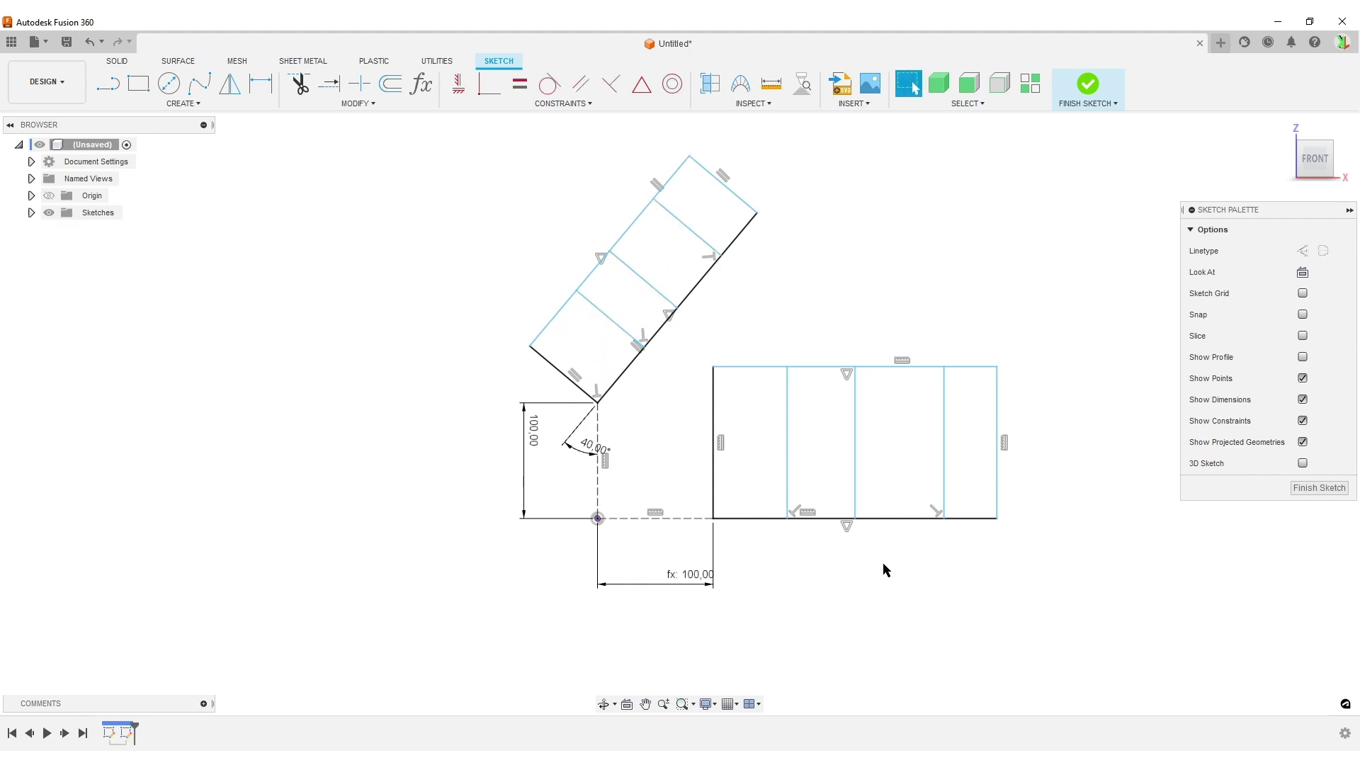
# - Convert the midpoint lines of the large and the tilted rectangle to construction lines
pyautogui.click(856, 428)
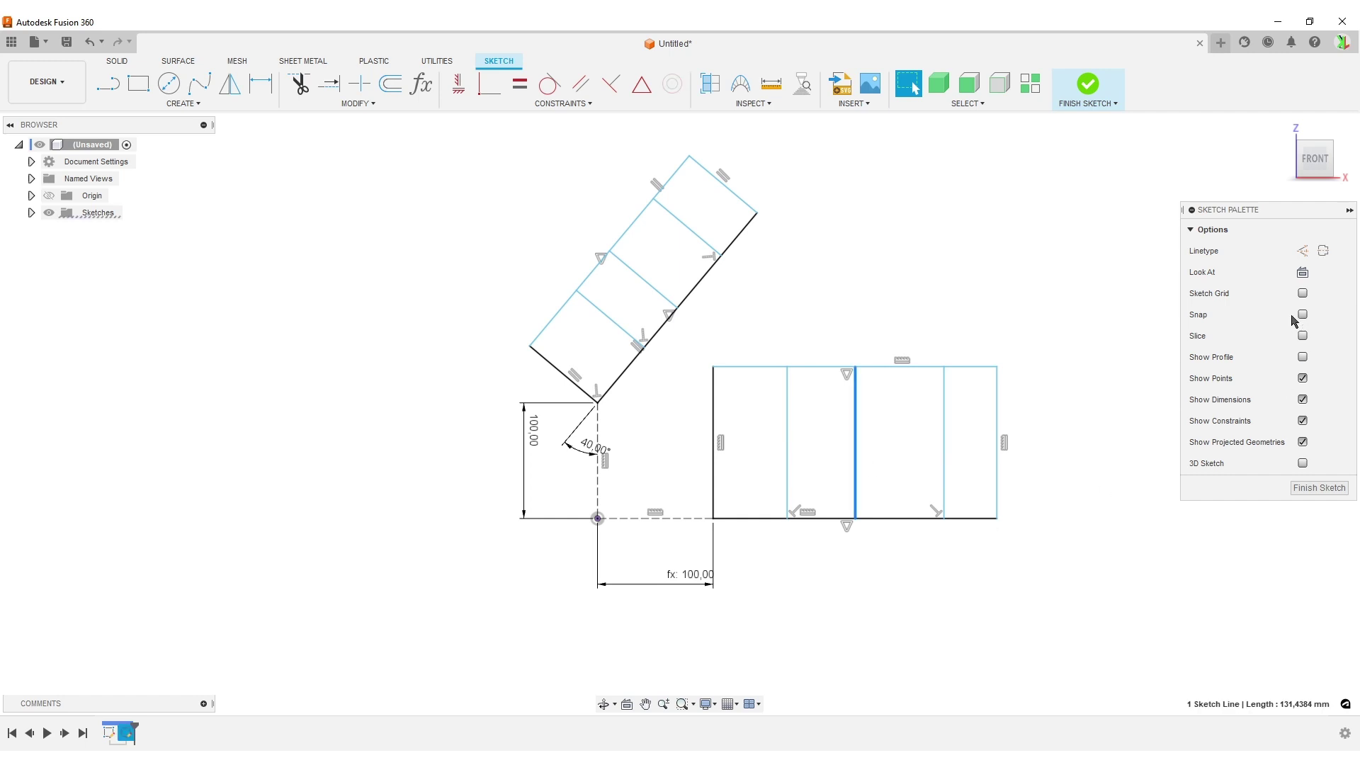
pyautogui.click(1303, 251)
pyautogui.click(1003, 235)
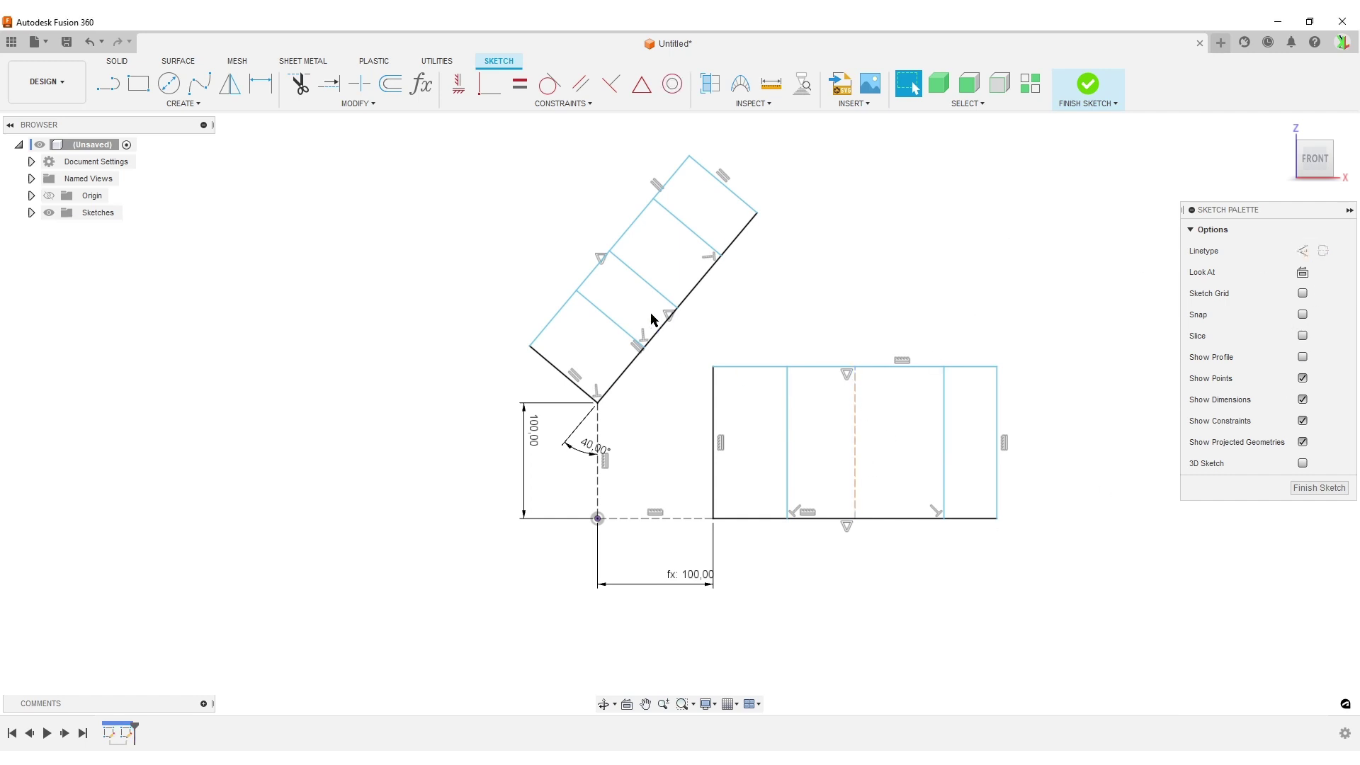
pyautogui.click(642, 279)
pyautogui.click(1303, 250)
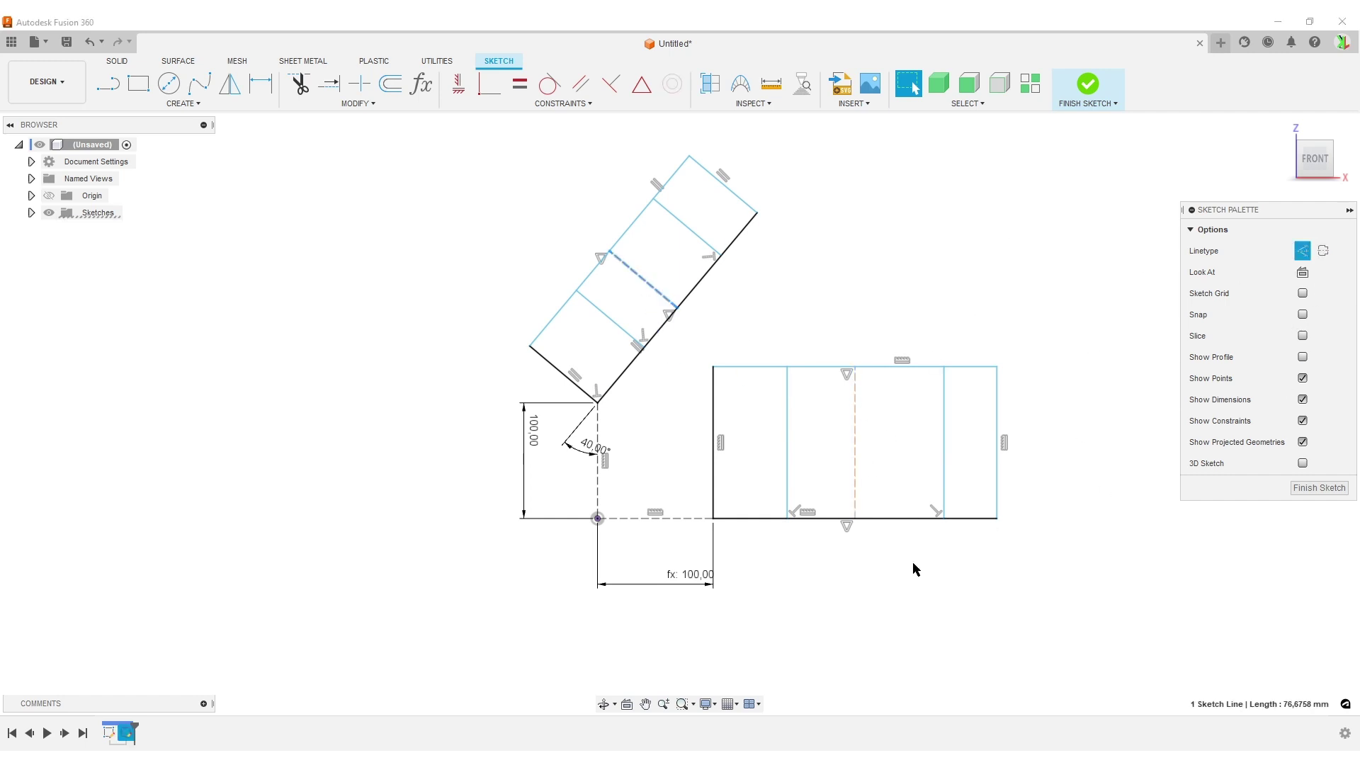
pyautogui.click(882, 611)
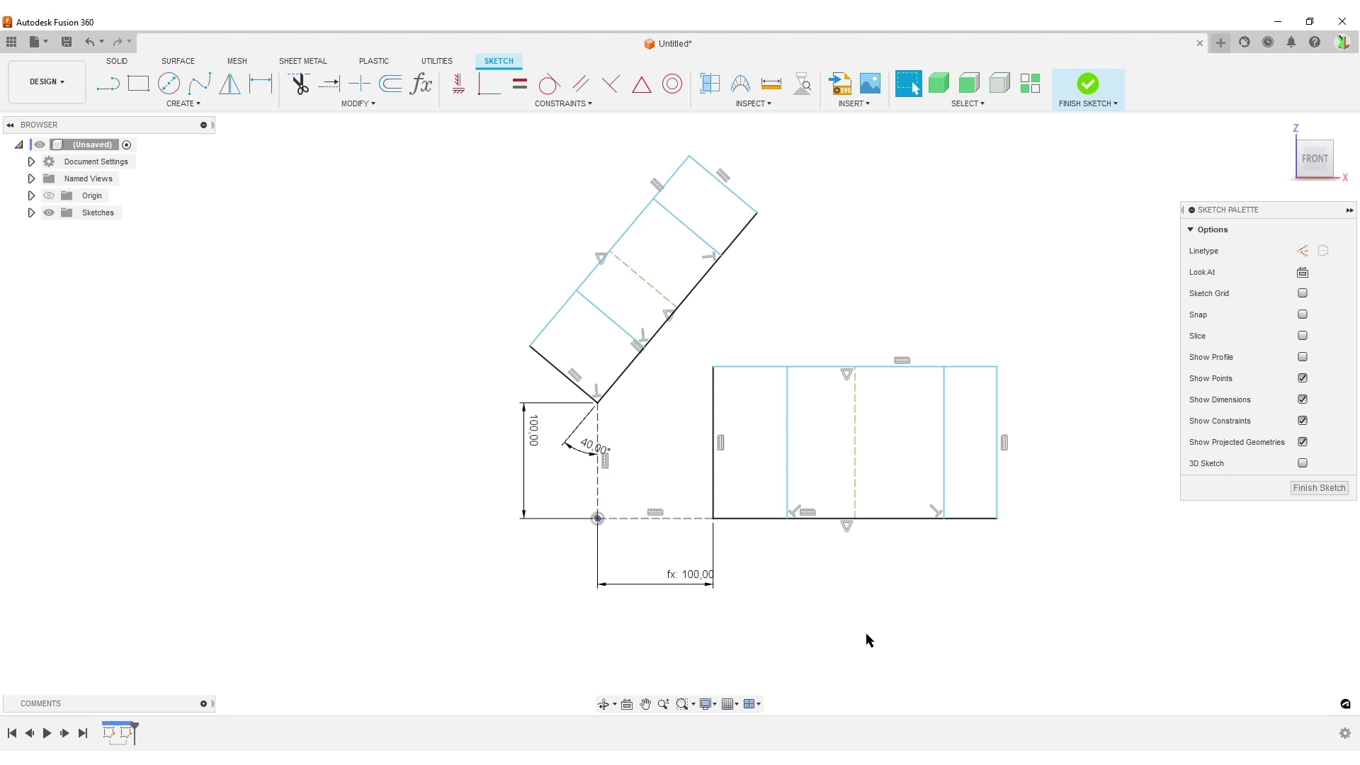
# - Move the large rectangle's right divider closer to the centre line and look up the Symmetry constraint
pyautogui.click(945, 422)
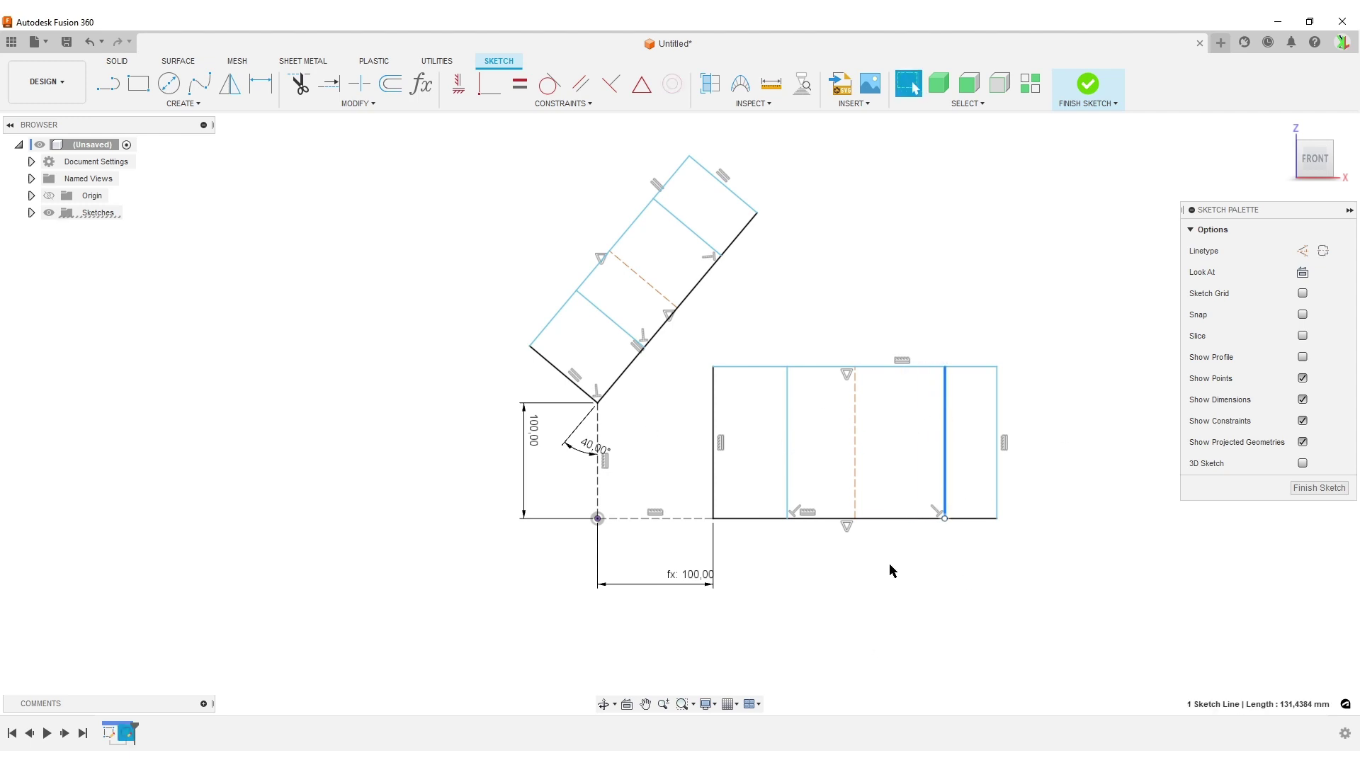
pyautogui.moveTo(944, 425); pyautogui.dragTo(924, 425)
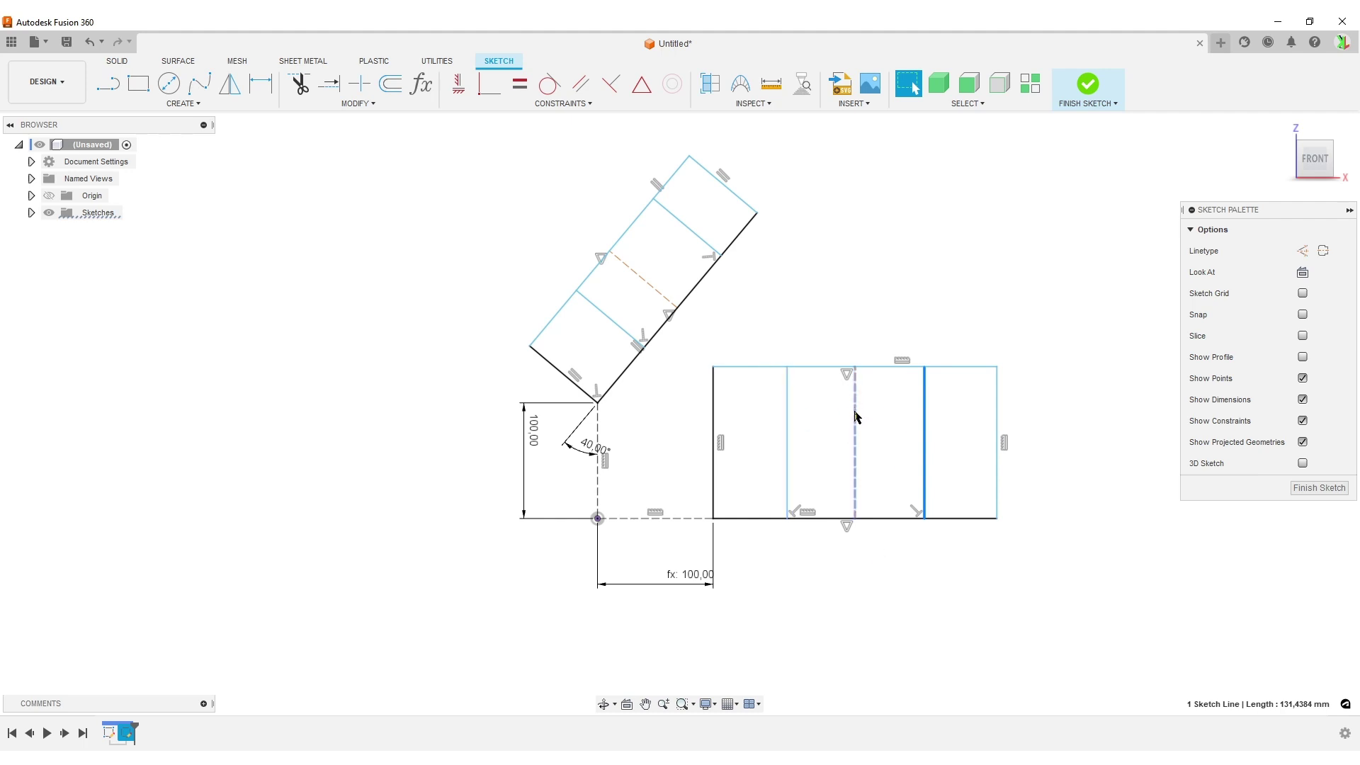
pyautogui.click(563, 103)
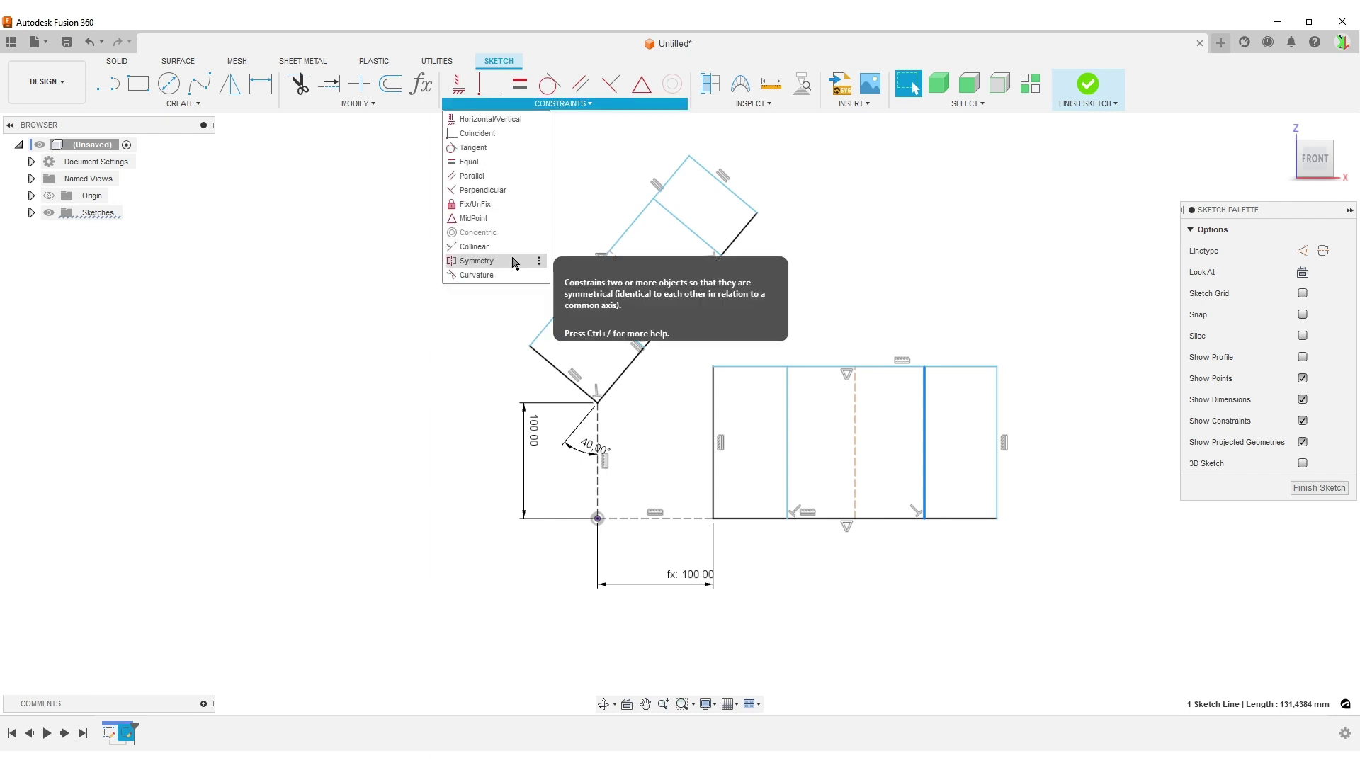
pyautogui.click(468, 261)
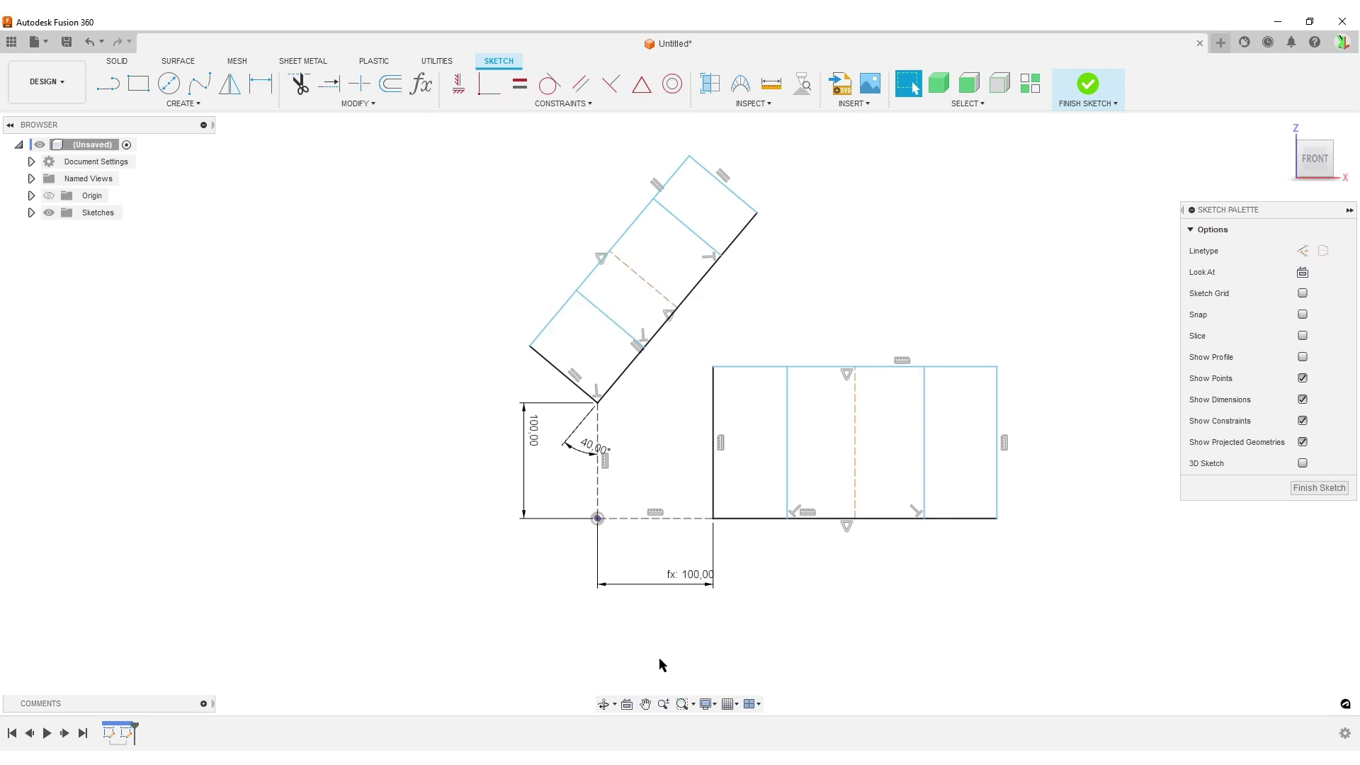
# - Draw a horizontal construction line between the midpoints of the large rectangle's two vertical dividers
pyautogui.click(108, 84)
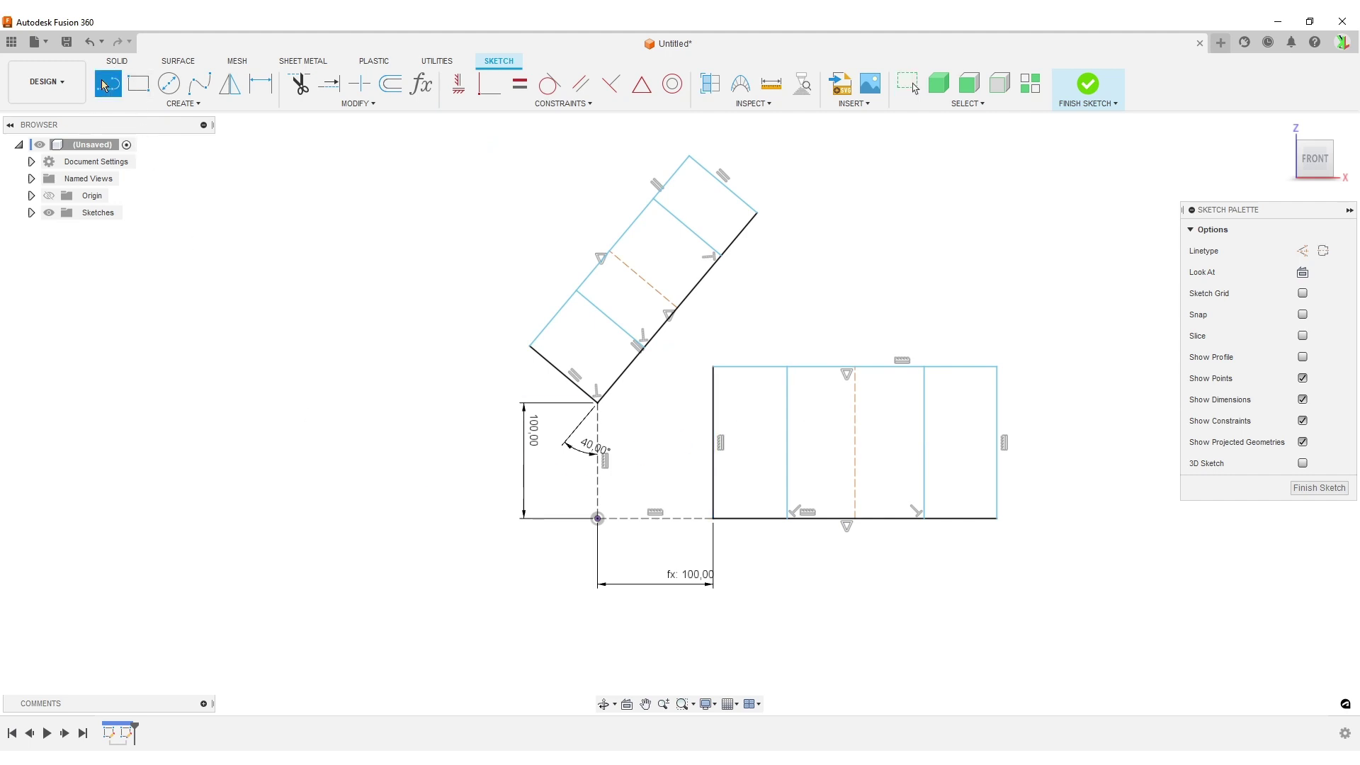
pyautogui.click(1302, 253)
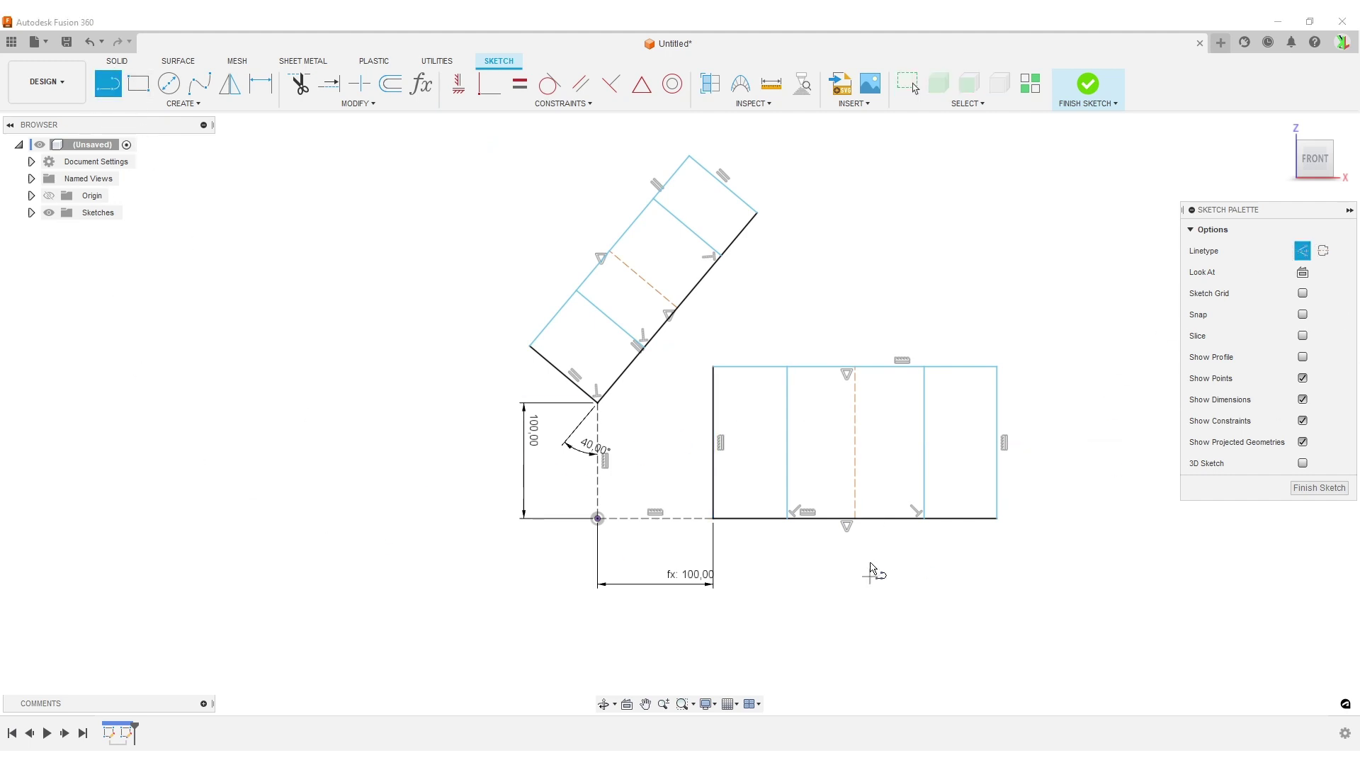
pyautogui.click(924, 442)
pyautogui.click(790, 442)
pyautogui.press('Escape')
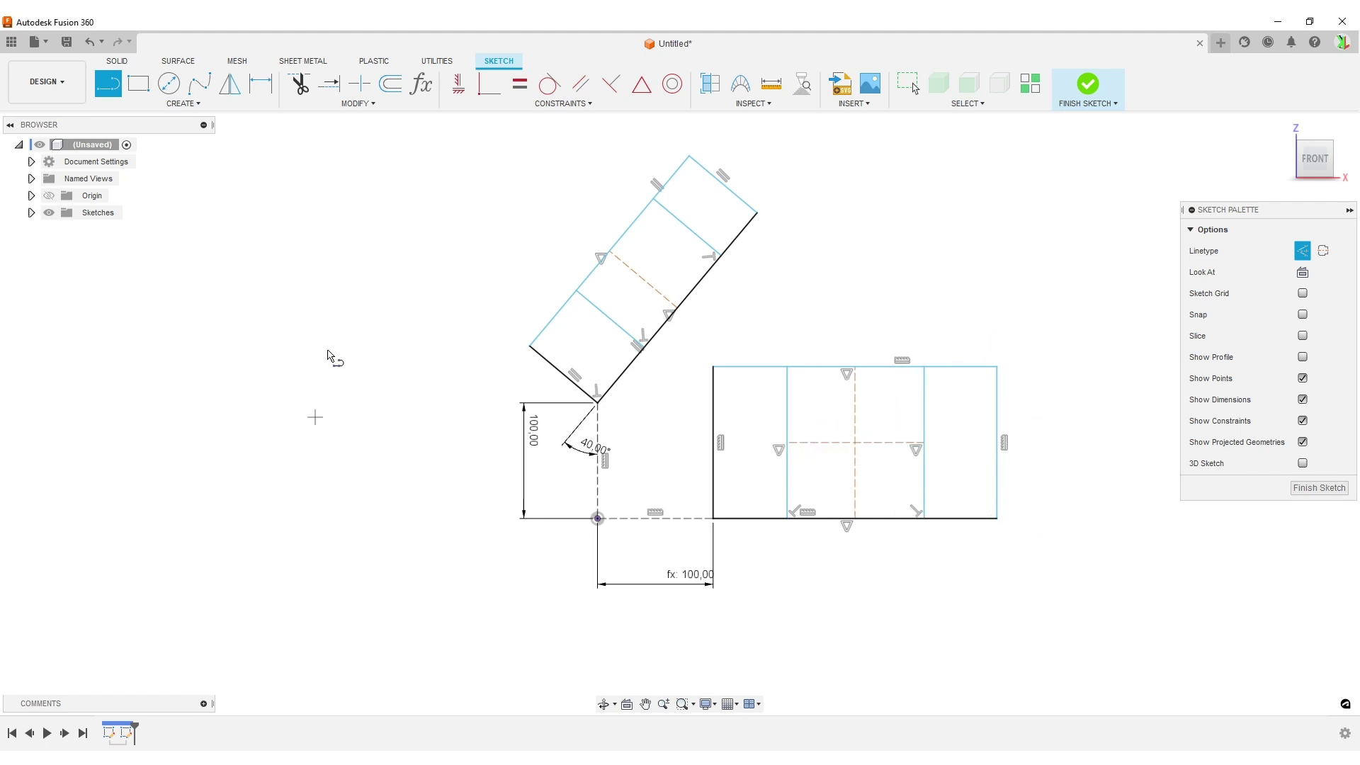
# - Apply a Midpoint constraint between the horizontal construction line and the large rectangle's centre line, and move the right divider inward
pyautogui.click(645, 85)
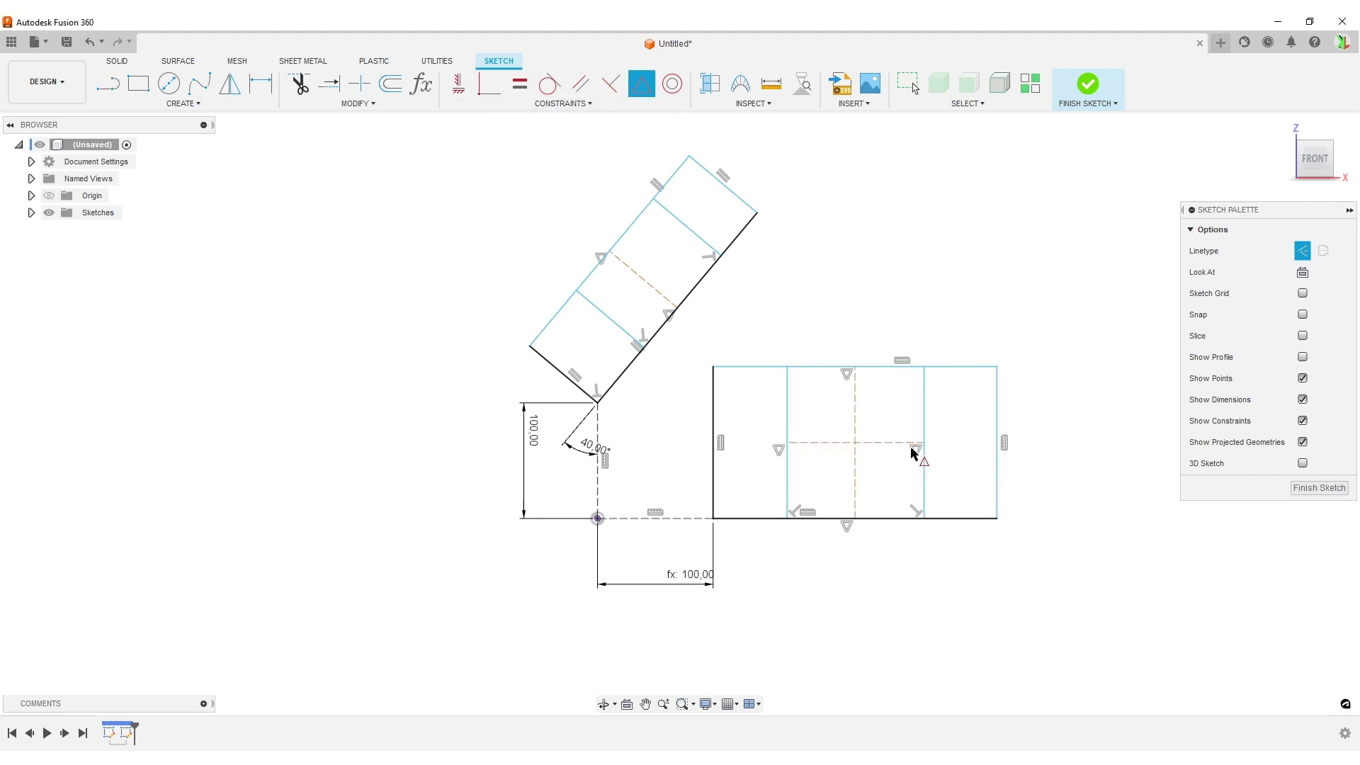
pyautogui.click(890, 442)
pyautogui.click(856, 412)
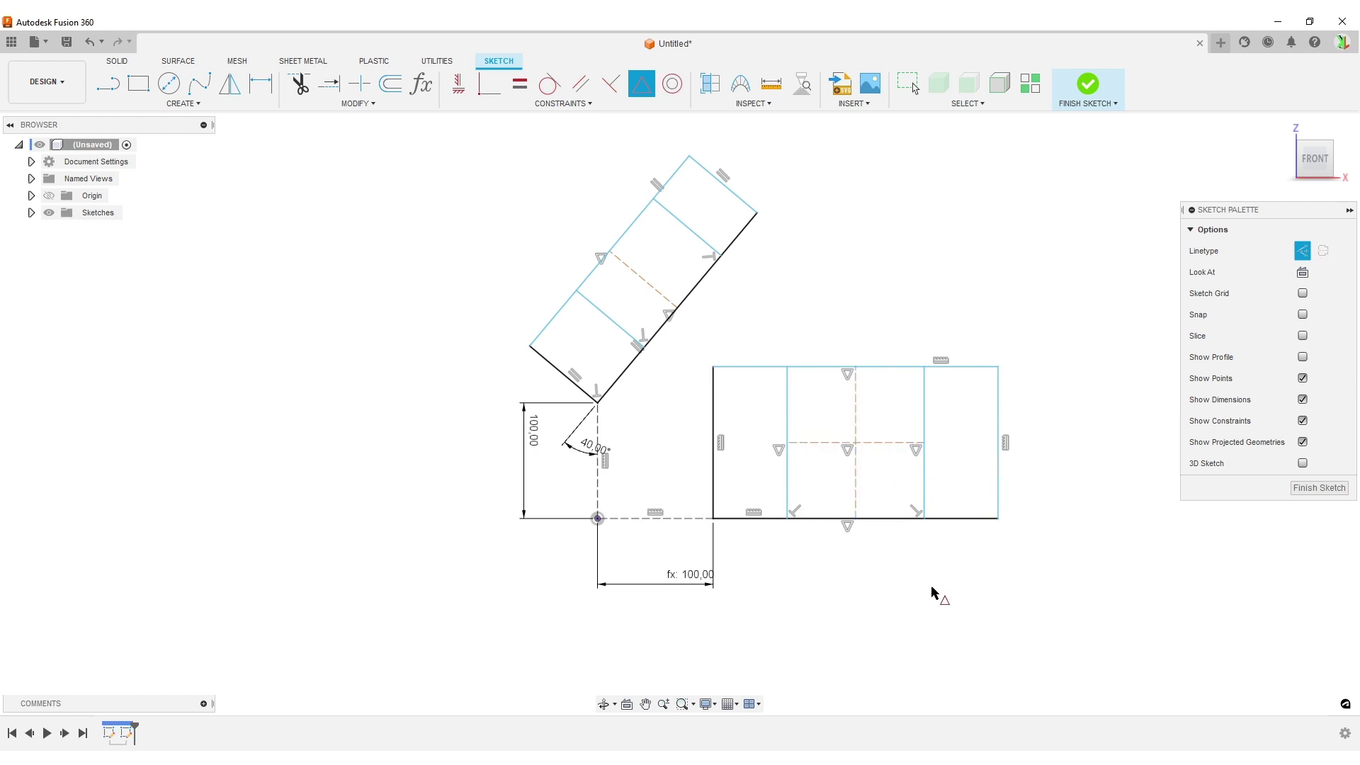
pyautogui.press('Escape')
pyautogui.moveTo(924, 489)
pyautogui.mouseDown()
pyautogui.moveTo(975, 479)
pyautogui.moveTo(905, 471)
pyautogui.mouseUp()
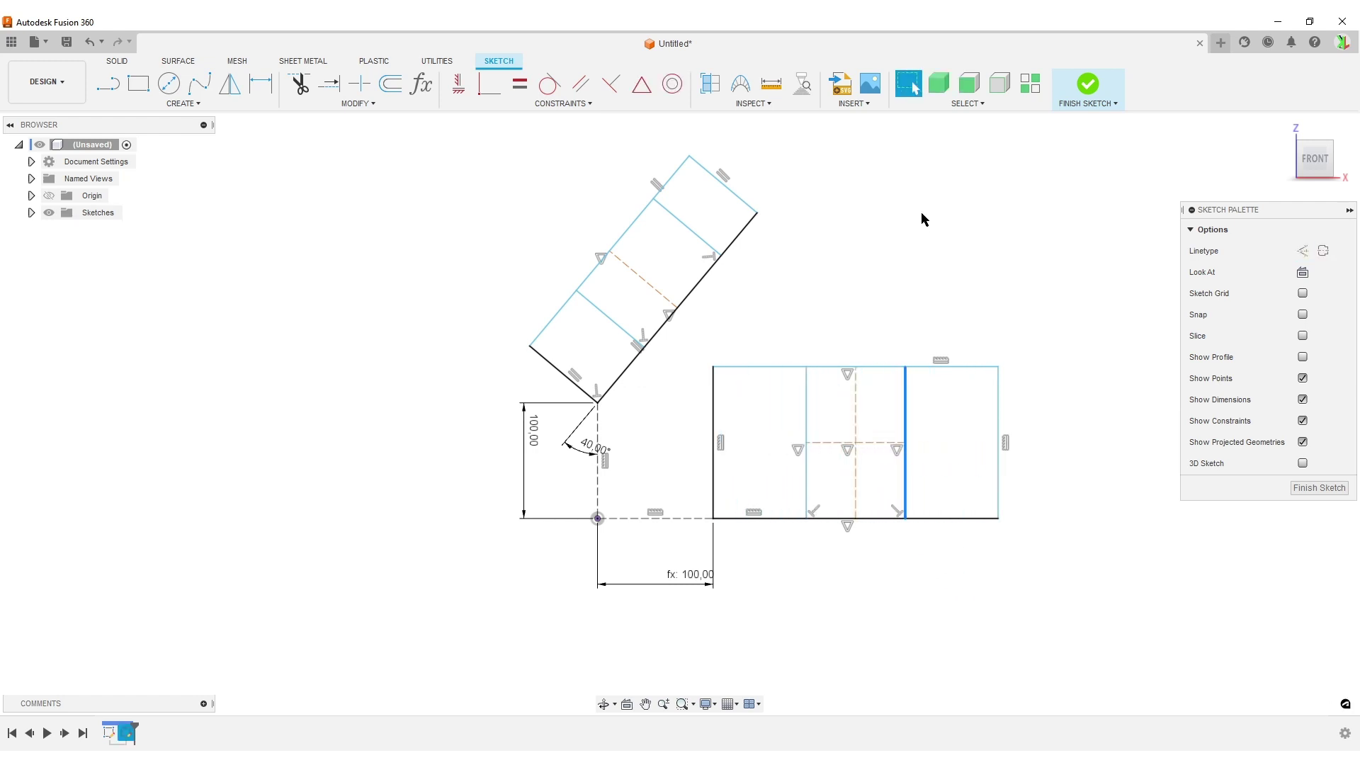
# - Draw a construction line between the midpoints of the tilted rectangle's two dividers and constrain its midpoint to the centre line
pyautogui.click(117, 79)
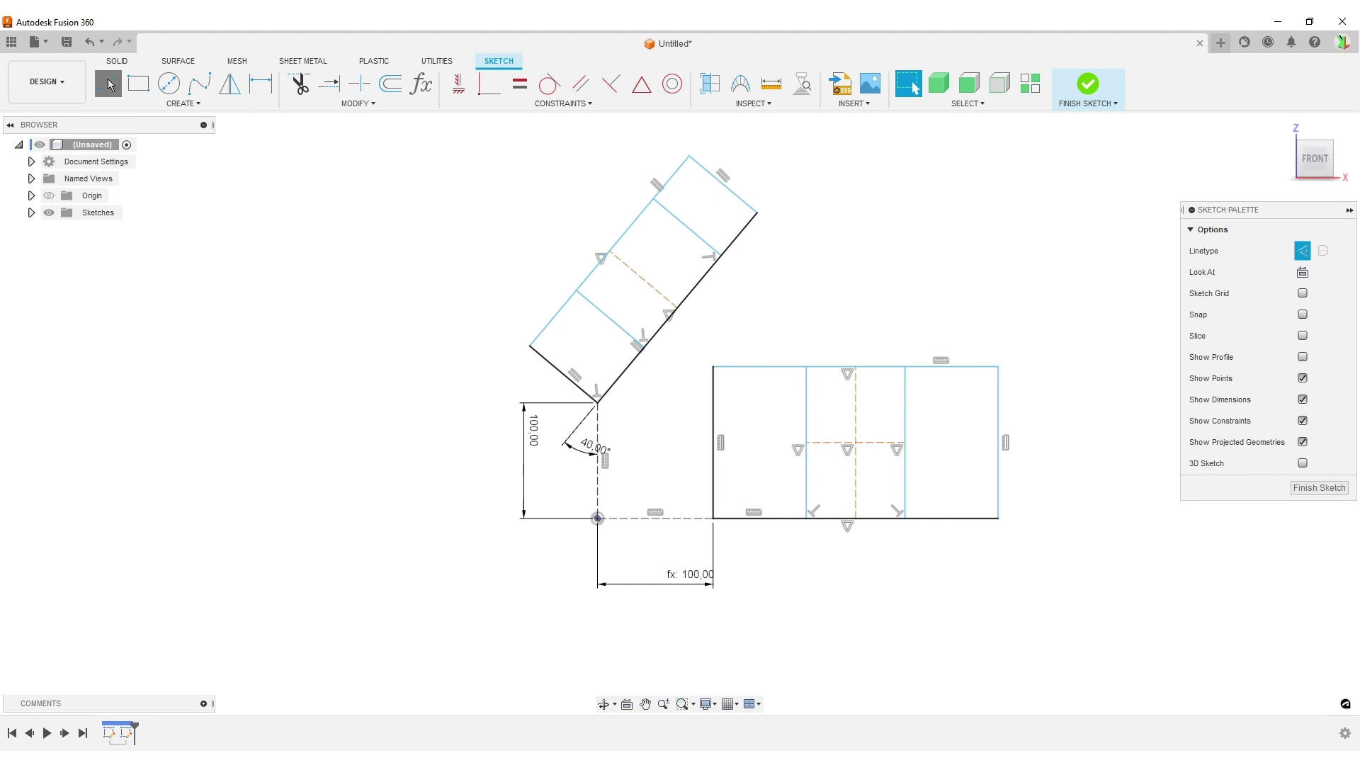
pyautogui.click(681, 230)
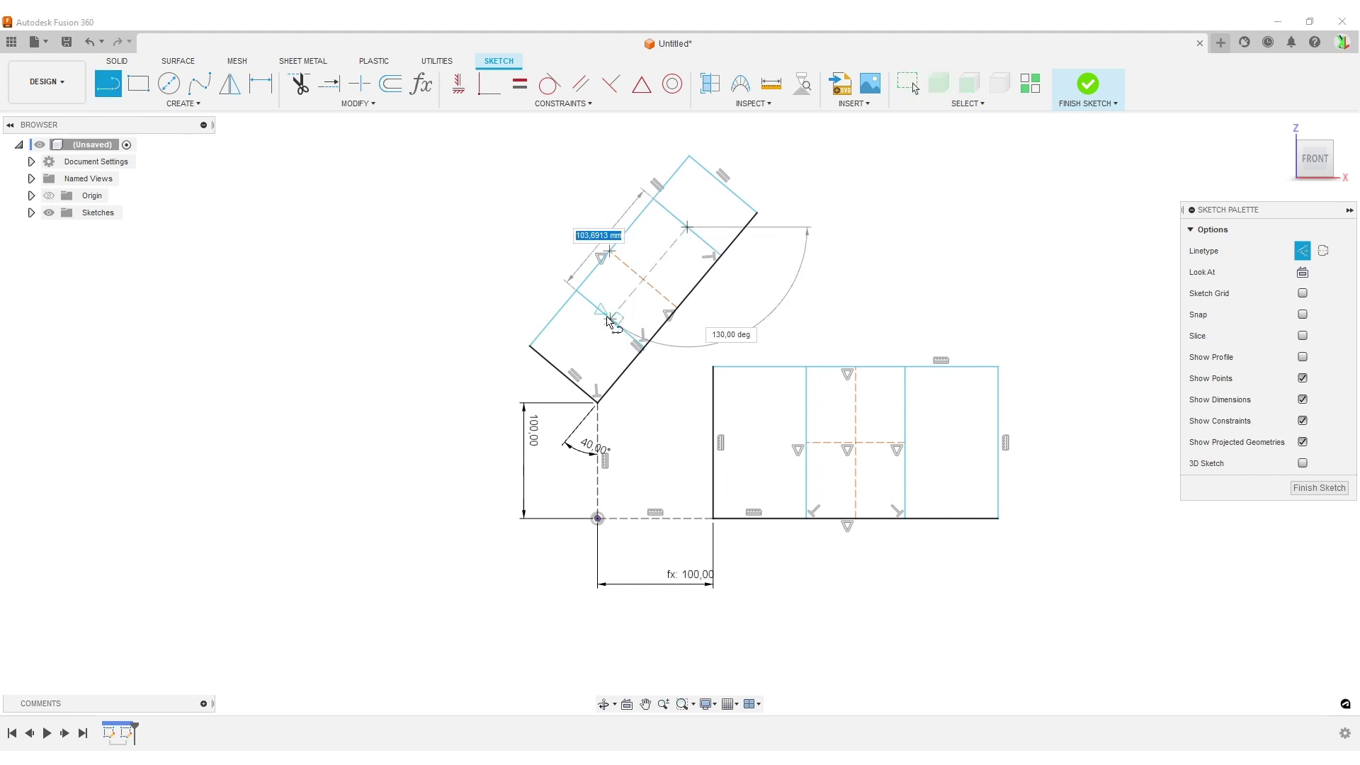
pyautogui.doubleClick(608, 317)
pyautogui.click(641, 83)
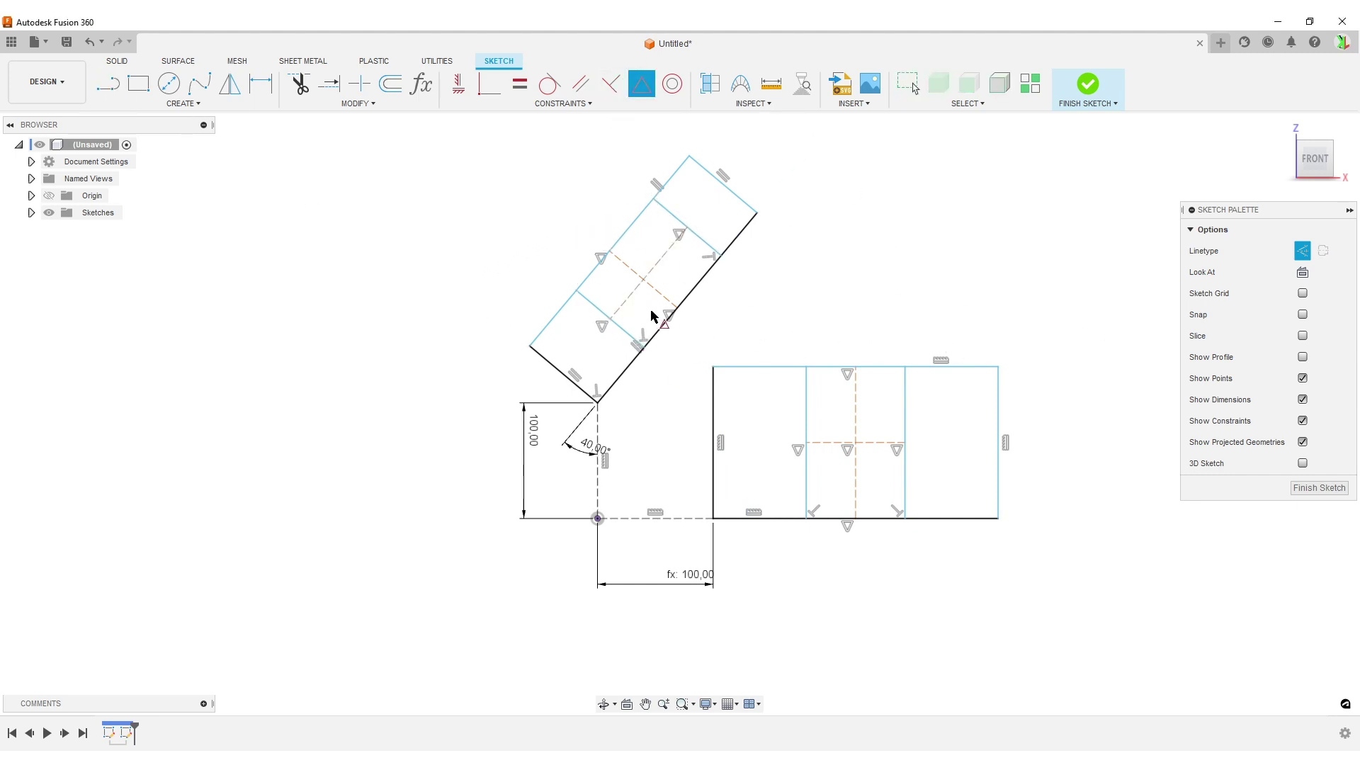
pyautogui.click(655, 289)
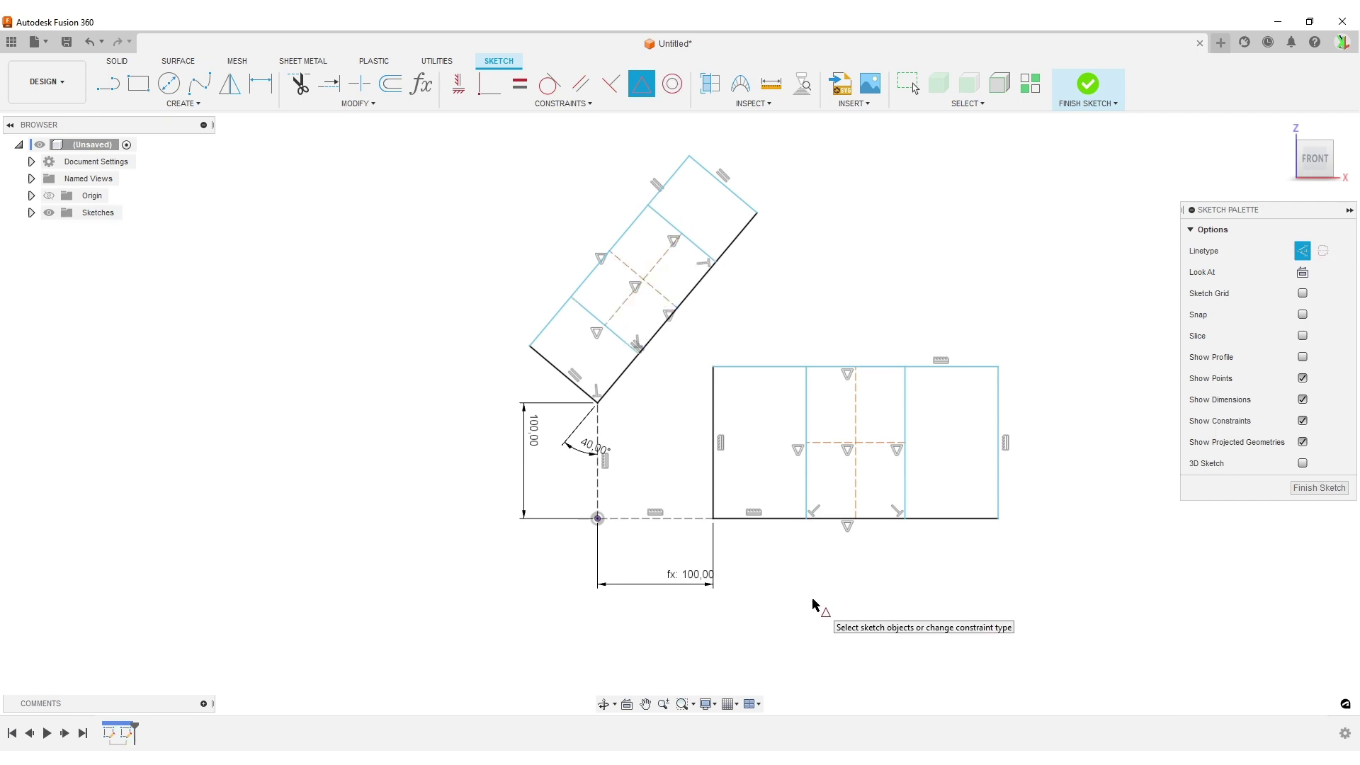
pyautogui.press('Escape')
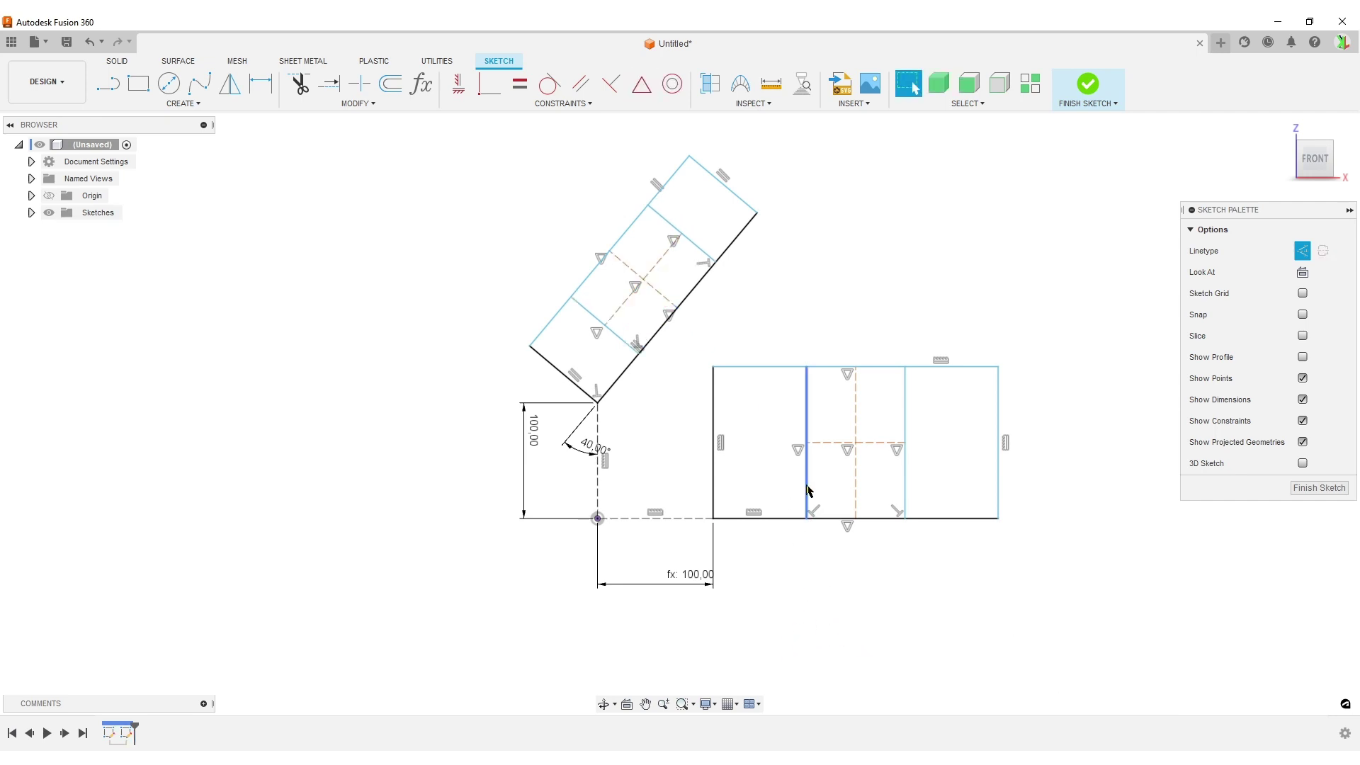
# - Move the large rectangle's left divider slightly inward and widen the rectangle by moving its right edge outward
pyautogui.moveTo(806, 492); pyautogui.dragTo(811, 454)
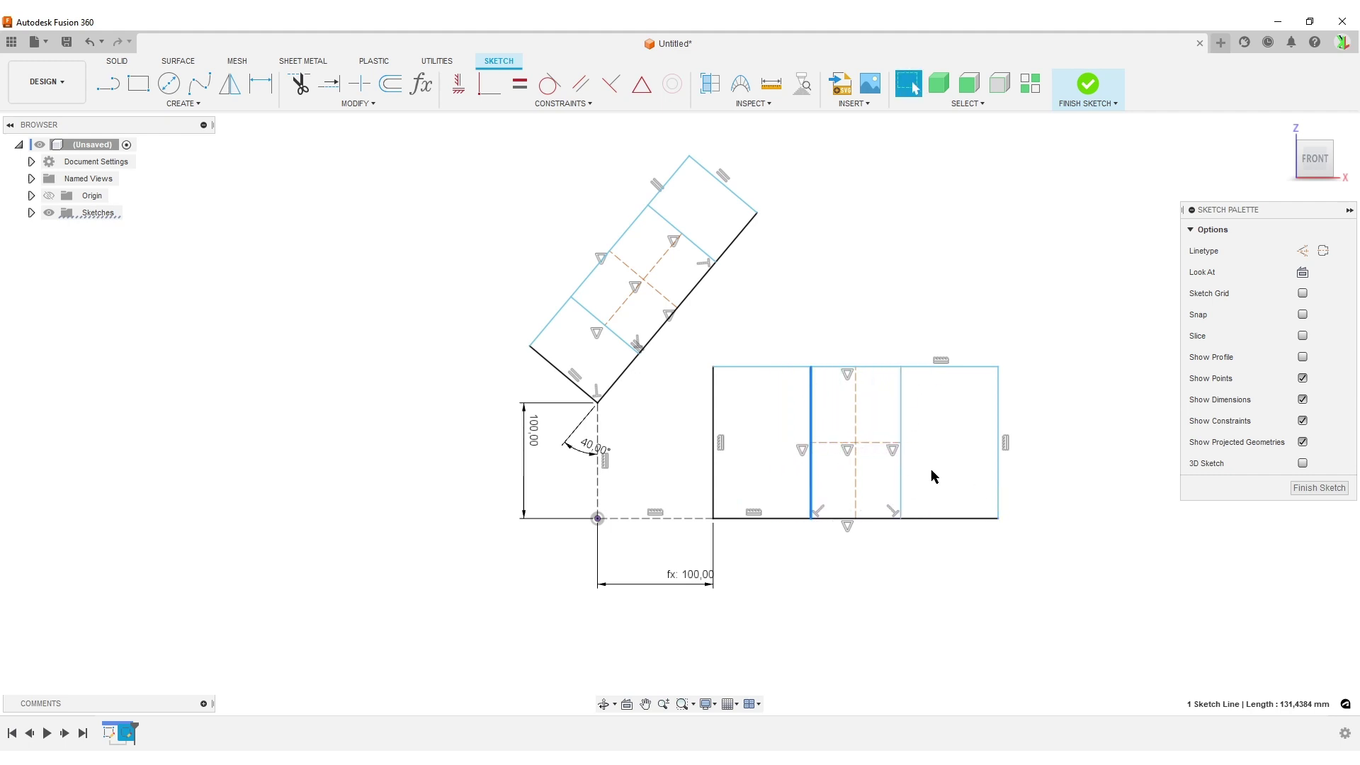
pyautogui.moveTo(1001, 461); pyautogui.dragTo(1051, 490)
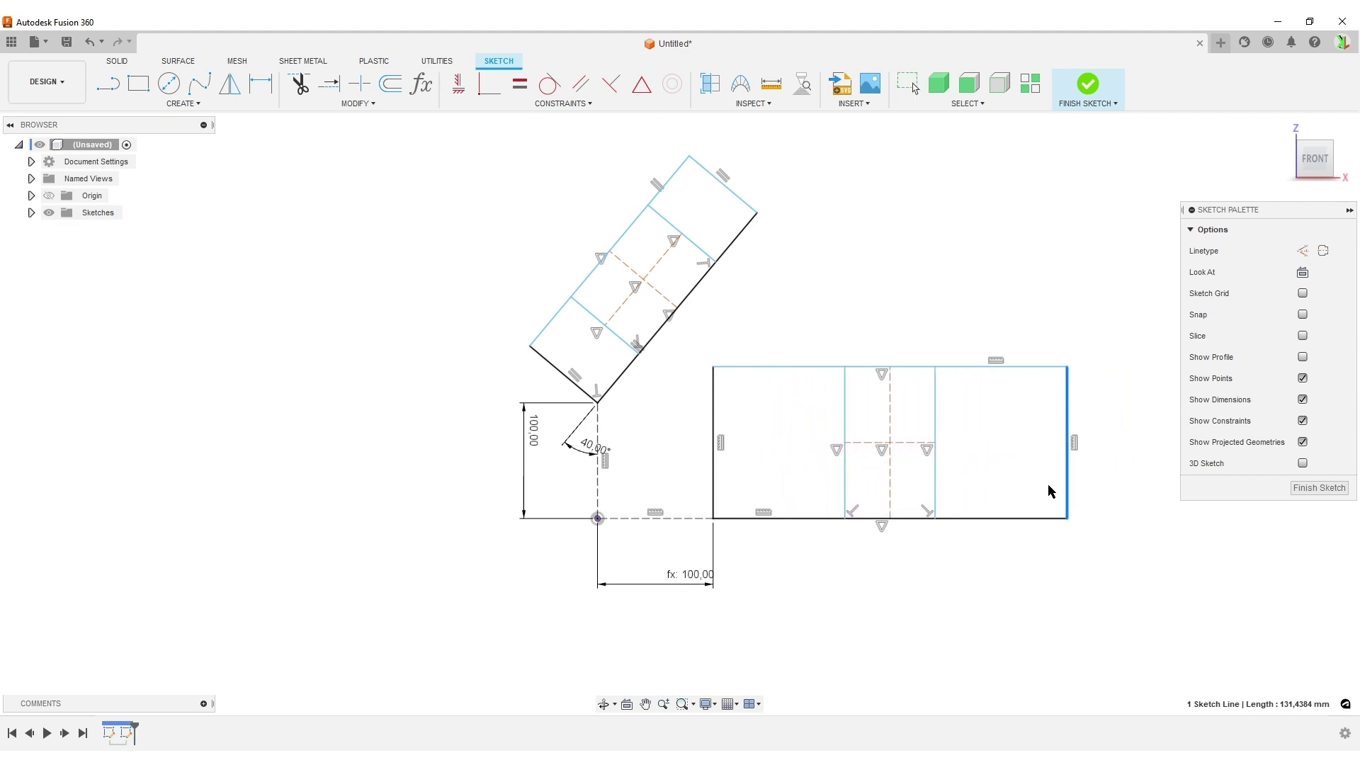
pyautogui.click(963, 593)
# - Draw a construction line in each rectangle from the left divider's midpoint to the midpoint of the nearest short end edge
pyautogui.scroll(2, 963, 593)
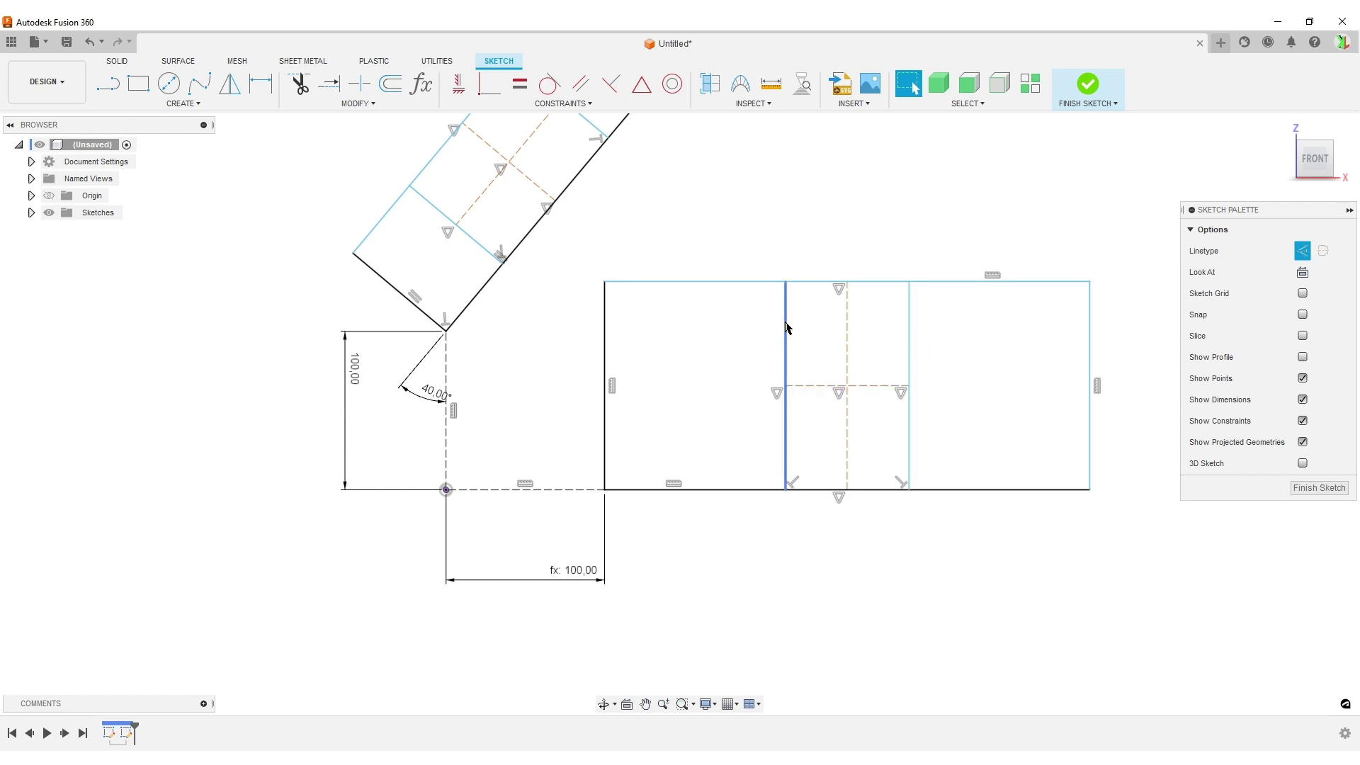
pyautogui.press('l')
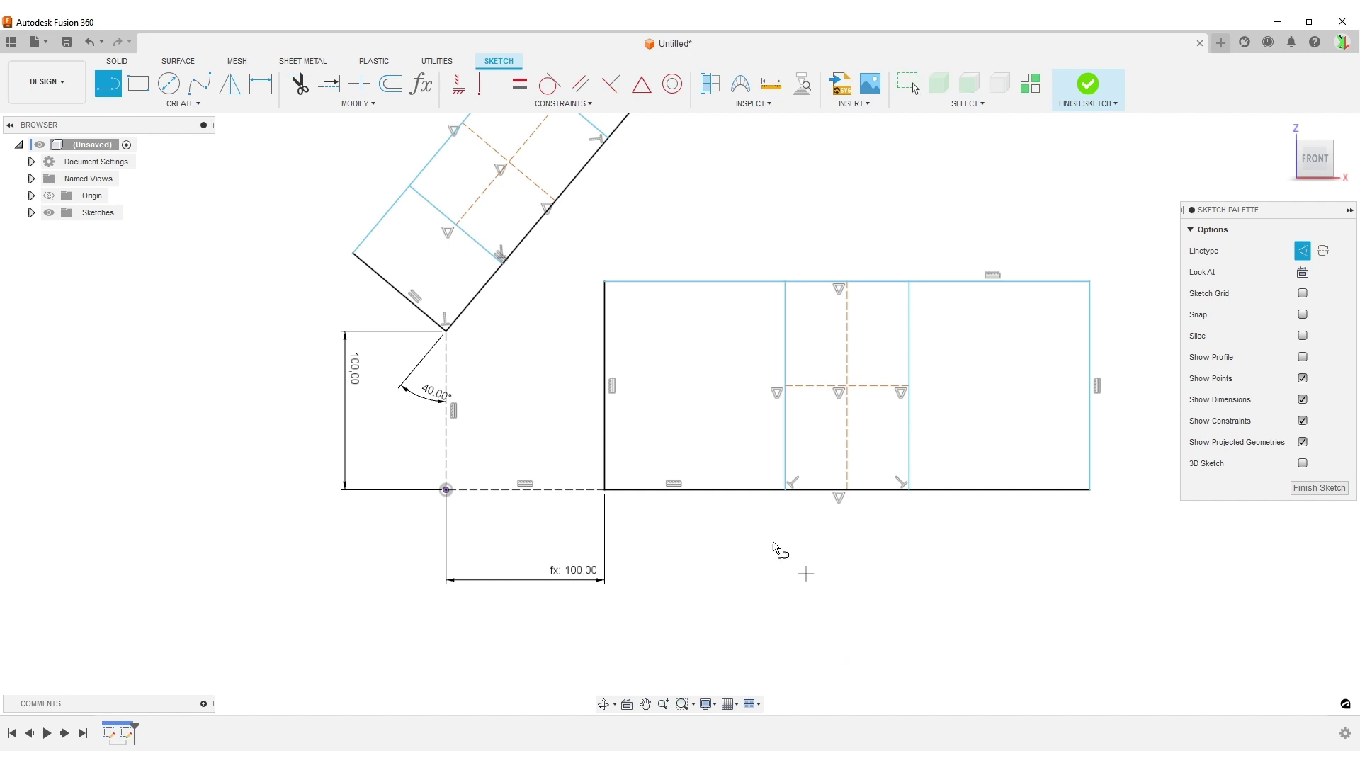
pyautogui.click(784, 387)
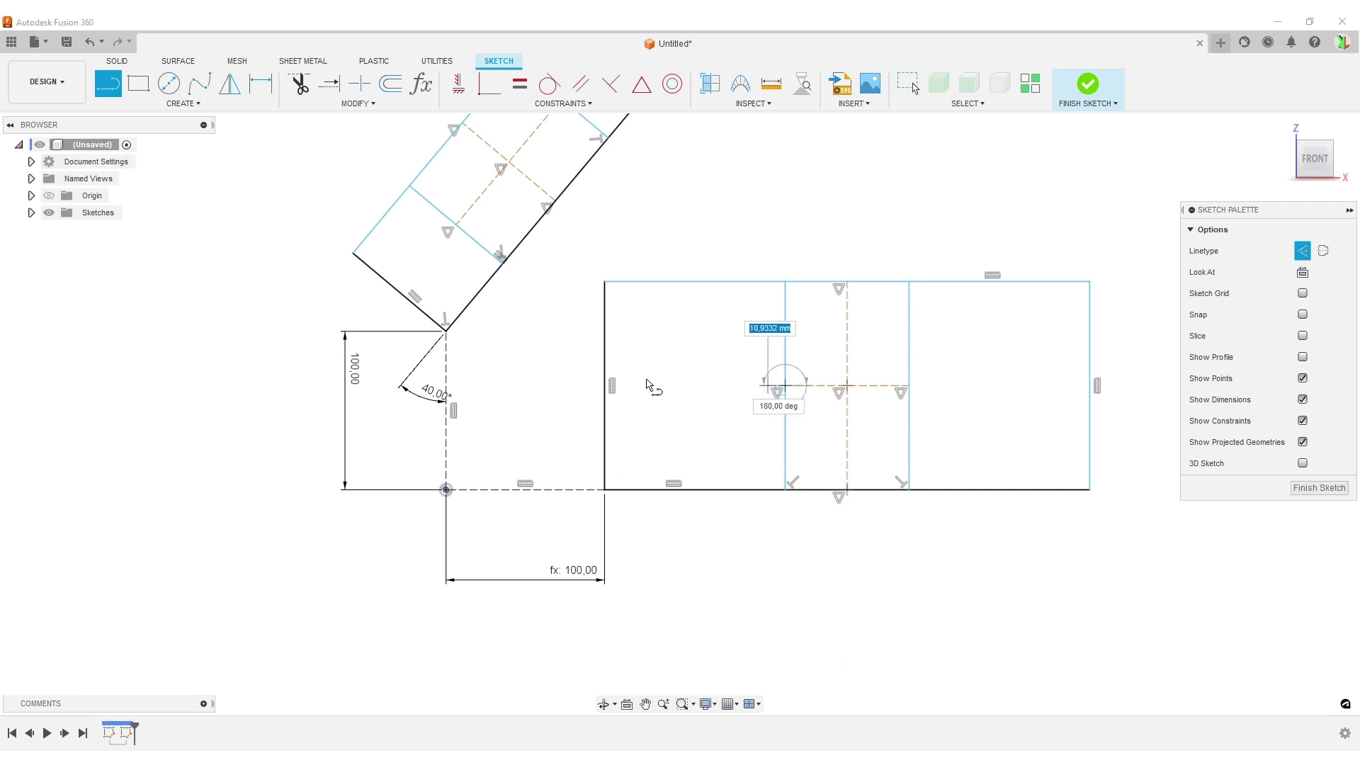
pyautogui.doubleClick(606, 386)
pyautogui.scroll(-3, 698, 456)
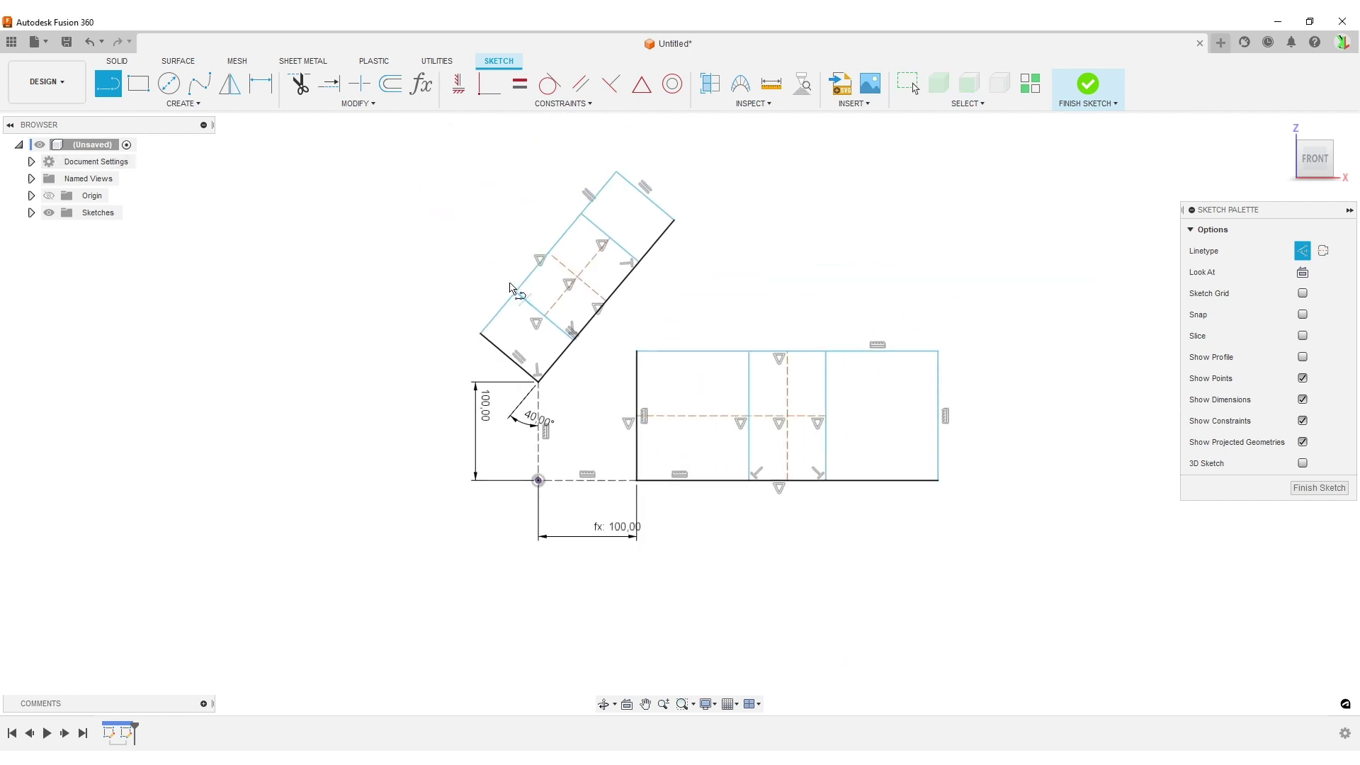
pyautogui.doubleClick(510, 357)
# - Apply Equal constraints between the outer and middle lengthwise construction lines in the large rectangle and in the tilted rectangle
pyautogui.click(520, 84)
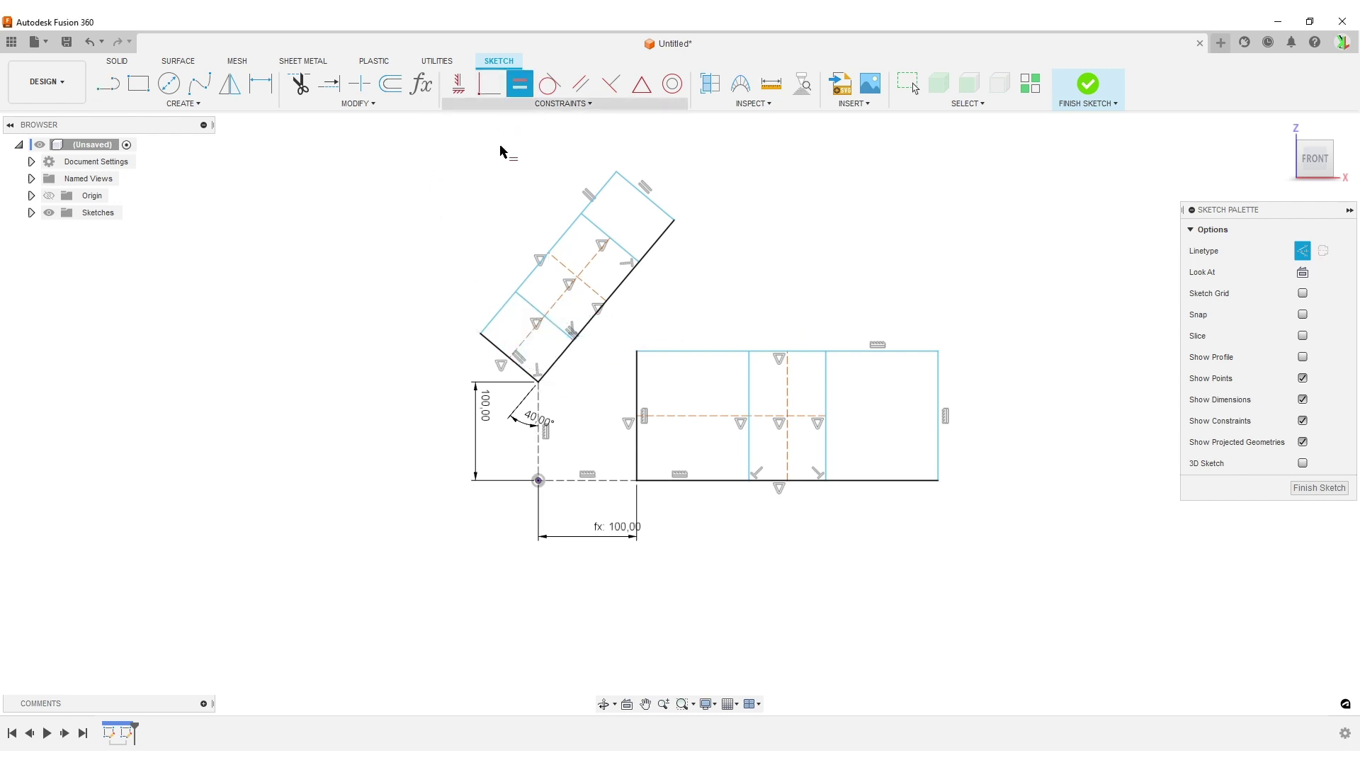
pyautogui.click(697, 416)
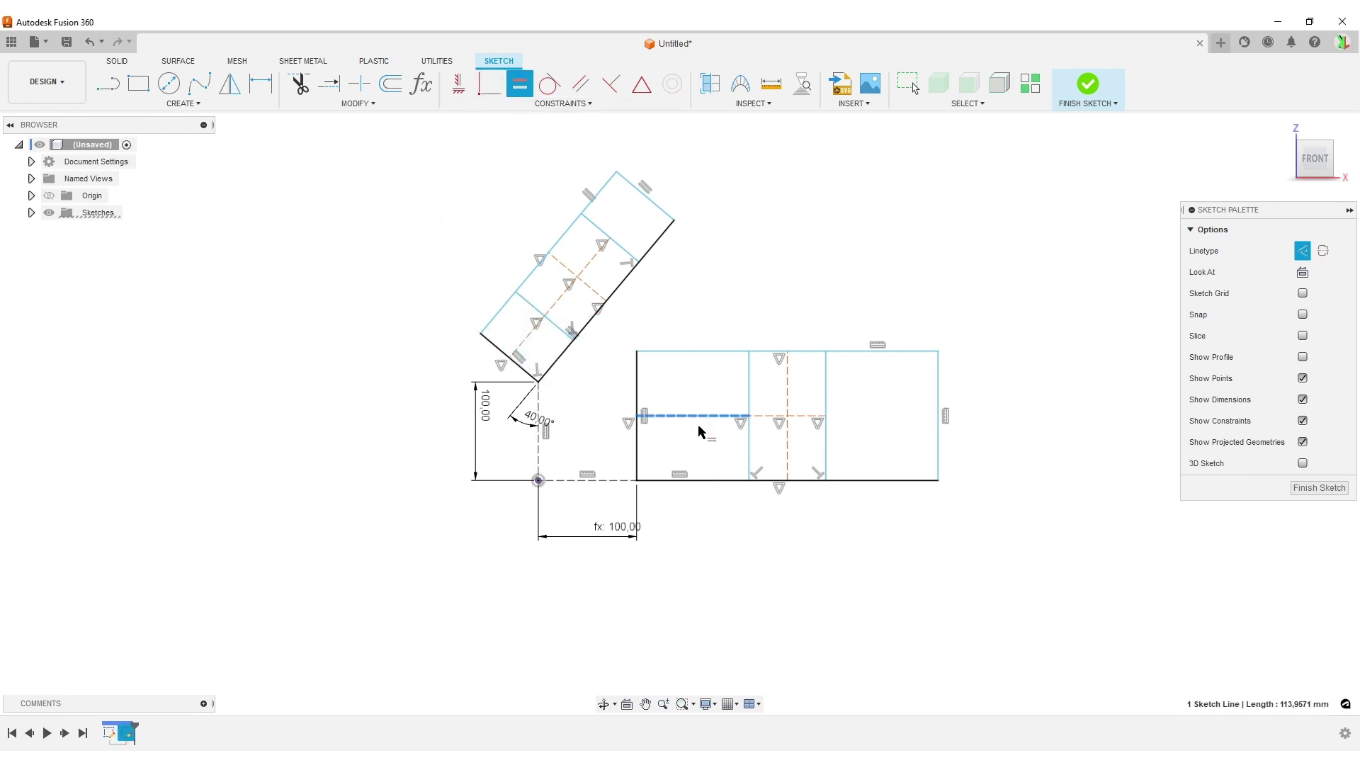
pyautogui.click(779, 418)
pyautogui.click(533, 333)
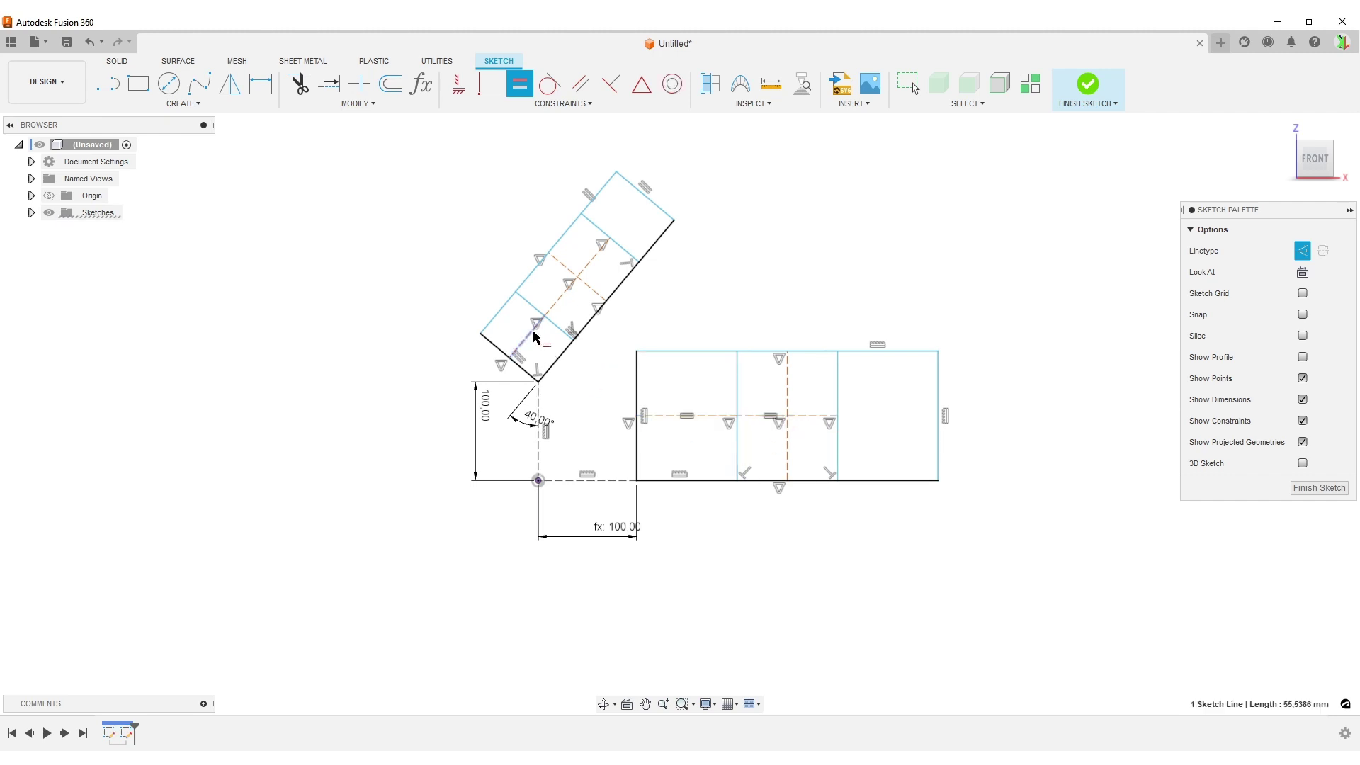
pyautogui.click(570, 292)
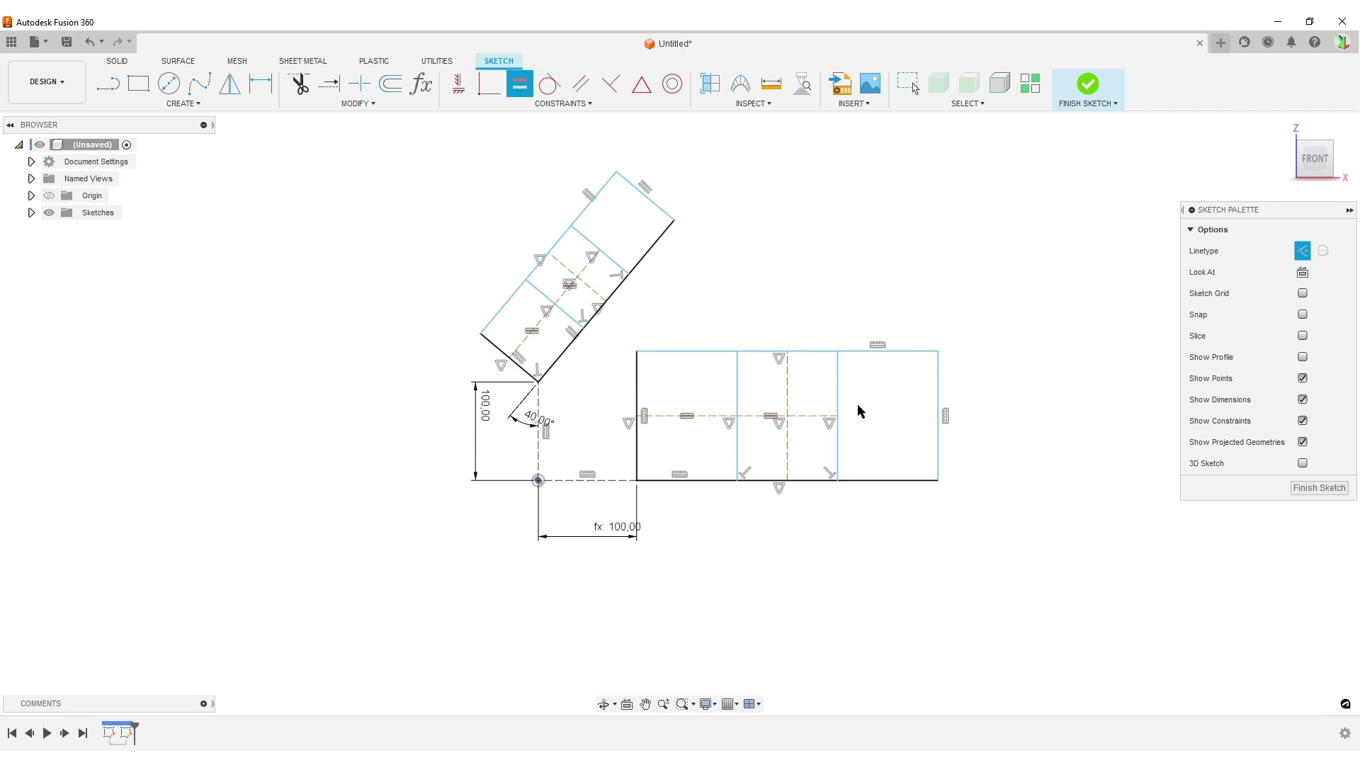
pyautogui.press('Escape')
pyautogui.scroll(3, 928, 431)
pyautogui.scroll(-3, 886, 449)
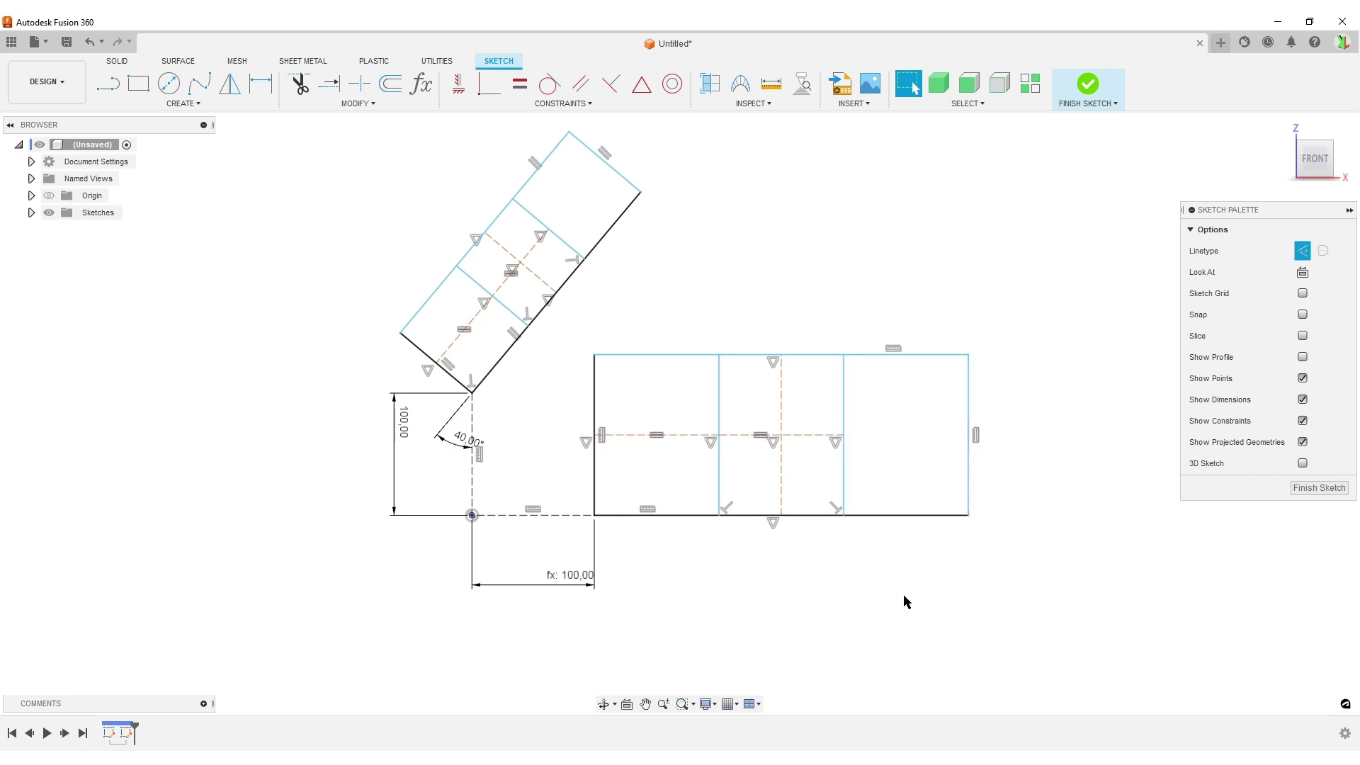
# - Widen the large rectangle by moving its right edge outward and add a driven width dimension to its left section
pyautogui.moveTo(969, 395)
pyautogui.mouseDown()
pyautogui.moveTo(1105, 394)
pyautogui.moveTo(932, 401)
pyautogui.moveTo(1080, 413)
pyautogui.moveTo(1049, 418)
pyautogui.mouseUp()
pyautogui.click(862, 589)
pyautogui.press('d')
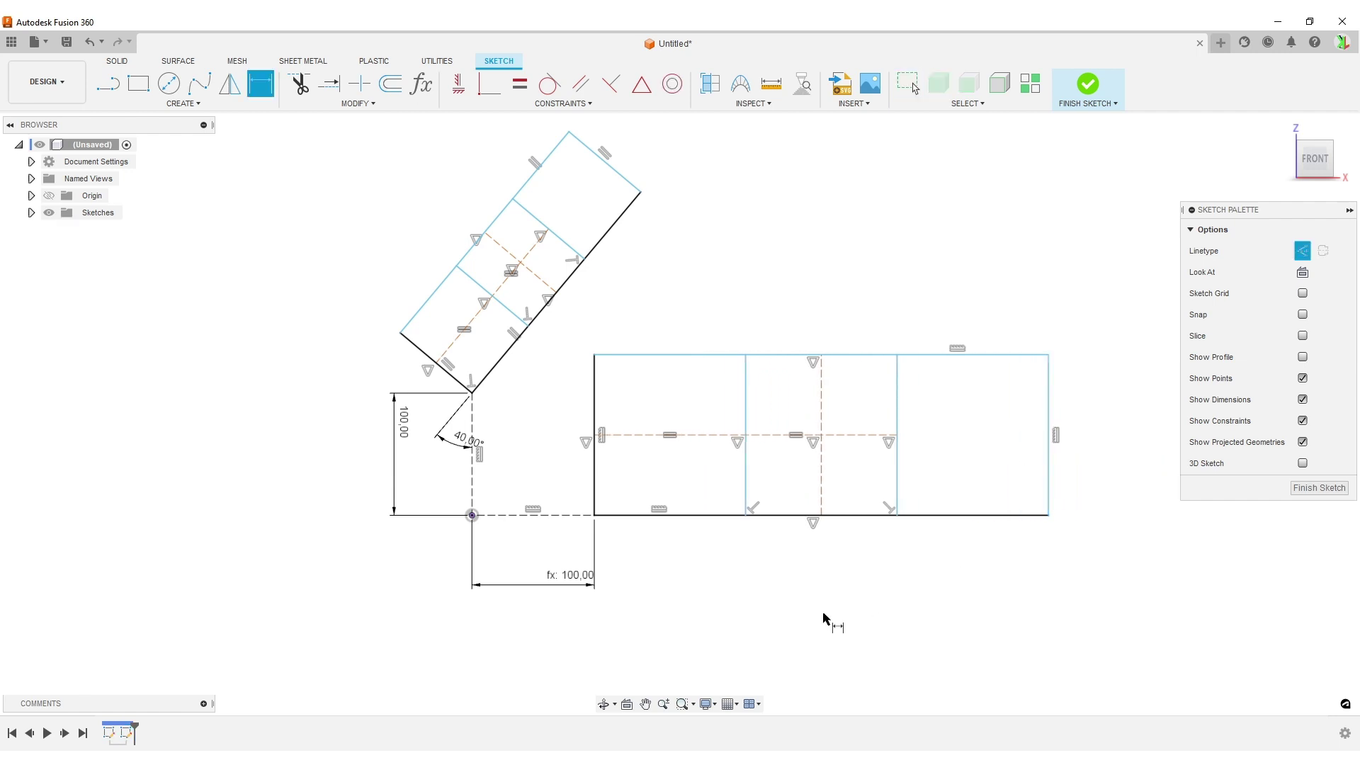
pyautogui.click(595, 489)
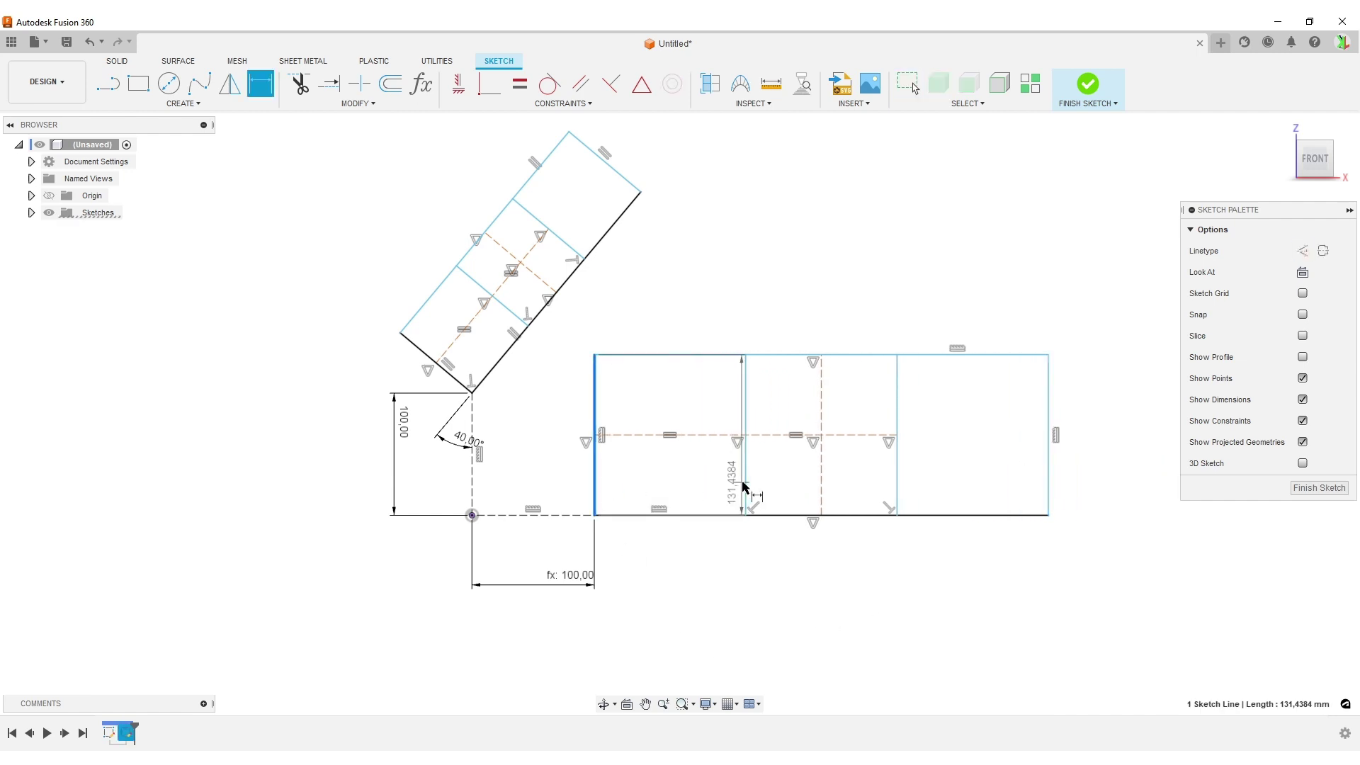
pyautogui.click(746, 496)
pyautogui.rightClick(678, 577)
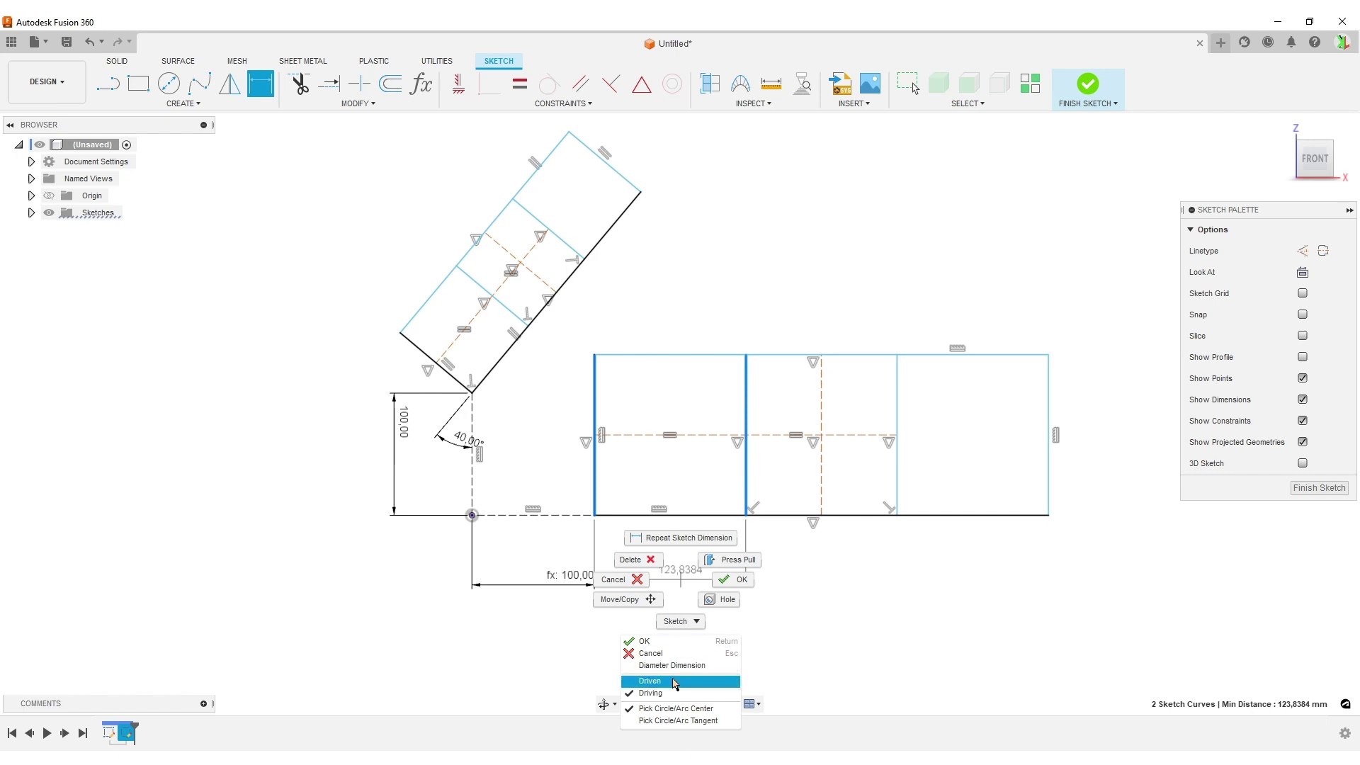
pyautogui.click(659, 685)
pyautogui.click(698, 601)
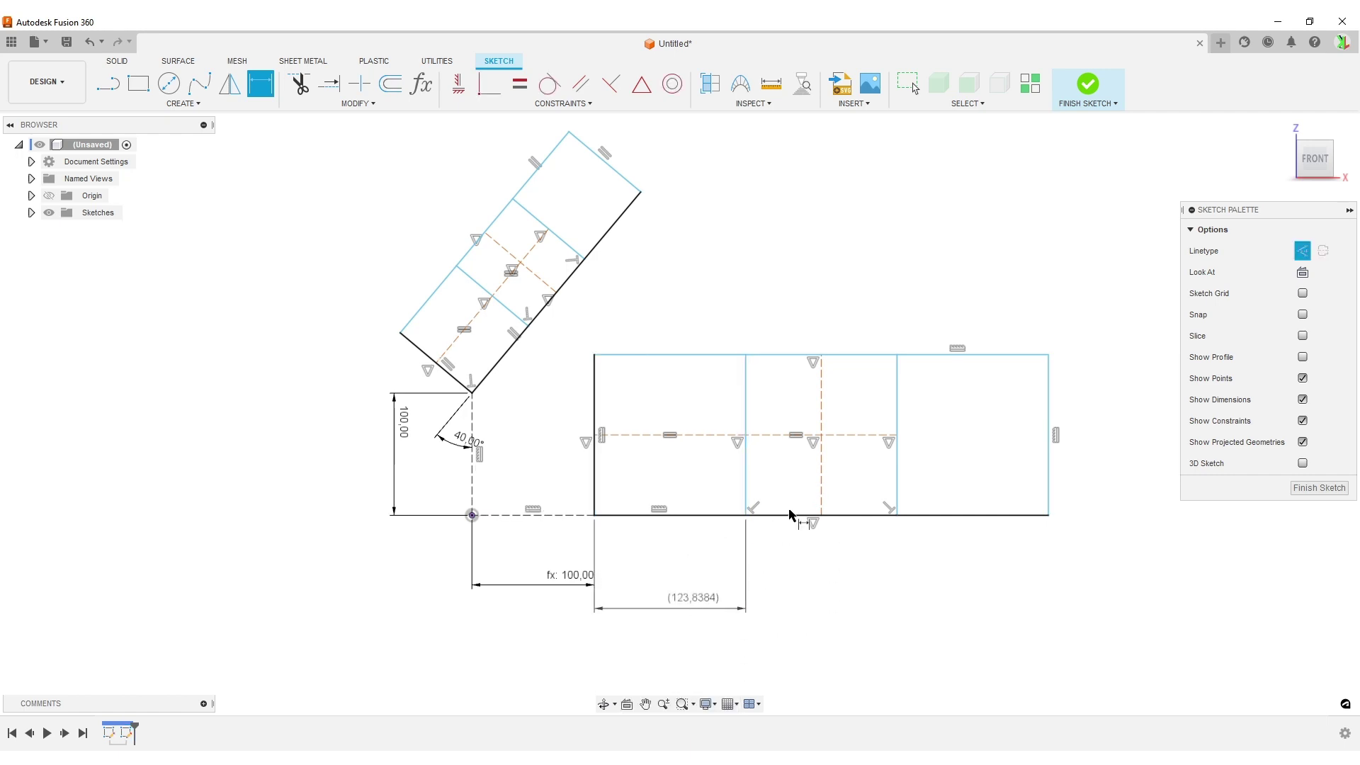
# - Add driven width dimensions below the middle and right sections of the large rectangle
pyautogui.click(748, 476)
pyautogui.click(897, 473)
pyautogui.click(864, 595)
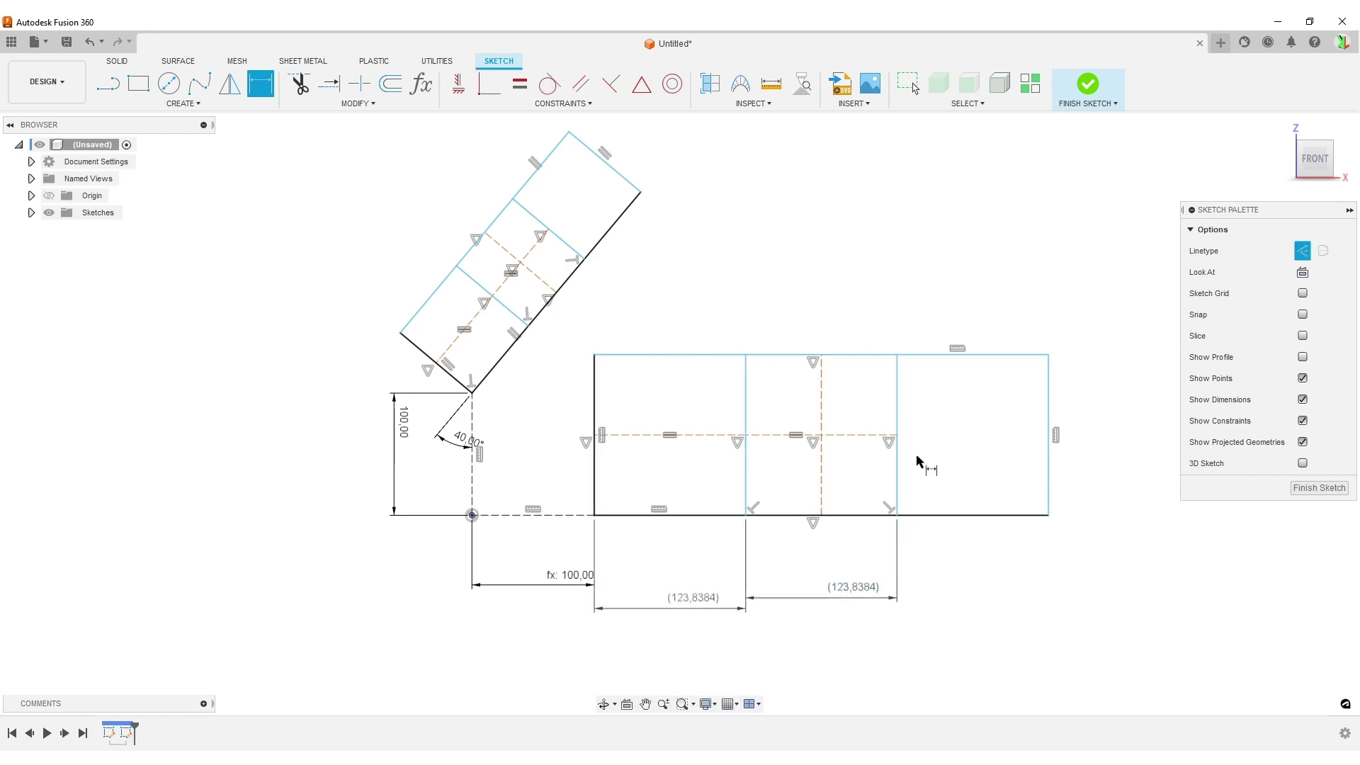
pyautogui.click(898, 475)
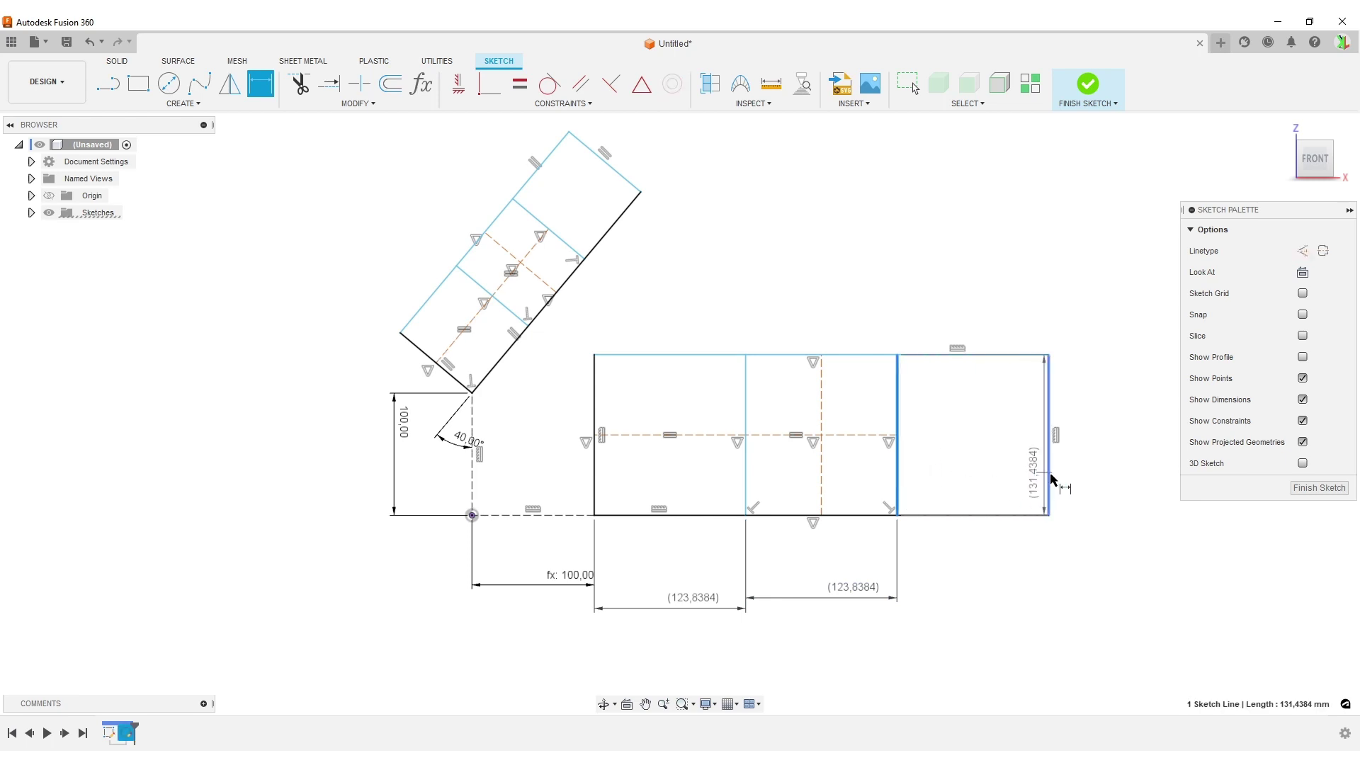
pyautogui.click(1049, 478)
pyautogui.click(1017, 597)
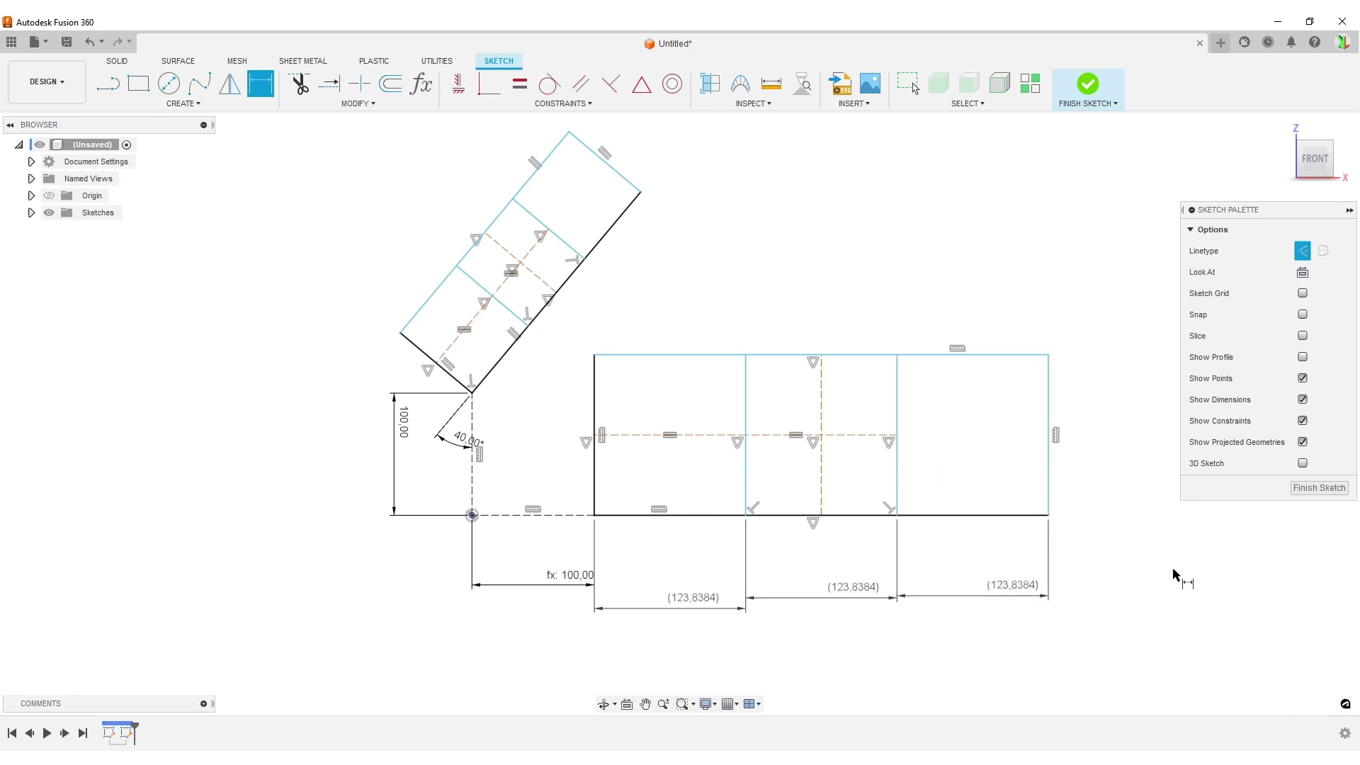
# - Narrow the large rectangle by moving its right edge inward and delete the three driven dimensions below it
pyautogui.press('Escape')
pyautogui.moveTo(1050, 390); pyautogui.dragTo(898, 453)
pyautogui.moveTo(1076, 716); pyautogui.dragTo(659, 555)
pyautogui.press('Delete')
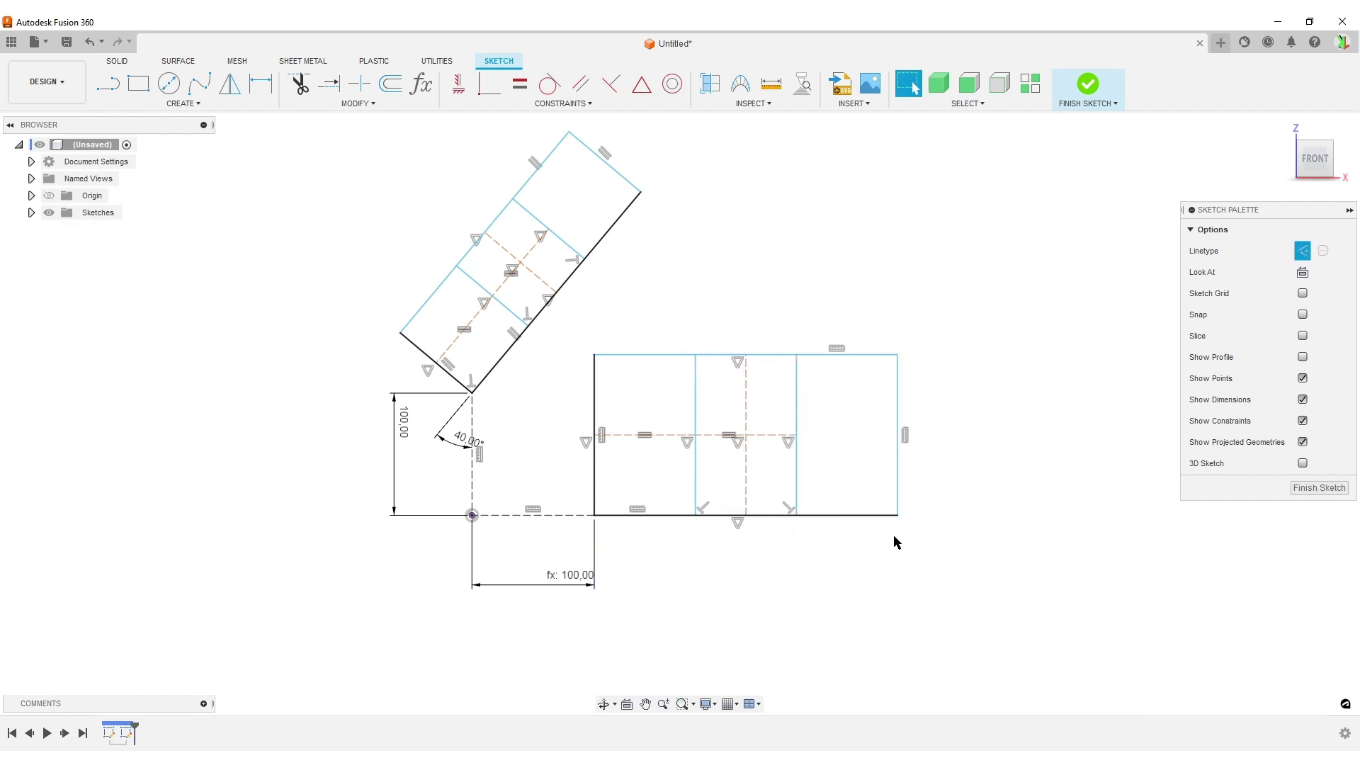
# - Shorten the tilted rectangle by moving its upper short edge inward, and turn the sketch profile display on and off again
pyautogui.moveTo(604, 161)
pyautogui.mouseDown()
pyautogui.moveTo(571, 177)
pyautogui.moveTo(547, 216)
pyautogui.moveTo(588, 179)
pyautogui.moveTo(578, 188)
pyautogui.mouseUp()
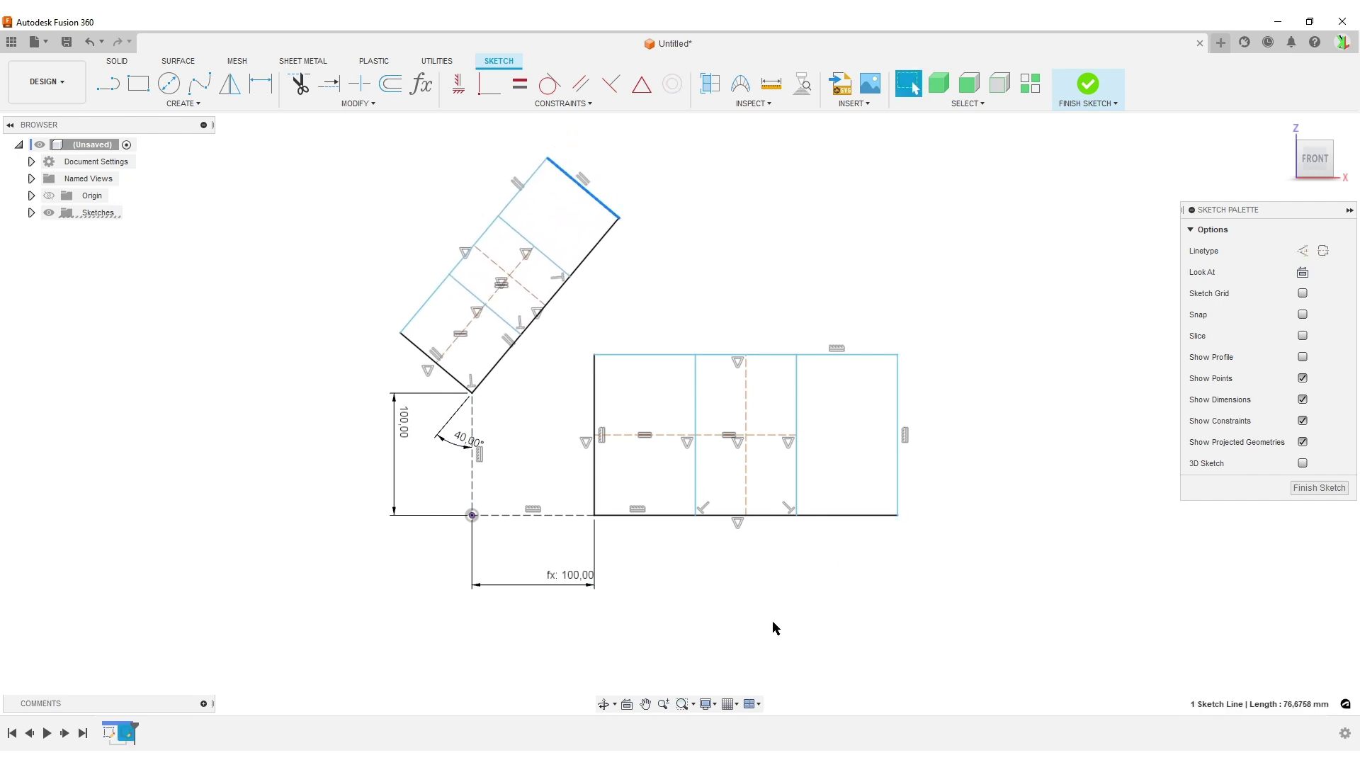
pyautogui.click(1304, 357)
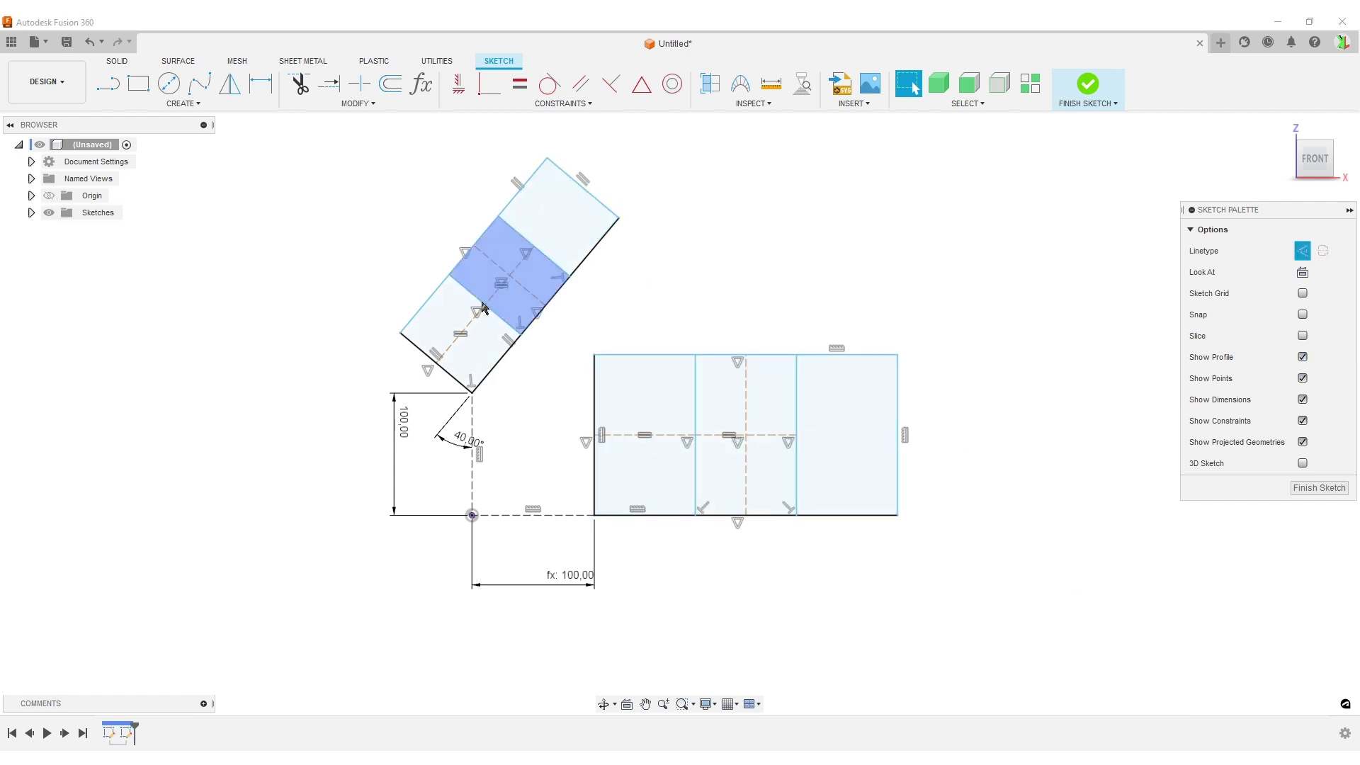
pyautogui.click(1304, 357)
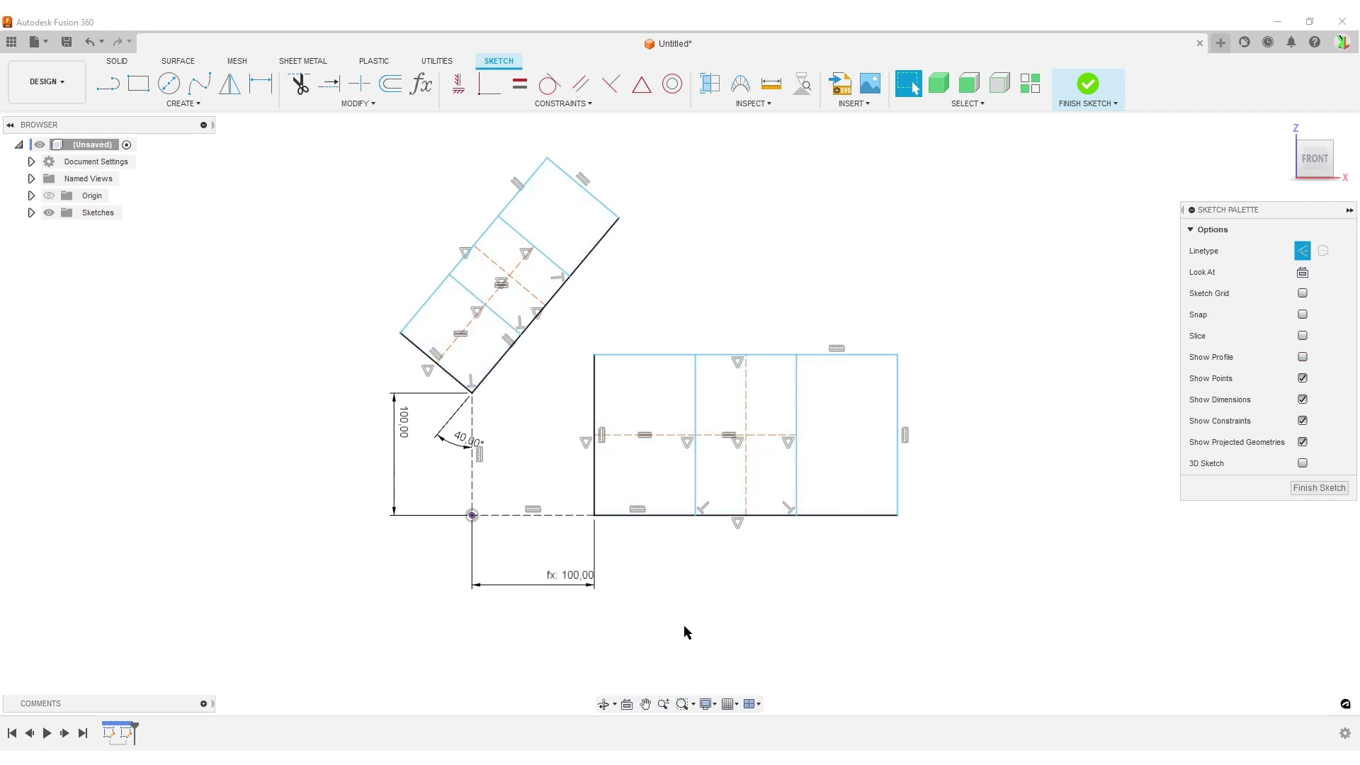
# - Delete the two dividers and the lengthwise construction lines in both rectangles, keeping only their centre lines
pyautogui.moveTo(844, 478); pyautogui.dragTo(775, 390)
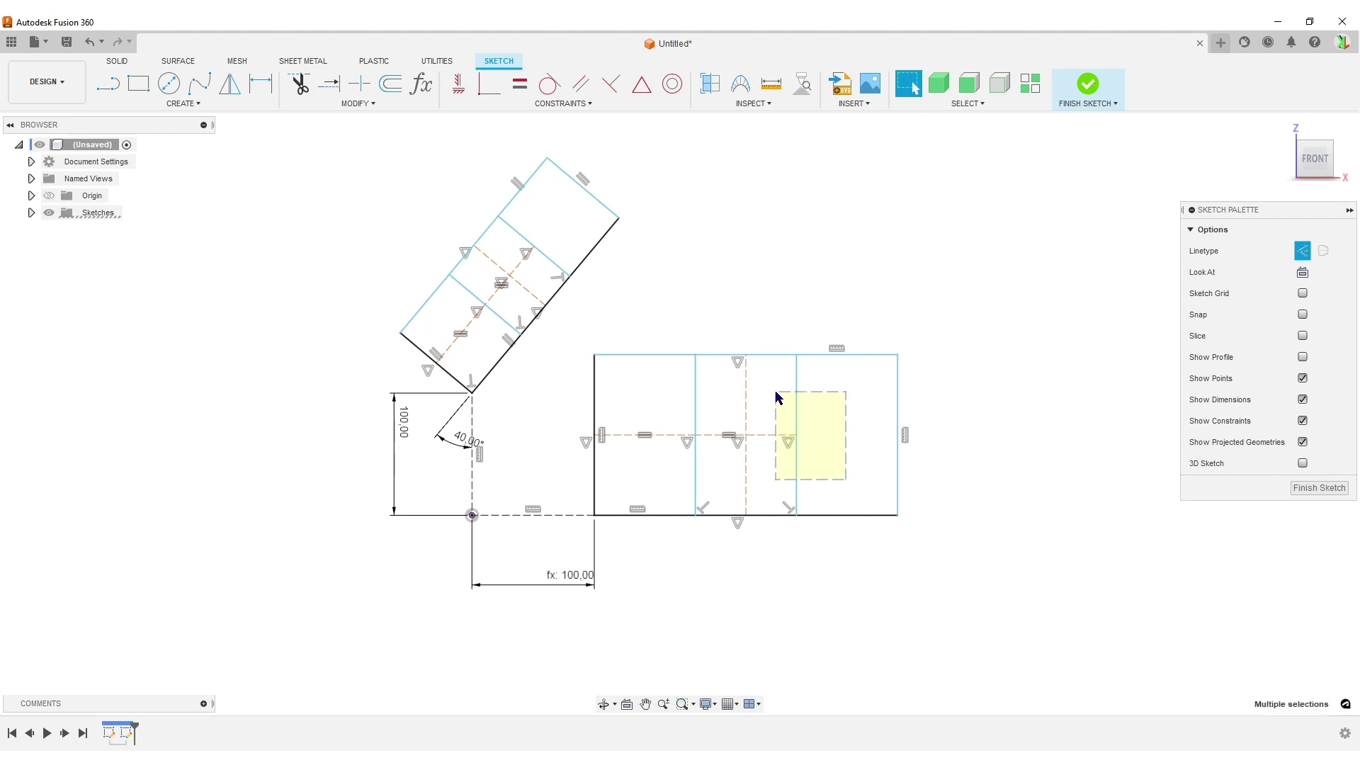
pyautogui.press('Delete')
pyautogui.moveTo(705, 469); pyautogui.dragTo(662, 401)
pyautogui.press('Delete')
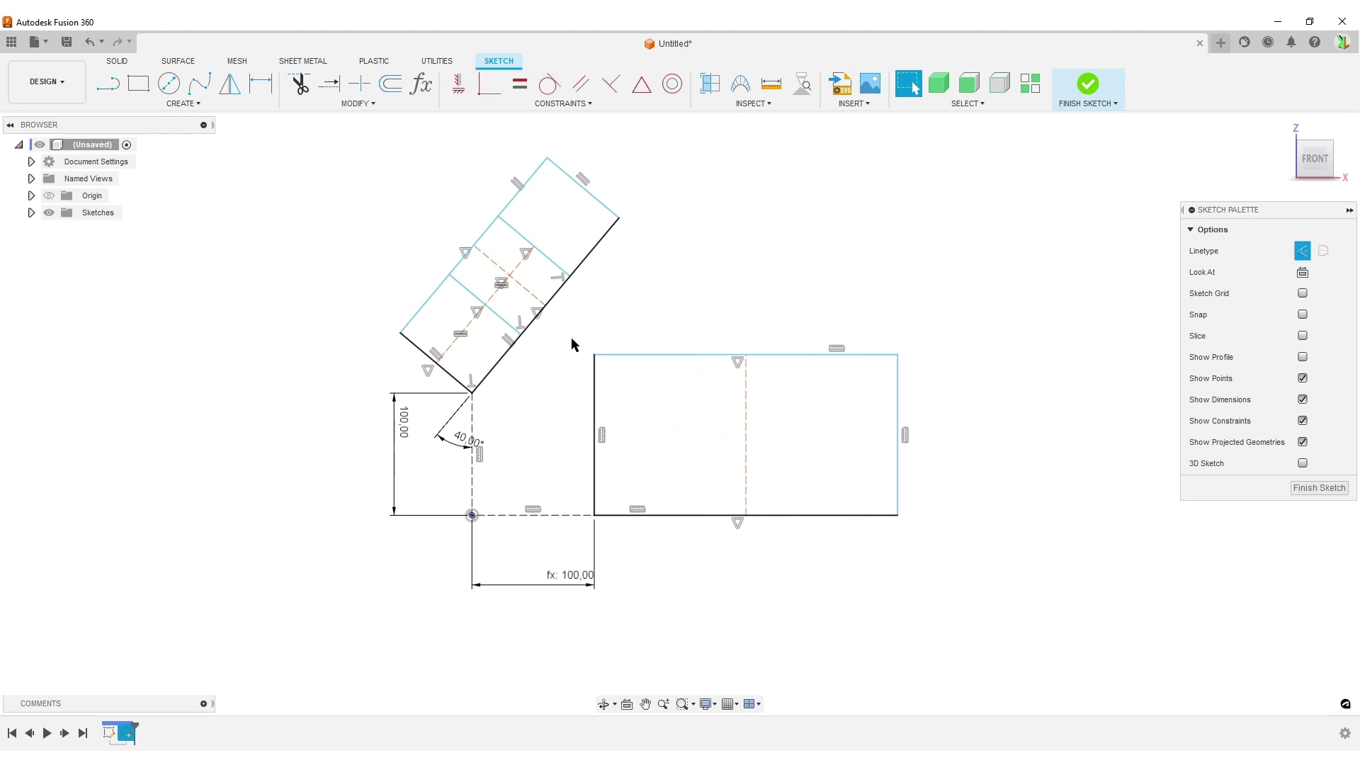
pyautogui.click(518, 235)
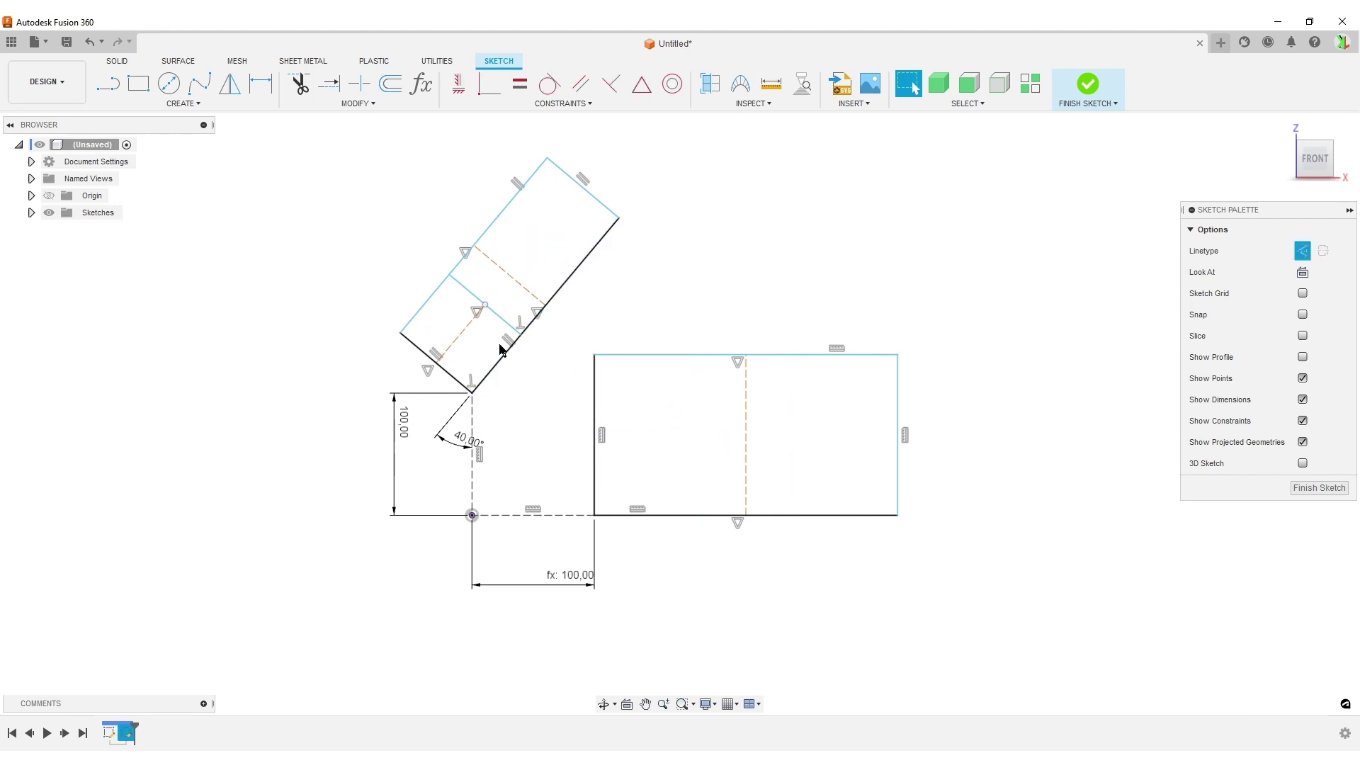
pyautogui.click(455, 287)
# - Convert the centre construction lines of the large and tilted rectangles to normal sketch lines
pyautogui.click(748, 421)
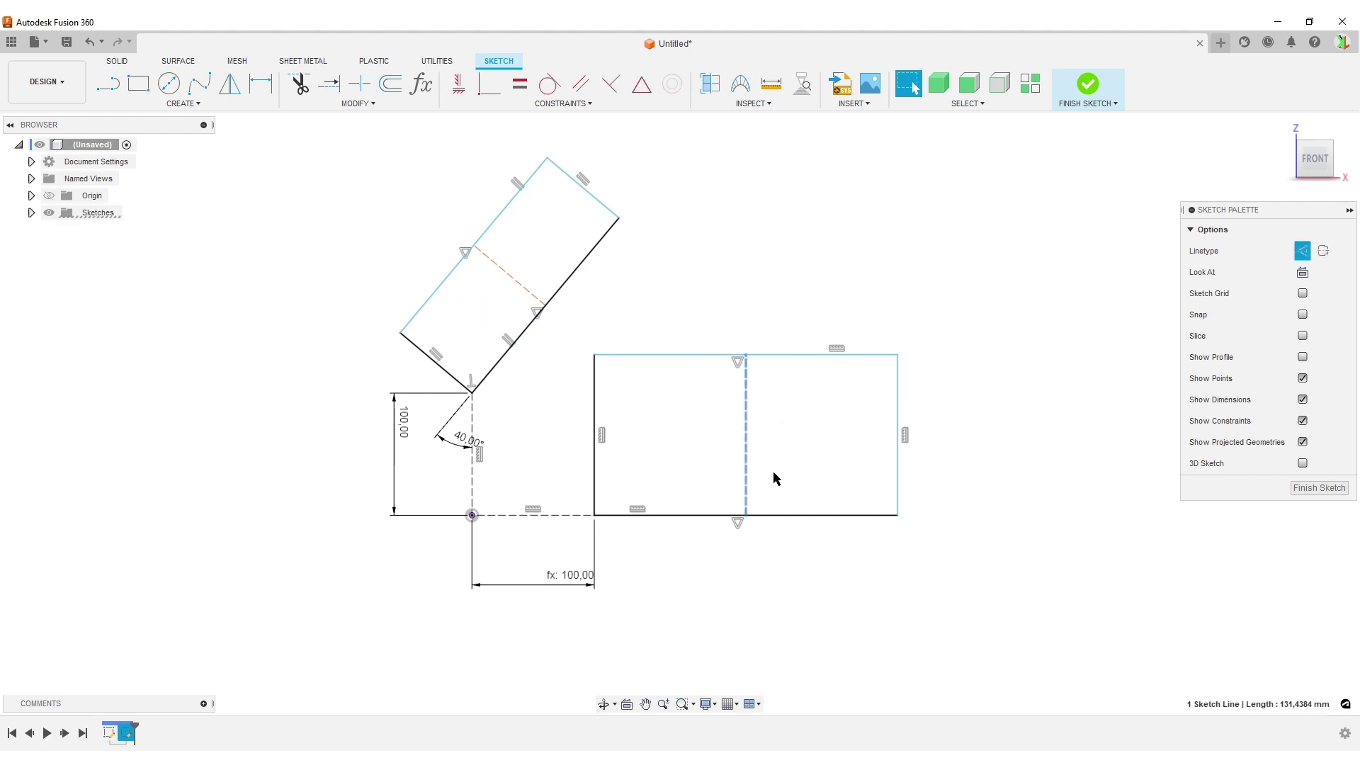
pyautogui.click(1302, 250)
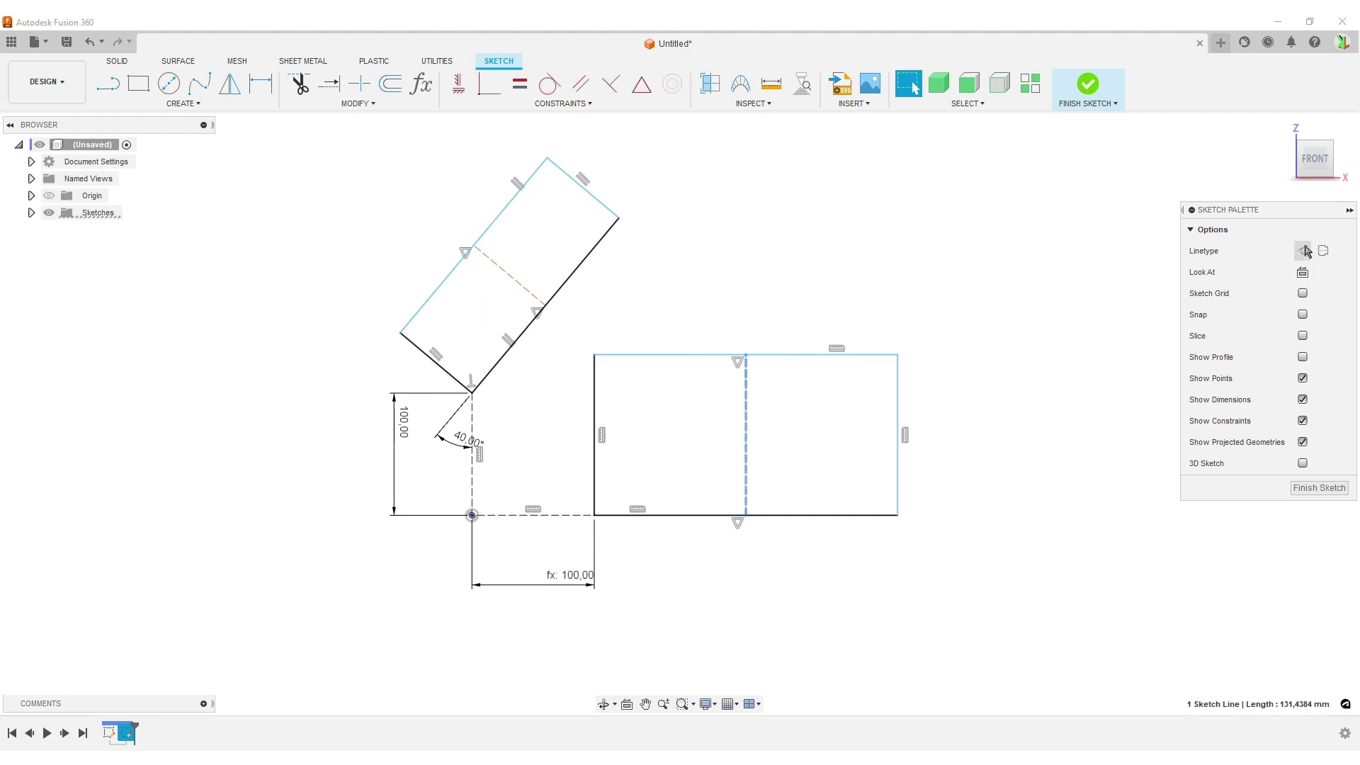
pyautogui.click(505, 281)
pyautogui.click(1302, 251)
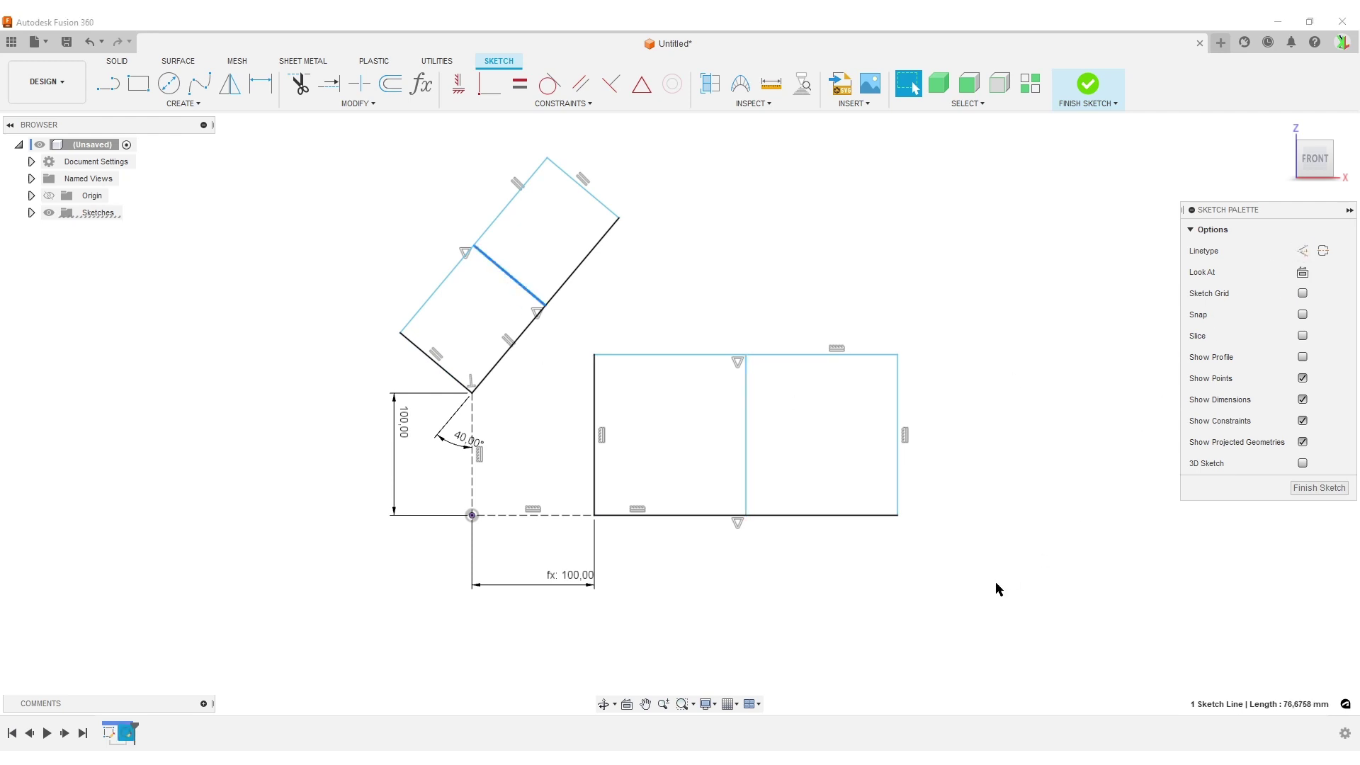
pyautogui.press('Escape')
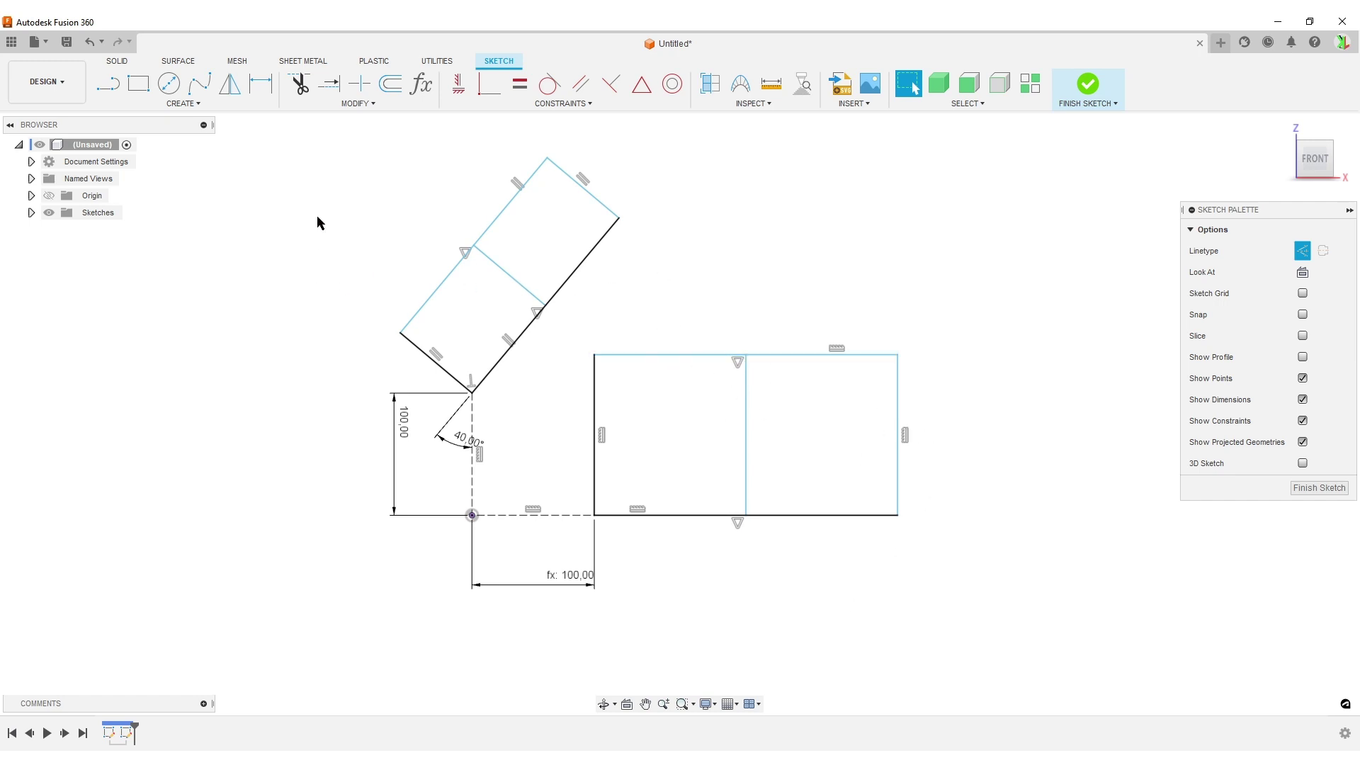
# - Break the large rectangle's top edge where the centre divider meets it
pyautogui.click(362, 104)
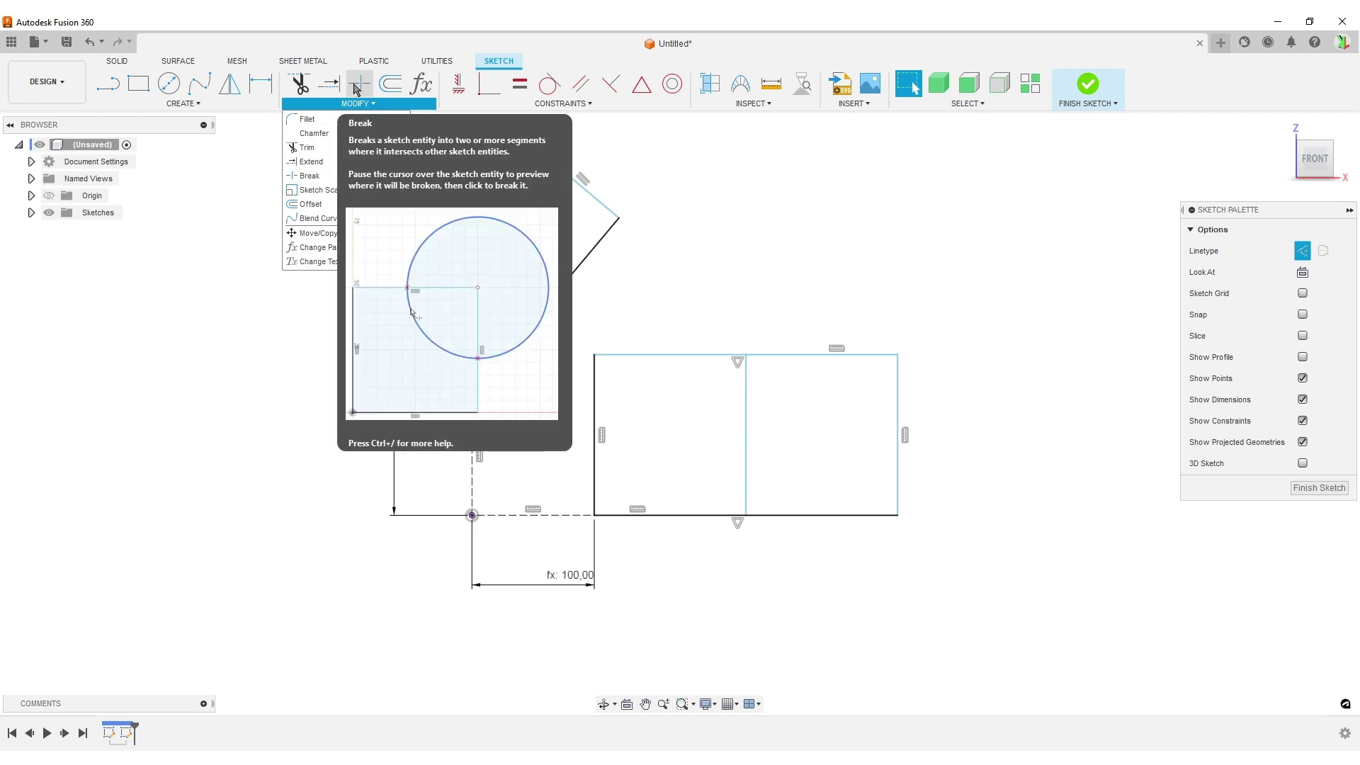
pyautogui.click(357, 86)
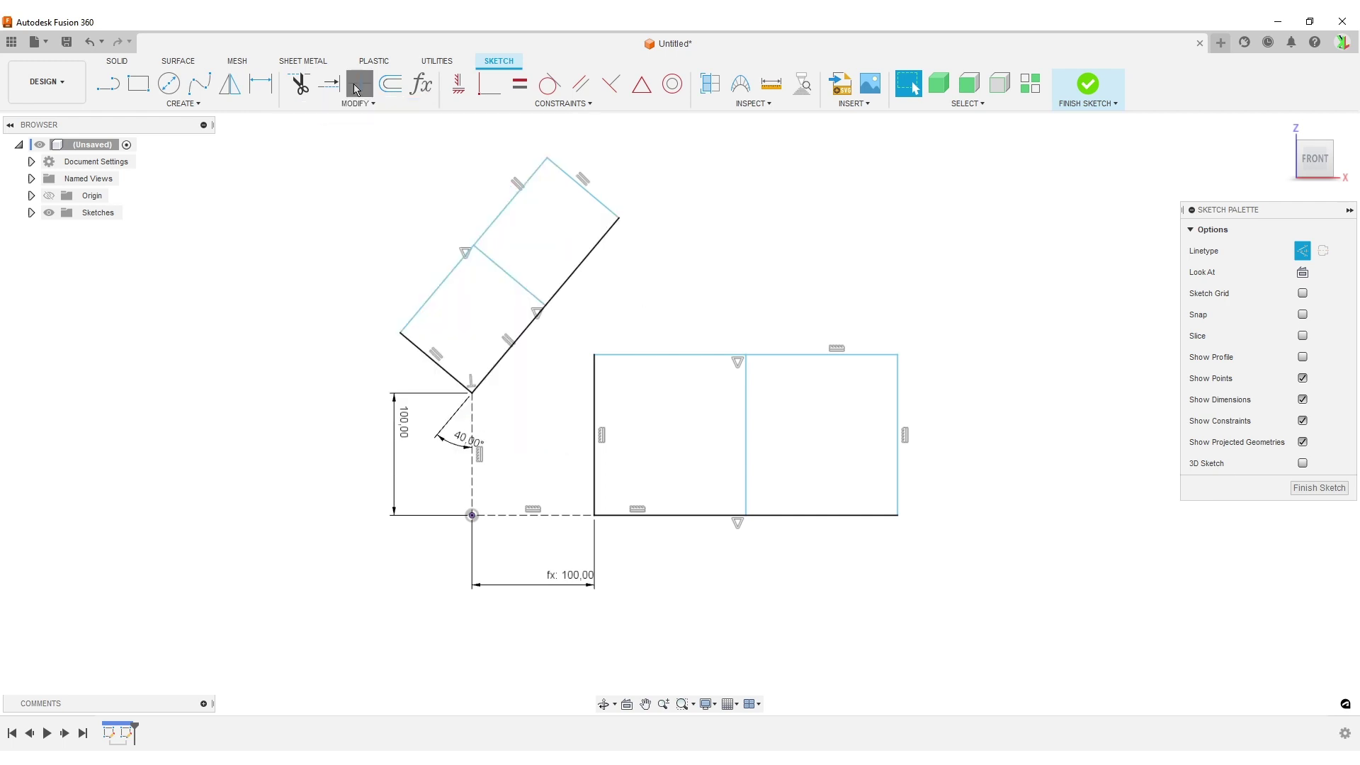
pyautogui.click(680, 363)
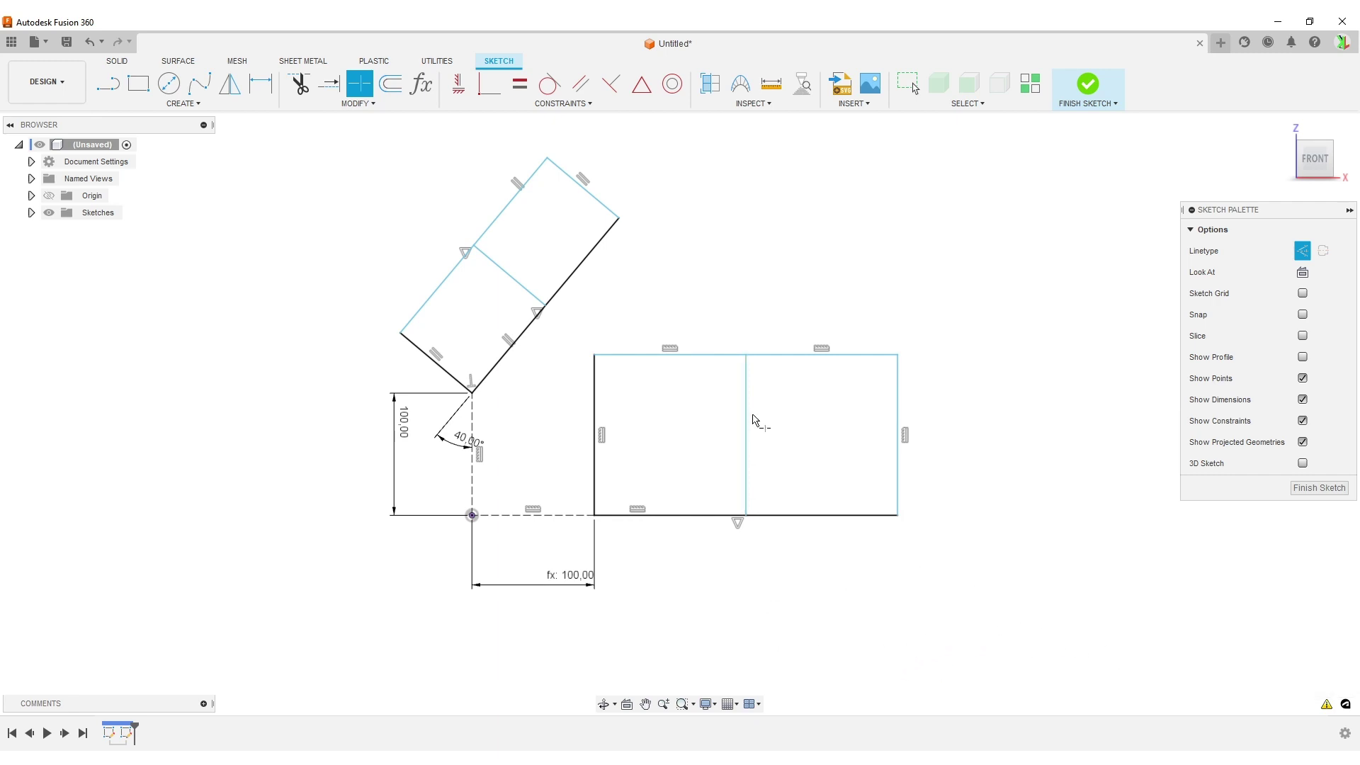
pyautogui.press('Escape')
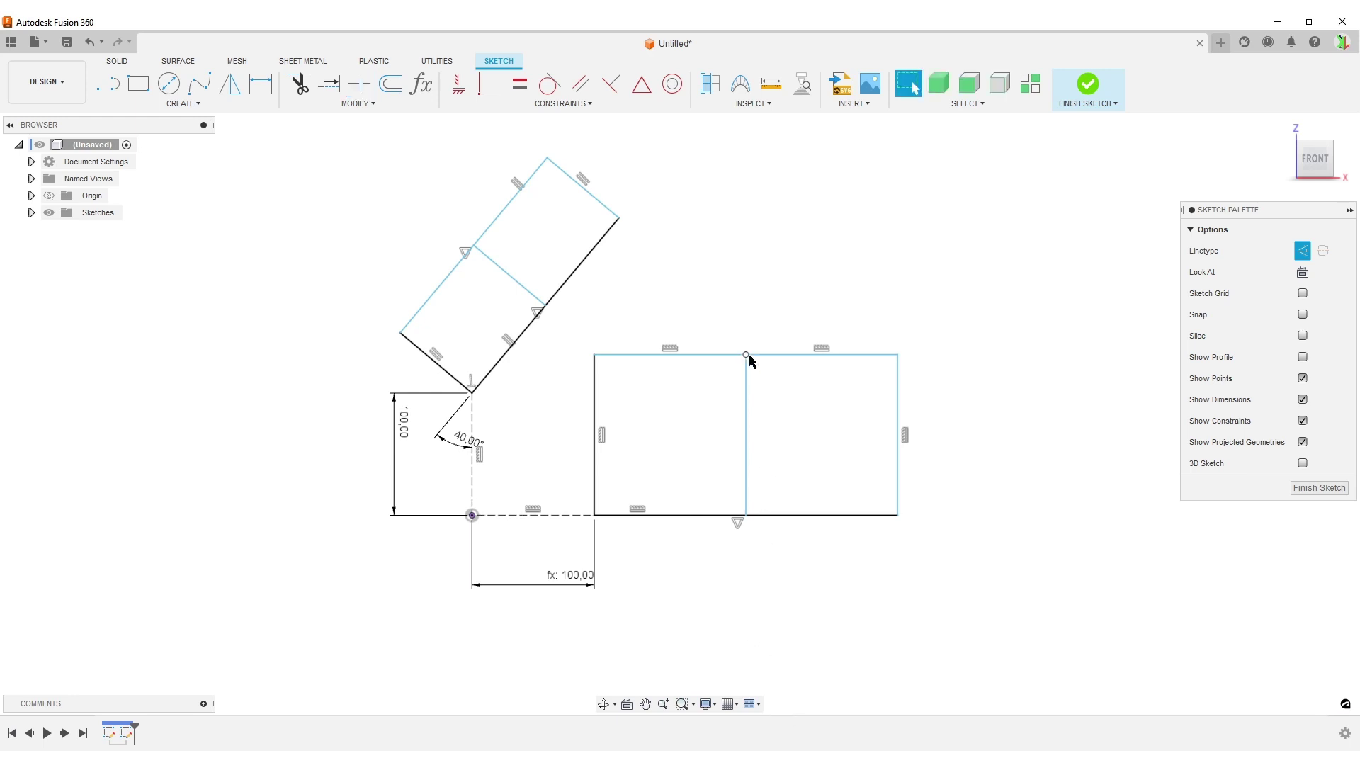
# - Move the top endpoint of the large rectangle's divider slightly sideways and apply a Horizontal/Vertical constraint to the divider
pyautogui.moveTo(746, 354)
pyautogui.mouseDown()
pyautogui.moveTo(777, 356)
pyautogui.moveTo(720, 362)
pyautogui.moveTo(763, 358)
pyautogui.moveTo(743, 353)
pyautogui.mouseUp()
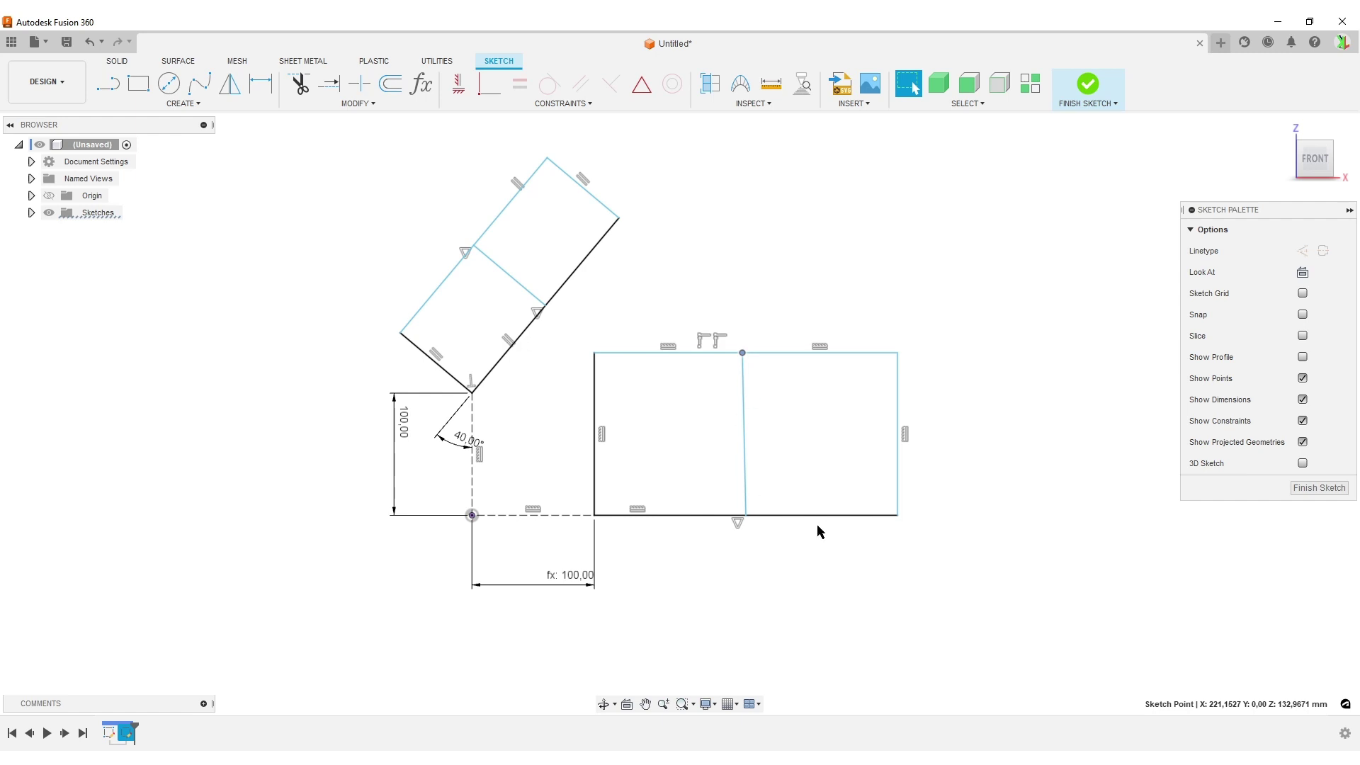
pyautogui.click(802, 617)
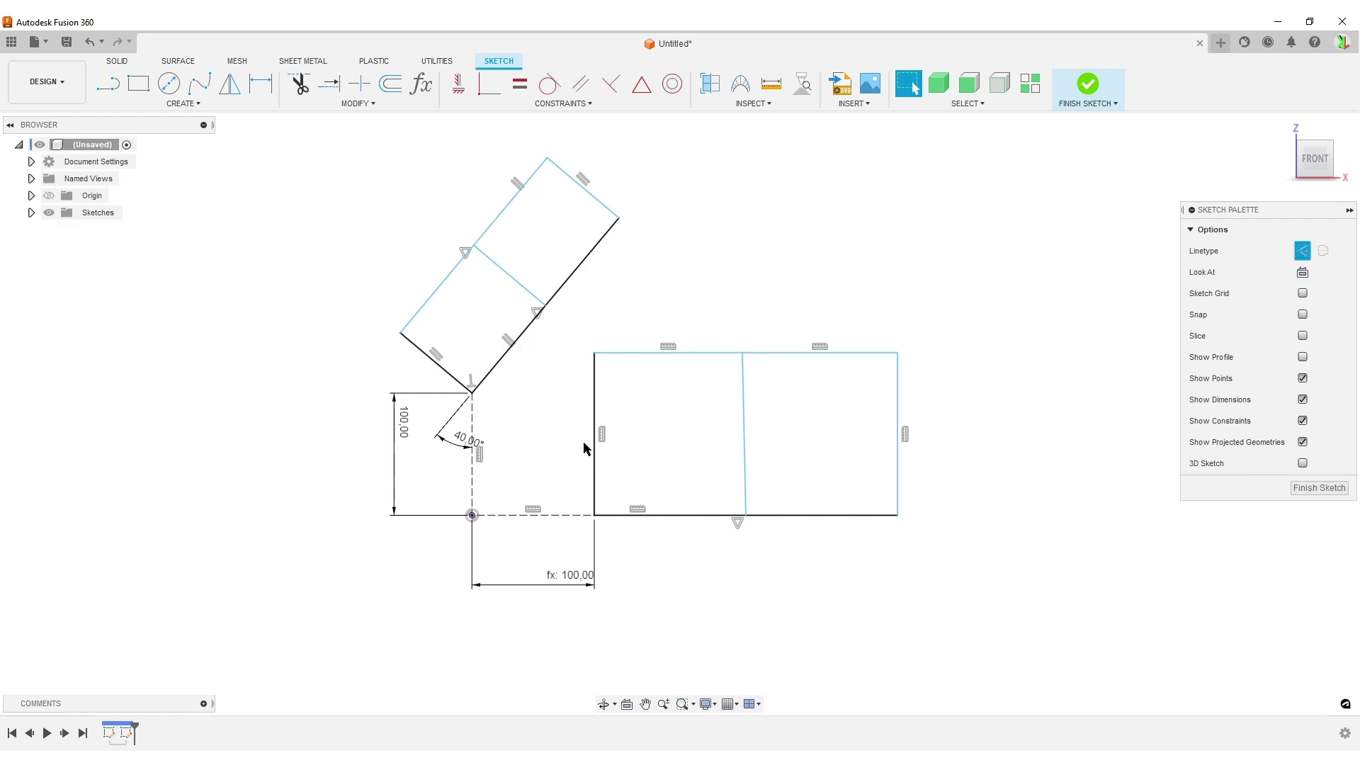
pyautogui.click(458, 87)
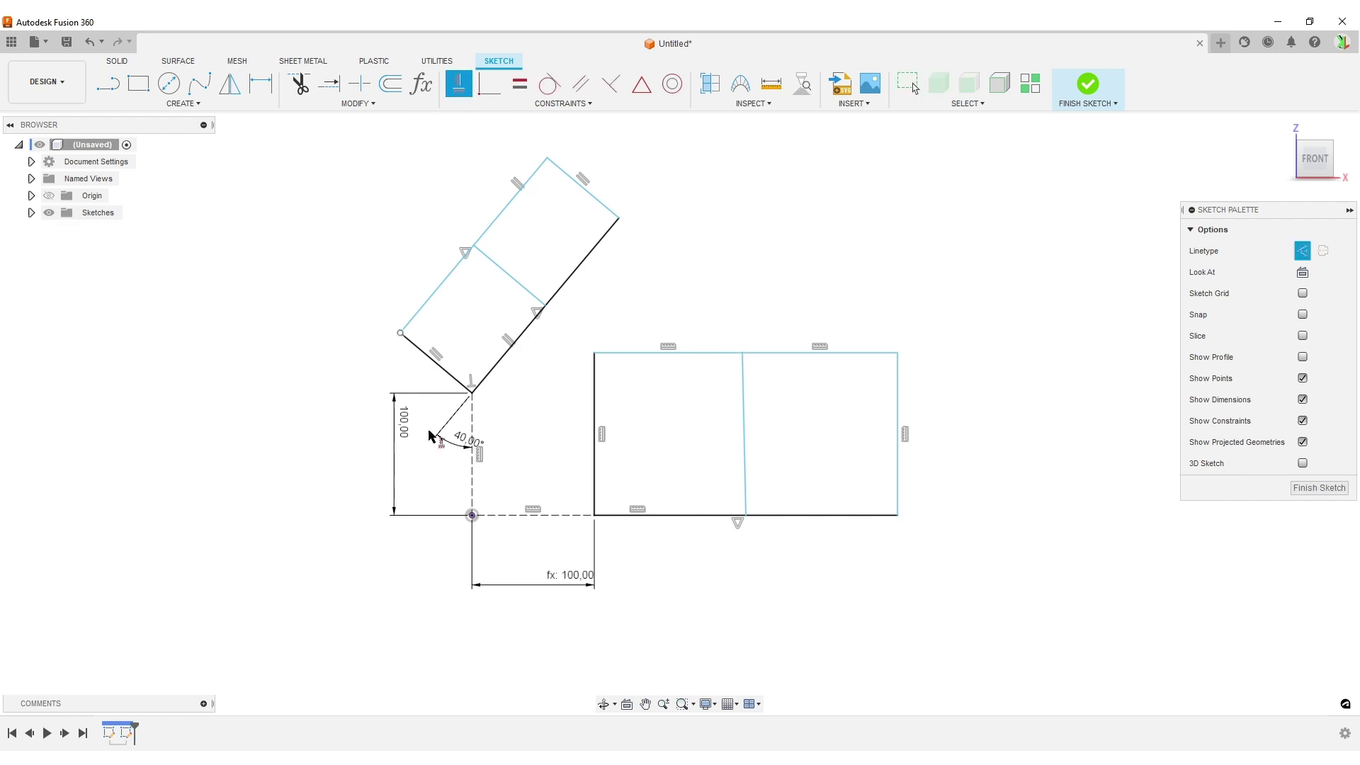
pyautogui.click(750, 404)
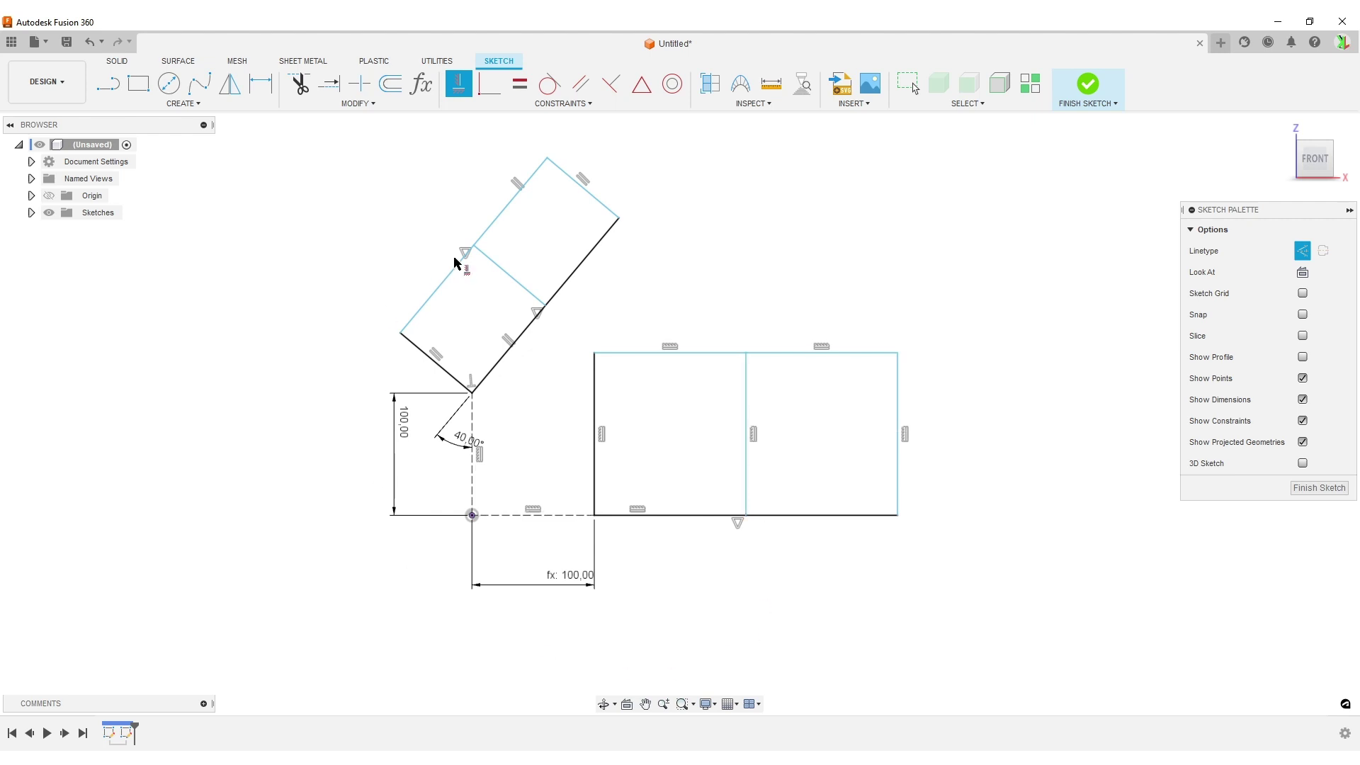
# - Break the tilted rectangle's upper long edge where its centre divider meets it
pyautogui.click(357, 84)
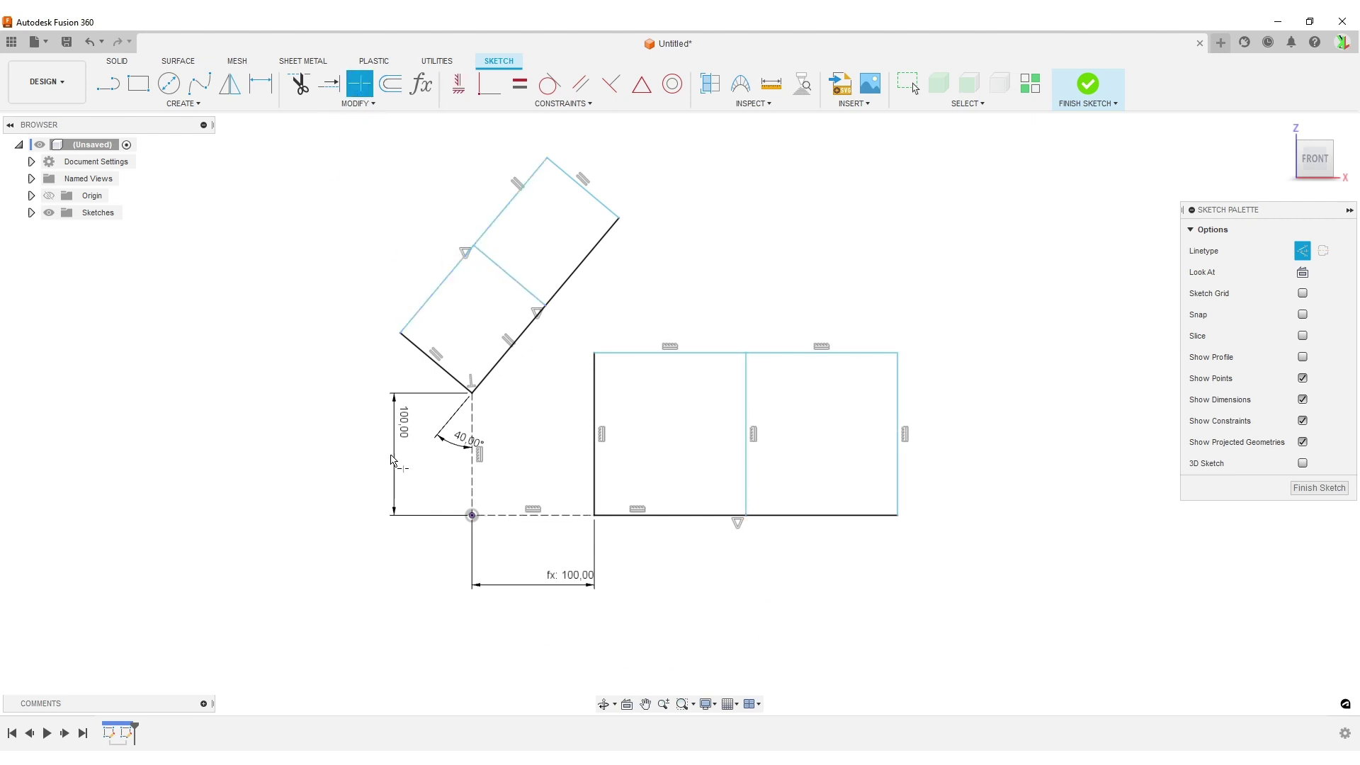
pyautogui.click(432, 296)
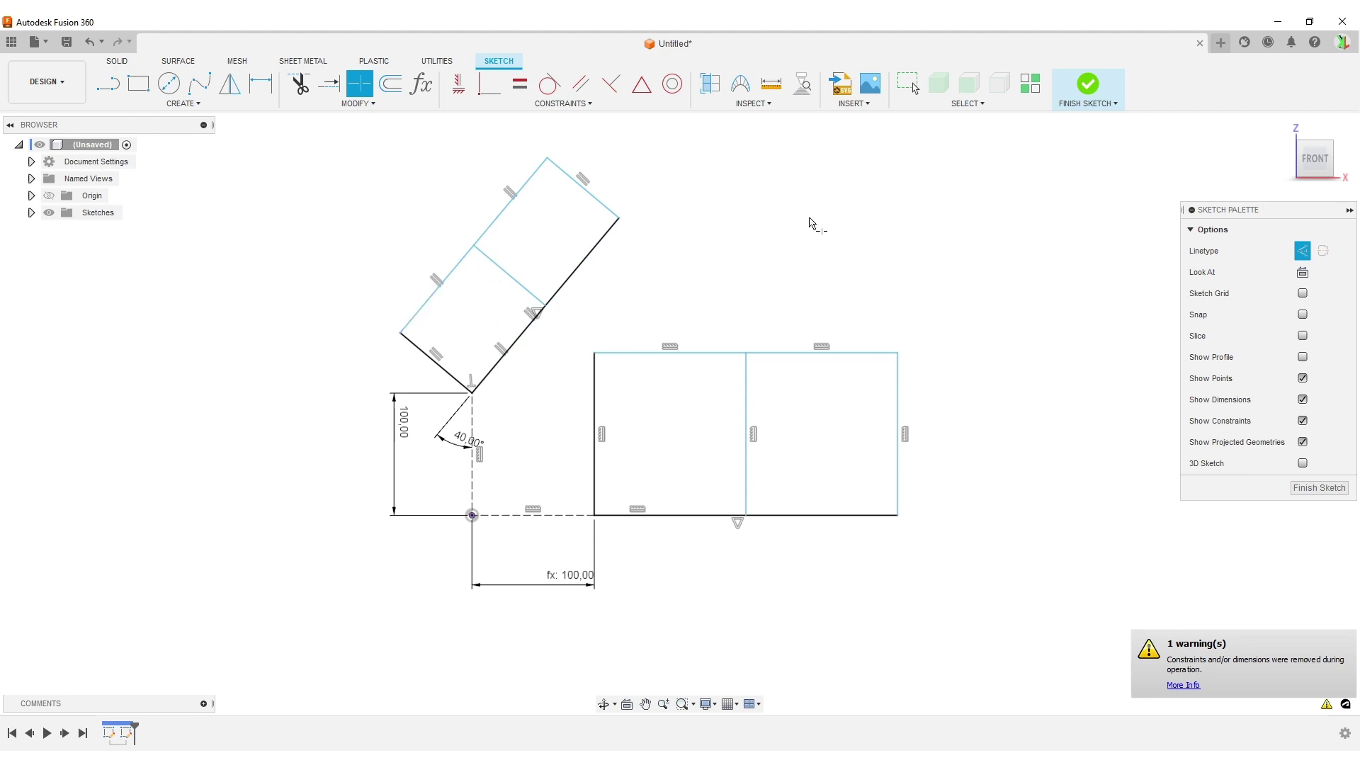
pyautogui.press('Escape')
# - Make the tilted rectangle's centre divider perpendicular to its lower long edge, then test it by moving the divider's upper endpoint slightly
pyautogui.moveTo(473, 245)
pyautogui.mouseDown()
pyautogui.moveTo(500, 216)
pyautogui.moveTo(459, 242)
pyautogui.moveTo(470, 249)
pyautogui.mouseUp()
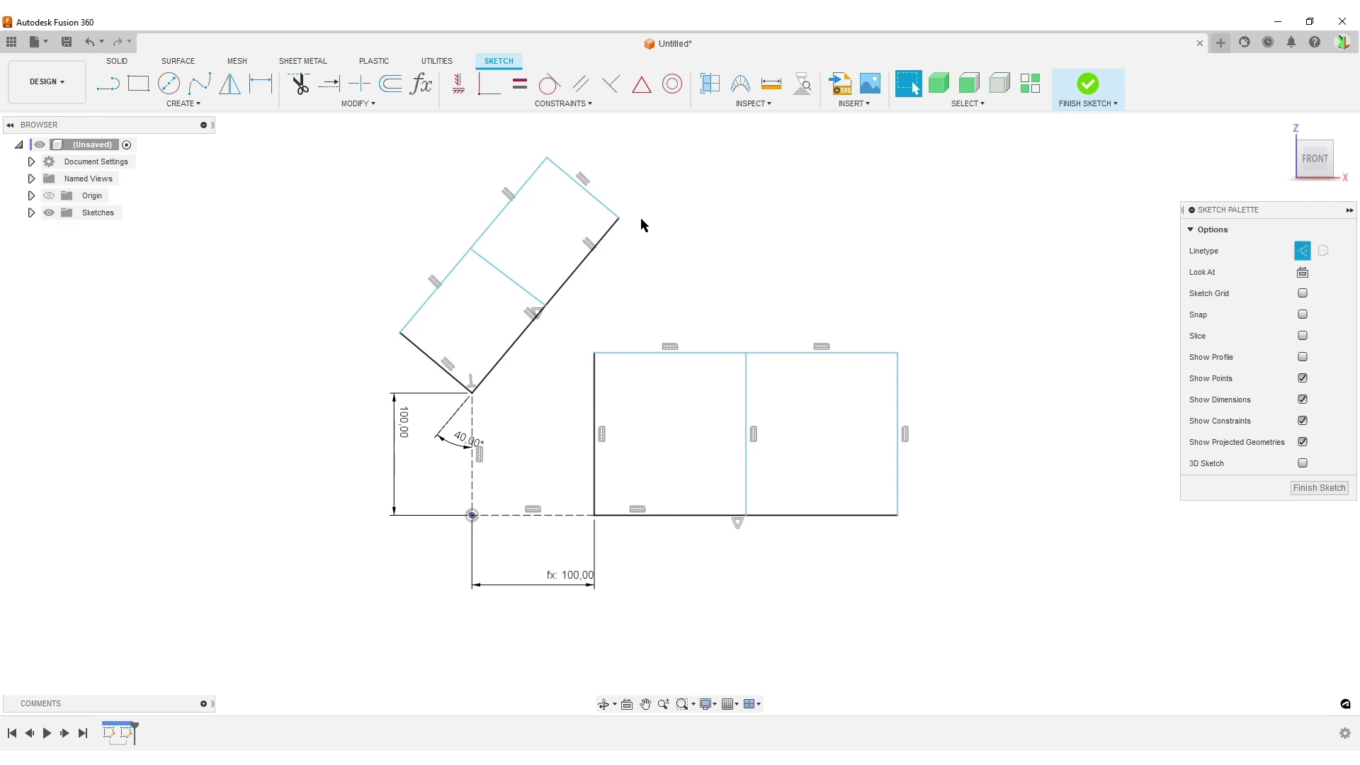
pyautogui.click(611, 83)
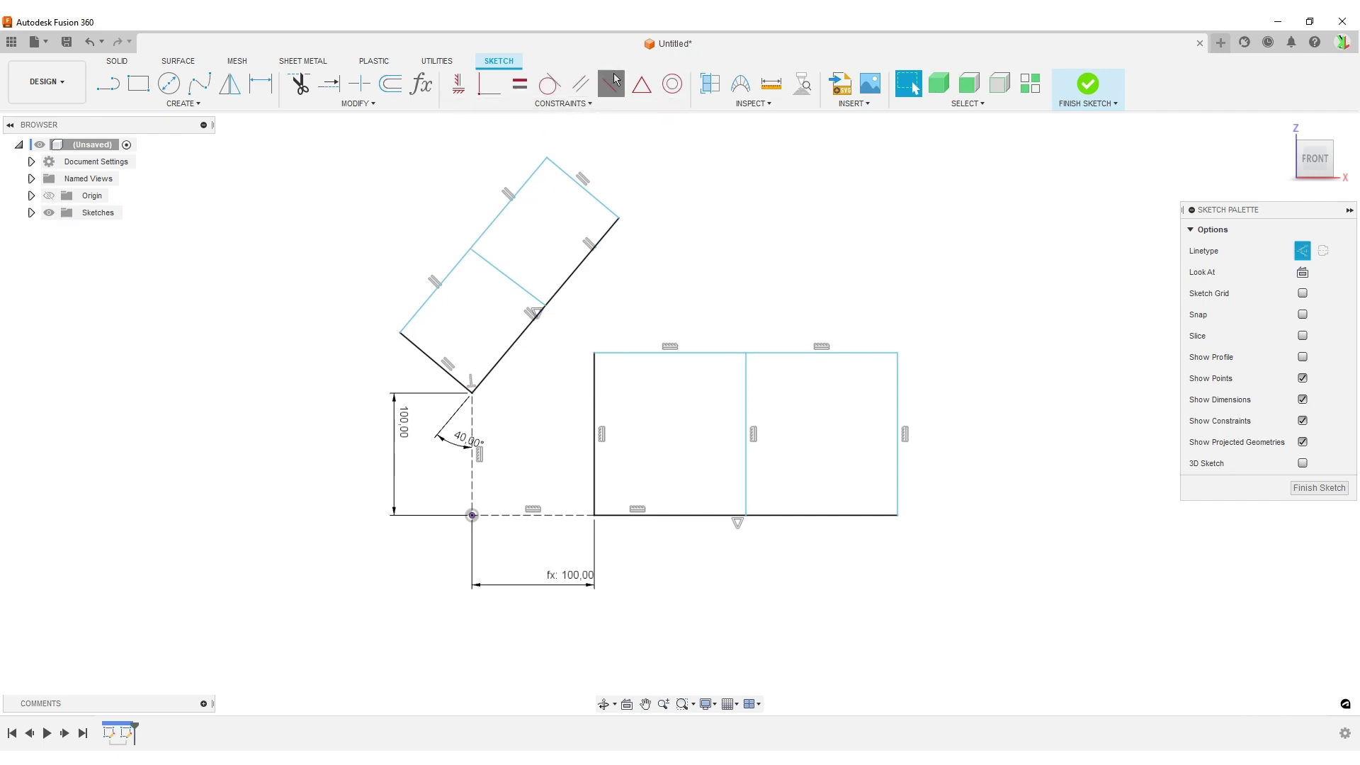
pyautogui.click(571, 283)
pyautogui.click(523, 285)
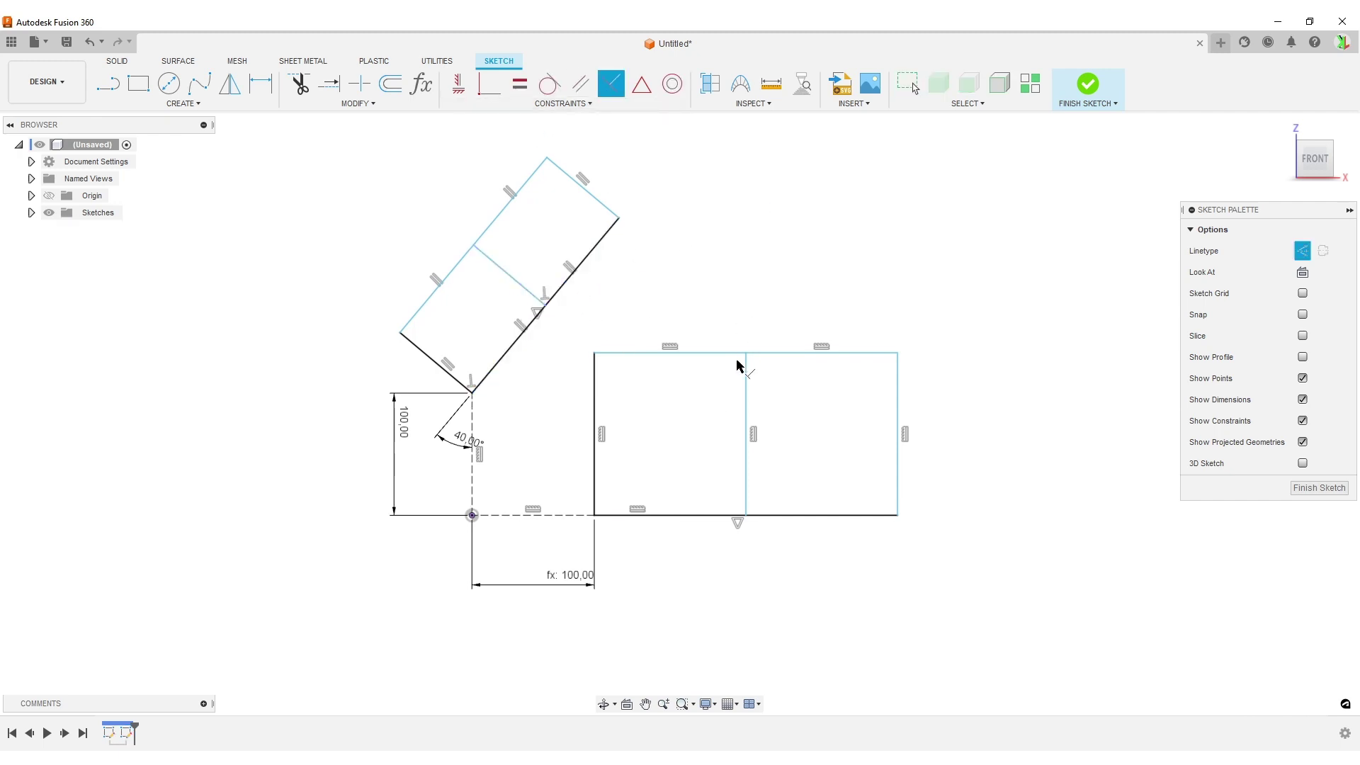
pyautogui.press('Escape')
pyautogui.moveTo(474, 246)
pyautogui.mouseDown()
pyautogui.moveTo(440, 222)
pyautogui.moveTo(495, 267)
pyautogui.moveTo(480, 231)
pyautogui.moveTo(473, 239)
pyautogui.mouseUp()
pyautogui.click(691, 606)
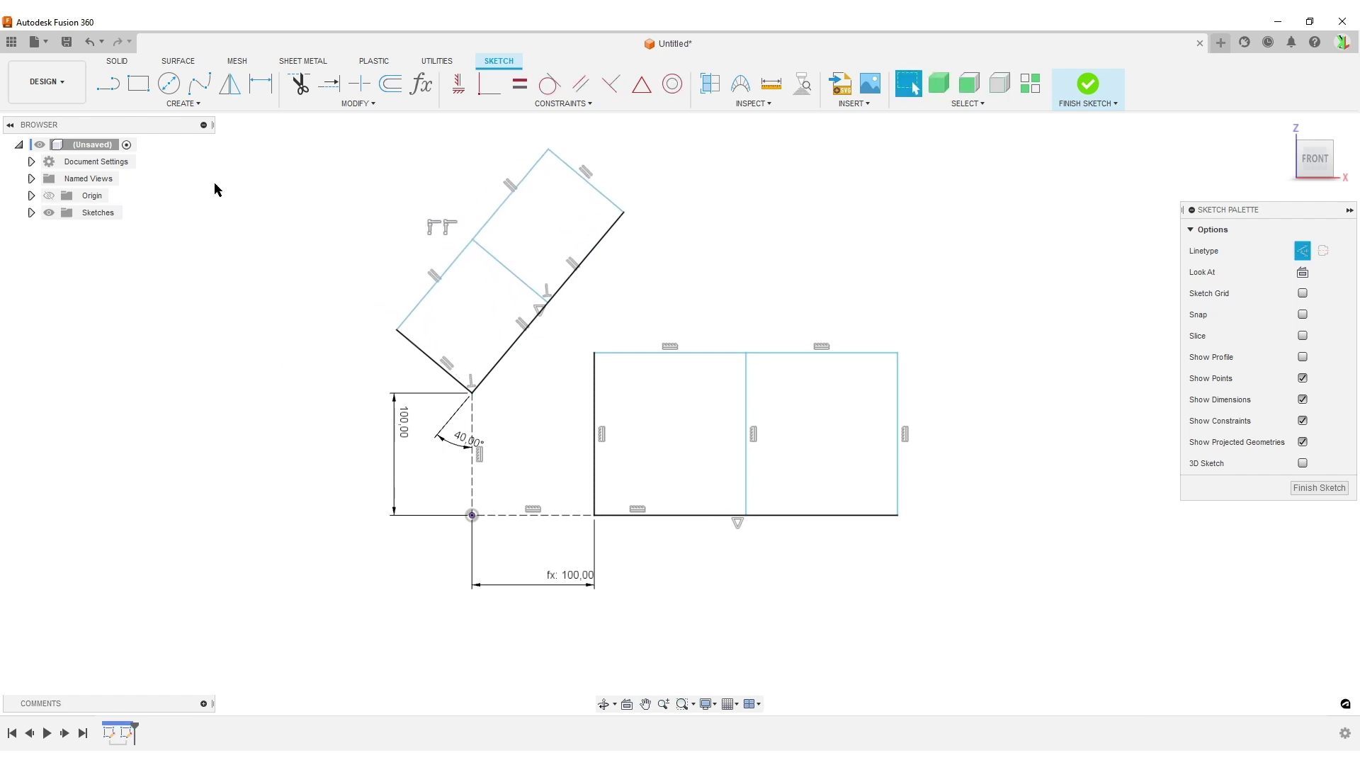
# - Draw two normal divider lines in the large rectangle, from the midpoint of each top edge half perpendicular to the bottom edge
pyautogui.click(108, 84)
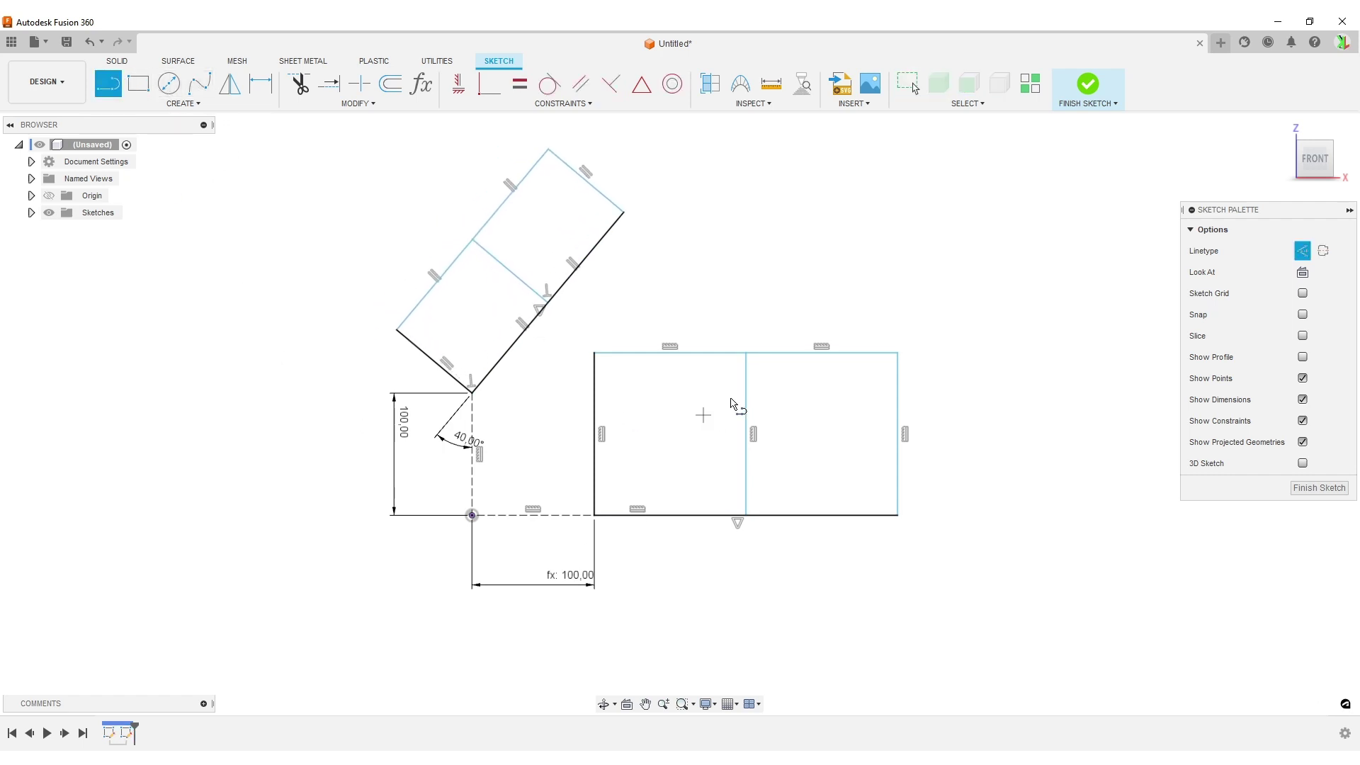
pyautogui.click(670, 352)
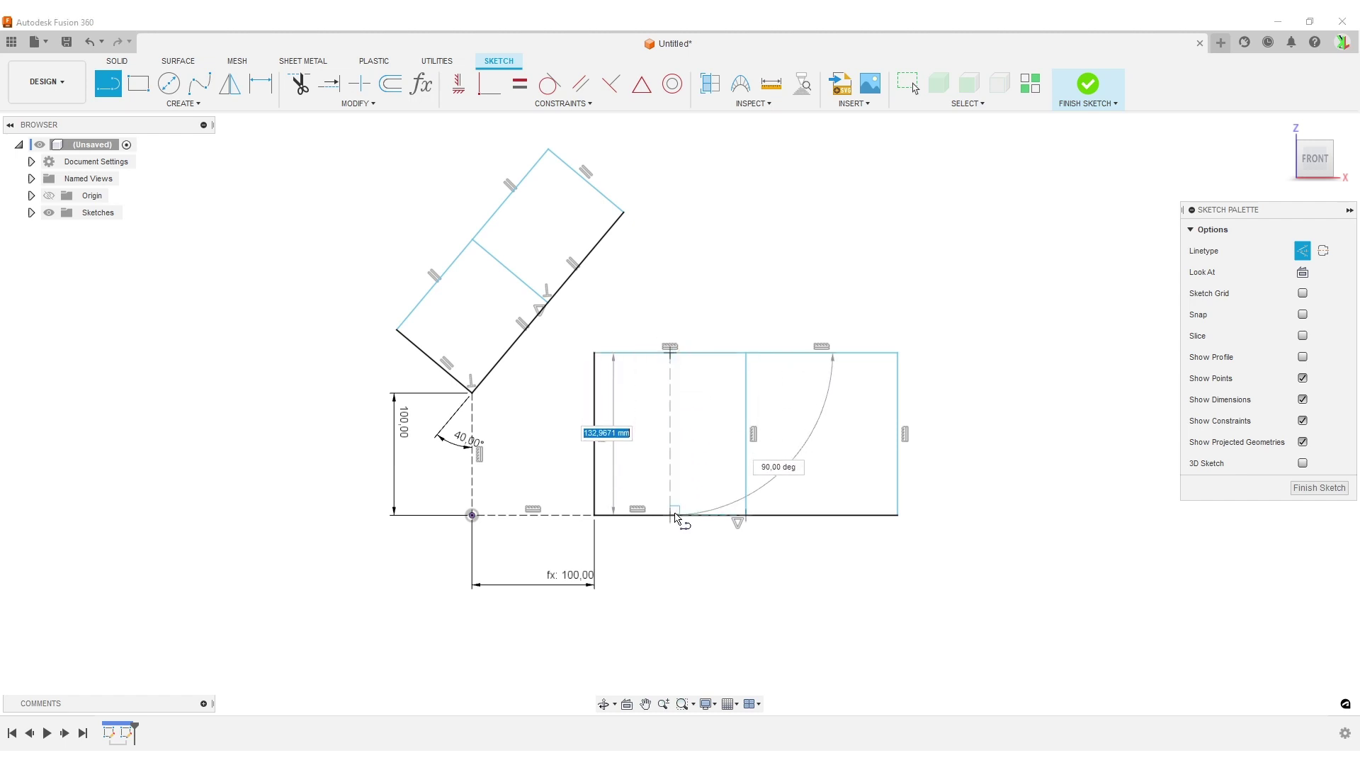
pyautogui.click(1302, 251)
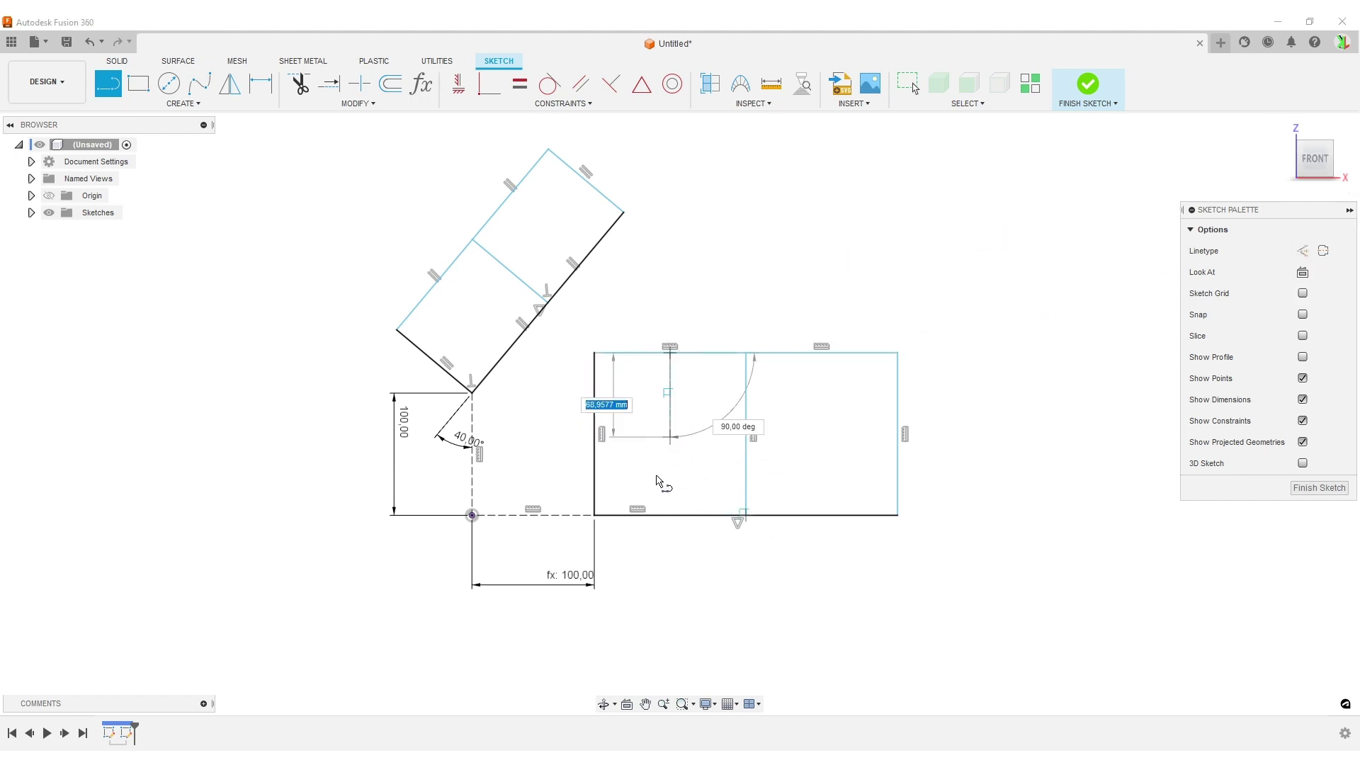
pyautogui.click(670, 515)
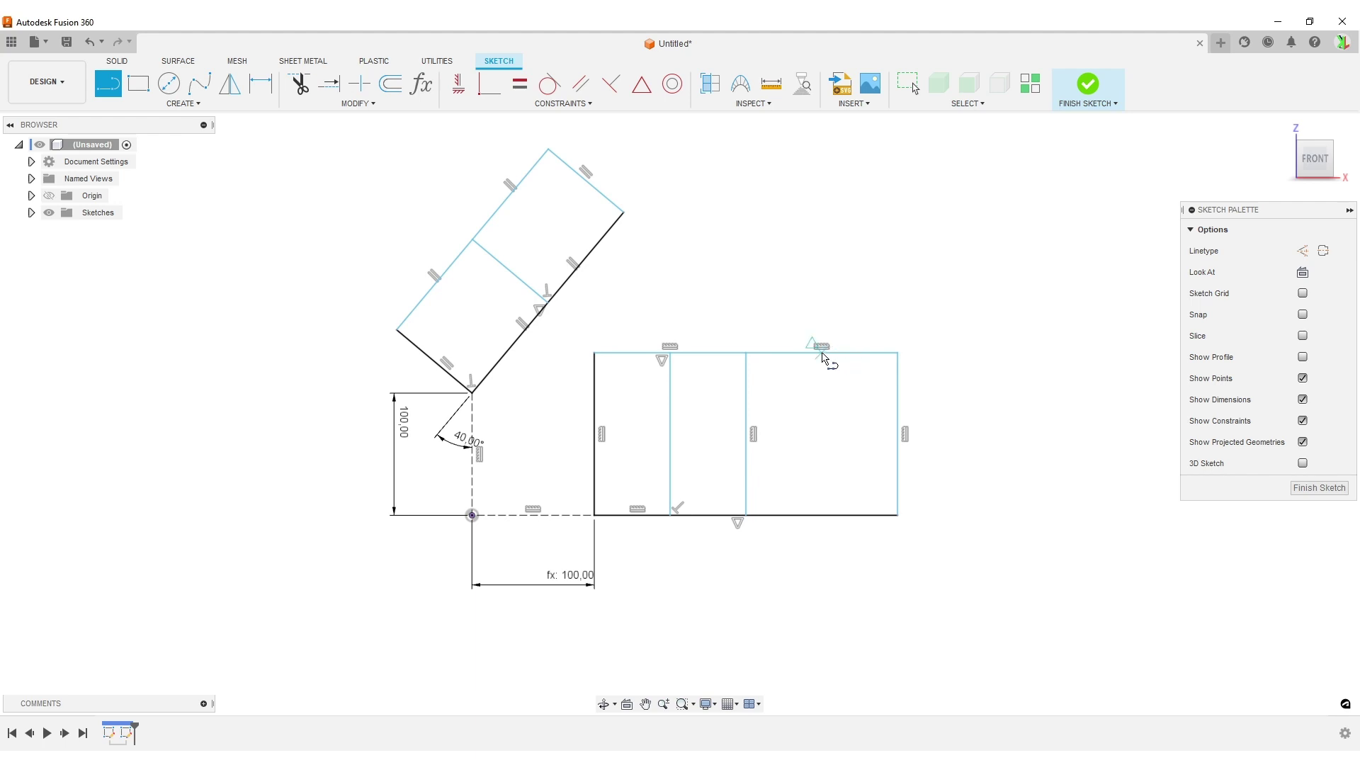
pyautogui.moveTo(822, 354); pyautogui.dragTo(818, 517)
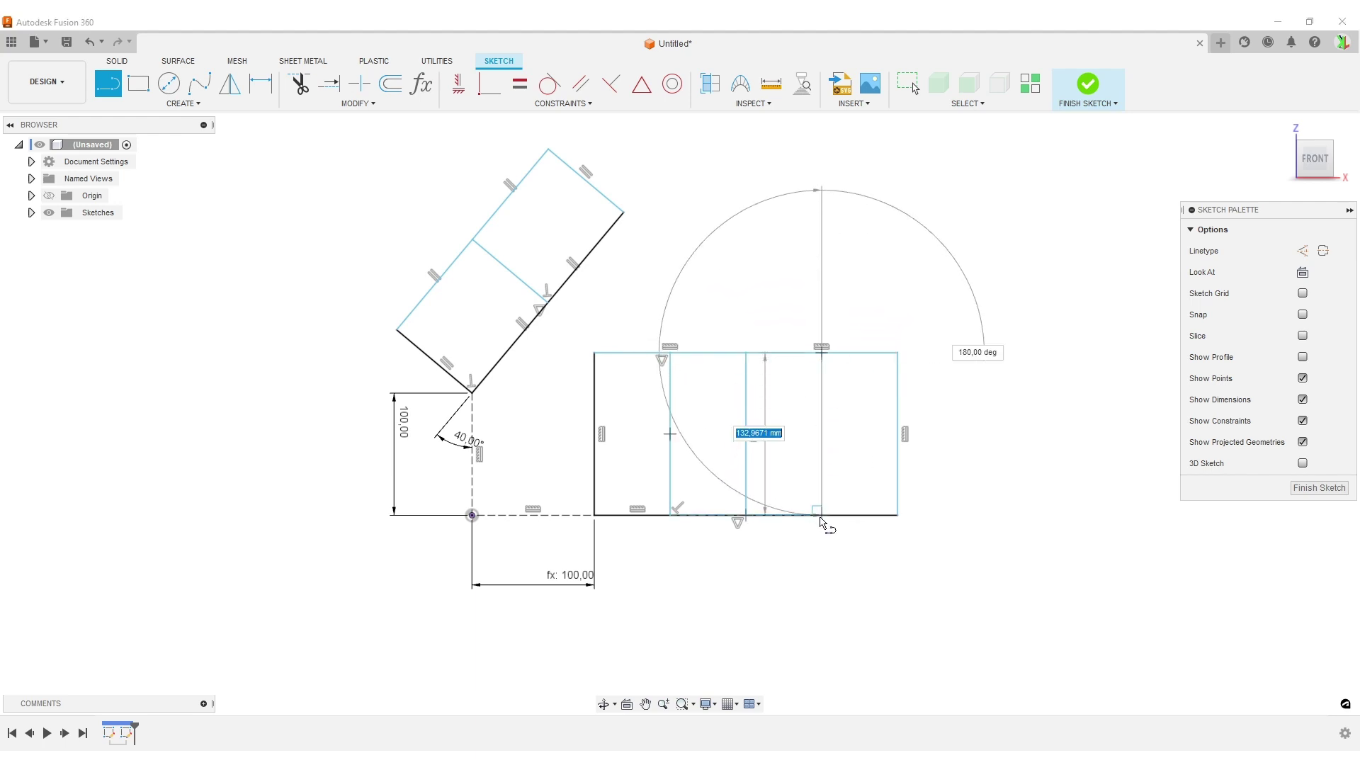
pyautogui.click(821, 522)
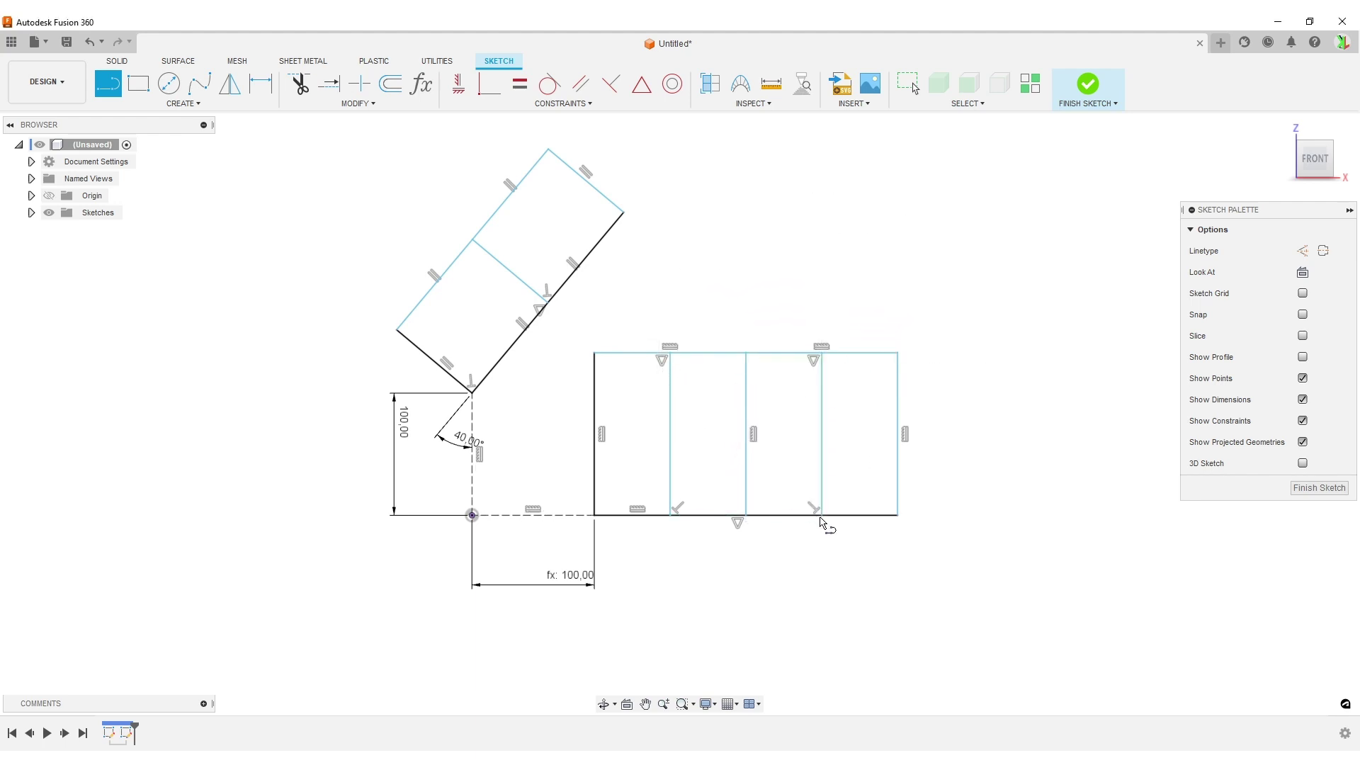
# - Draw divider lines through the middle of both halves of the tilted rectangle and show the sketch profiles
pyautogui.click(433, 283)
pyautogui.click(510, 346)
pyautogui.click(511, 194)
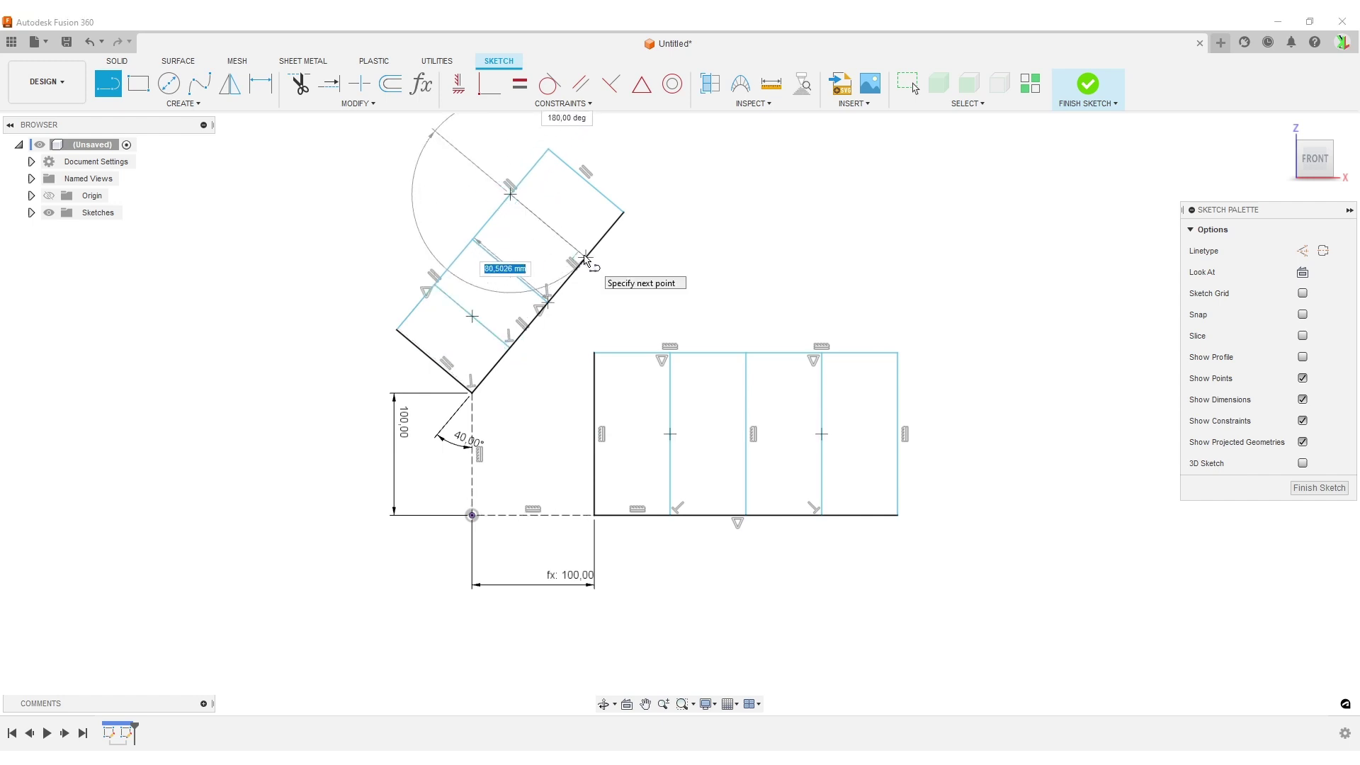
pyautogui.click(578, 256)
pyautogui.click(1302, 357)
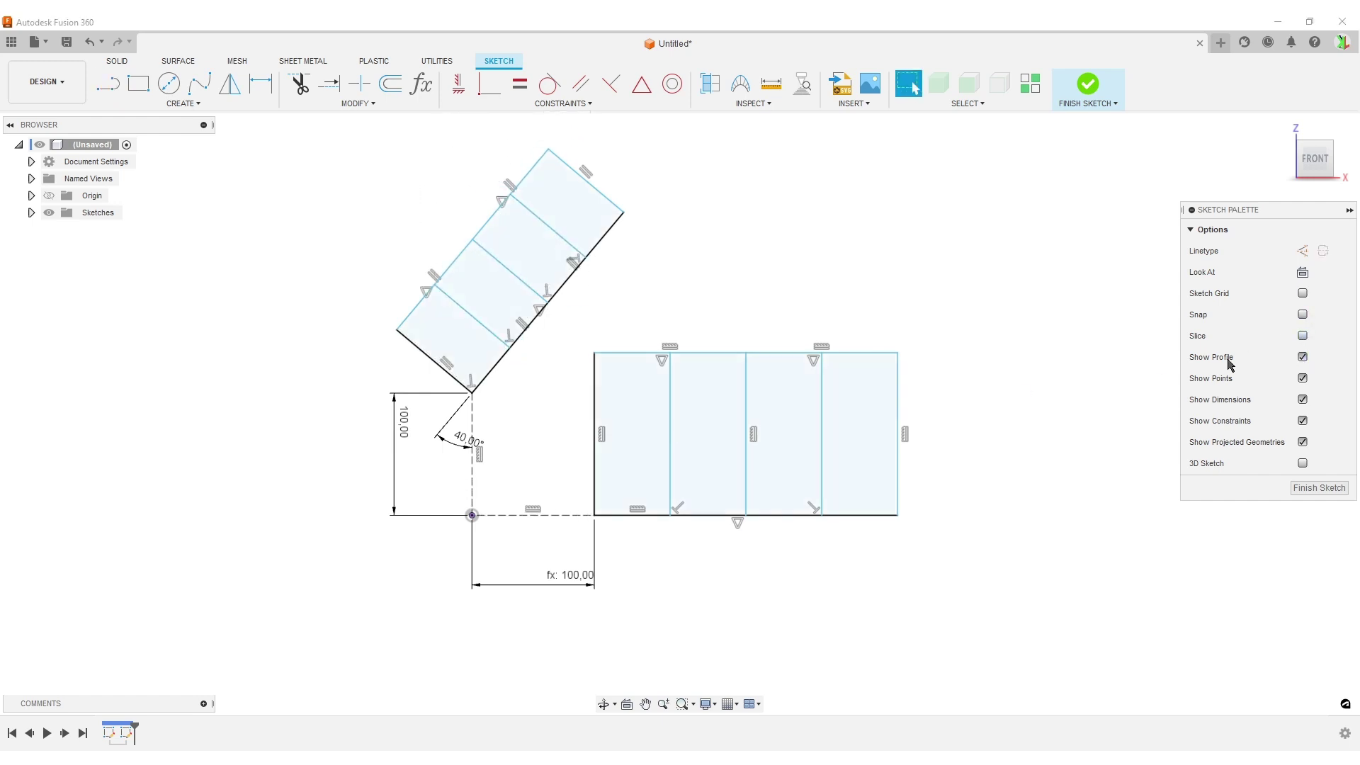
pyautogui.press('Escape')
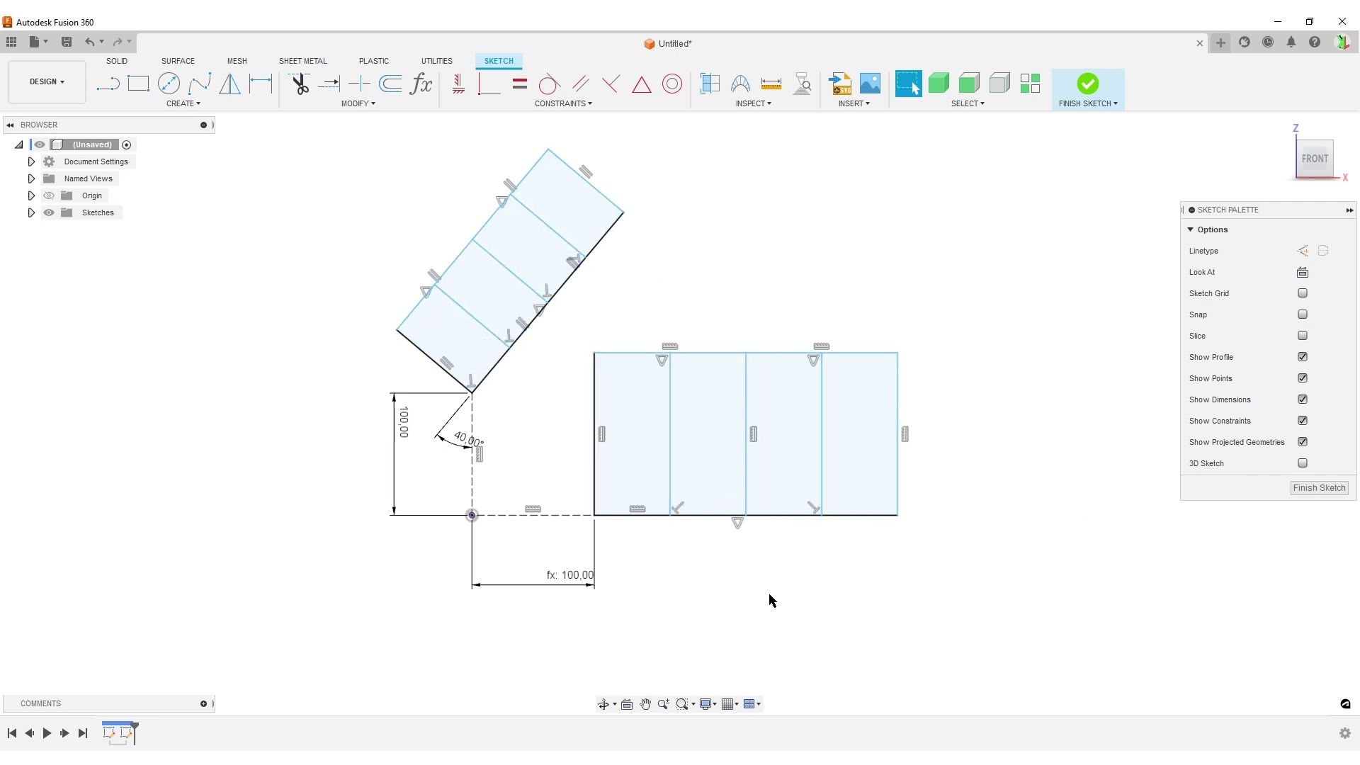
# - Stretch the large rectangle's free upper corner to about X 438 mm, Z 212 mm and convert its three dividers to construction lines
pyautogui.scroll(-2, 774, 597)
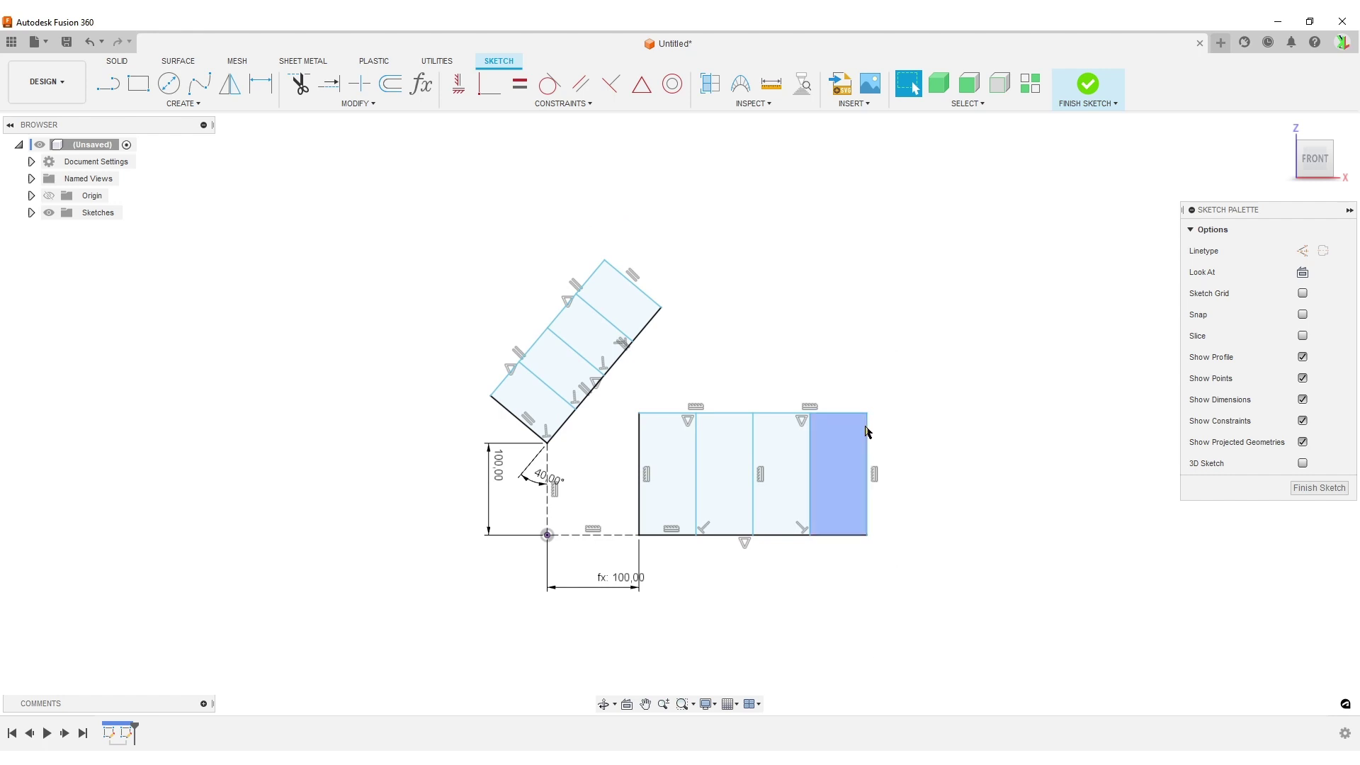
pyautogui.moveTo(867, 413); pyautogui.dragTo(952, 340)
pyautogui.scroll(-2, 823, 611)
pyautogui.scroll(2, 820, 613)
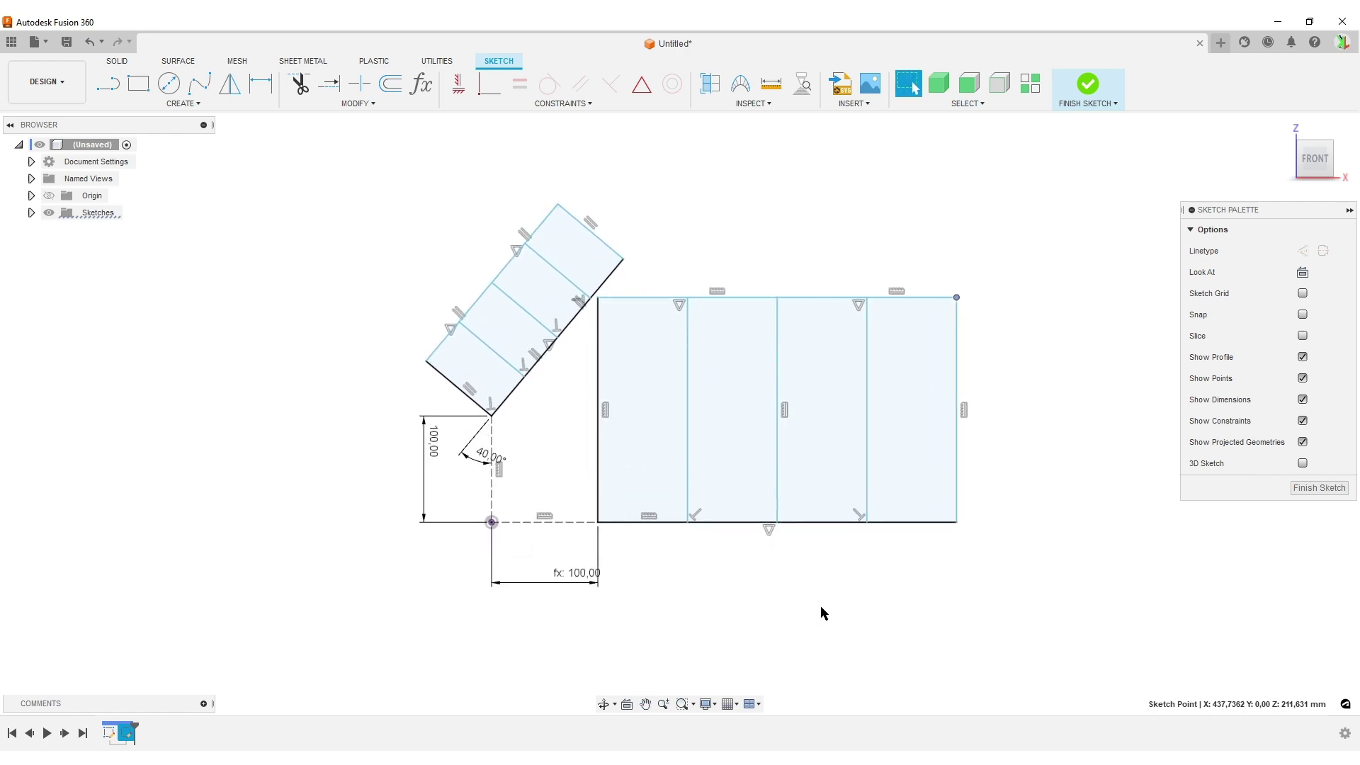
pyautogui.moveTo(921, 417); pyautogui.dragTo(662, 358)
pyautogui.click(1304, 251)
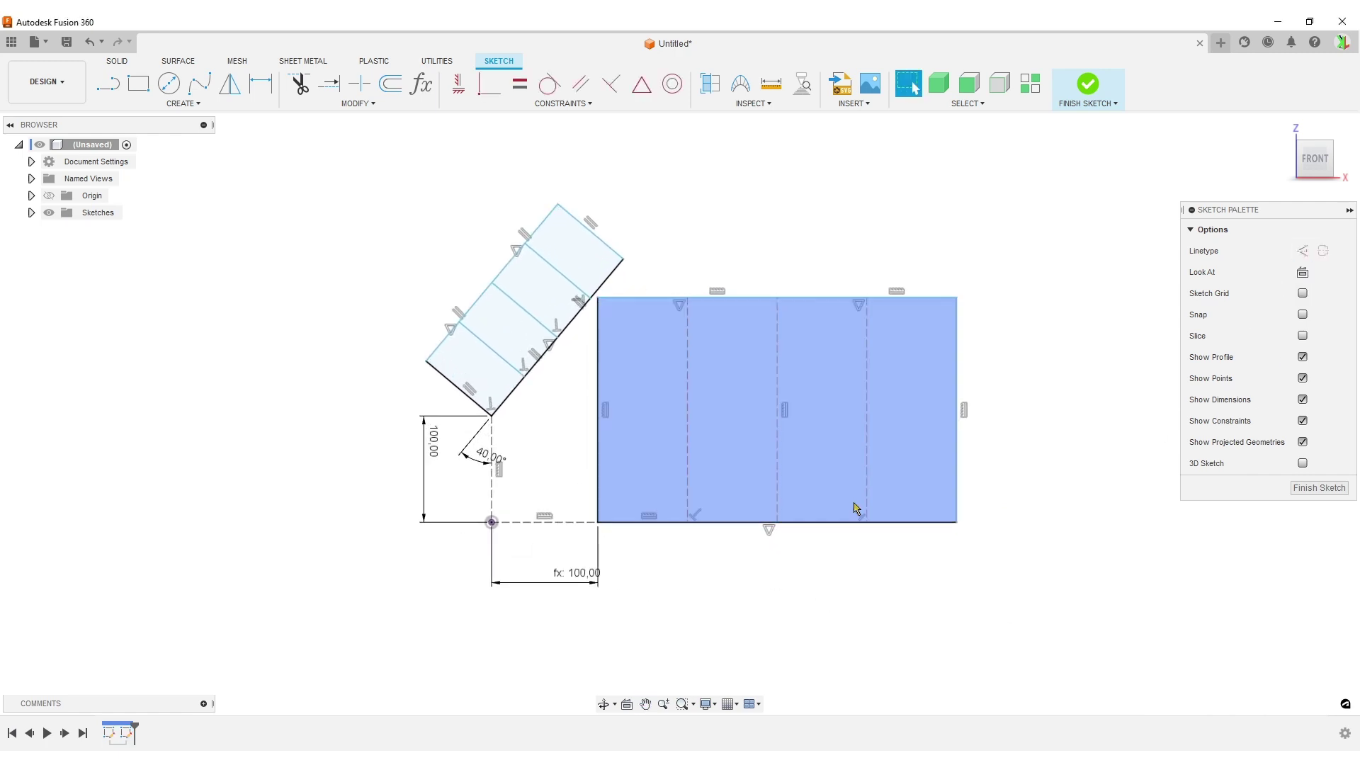
# - Draw three circles in the large rectangle, one centred on the midpoint of each construction divider
pyautogui.press('c')
pyautogui.click(687, 409)
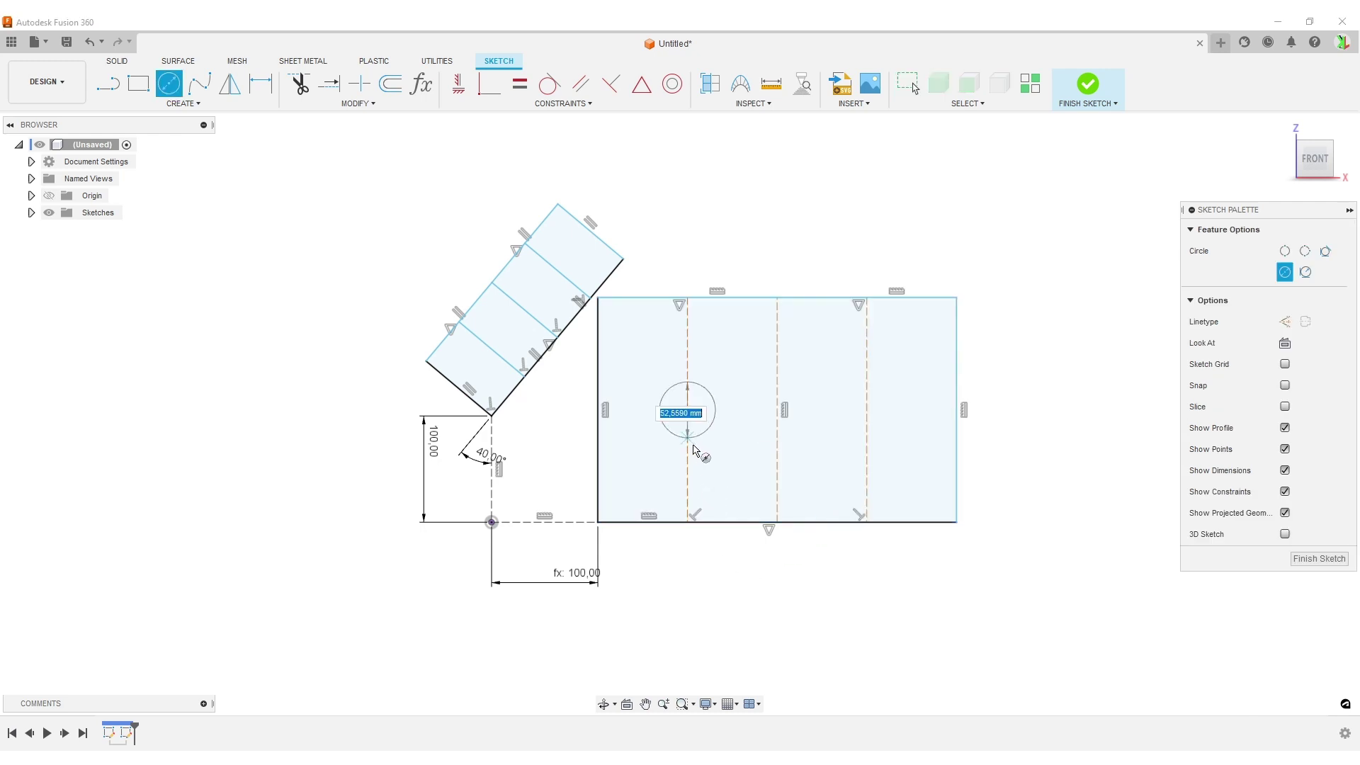
pyautogui.click(728, 412)
pyautogui.click(781, 409)
pyautogui.click(804, 433)
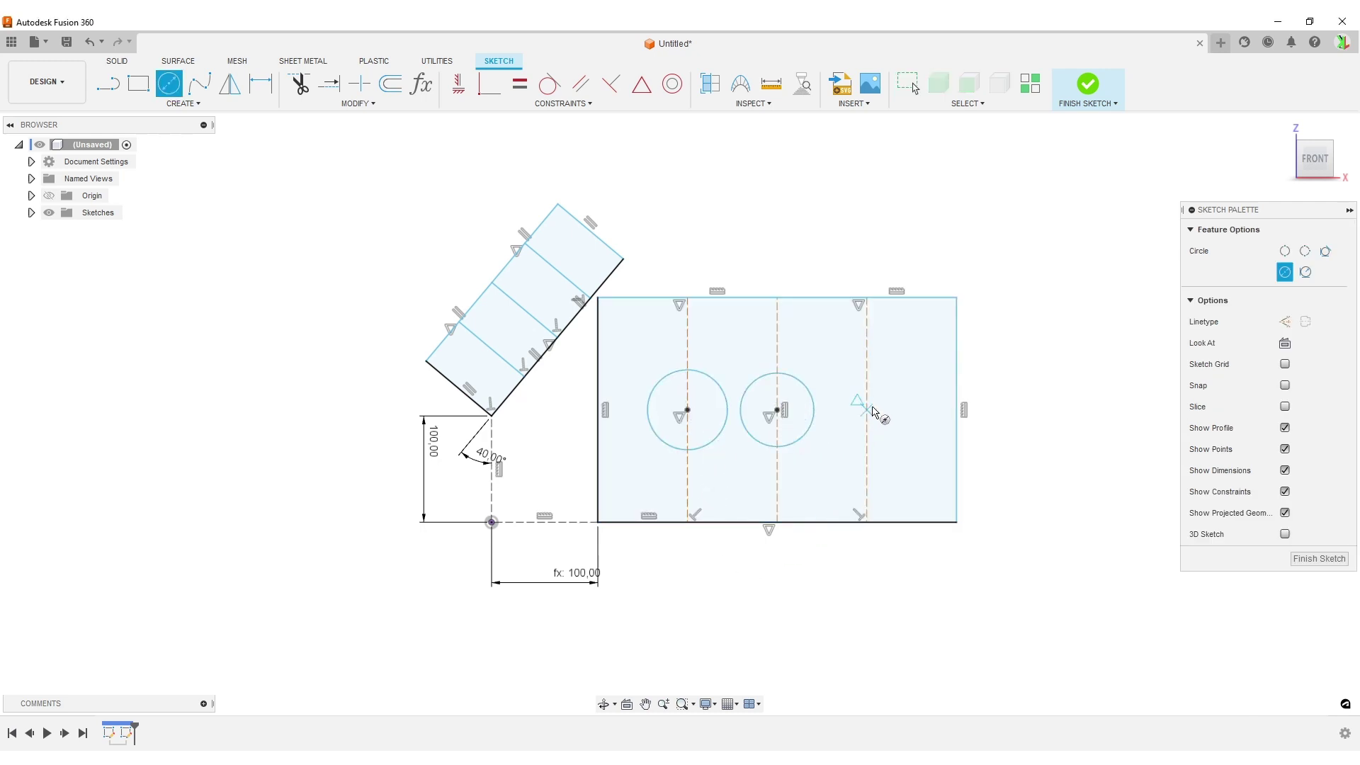
pyautogui.click(866, 409)
pyautogui.click(889, 446)
pyautogui.press('Escape')
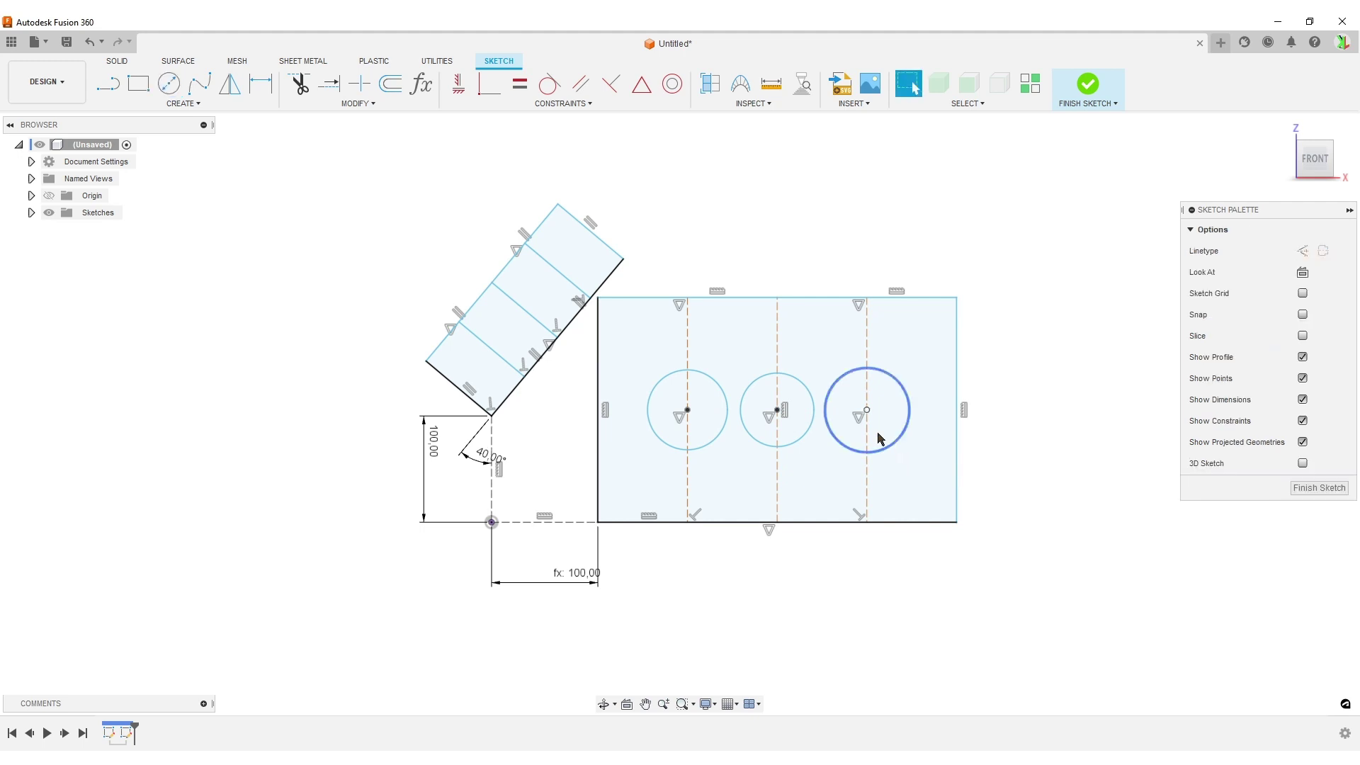
# - Make the three circles in the large rectangle the same size with an Equal constraint
pyautogui.click(848, 376)
pyautogui.keyDown('shift'); pyautogui.click(749, 381); pyautogui.keyUp('shift')
pyautogui.keyDown('shift'); pyautogui.click(660, 383); pyautogui.keyUp('shift')
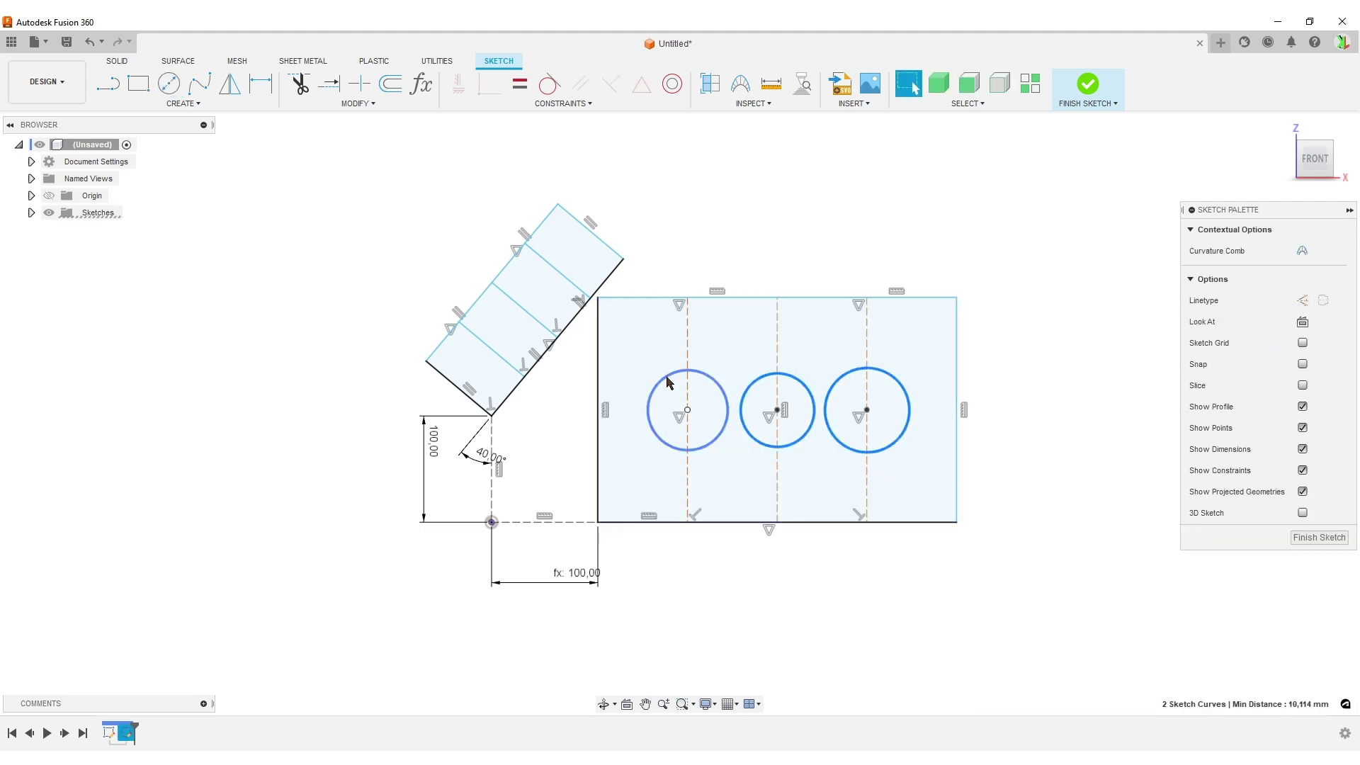
pyautogui.click(950, 604)
pyautogui.click(952, 423)
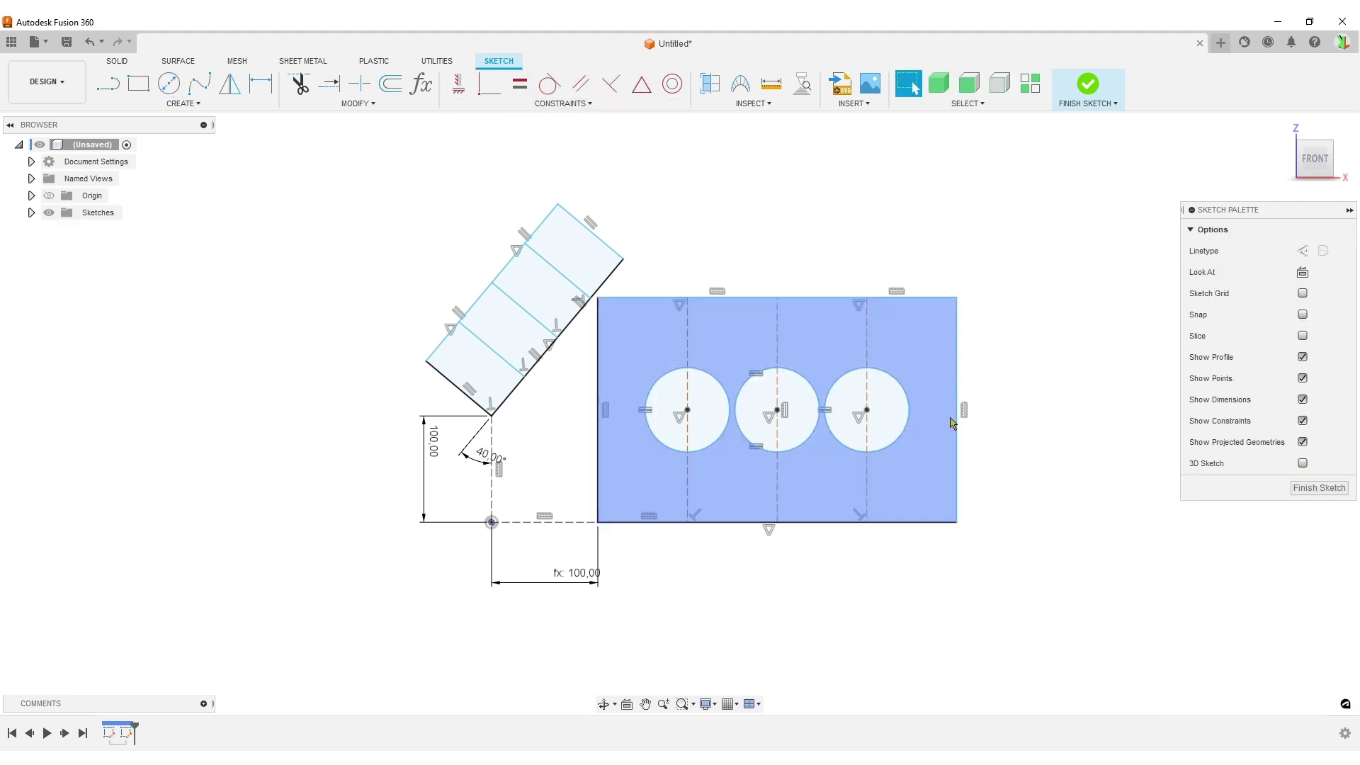
# - Test the circle spacing by stretching the large rectangle sideways and lowering its top edge
pyautogui.moveTo(954, 378)
pyautogui.mouseDown()
pyautogui.moveTo(963, 364)
pyautogui.moveTo(1127, 362)
pyautogui.mouseUp()
pyautogui.click(1071, 612)
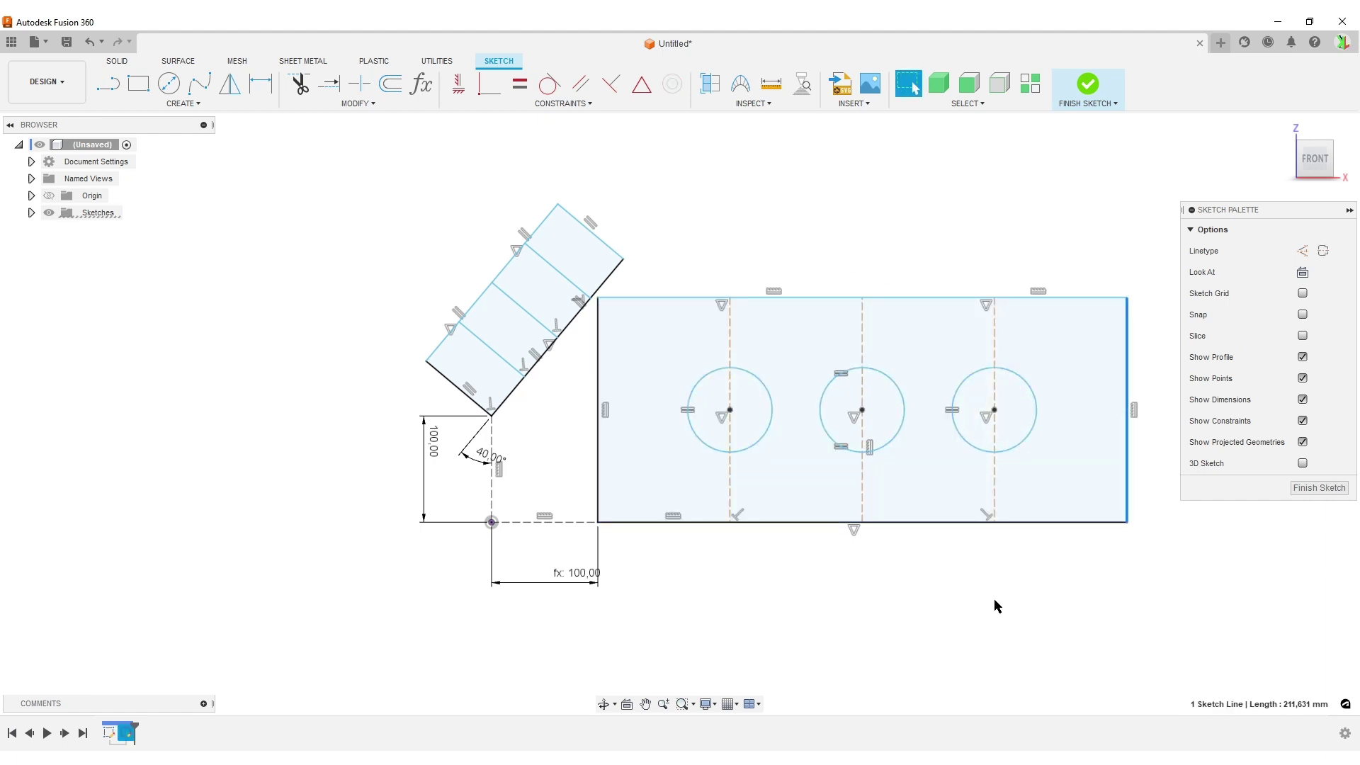
pyautogui.click(750, 371)
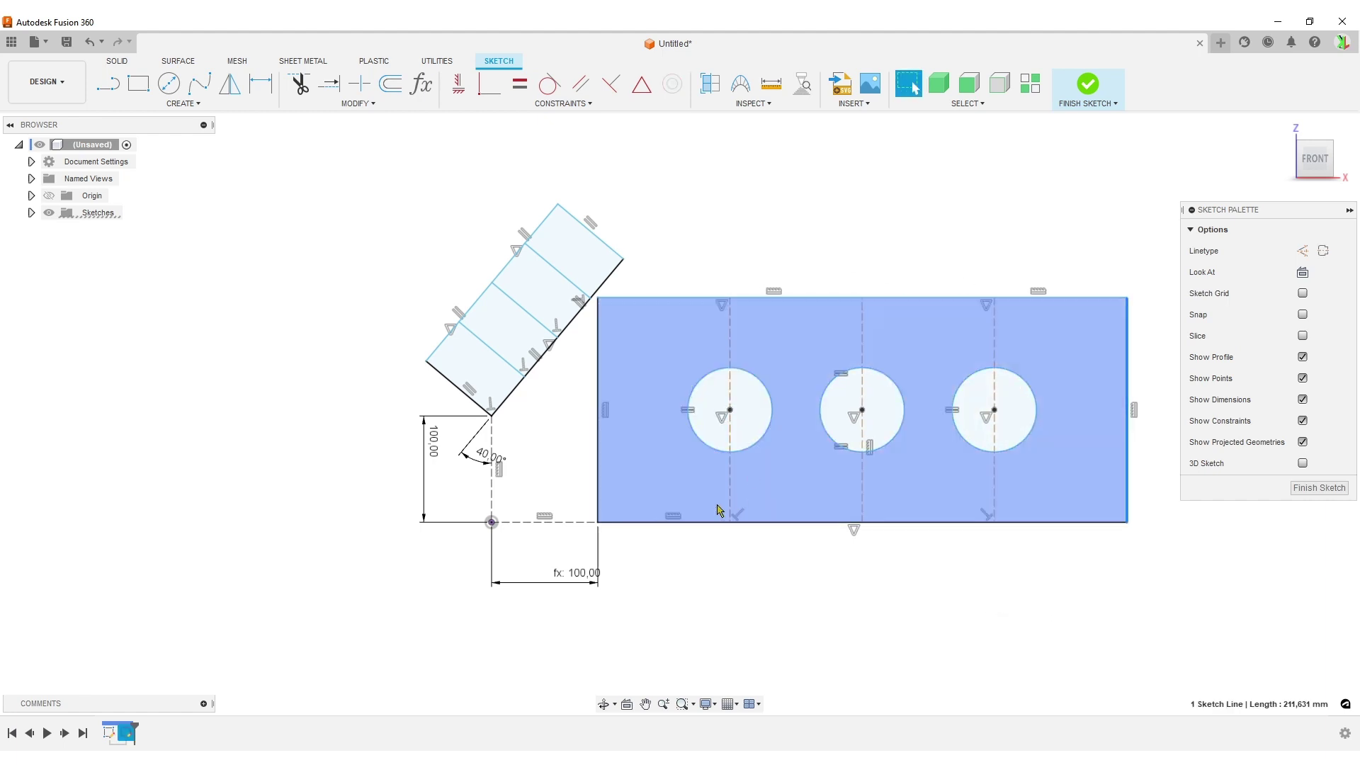
pyautogui.moveTo(641, 298); pyautogui.dragTo(624, 372)
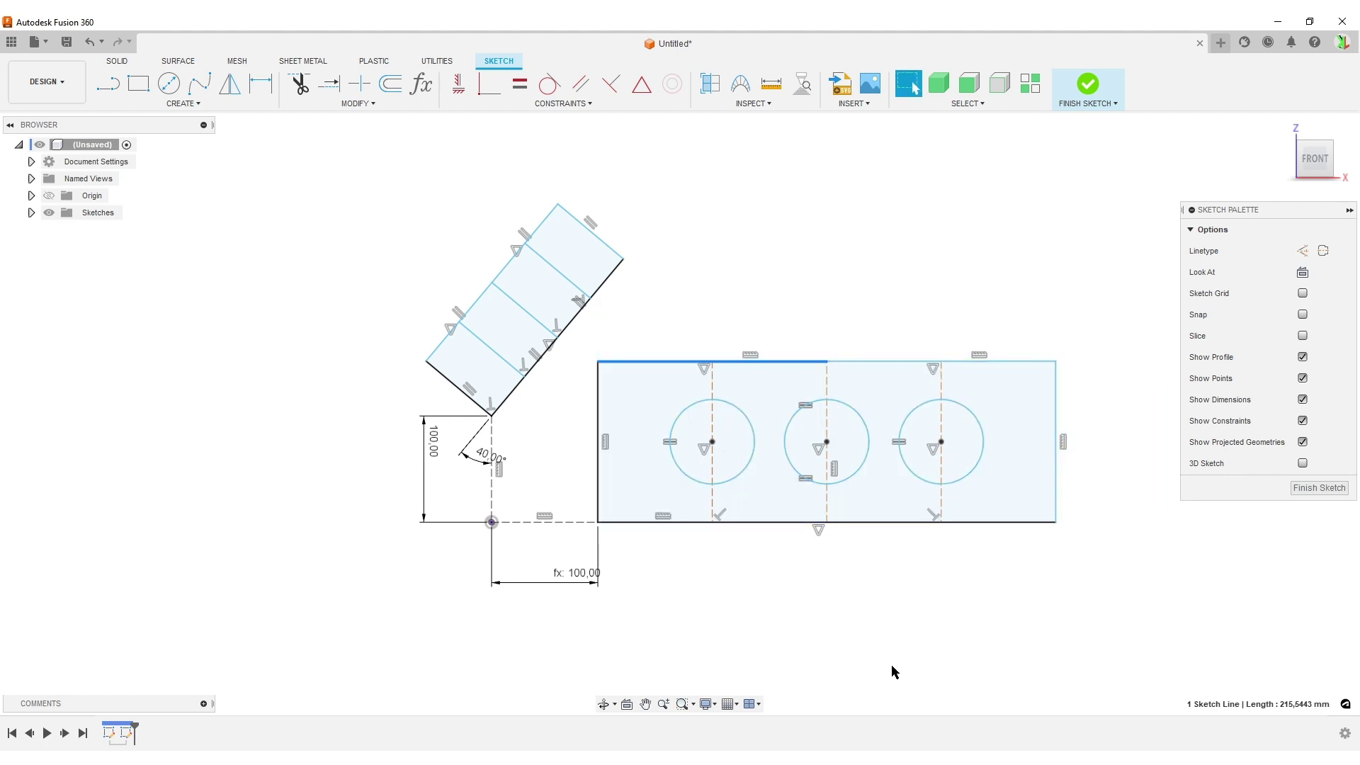
pyautogui.click(756, 482)
# - Undo the recent edits back to where the centre dividers of both rectangles are construction lines and their edges are unbroken
pyautogui.click(90, 42)
pyautogui.click(90, 42)
pyautogui.click(90, 42)
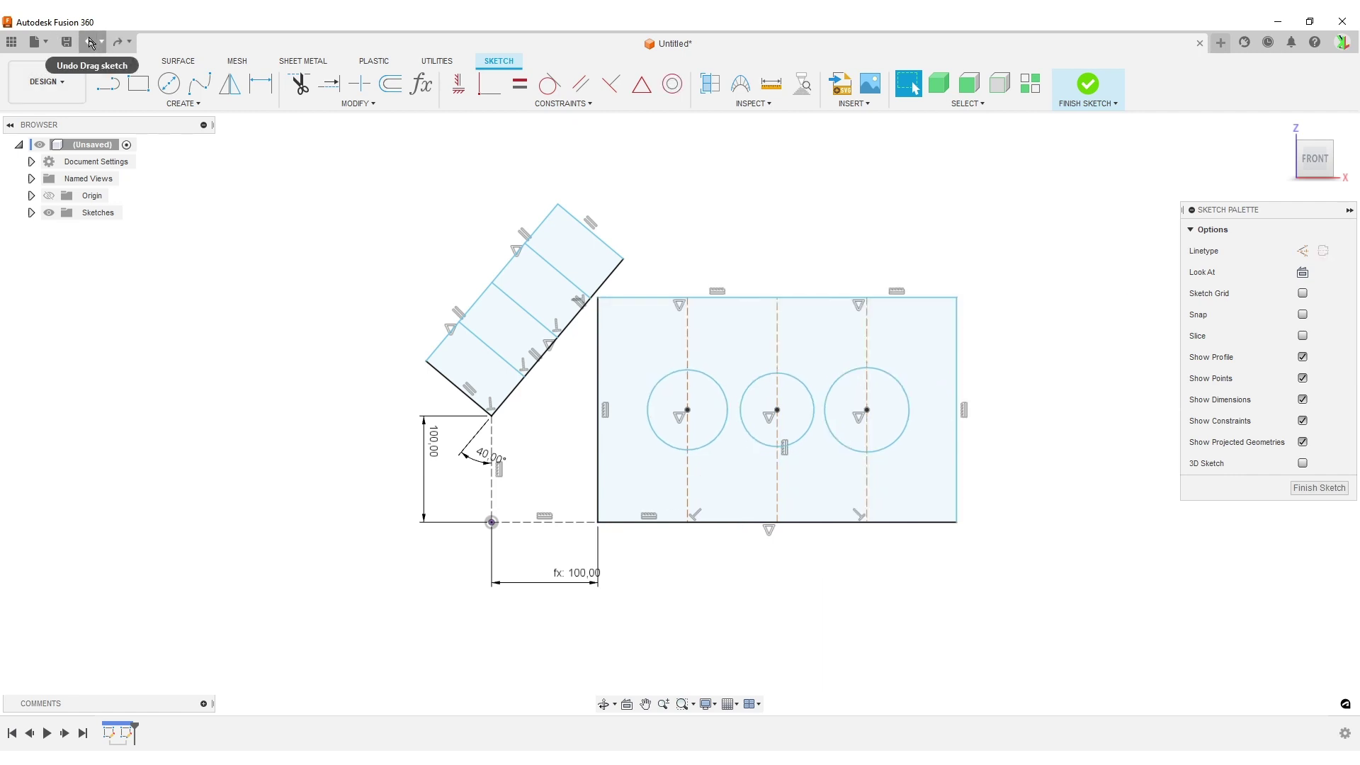
pyautogui.click(90, 43)
pyautogui.click(90, 43)
pyautogui.click(90, 43)
pyautogui.click(90, 42)
pyautogui.click(90, 42)
pyautogui.click(90, 42)
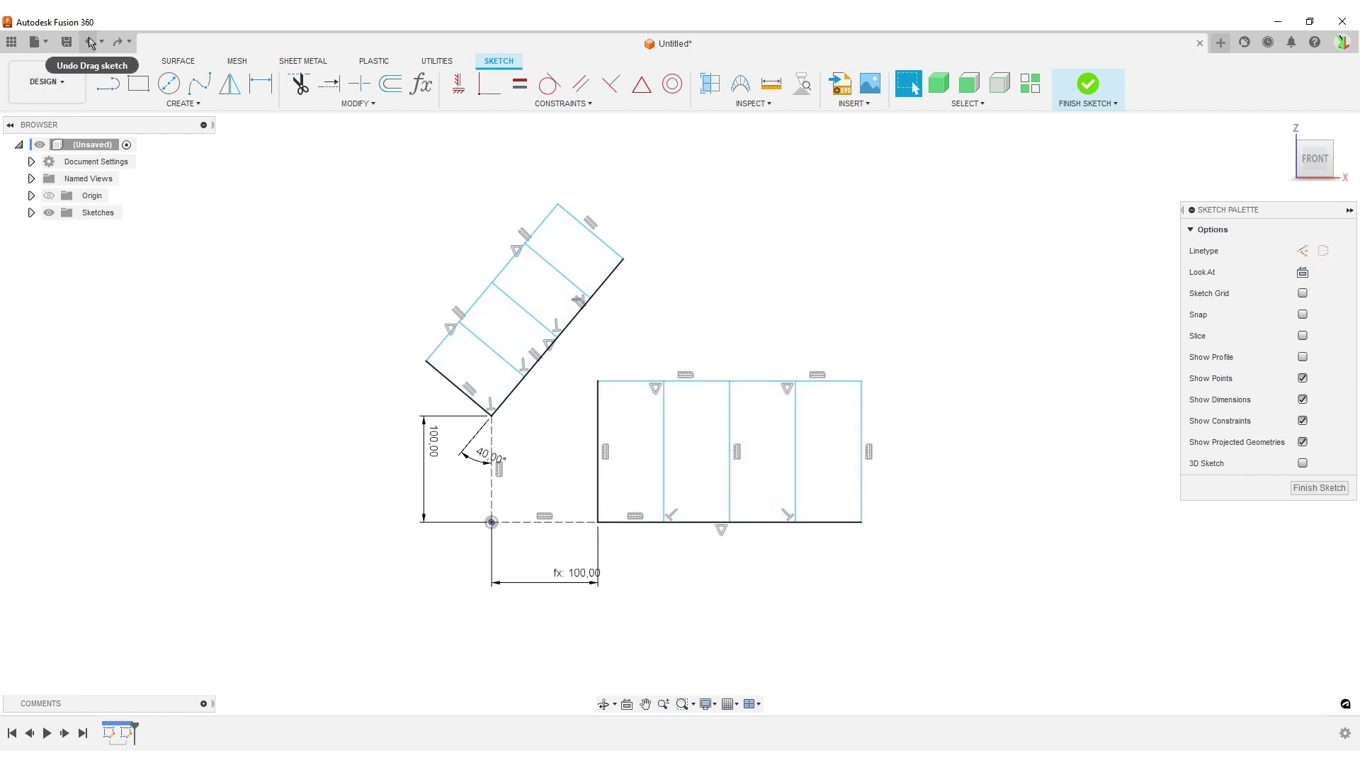
pyautogui.click(90, 42)
pyautogui.click(90, 43)
pyautogui.click(90, 42)
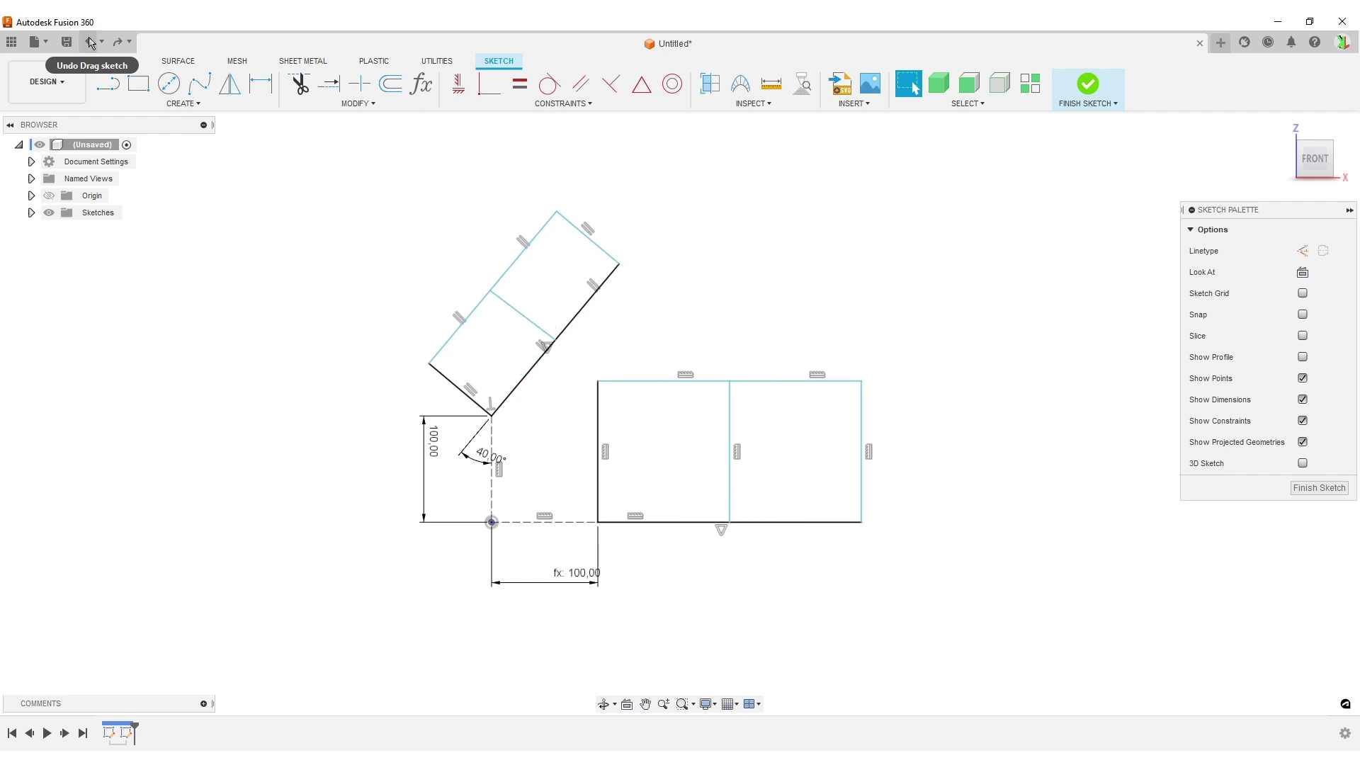
pyautogui.click(90, 43)
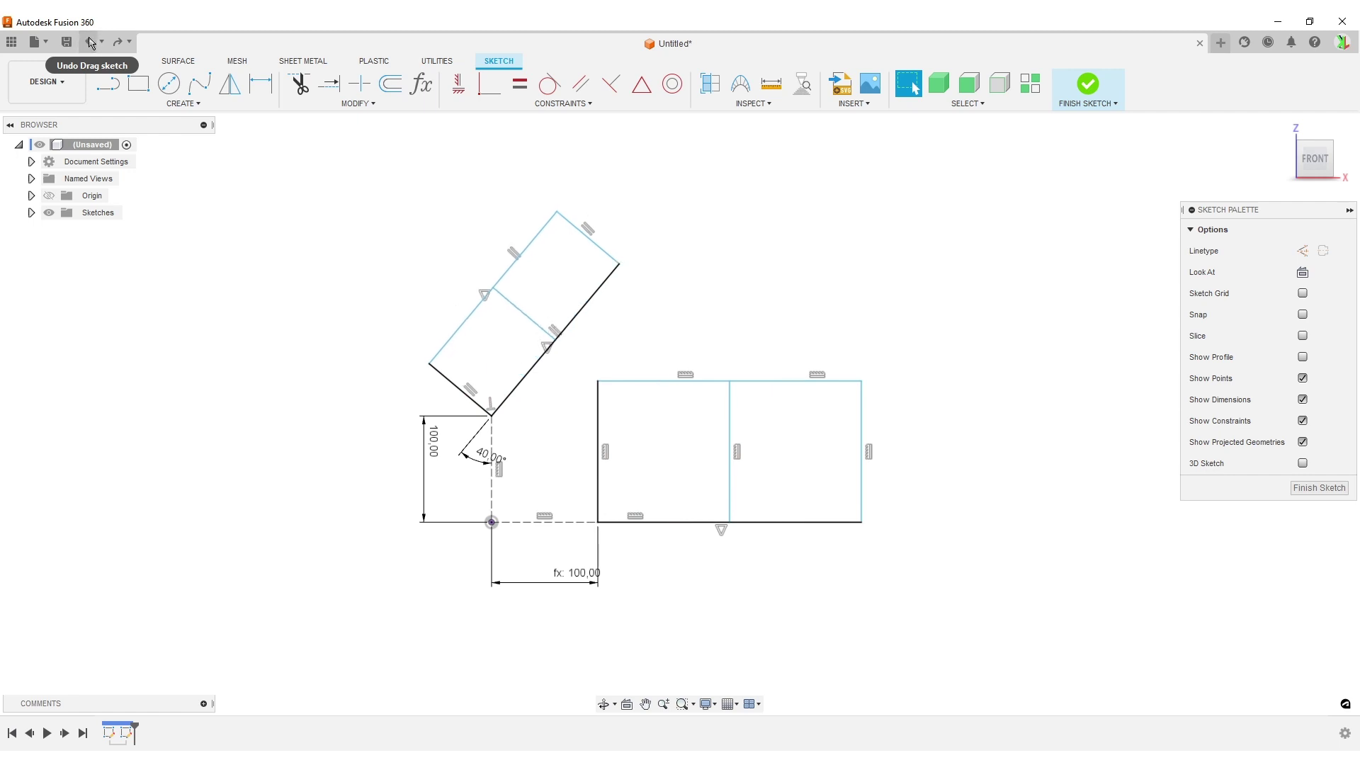
pyautogui.click(90, 43)
pyautogui.click(90, 43)
pyautogui.click(90, 42)
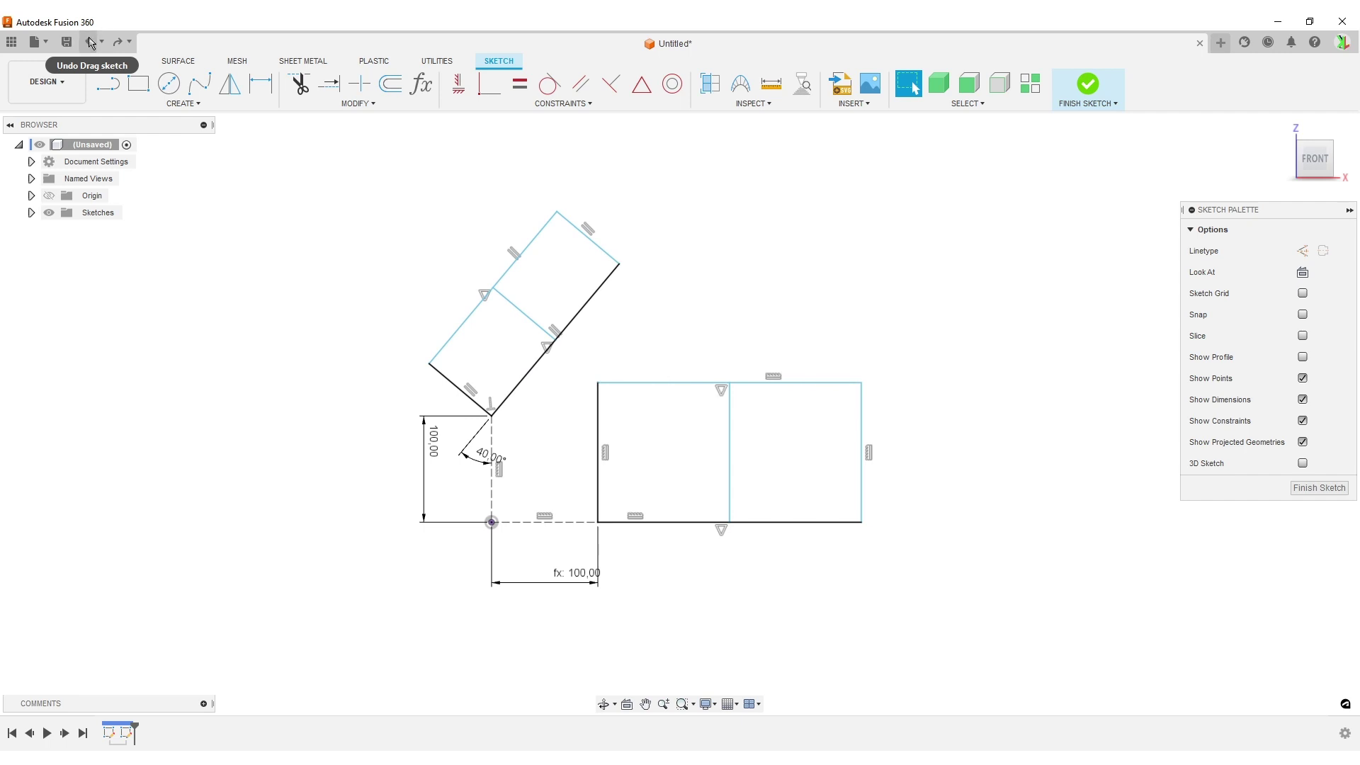
pyautogui.click(91, 43)
# - Delete all inner lines of the tilted rectangle and the centre construction line of the large rectangle
pyautogui.click(496, 339)
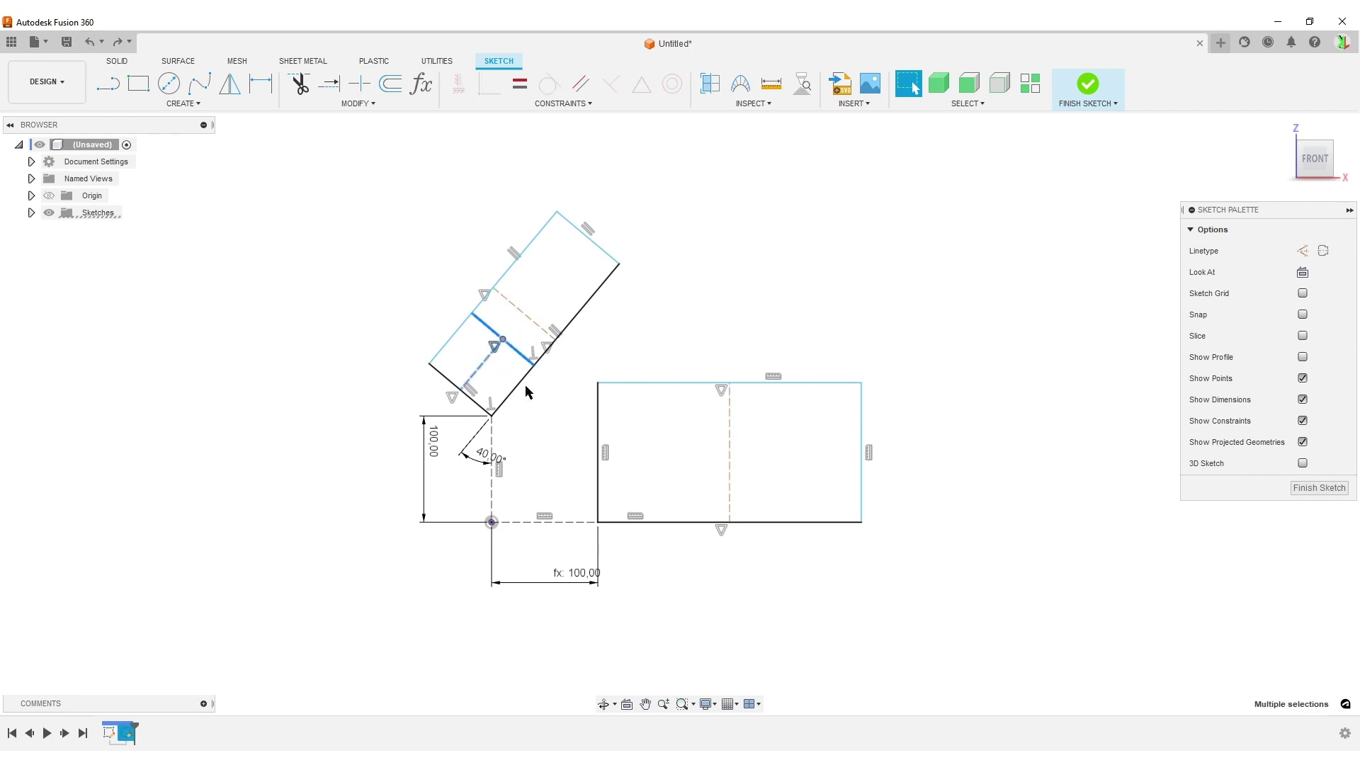
pyautogui.press('Delete')
pyautogui.click(737, 443)
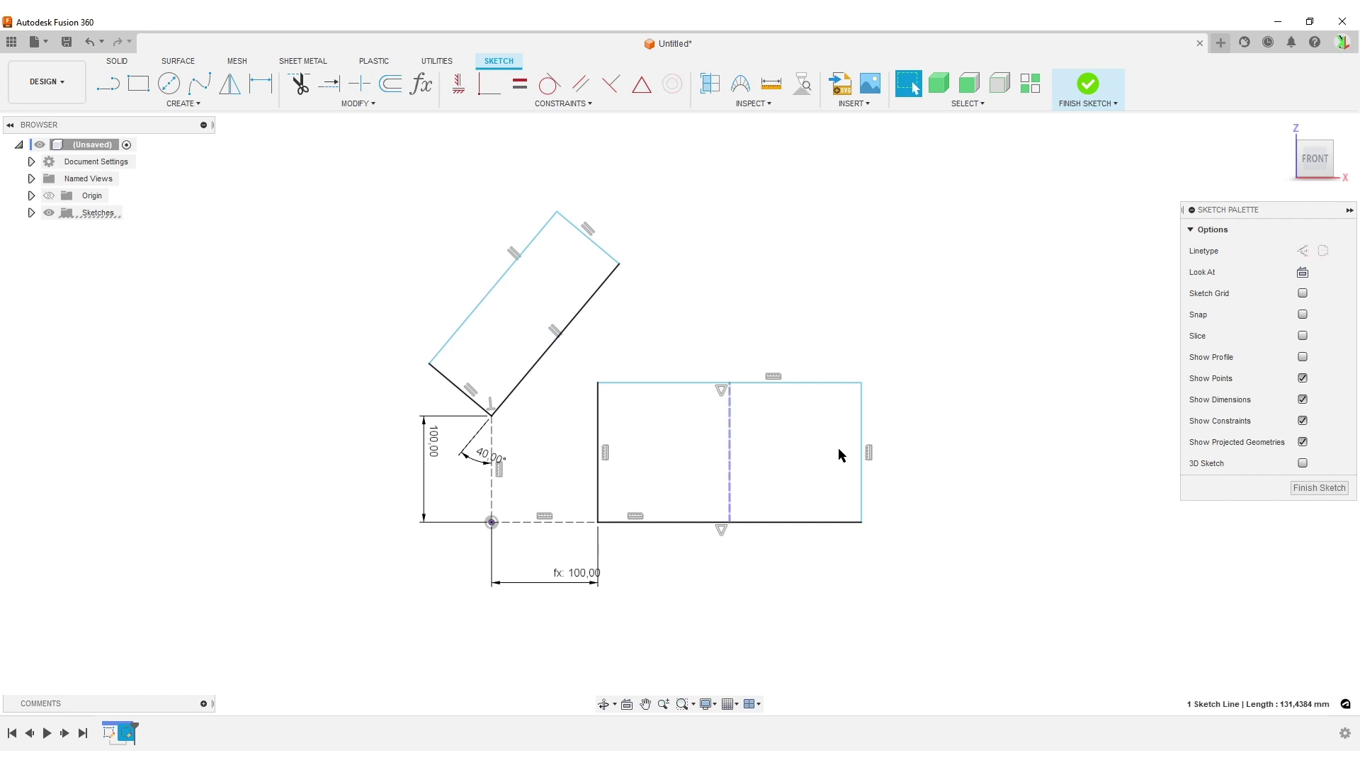
pyautogui.press('Delete')
# - Stretch the large rectangle wider and taller by its free corner, and widen the tilted rectangle by its upper corner
pyautogui.moveTo(865, 383); pyautogui.dragTo(1024, 425)
pyautogui.moveTo(557, 214); pyautogui.dragTo(516, 179)
pyautogui.moveTo(1024, 426); pyautogui.dragTo(1053, 354)
pyautogui.click(926, 212)
# - Draw a smaller two-point rectangle inside the large rectangle, clear of all its edges
pyautogui.click(139, 85)
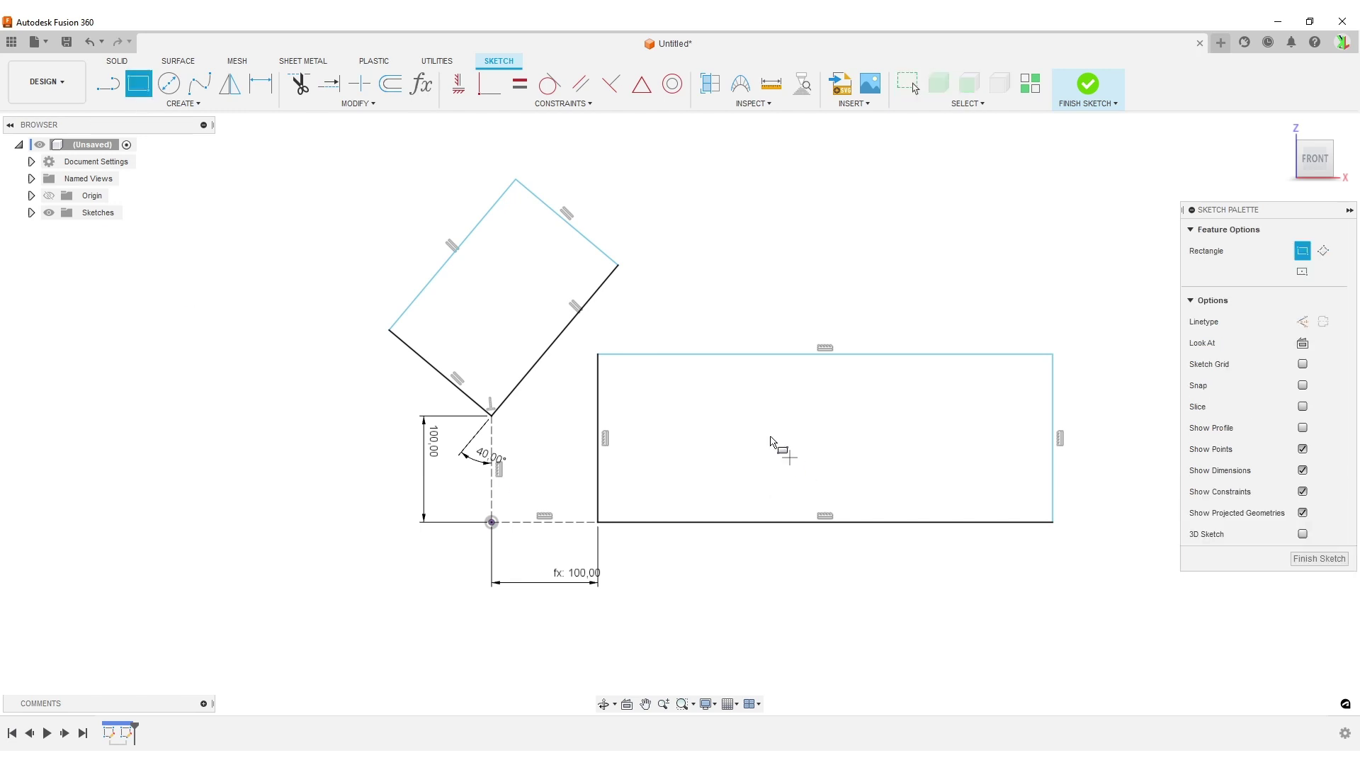
pyautogui.click(697, 402)
pyautogui.click(973, 489)
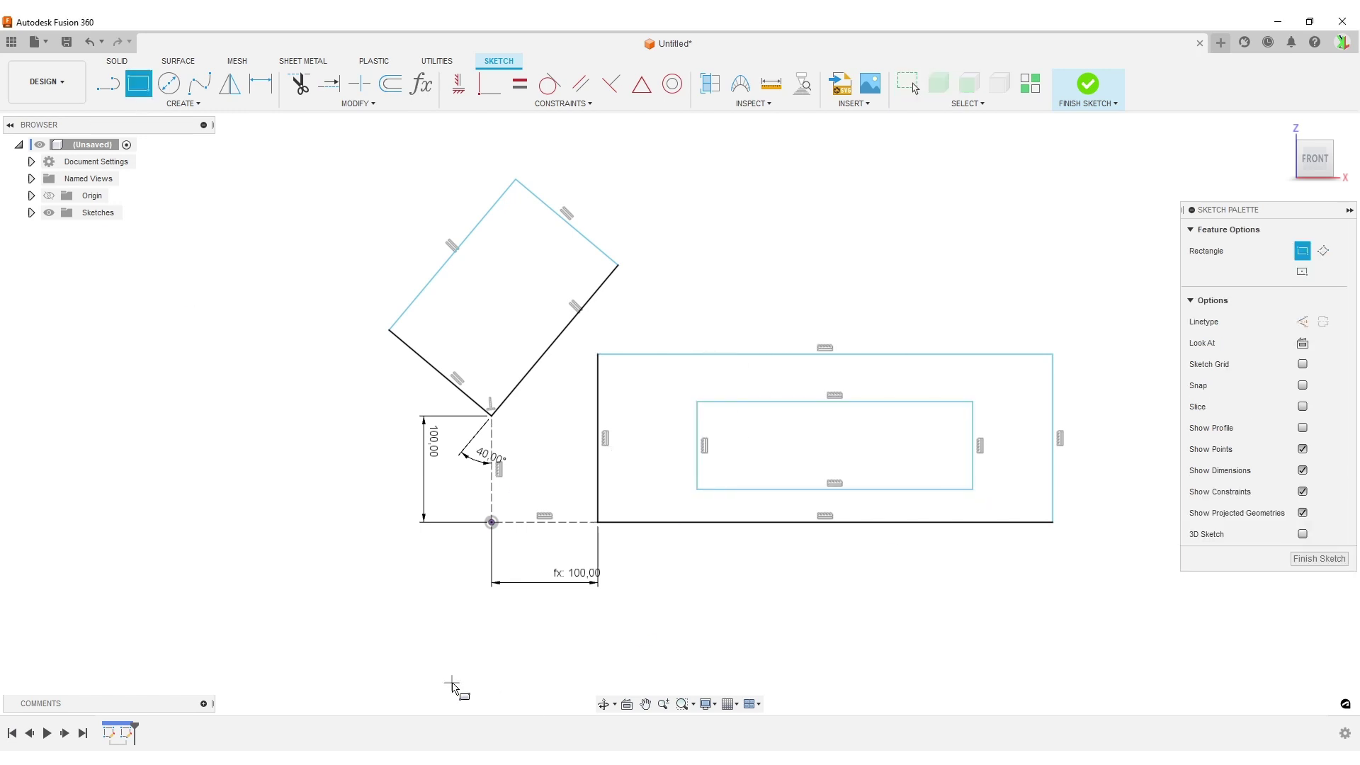
# - Draw a diagonal construction line across the large rectangle from its upper-left corner to its lower-right corner
pyautogui.click(108, 83)
pyautogui.click(1306, 251)
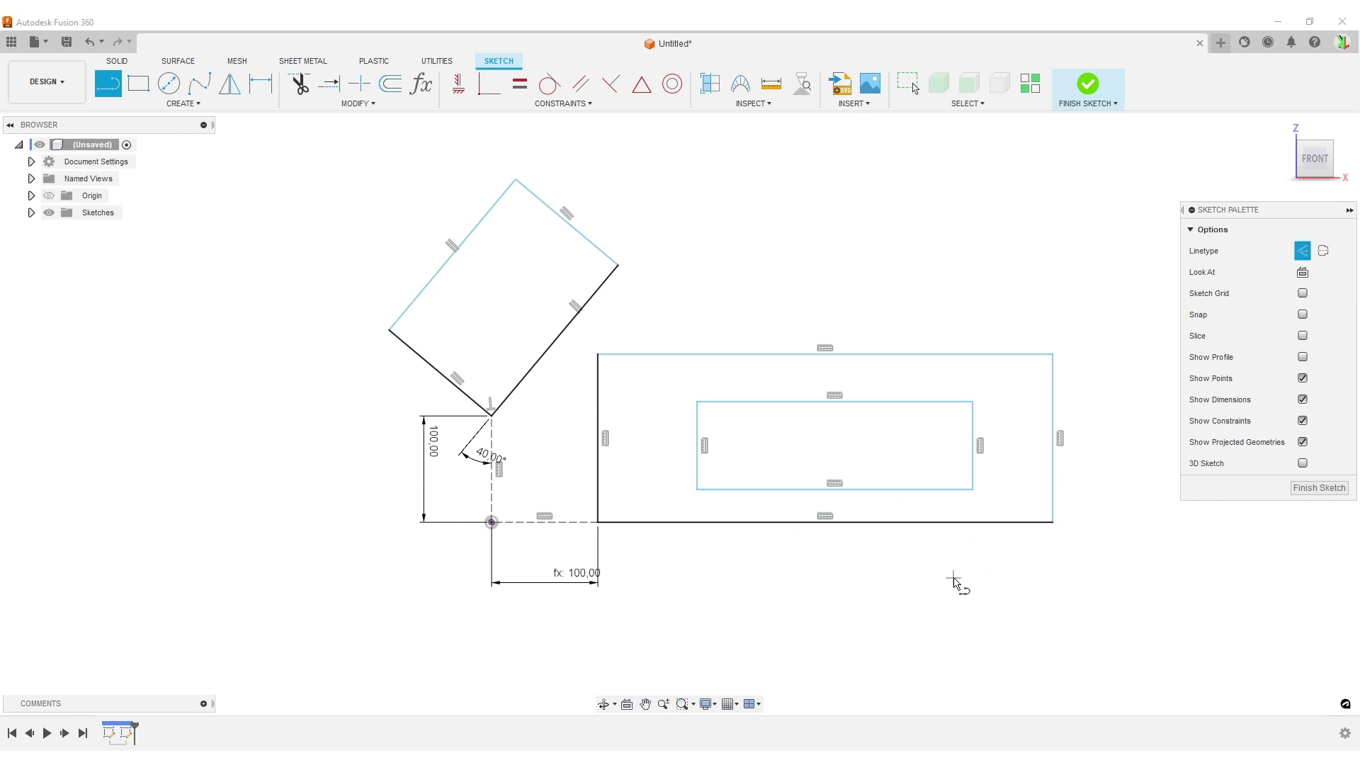
pyautogui.click(598, 355)
pyautogui.doubleClick(1053, 522)
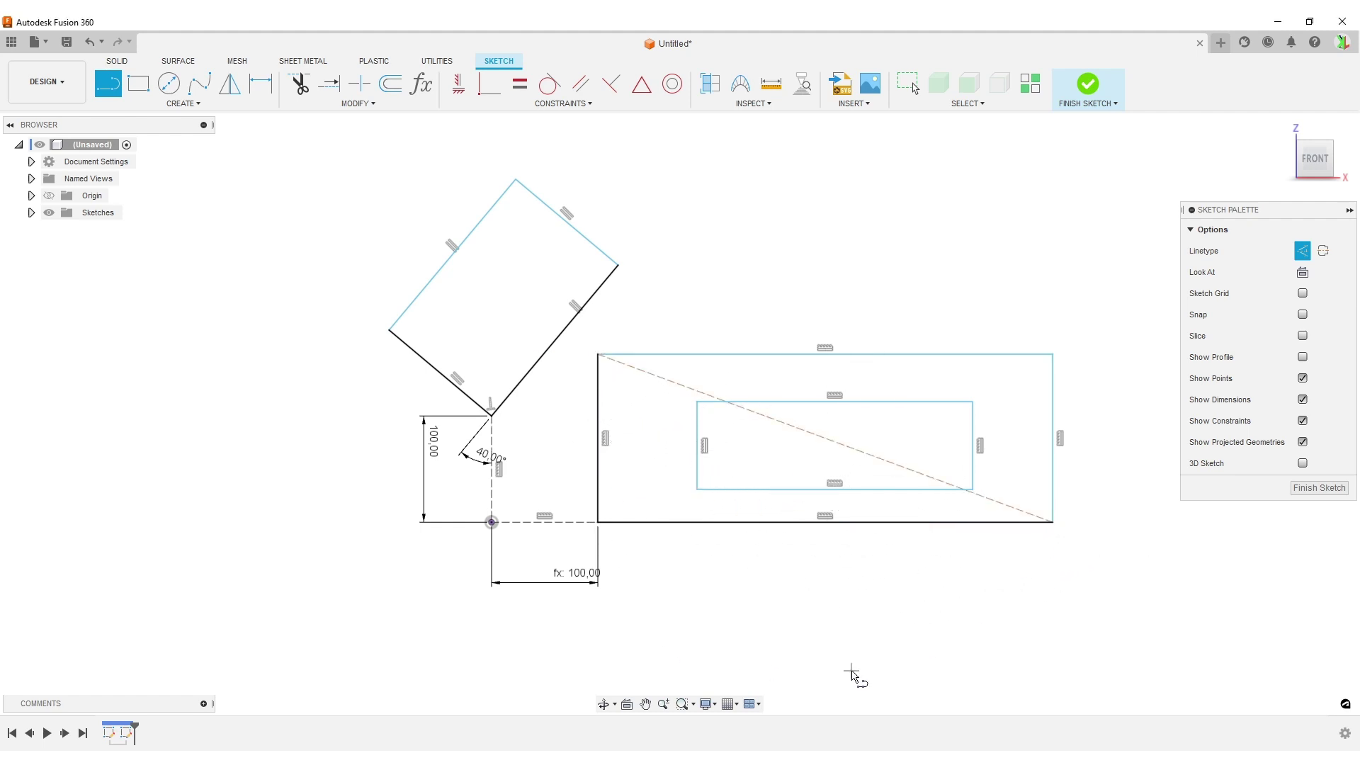
# - Draw a diagonal construction line across the large rectangle's inner rectangle and join the midpoints of both diagonals with a Midpoint constraint
pyautogui.click(973, 403)
pyautogui.doubleClick(698, 489)
pyautogui.click(641, 83)
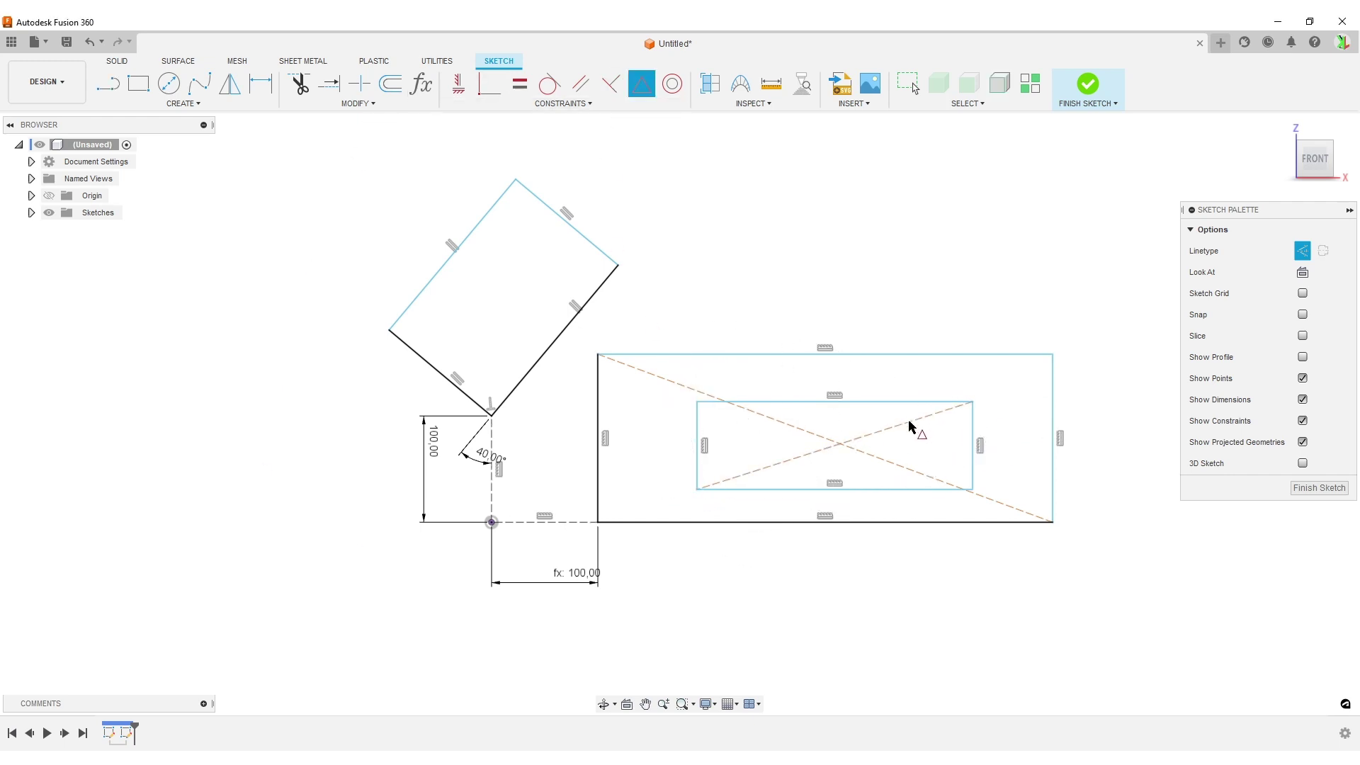
pyautogui.click(883, 433)
pyautogui.click(881, 459)
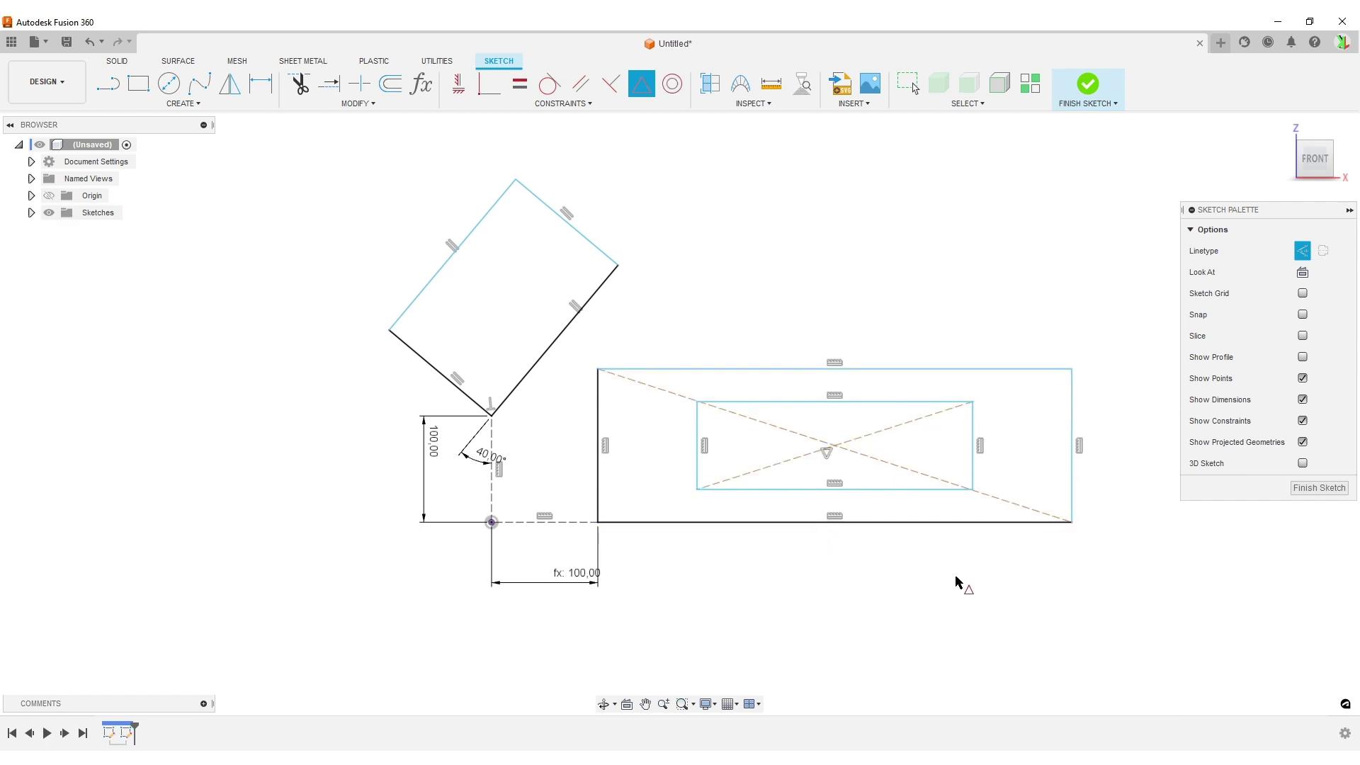
pyautogui.press('Escape')
# - Reshape the large rectangle and the rectangle centred inside it by moving the outer corner and the inner right side
pyautogui.moveTo(1072, 367); pyautogui.dragTo(1031, 337)
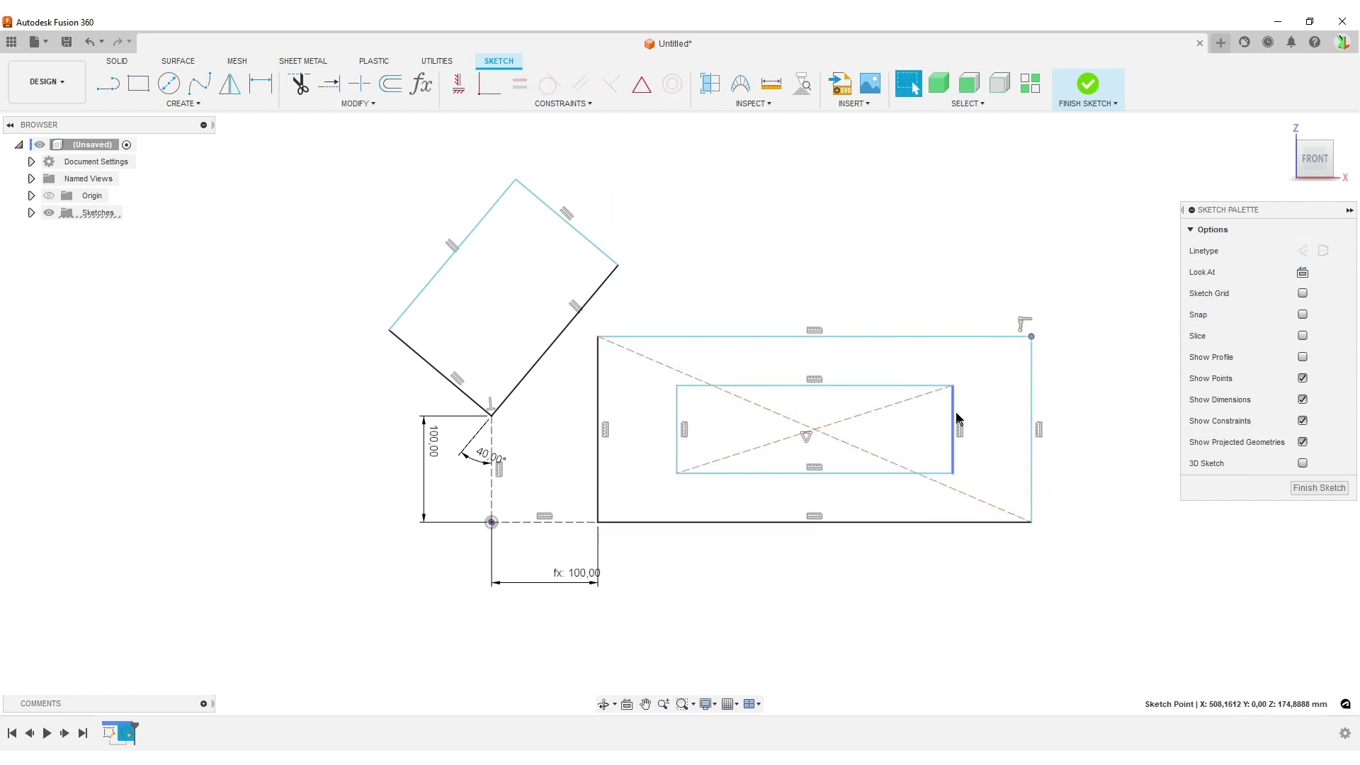
pyautogui.moveTo(956, 418)
pyautogui.mouseDown()
pyautogui.moveTo(1082, 425)
pyautogui.moveTo(942, 425)
pyautogui.moveTo(896, 391)
pyautogui.moveTo(899, 267)
pyautogui.moveTo(890, 386)
pyautogui.moveTo(911, 275)
pyautogui.moveTo(1032, 304)
pyautogui.moveTo(1031, 407)
pyautogui.mouseUp()
pyautogui.click(962, 381)
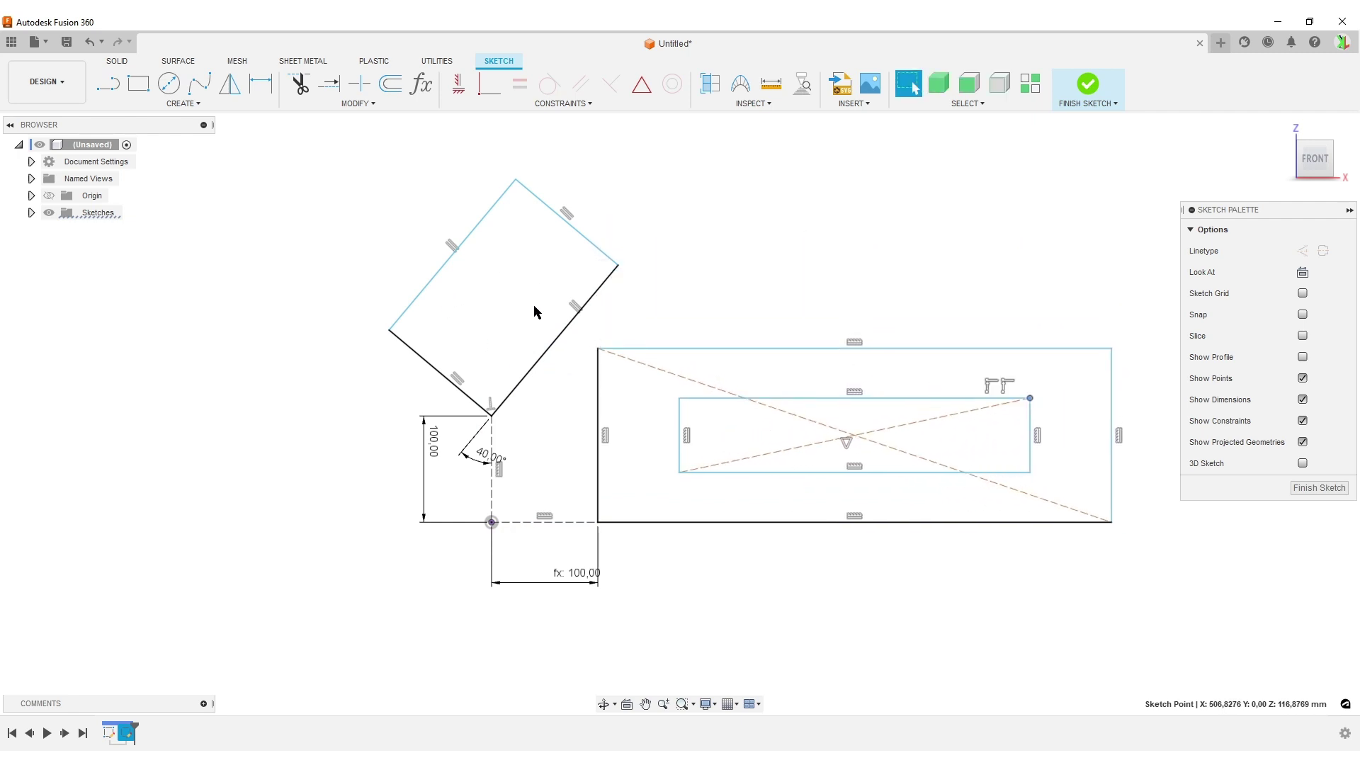
# - Draw a solid three-point rectangle about 98 mm long inside the tilted rectangle and make its long side parallel to the outer one
pyautogui.click(137, 83)
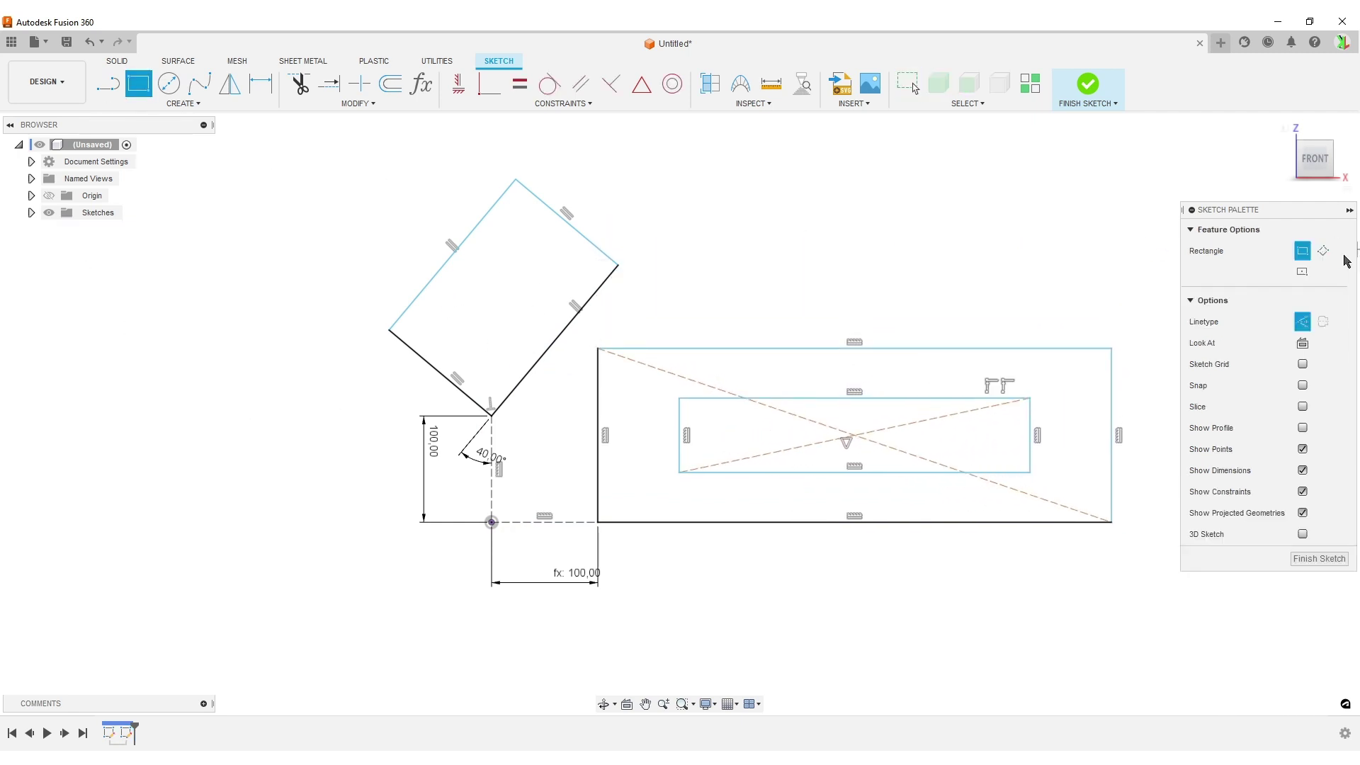
pyautogui.click(1323, 251)
pyautogui.scroll(-2, 474, 310)
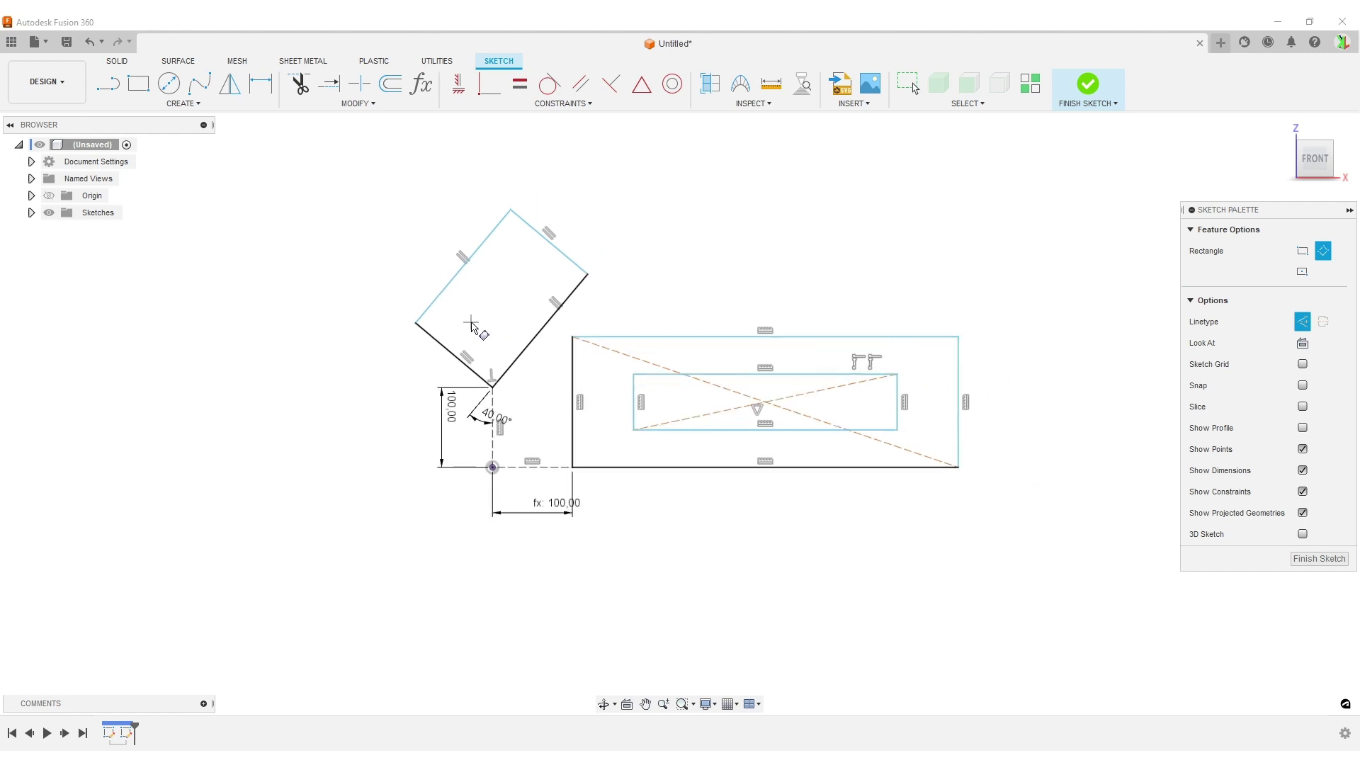
pyautogui.click(459, 314)
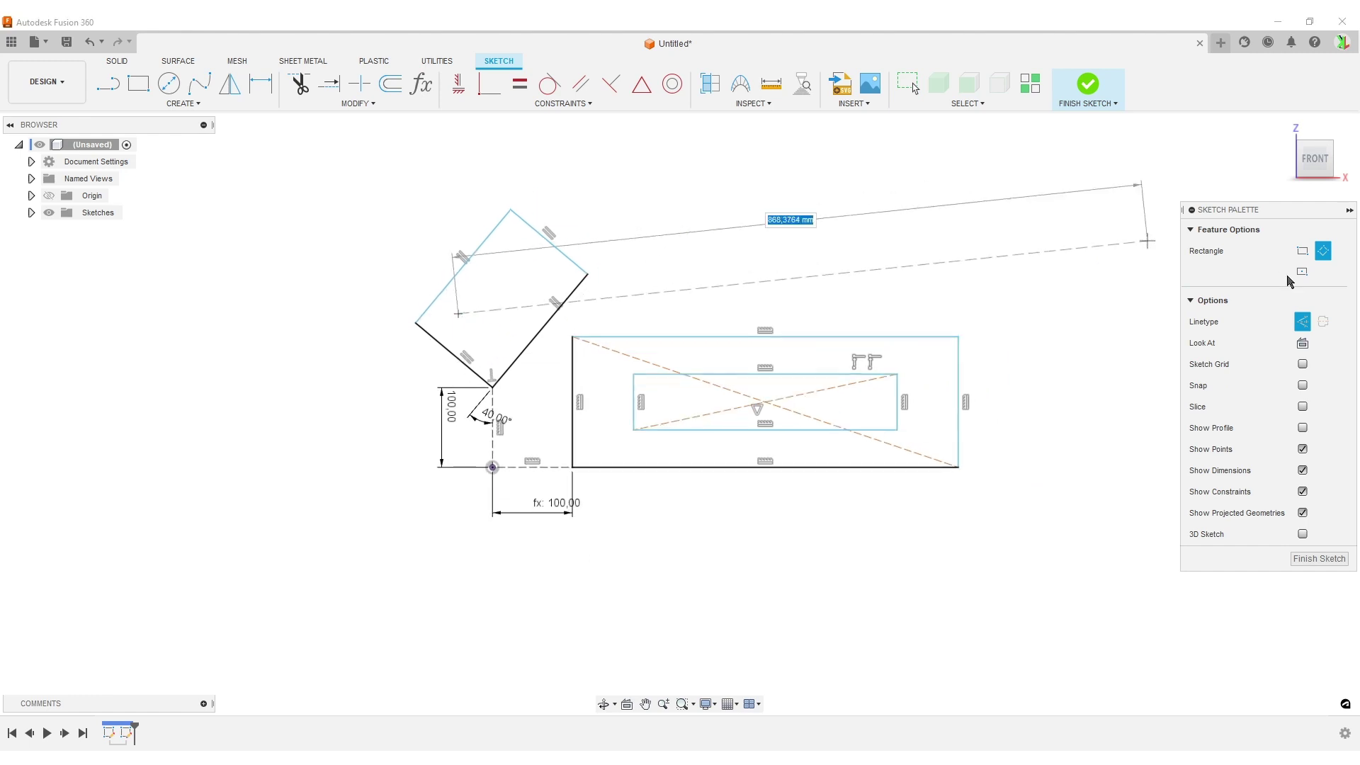
pyautogui.click(1303, 322)
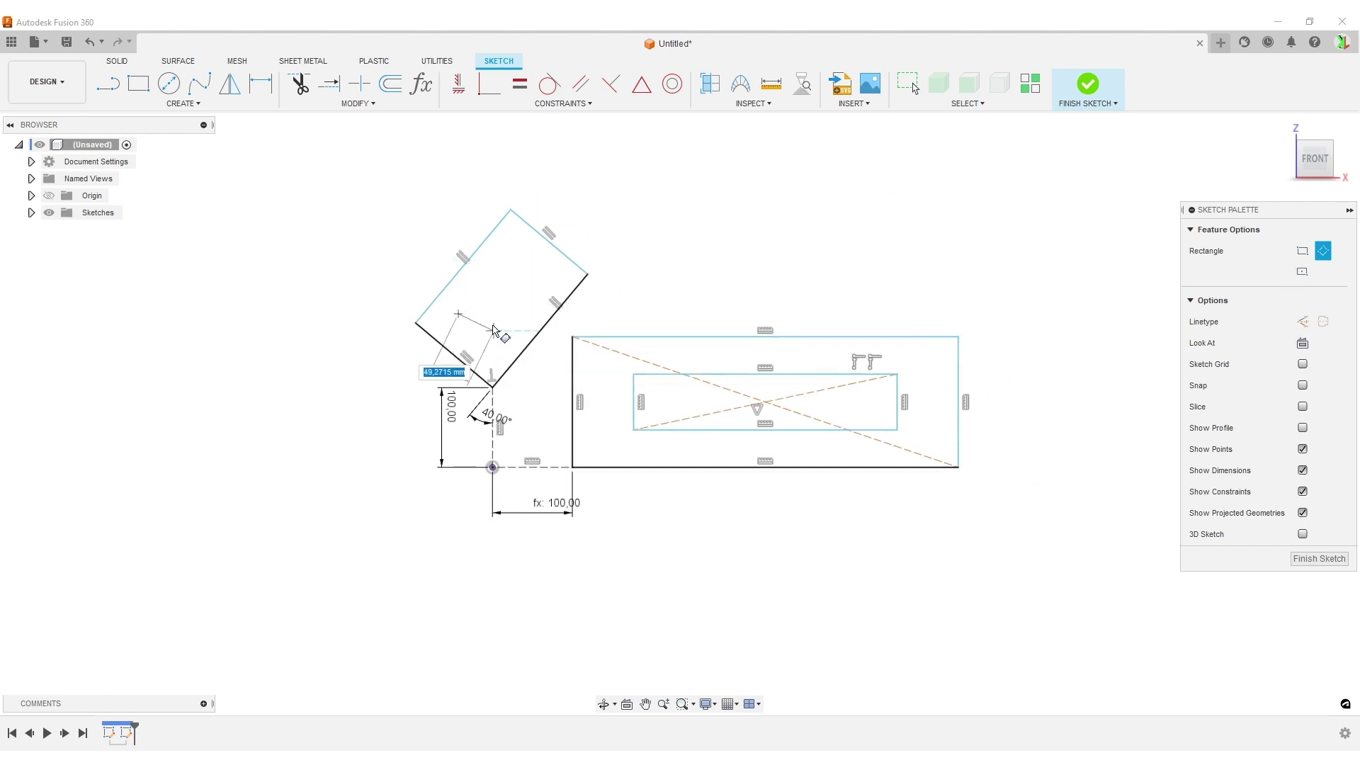
pyautogui.click(505, 342)
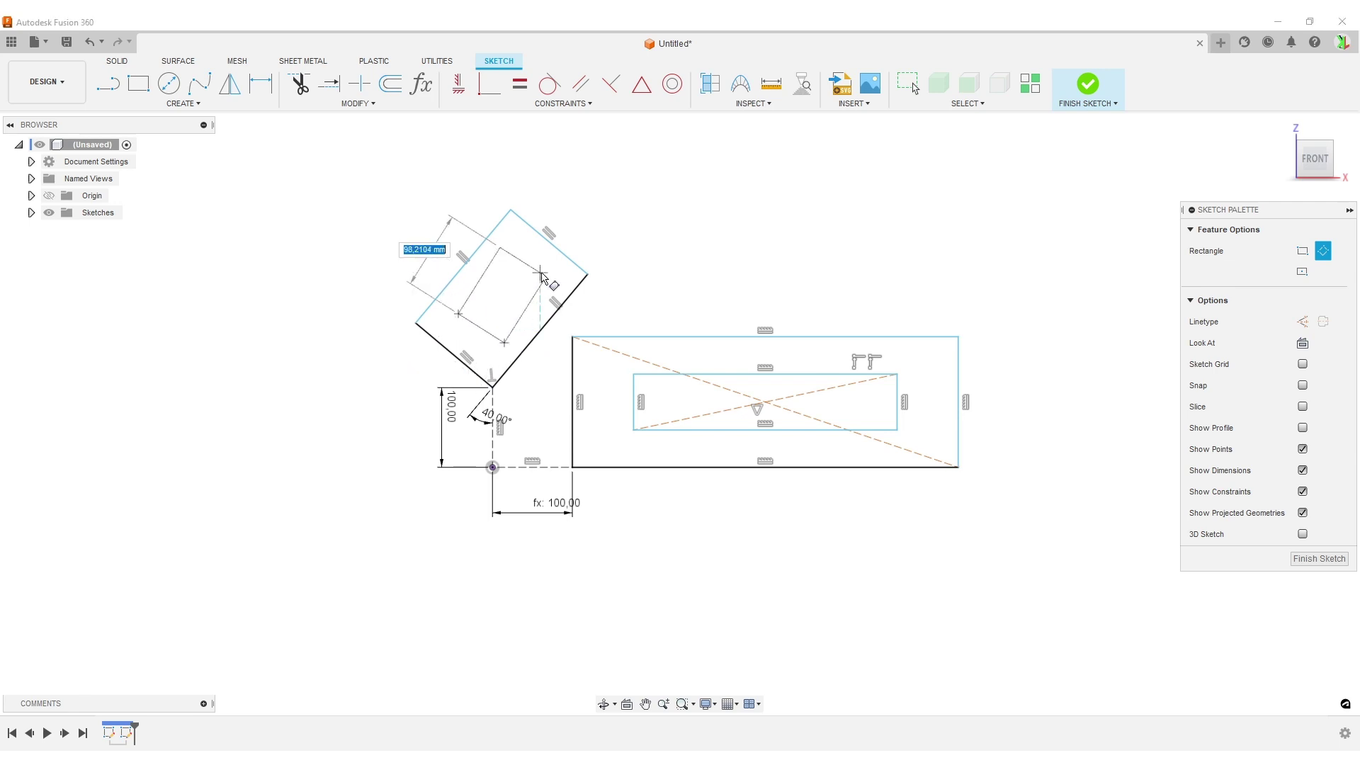
pyautogui.click(500, 248)
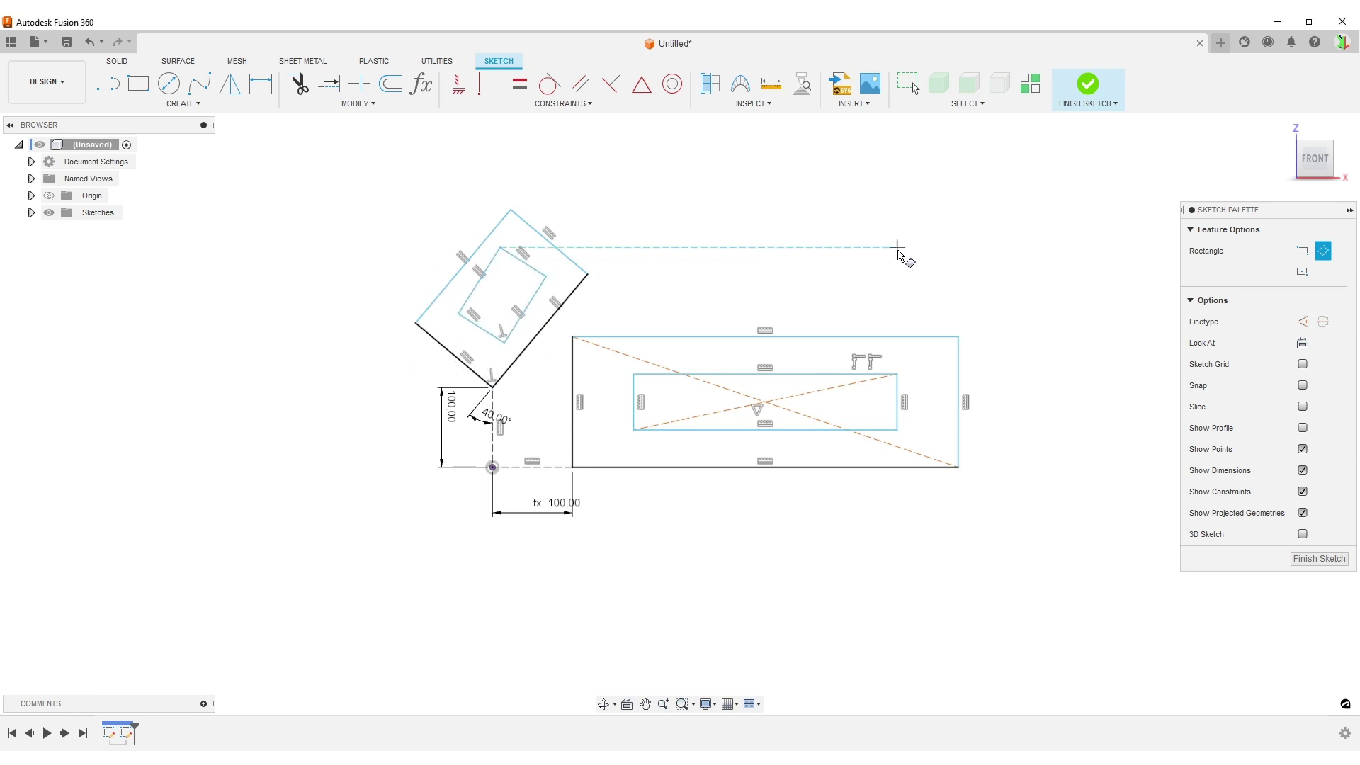
pyautogui.click(581, 84)
pyautogui.moveTo(481, 288); pyautogui.dragTo(461, 267)
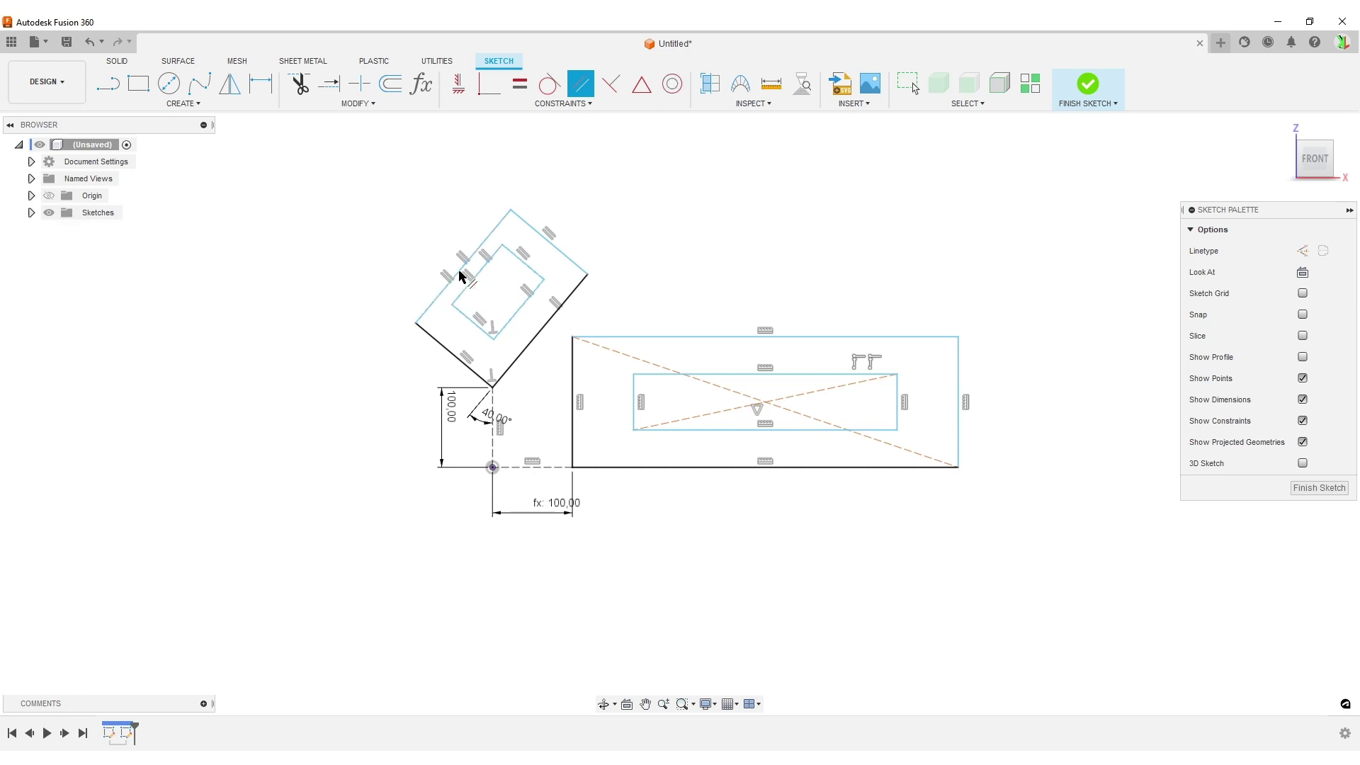
# - Draw one diagonal construction line in each of the two tilted rectangles and join their midpoints with a Midpoint constraint
pyautogui.click(106, 82)
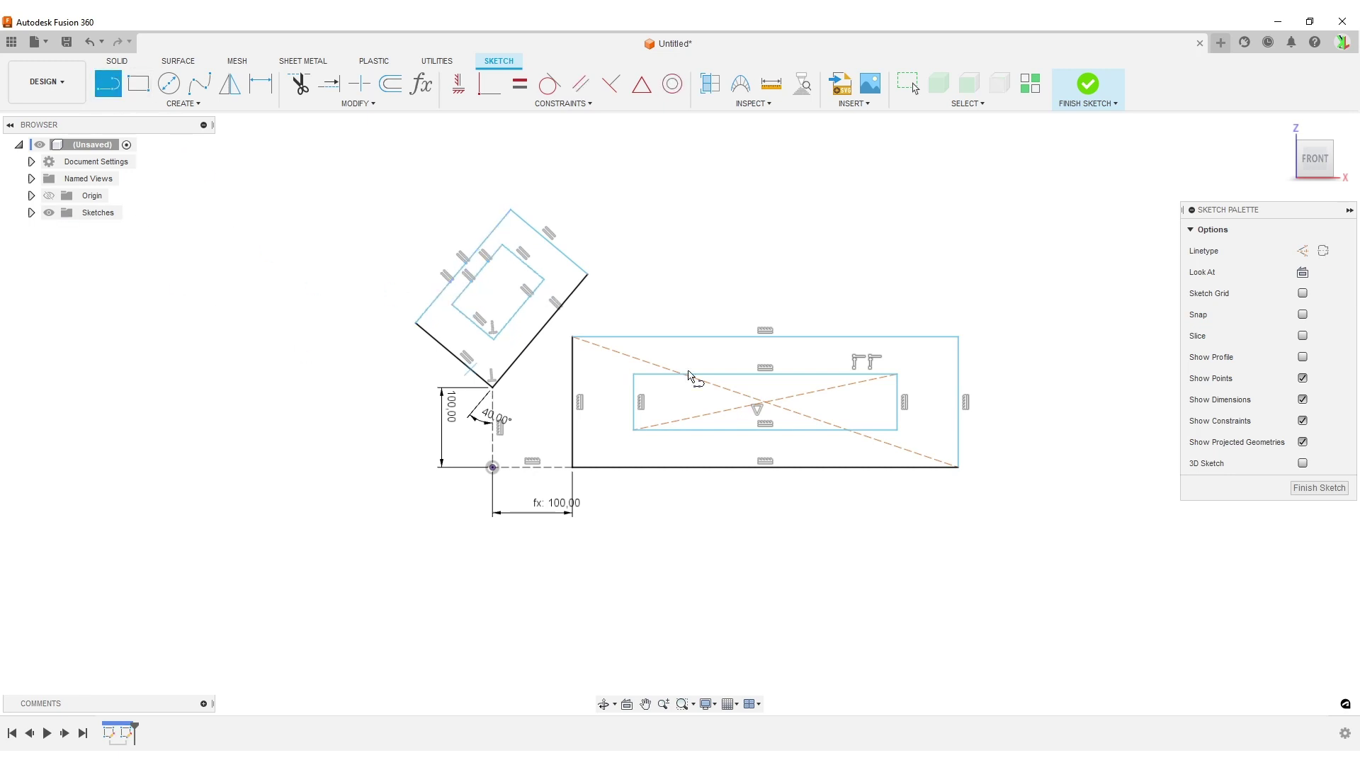
pyautogui.click(1302, 254)
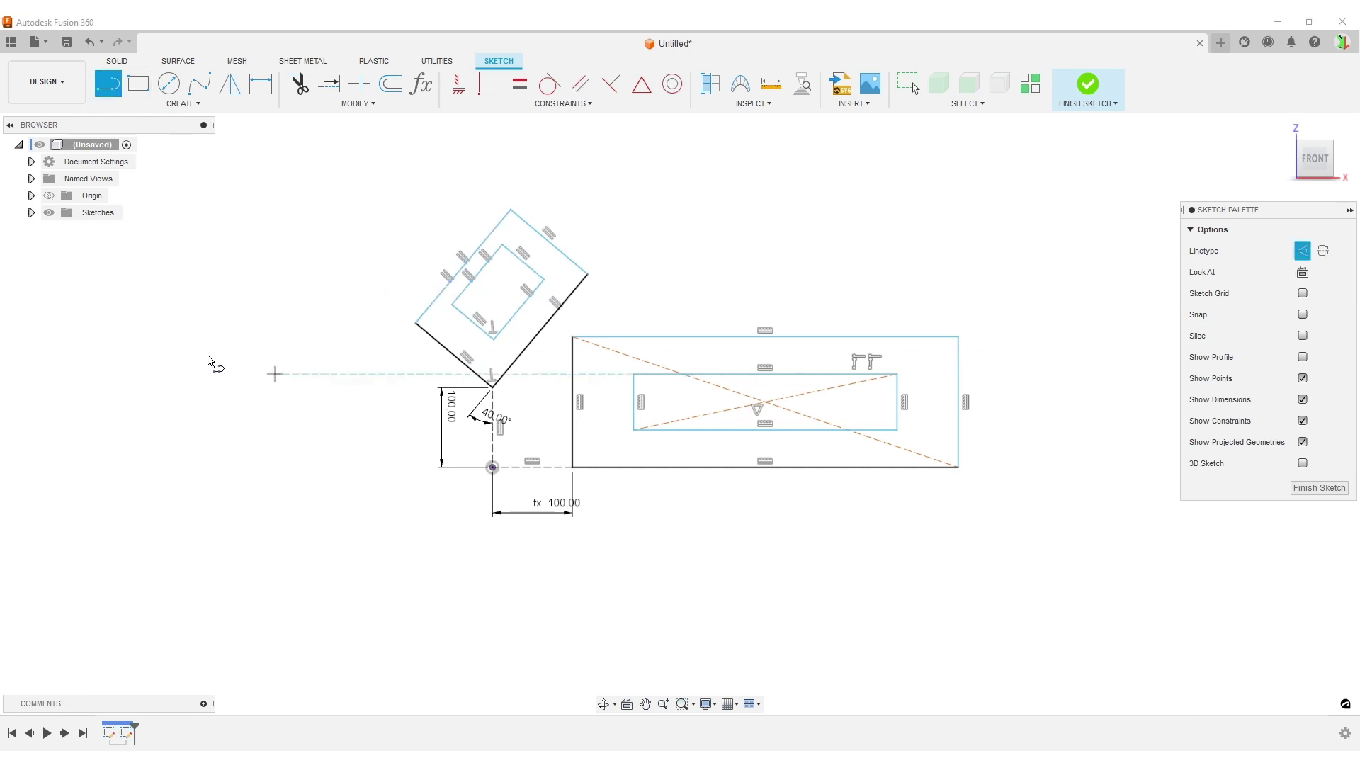
pyautogui.click(417, 324)
pyautogui.doubleClick(587, 275)
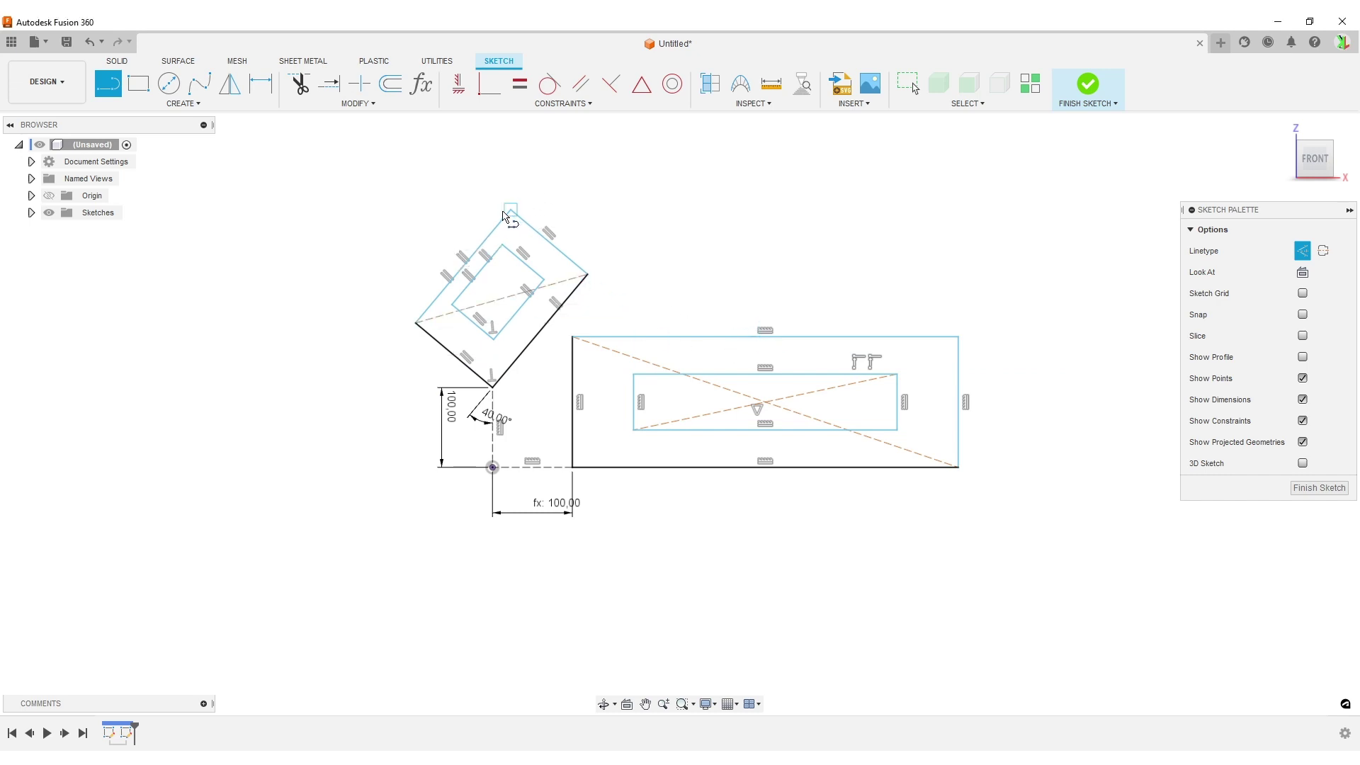
pyautogui.click(502, 245)
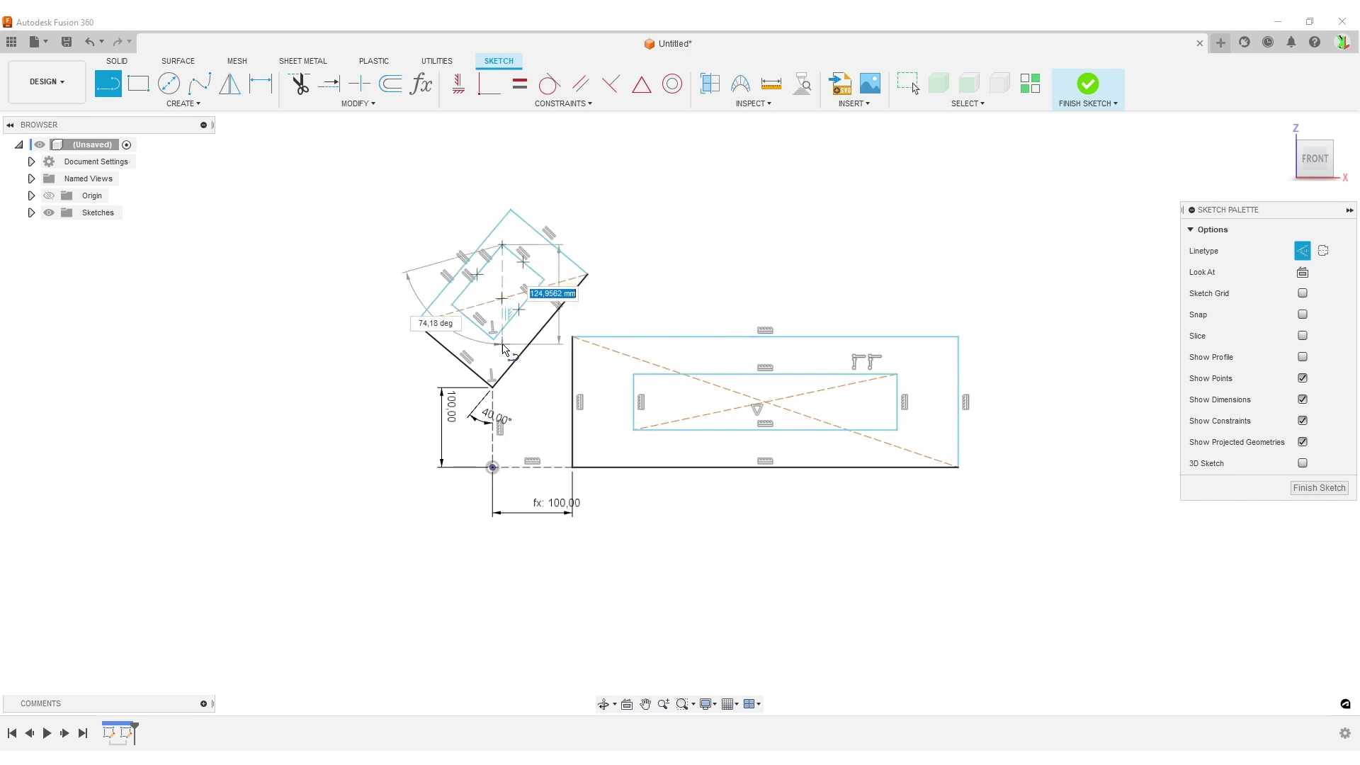
pyautogui.click(494, 333)
pyautogui.click(641, 83)
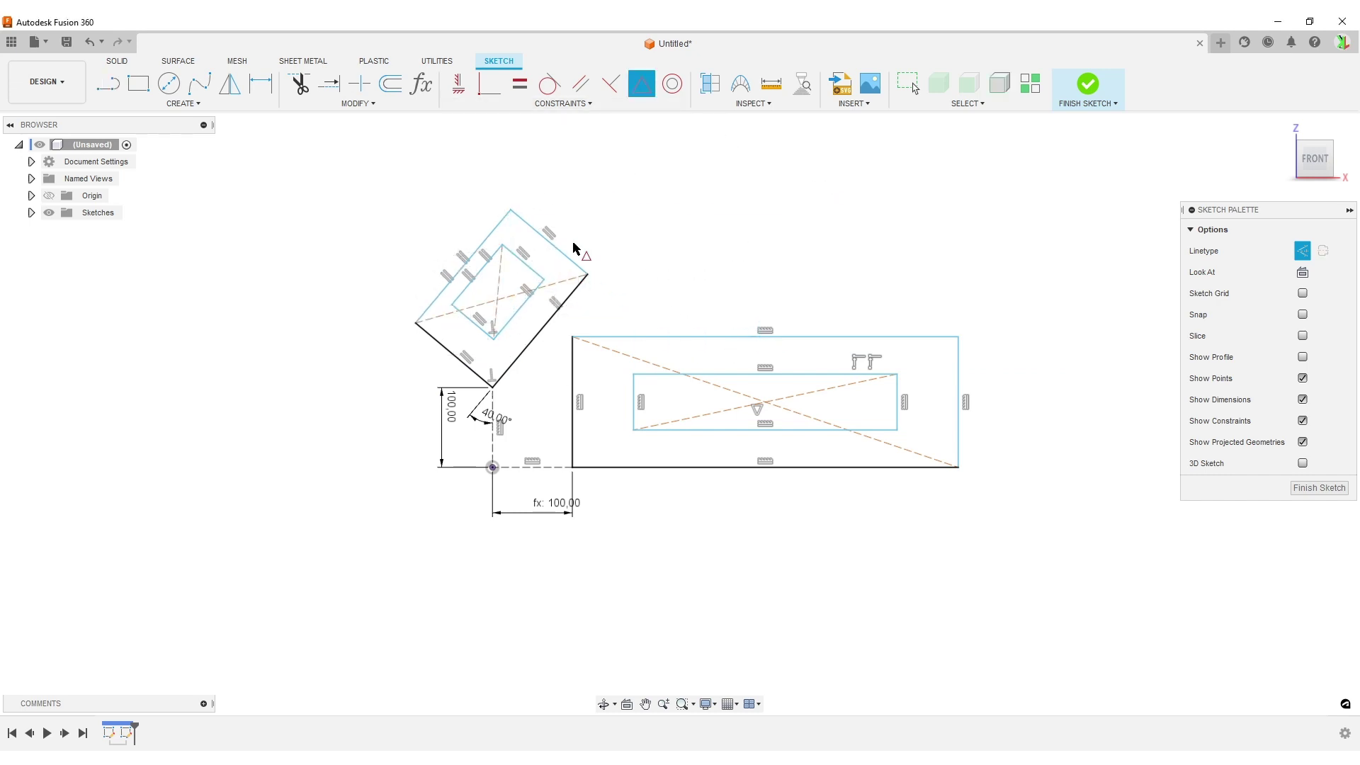
pyautogui.click(523, 292)
pyautogui.click(501, 283)
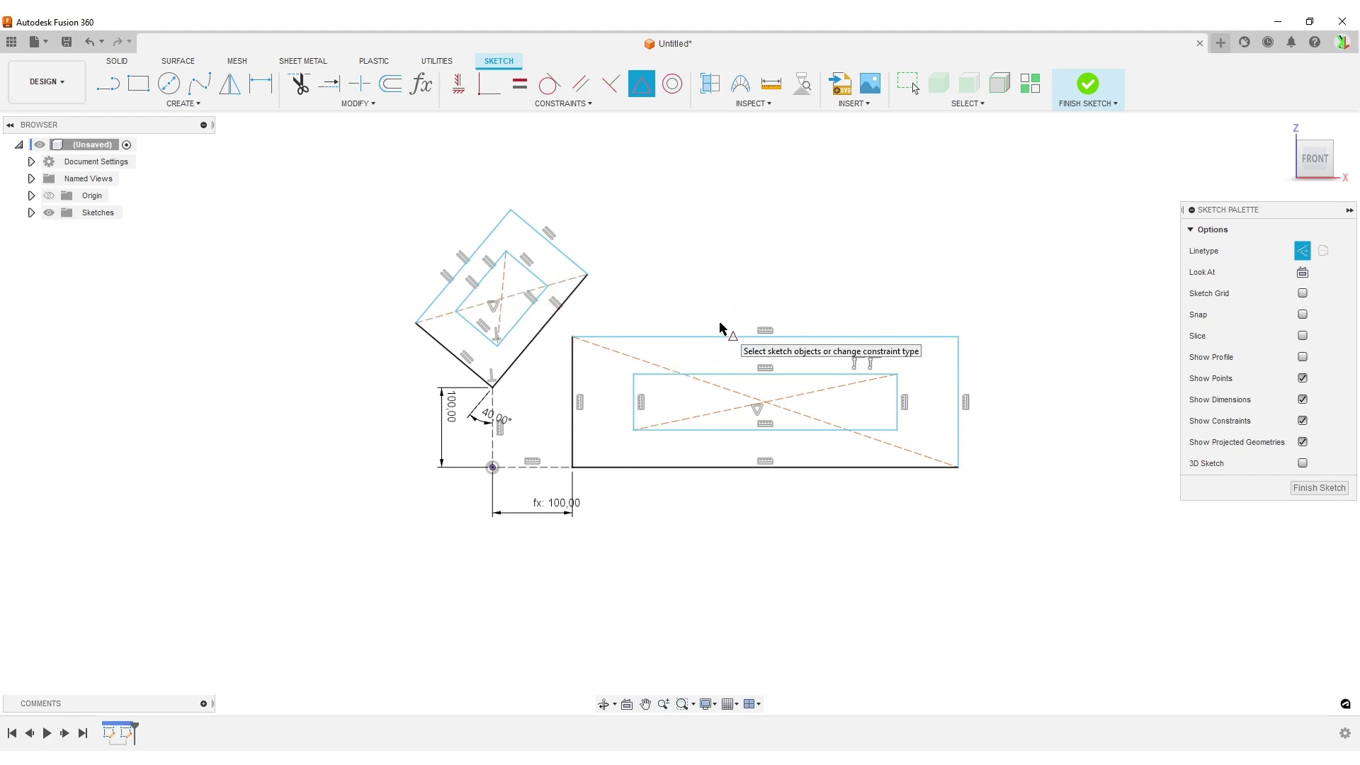
# - Remove the diagonal construction lines from the tilted and the large rectangle pairs, and narrow the large rectangle's inner rectangle by its right edge
pyautogui.click(92, 44)
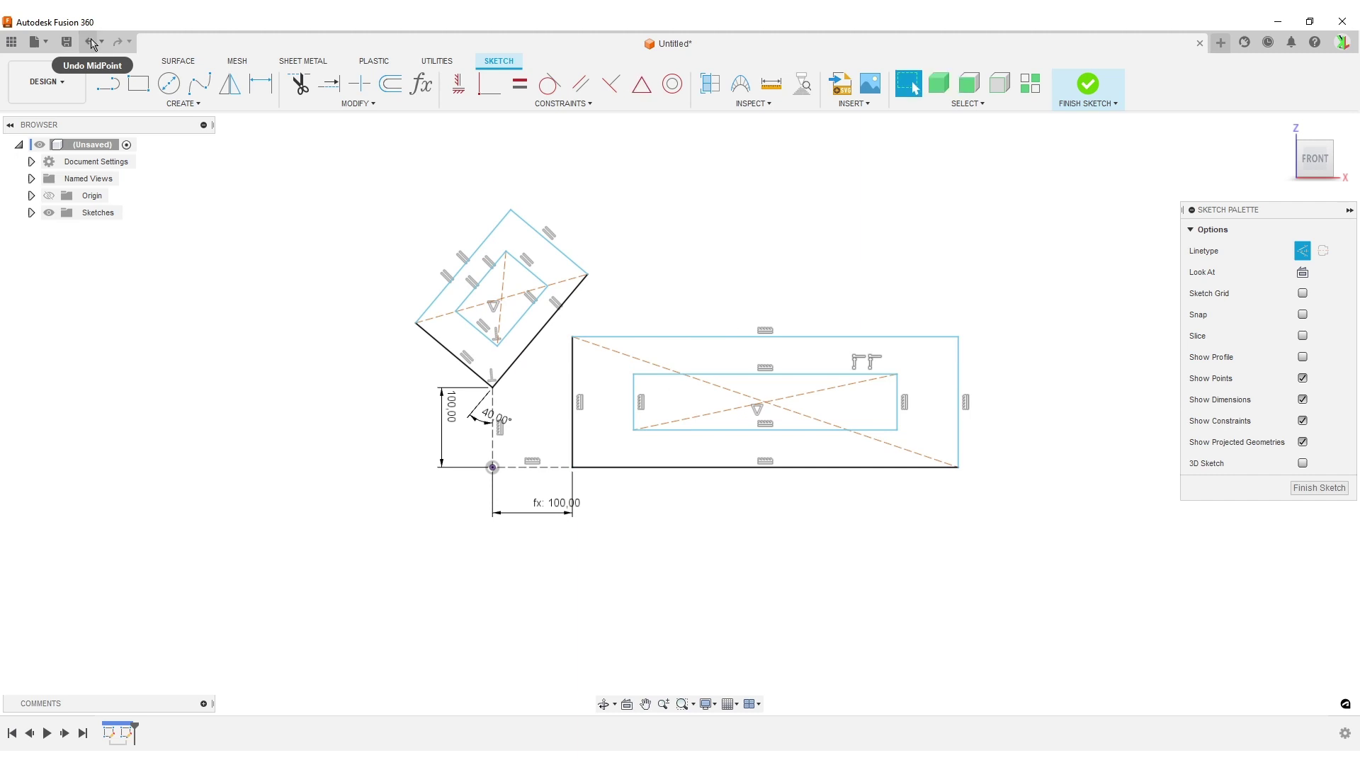
pyautogui.click(92, 44)
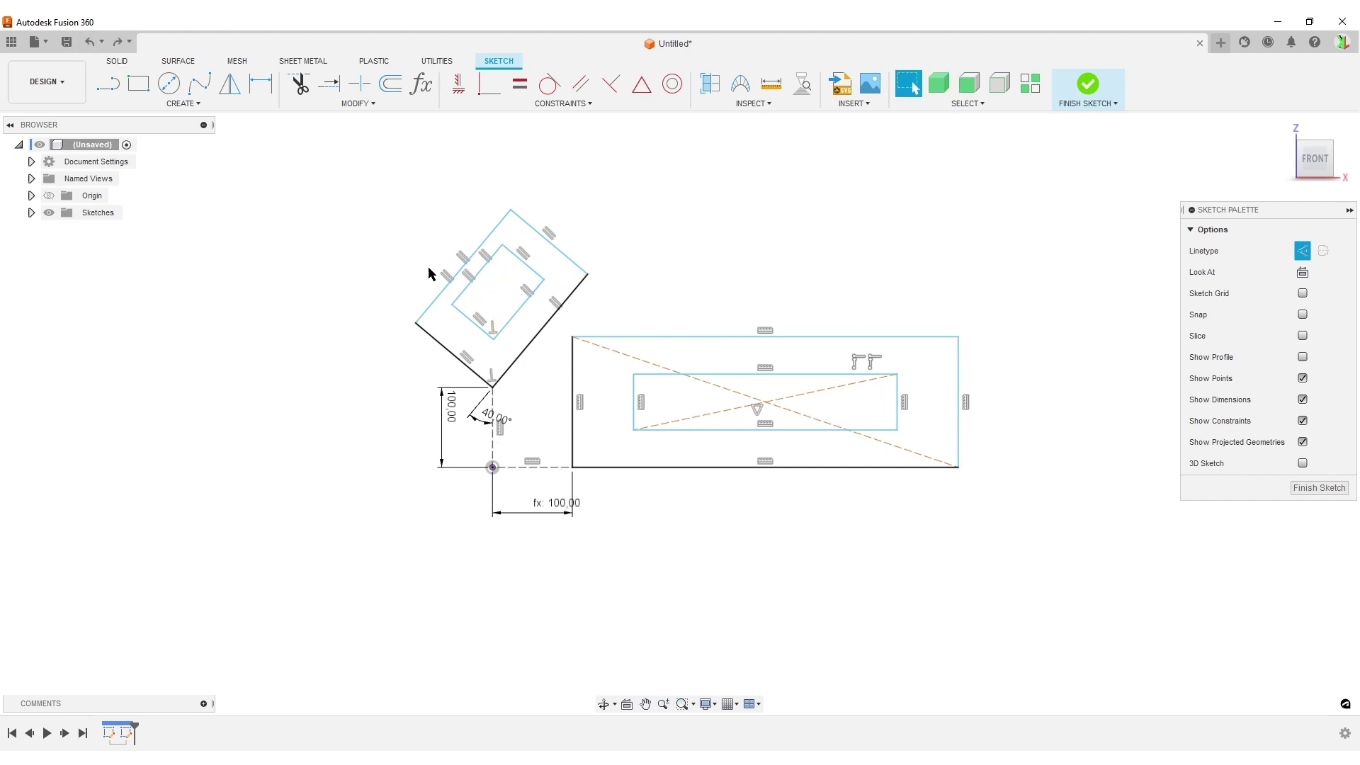
pyautogui.scroll(2, 792, 521)
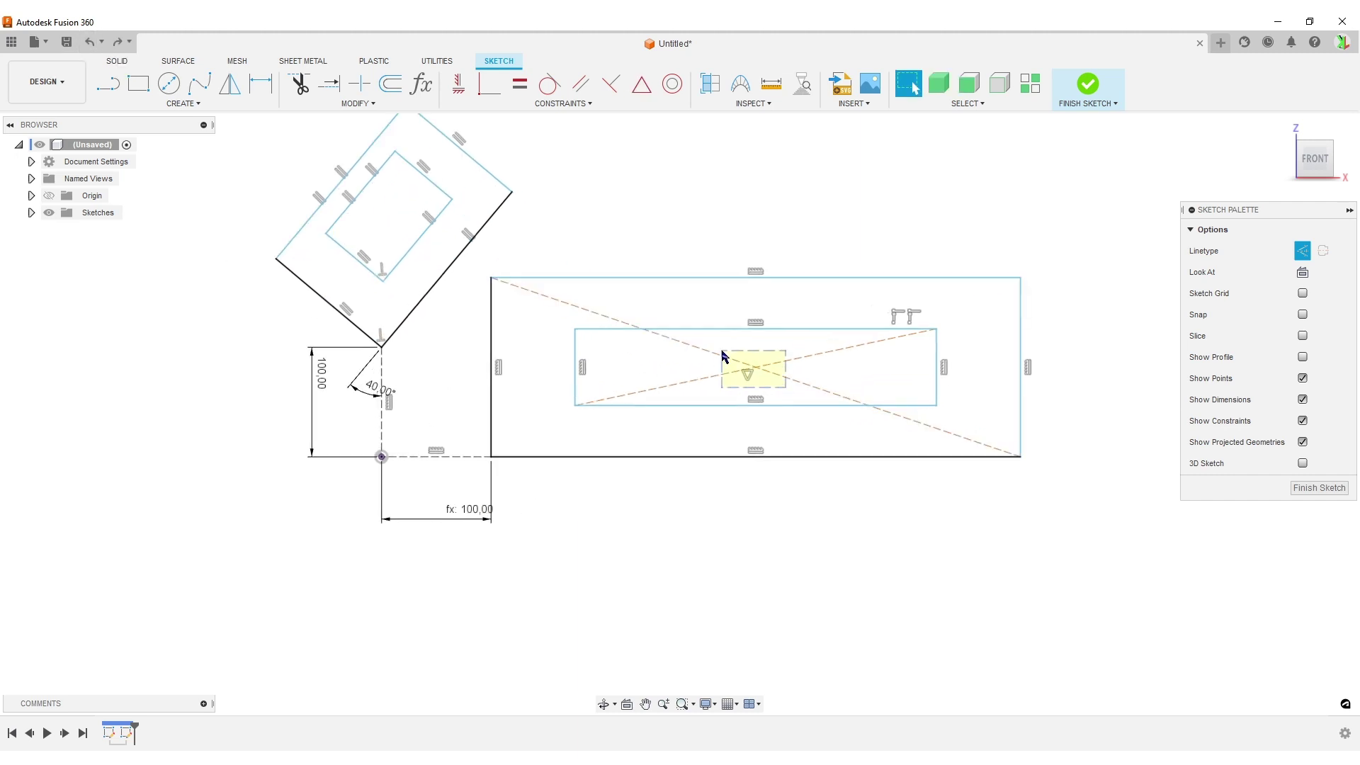
pyautogui.hotkey('ctrl', 'z')
pyautogui.moveTo(939, 352); pyautogui.dragTo(864, 346)
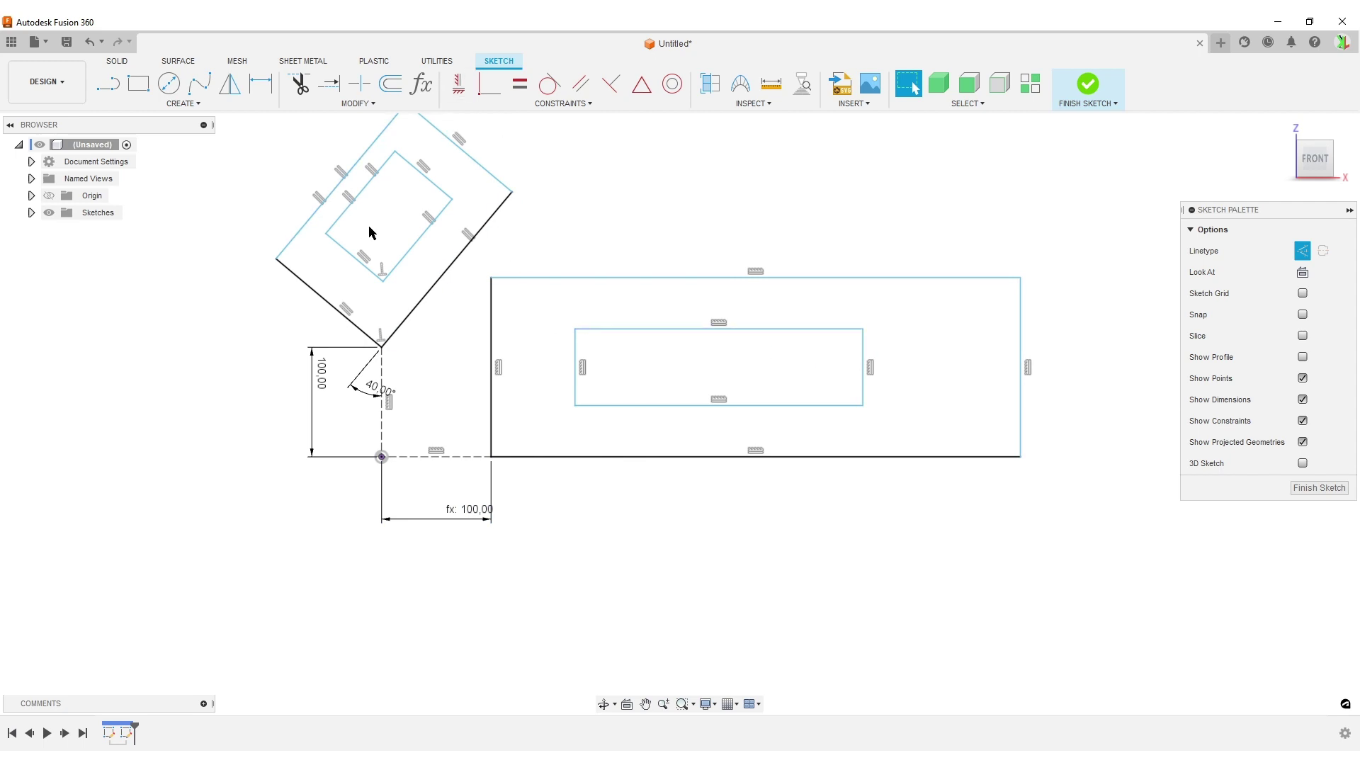
# - Align the midpoints of the inner and outer rectangles' top edges vertically and of their left edges horizontally with Horizontal/Vertical constraints
pyautogui.click(459, 85)
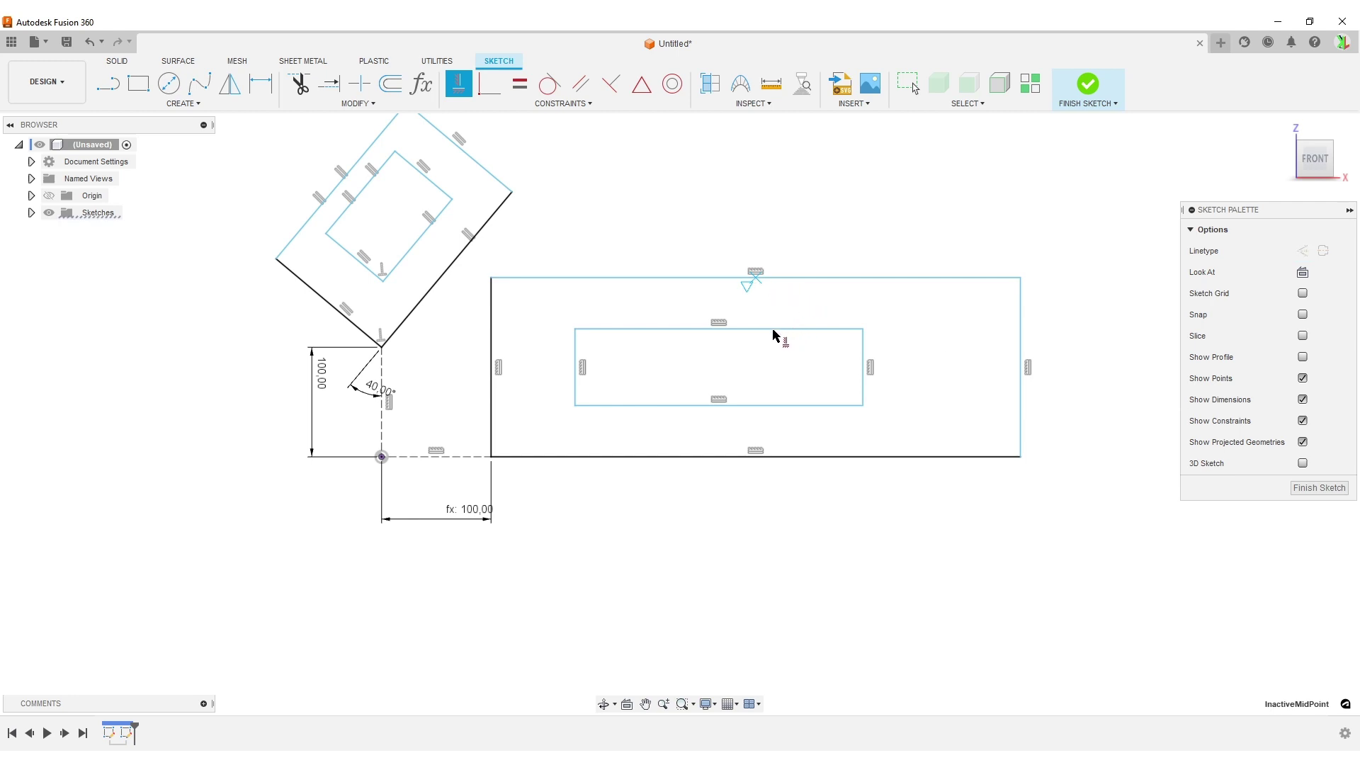
pyautogui.click(719, 333)
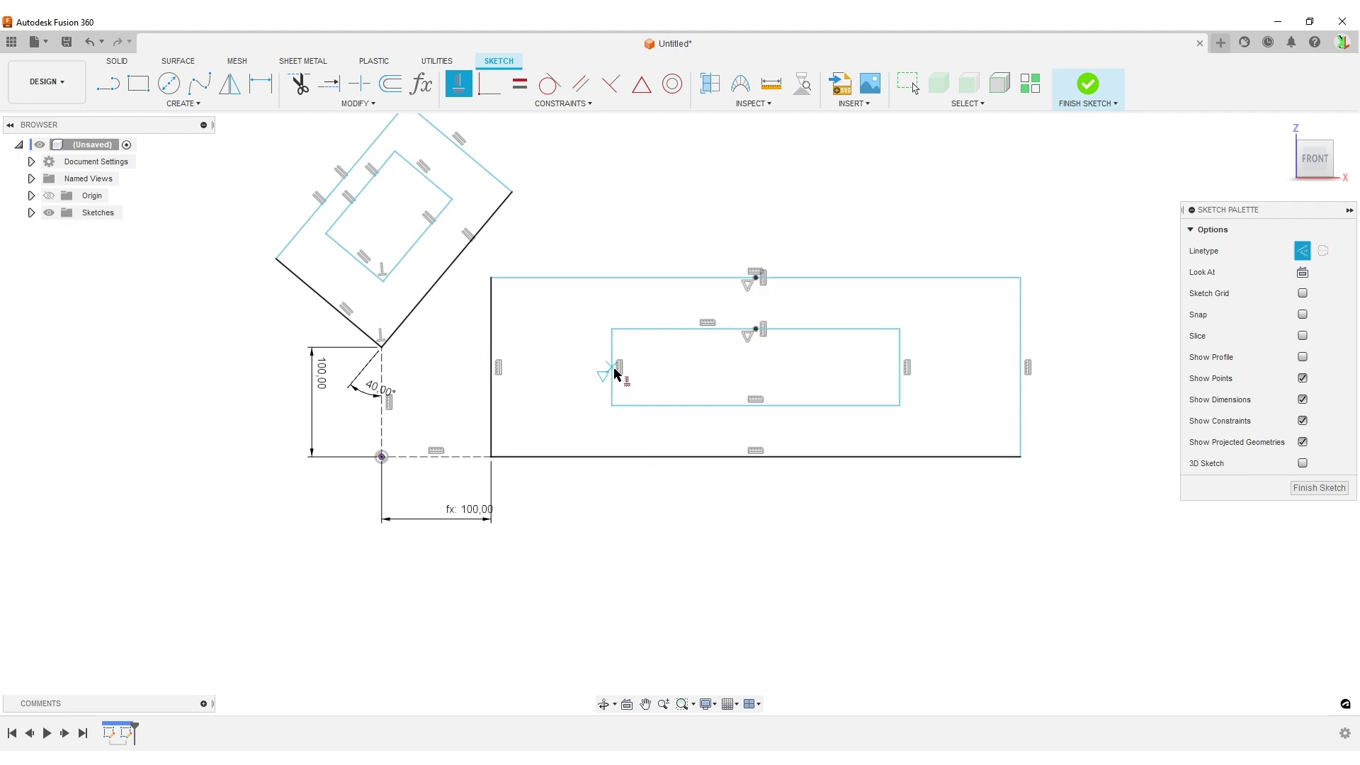
pyautogui.click(494, 381)
pyautogui.press('Escape')
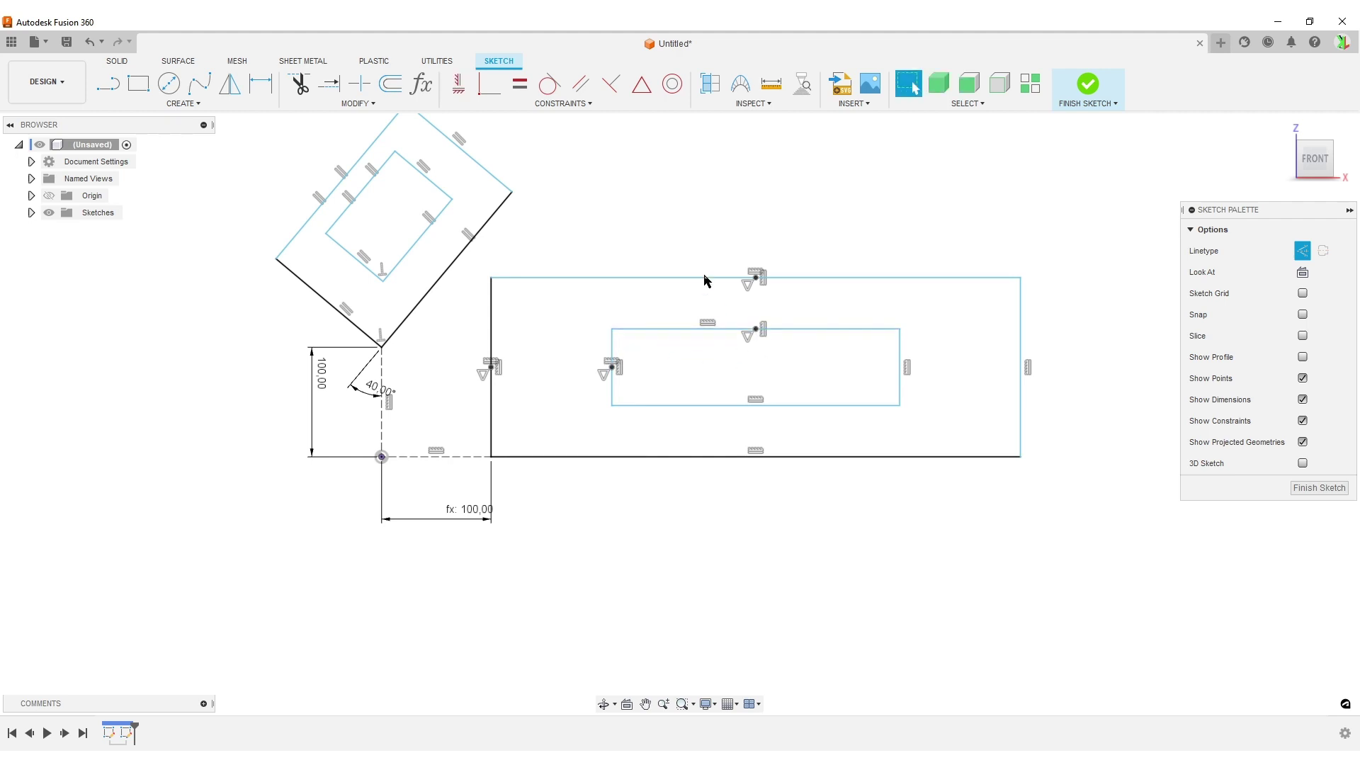
# - Undo the horizontal alignment between the left edge midpoints of the large rectangle and its inner rectangle
pyautogui.moveTo(694, 239); pyautogui.dragTo(785, 347)
pyautogui.moveTo(691, 194); pyautogui.dragTo(777, 396)
pyautogui.click(89, 41)
# - Draw a construction line between the left edge midpoints of the inner and outer rectangles and constrain it horizontal
pyautogui.press('l')
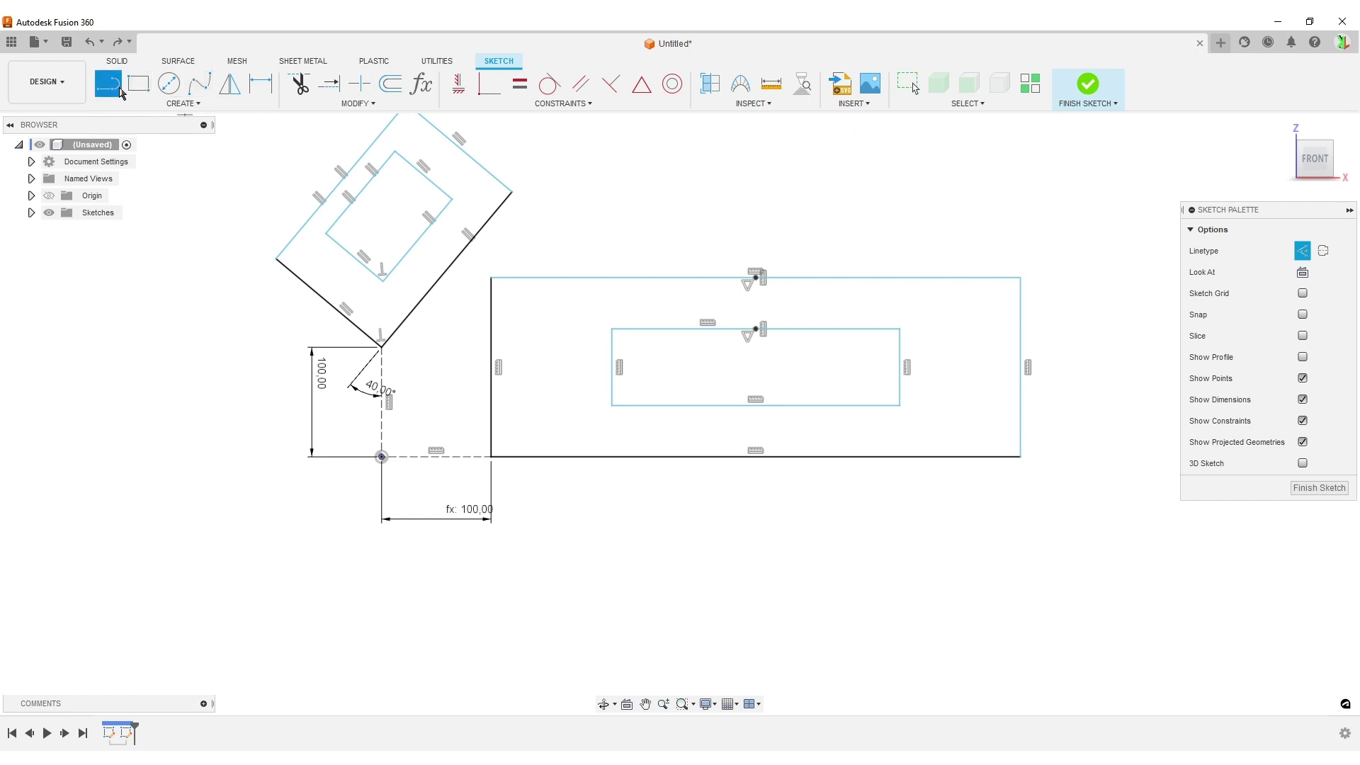
pyautogui.click(614, 367)
pyautogui.click(499, 367)
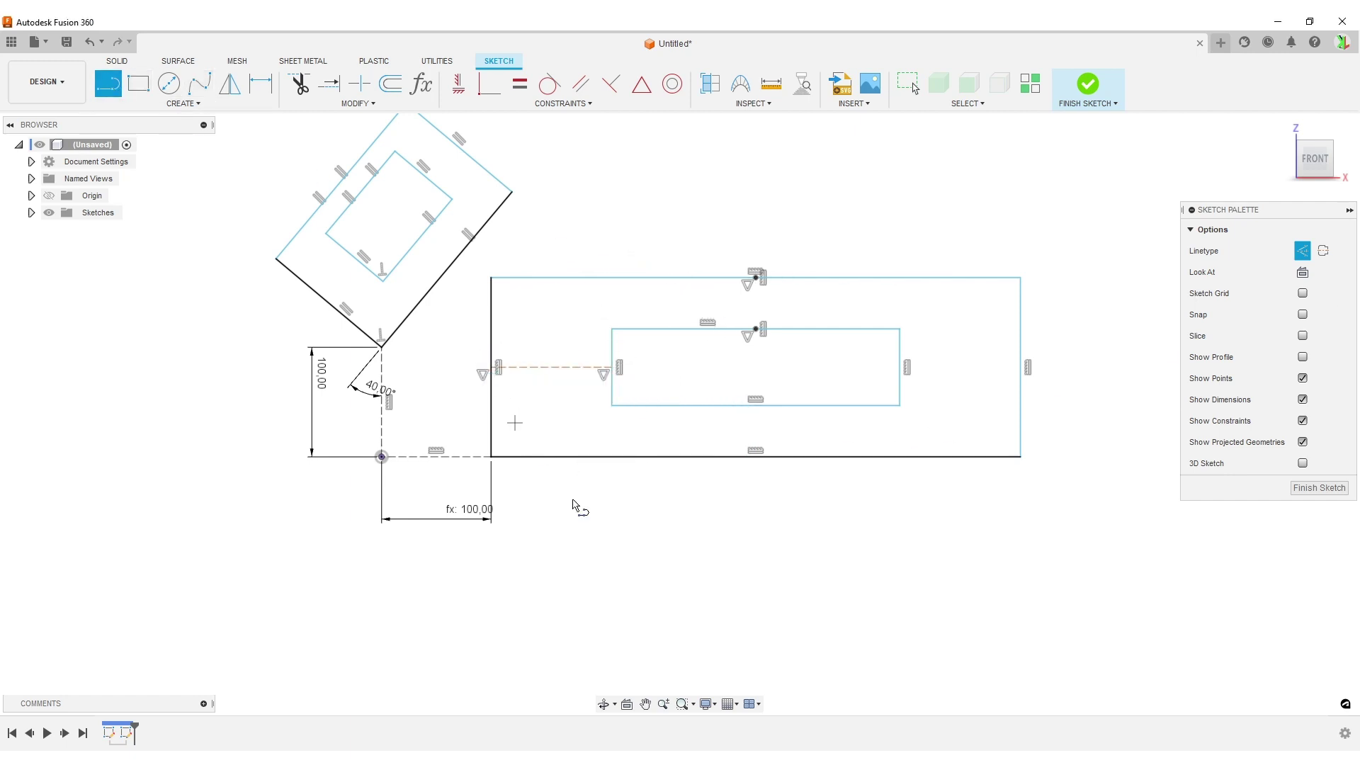
pyautogui.click(458, 85)
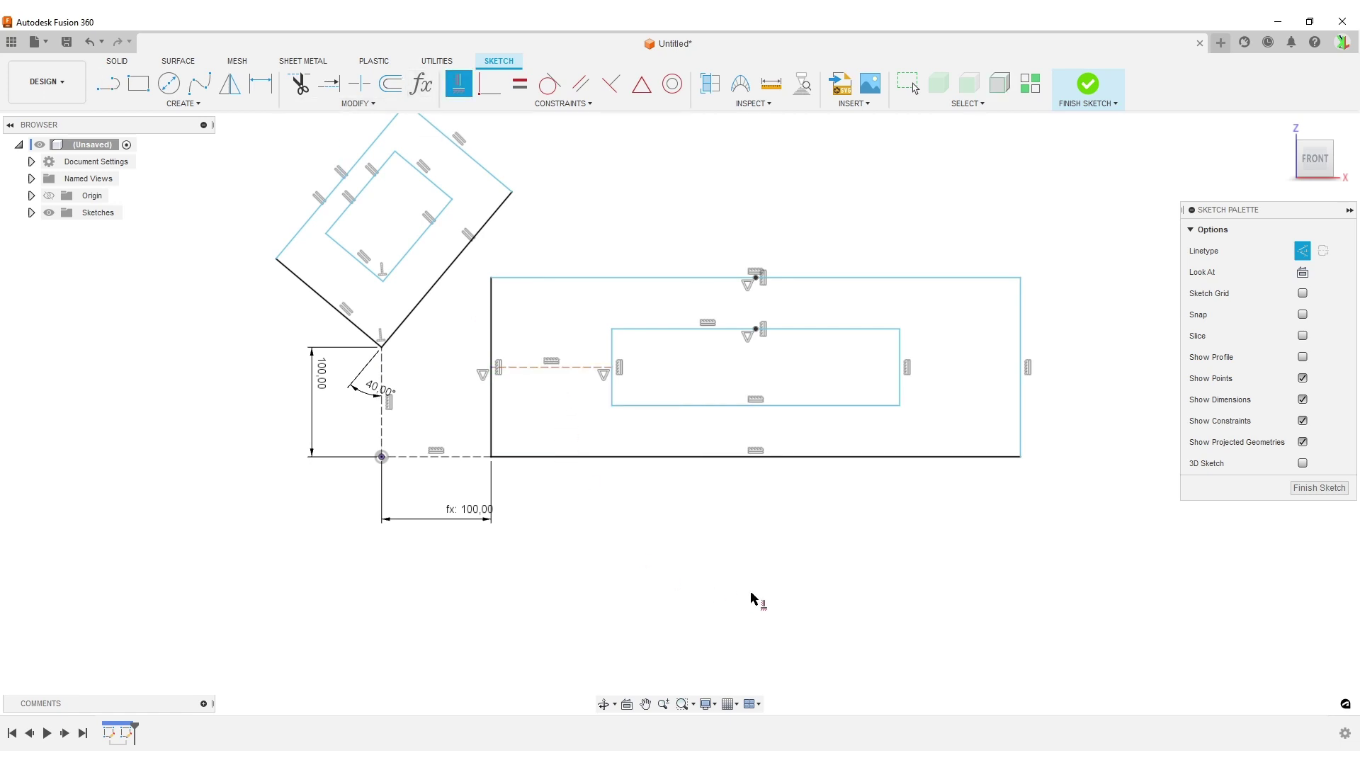
pyautogui.press('Escape')
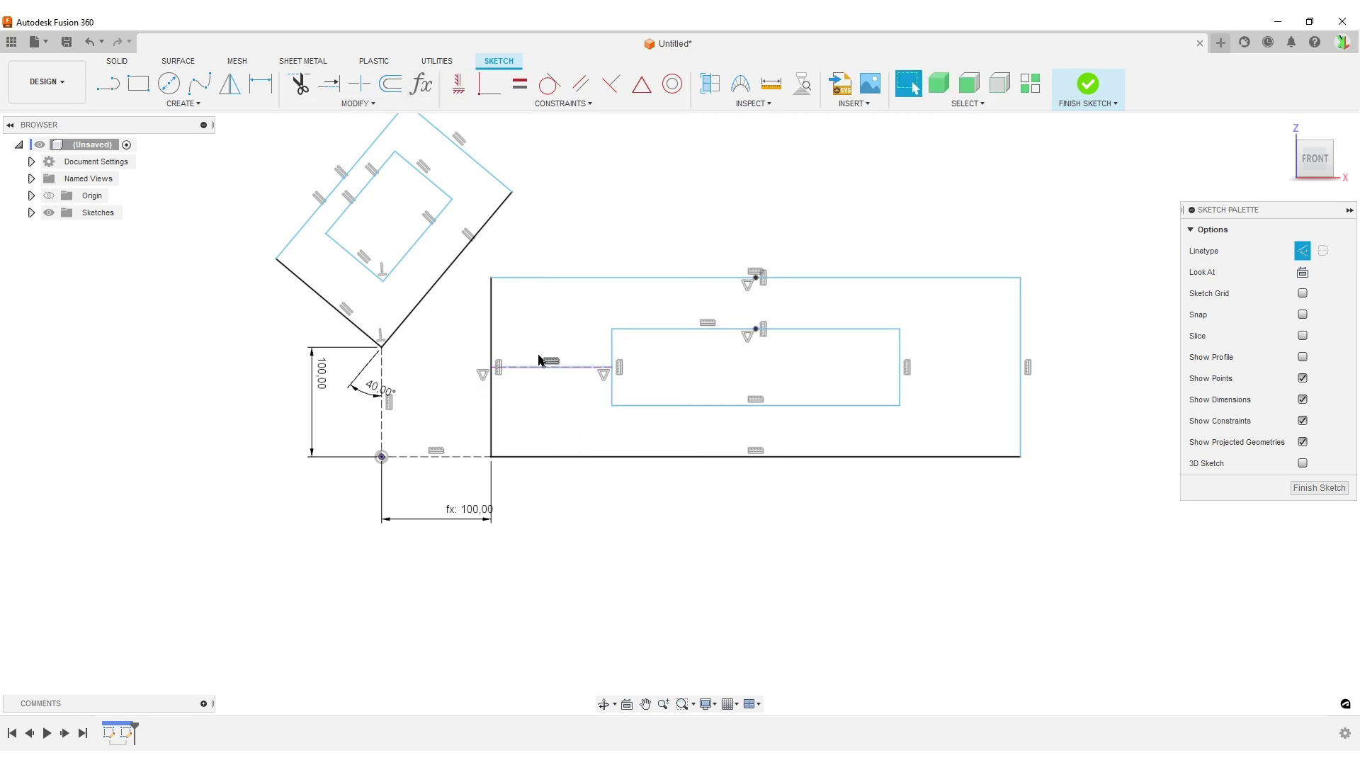
# - Widen the rectangle inside the large rectangle by its upper-left corner
pyautogui.click(762, 277)
pyautogui.moveTo(610, 328); pyautogui.dragTo(577, 327)
pyautogui.scroll(-3, 532, 238)
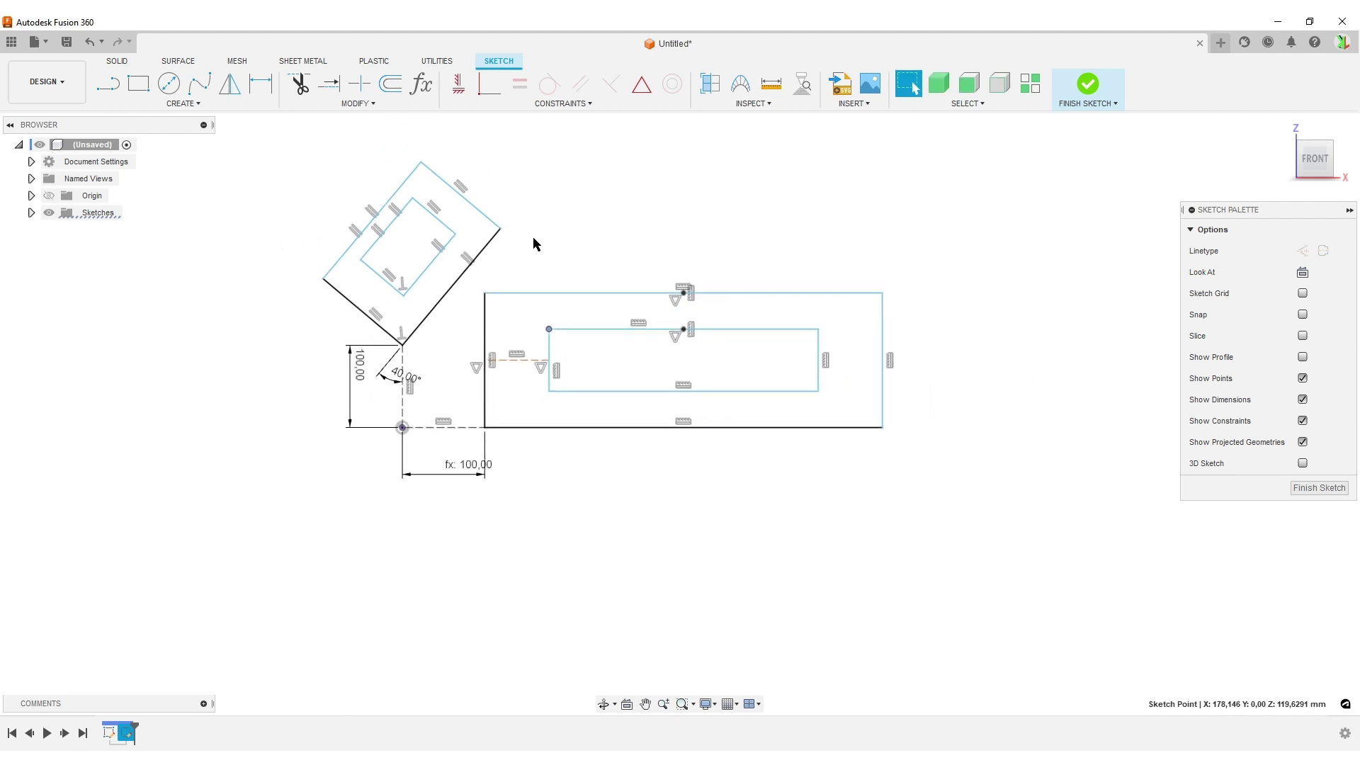
# - Draw construction lines joining the midpoints of the two tilted rectangles' lower-left edges and of their upper-left edges
pyautogui.click(108, 84)
pyautogui.scroll(4, 376, 436)
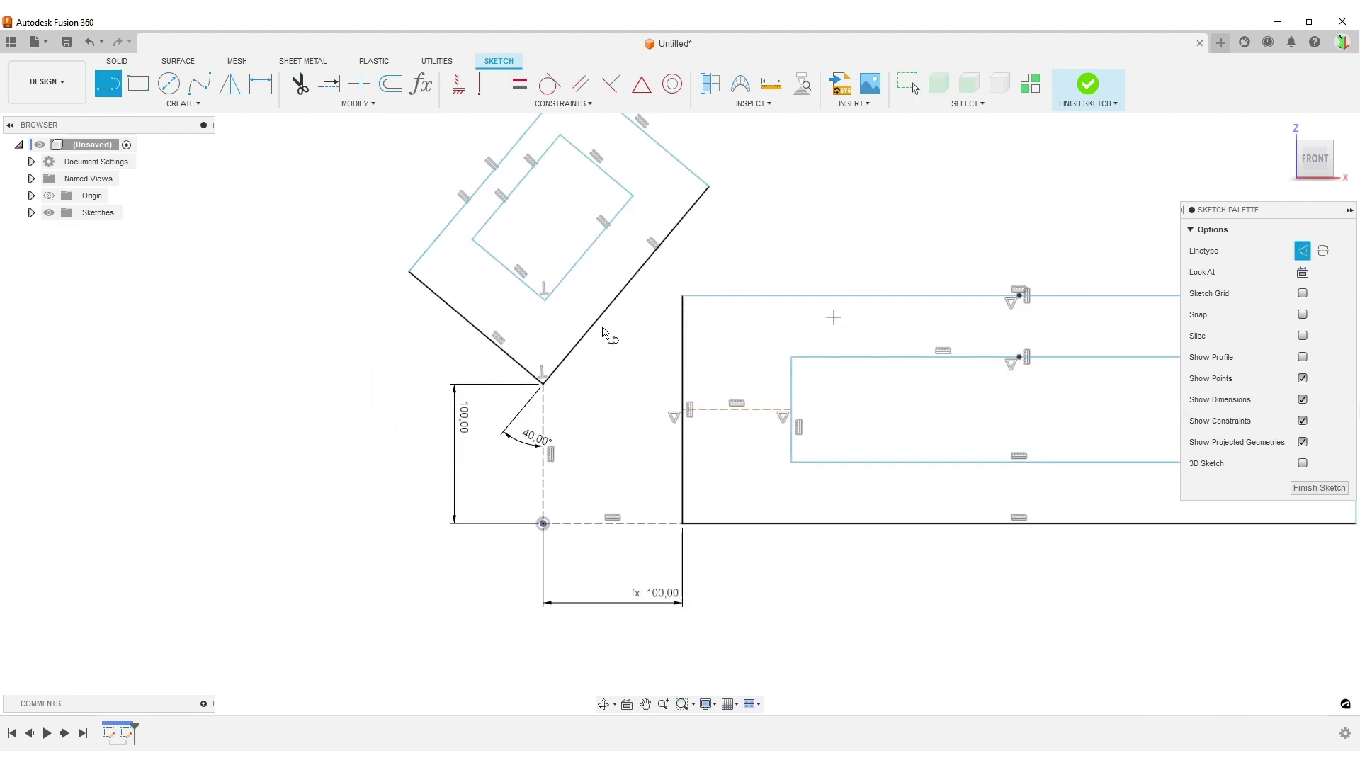
pyautogui.click(476, 327)
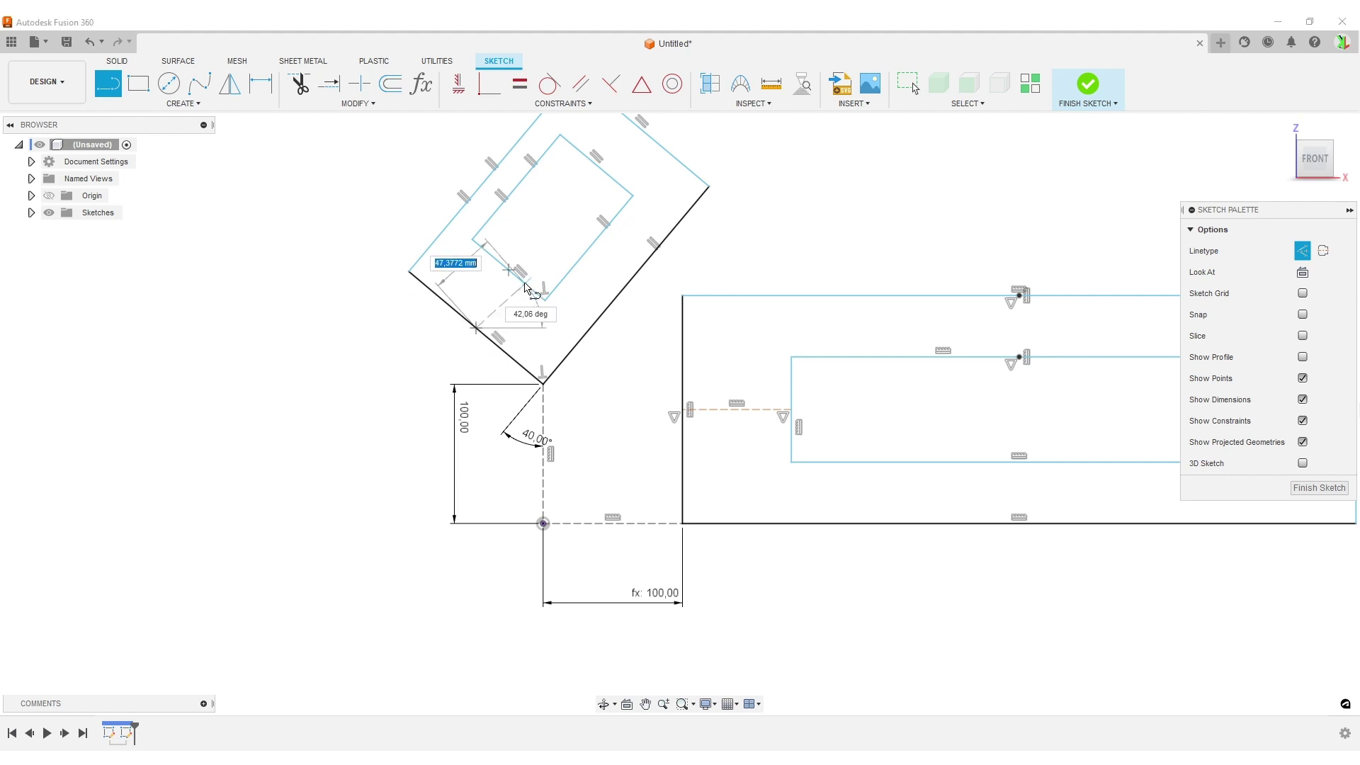
pyautogui.click(521, 280)
pyautogui.moveTo(571, 215); pyautogui.dragTo(554, 250, button='middle')
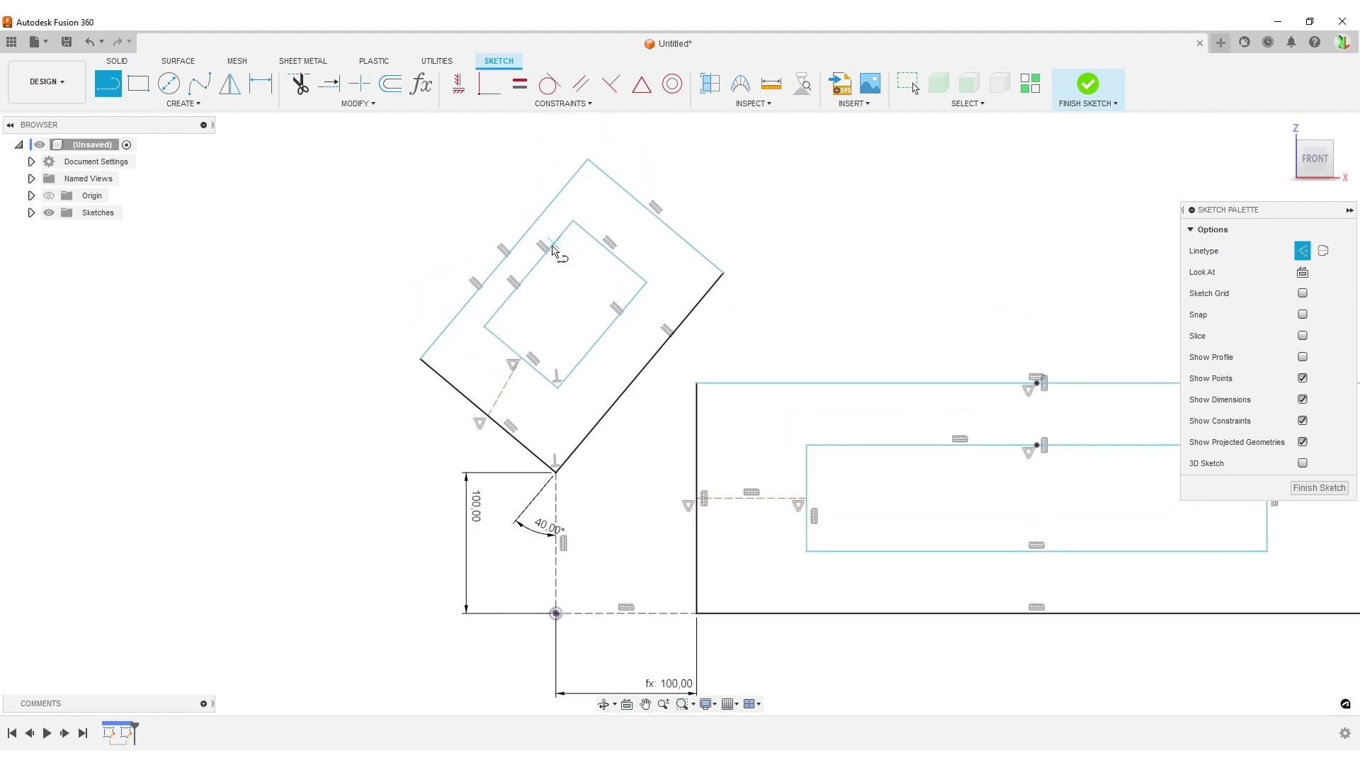
pyautogui.click(521, 281)
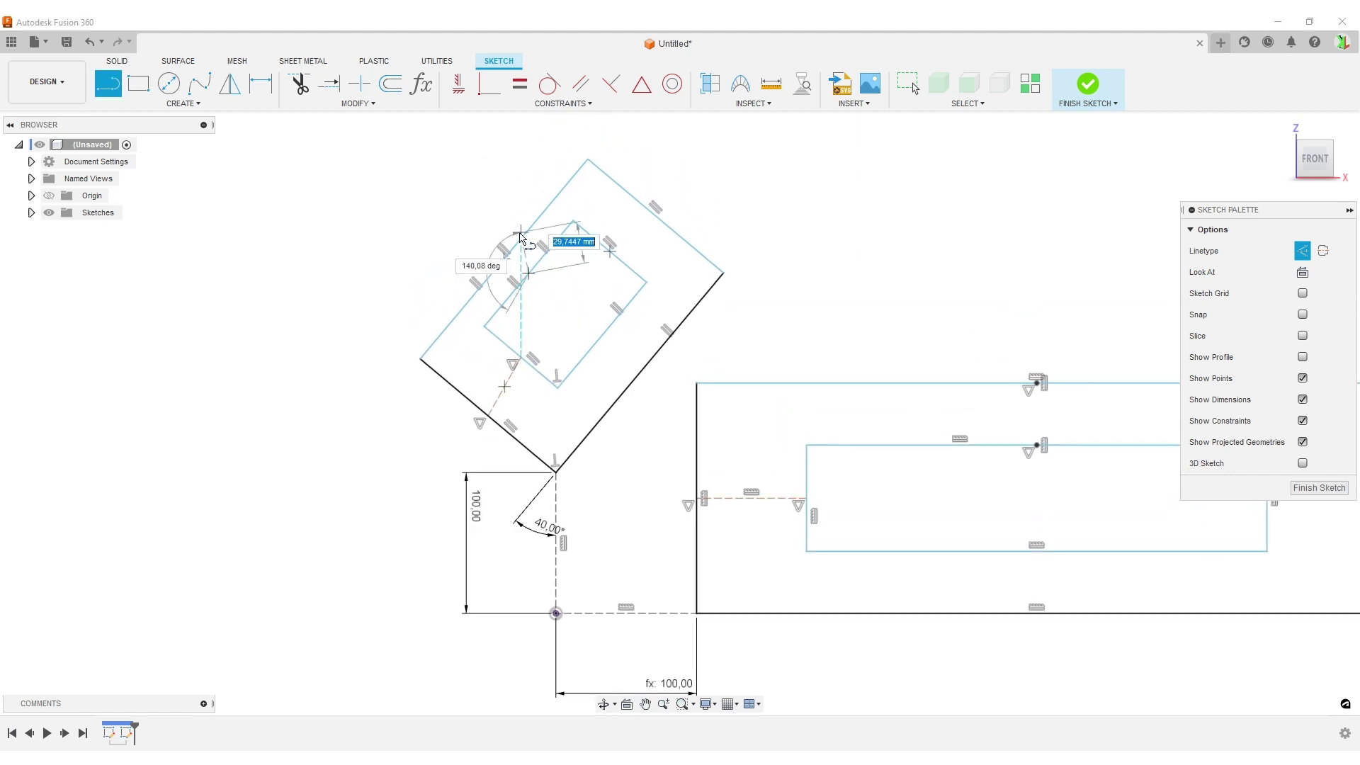
pyautogui.doubleClick(496, 266)
# - Make the lower midpoint construction line perpendicular to the outer tilted rectangle's lower-left edge
pyautogui.click(612, 84)
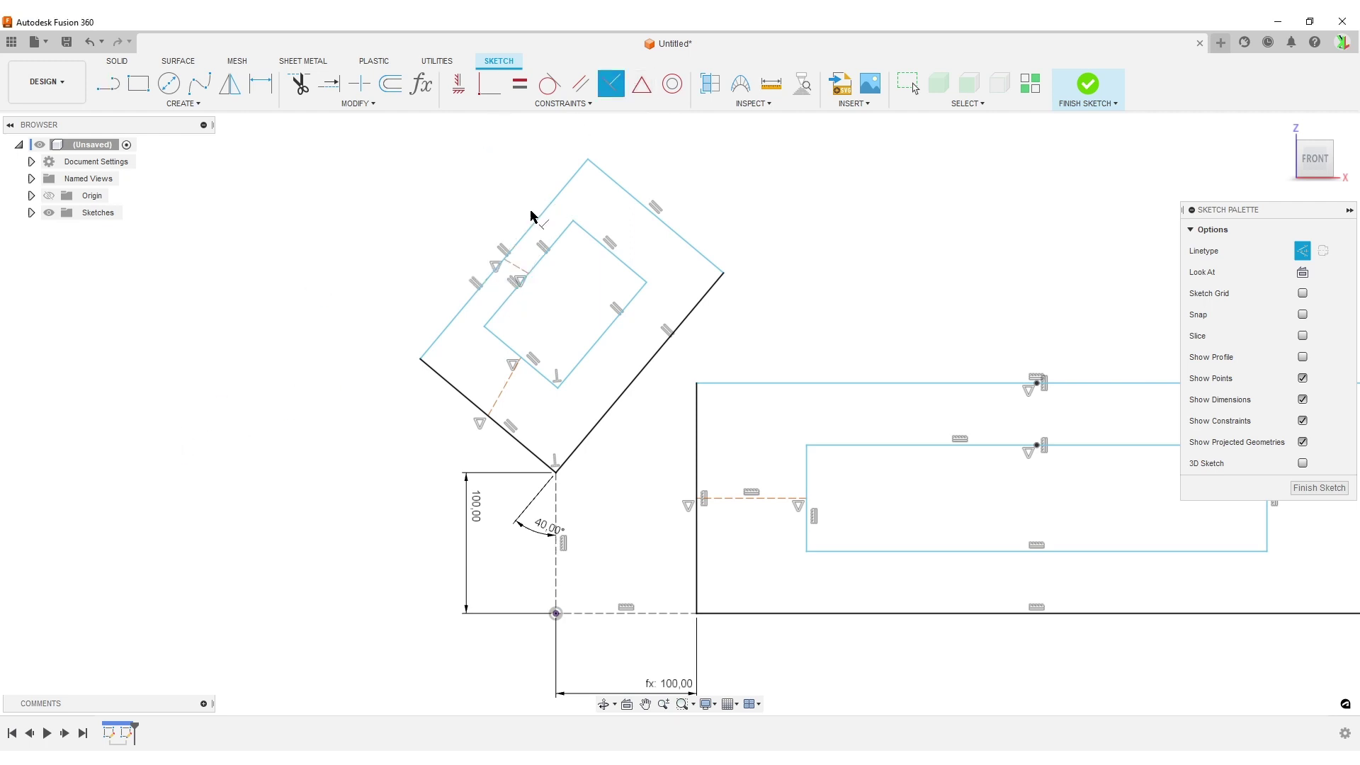
pyautogui.click(503, 428)
pyautogui.click(499, 406)
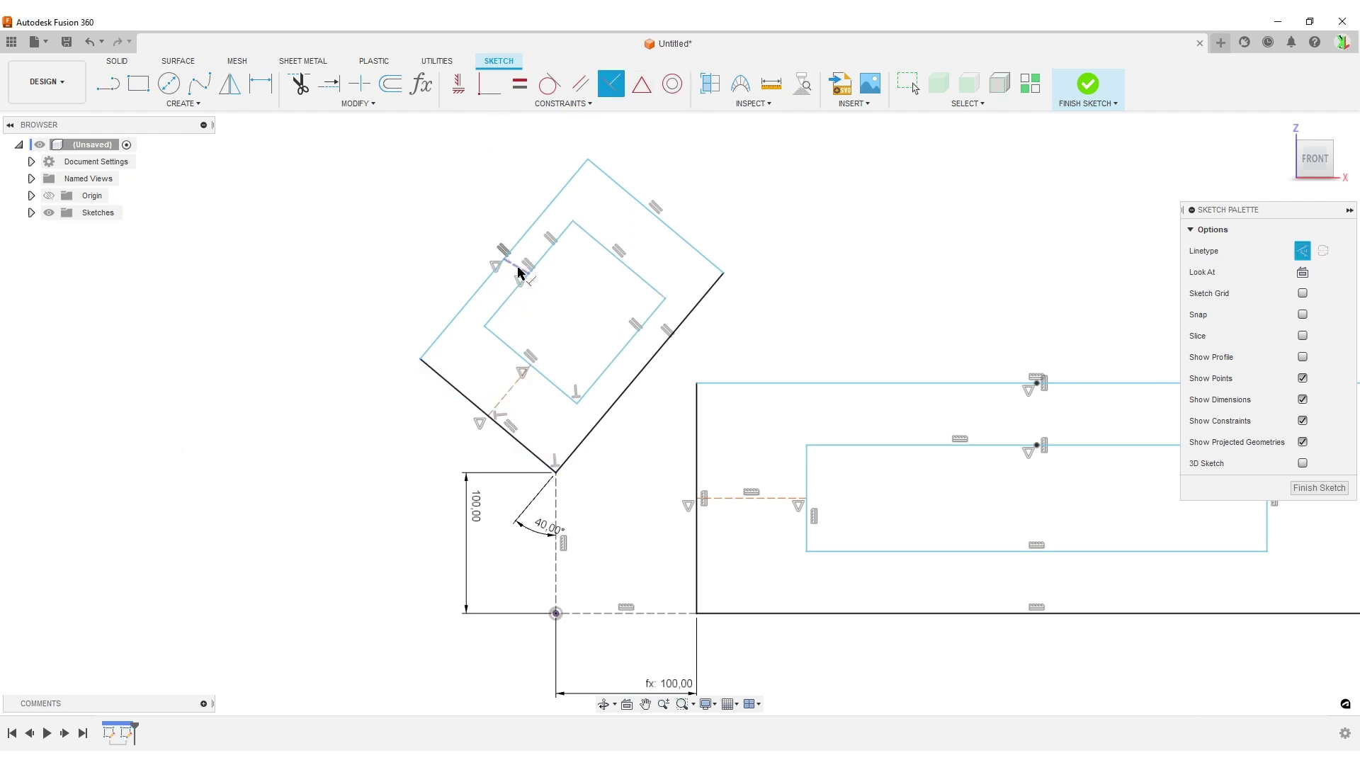
# - Make the upper midpoint construction line perpendicular to the outer tilted rectangle's upper-left edge, and shrink the inner tilted rectangle by its top corner
pyautogui.click(521, 240)
pyautogui.click(508, 274)
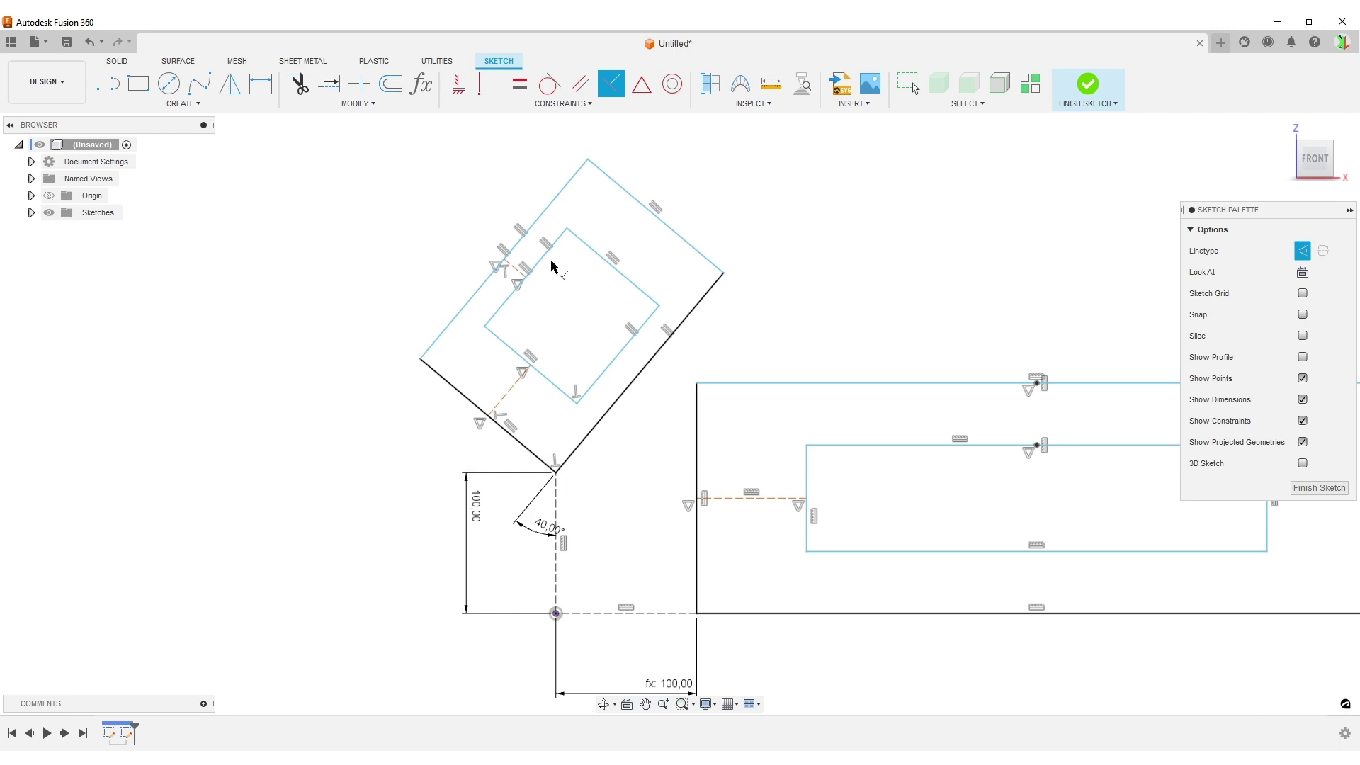
pyautogui.press('Escape')
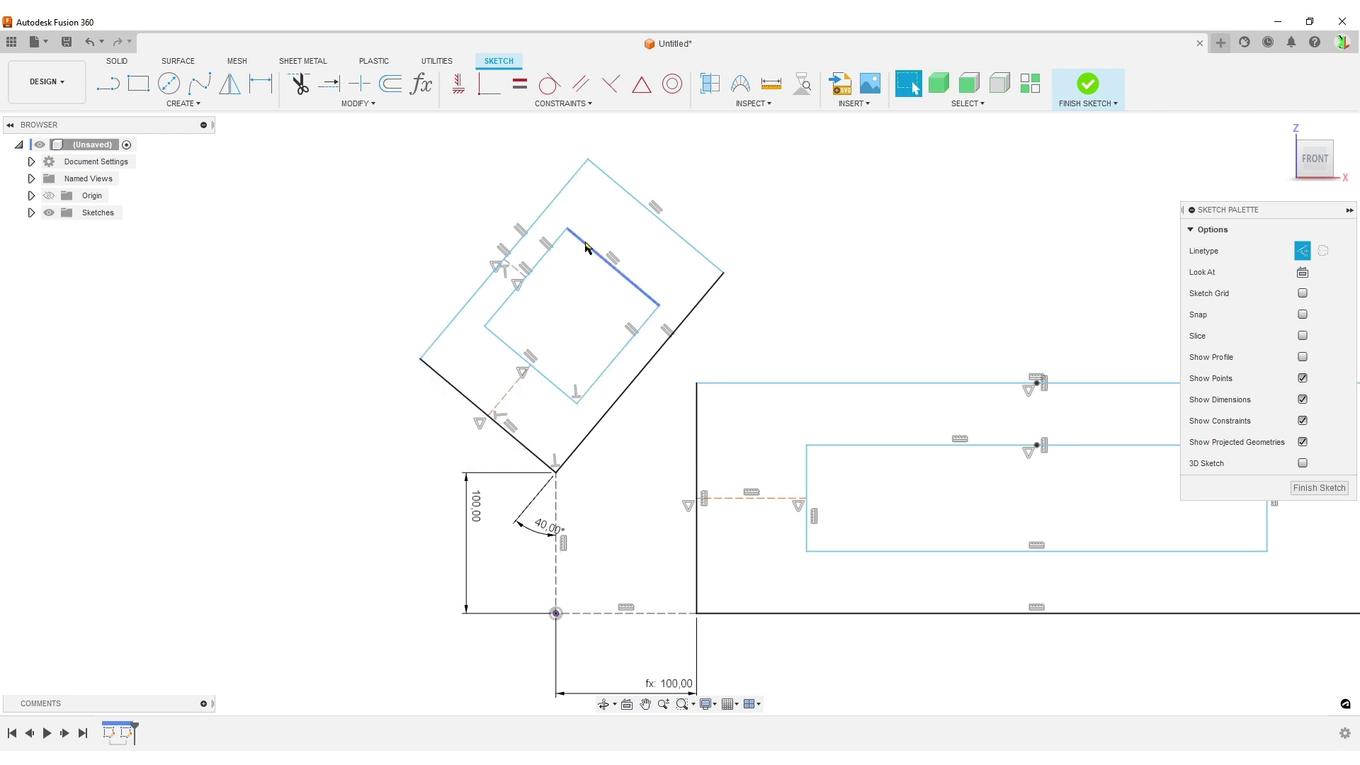
pyautogui.moveTo(566, 234)
pyautogui.mouseDown()
pyautogui.moveTo(562, 258)
pyautogui.moveTo(602, 240)
pyautogui.moveTo(567, 219)
pyautogui.moveTo(576, 249)
pyautogui.mouseUp()
pyautogui.scroll(-3, 807, 358)
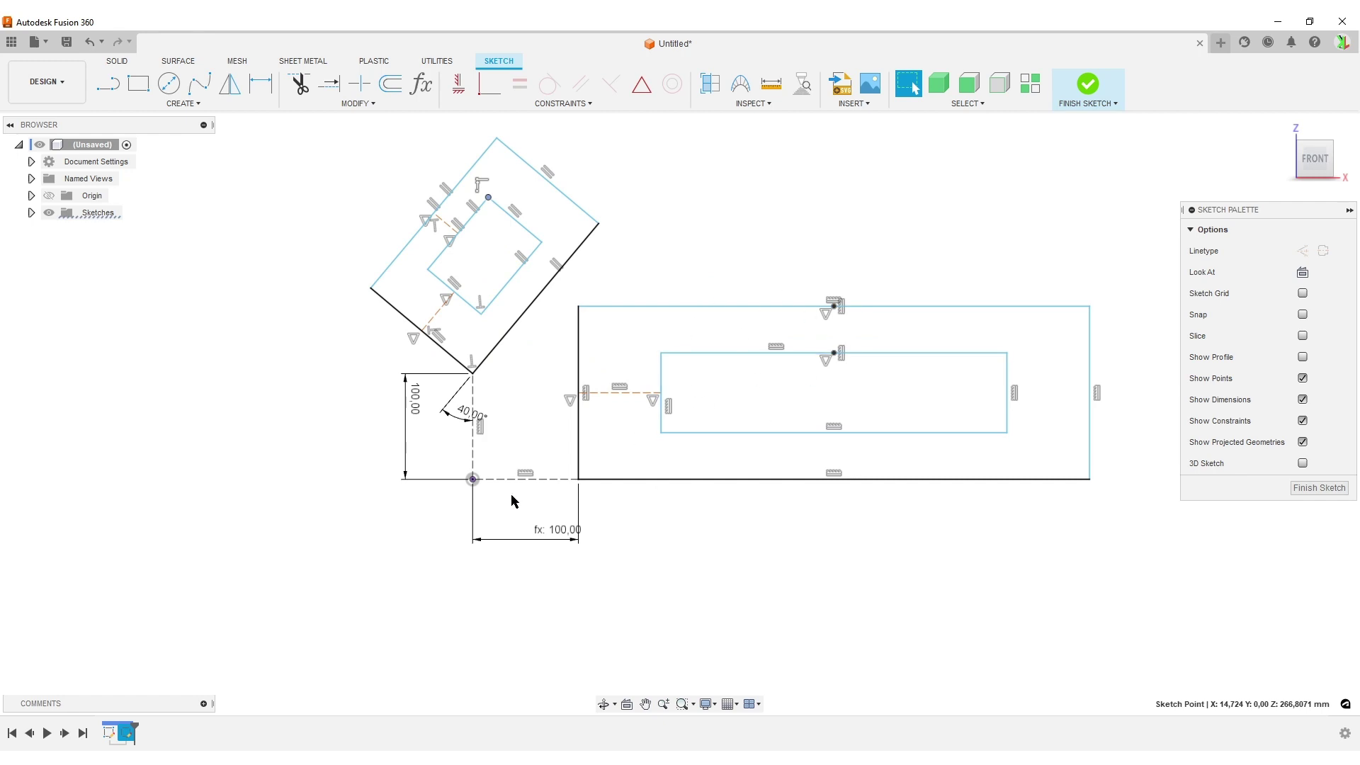
# - Delete the midpoint construction lines in both rectangle pairs, plus the vertical alignment and midpoint points on the straight rectangles' top edges
pyautogui.click(430, 323)
pyautogui.press('Delete')
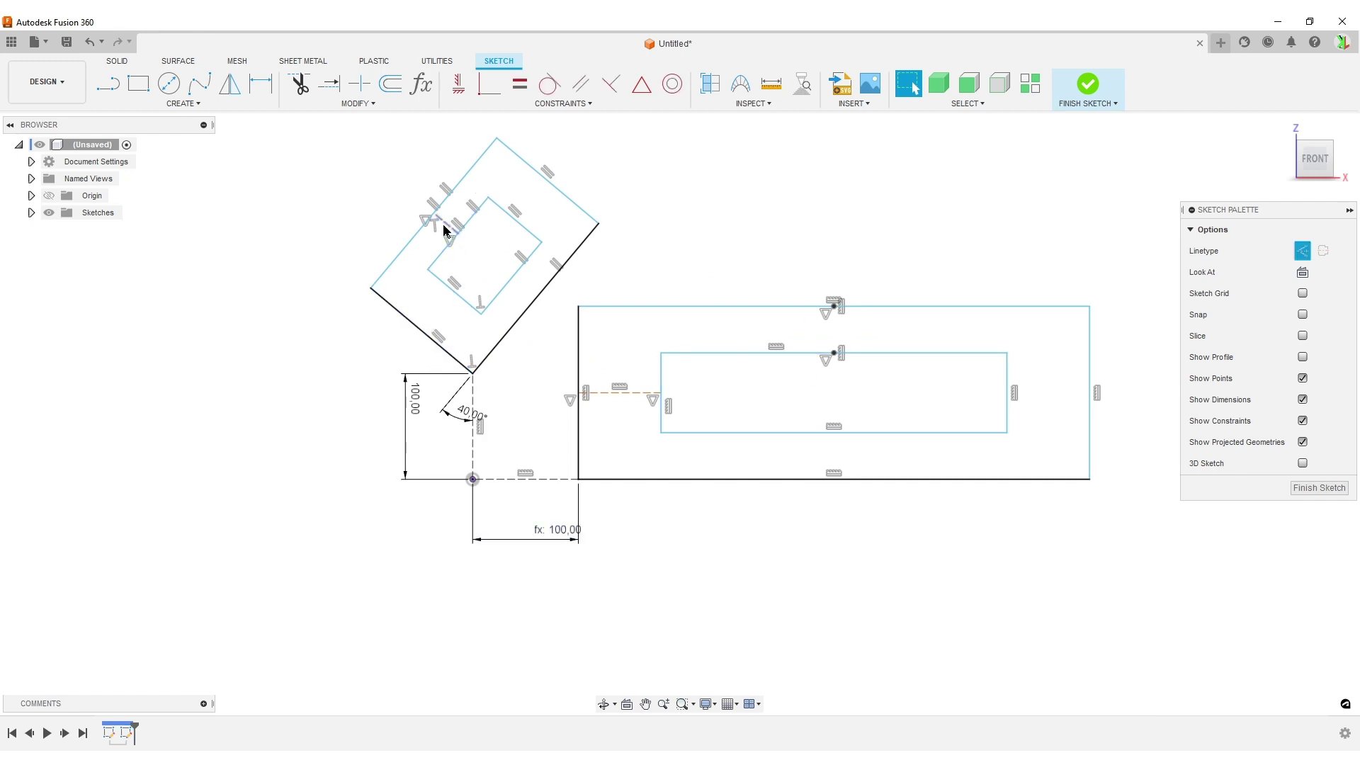
pyautogui.click(619, 392)
pyautogui.press('Delete')
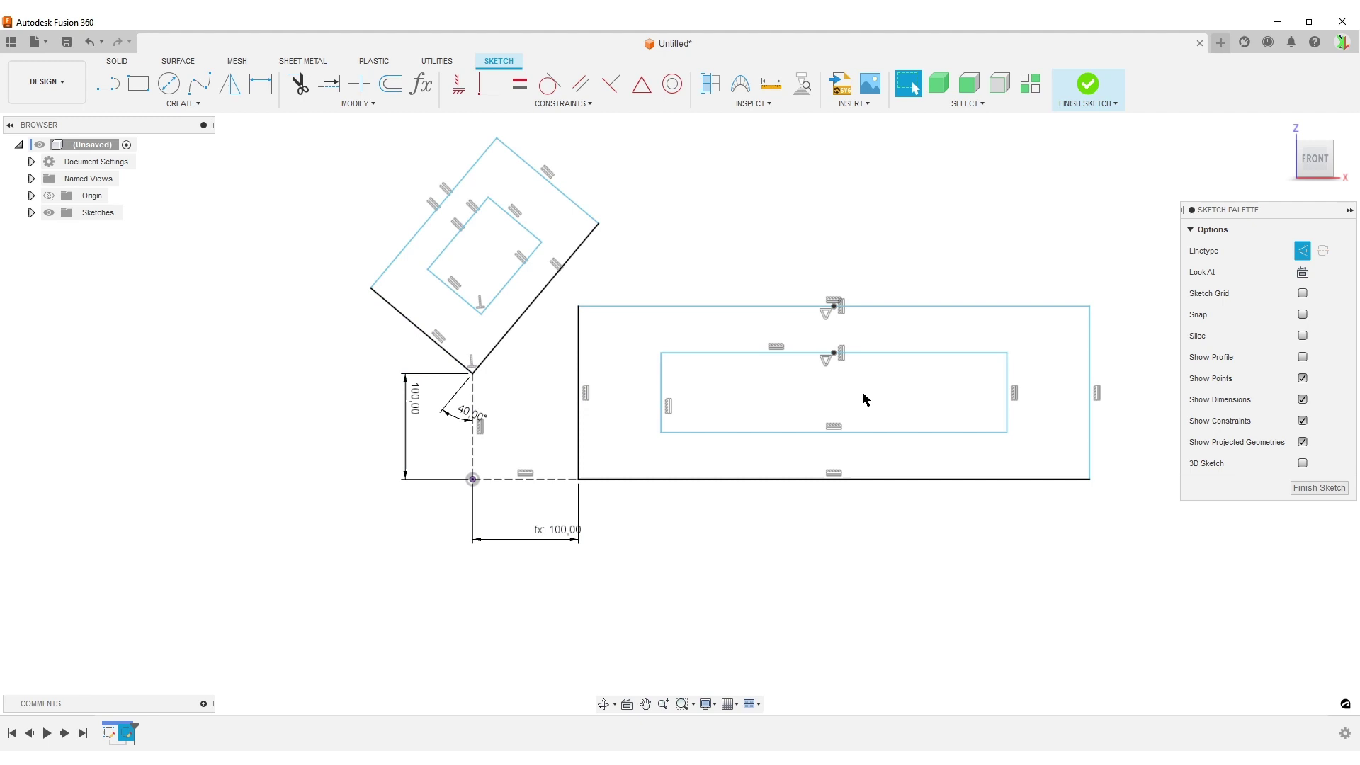
pyautogui.click(842, 354)
pyautogui.press('Delete')
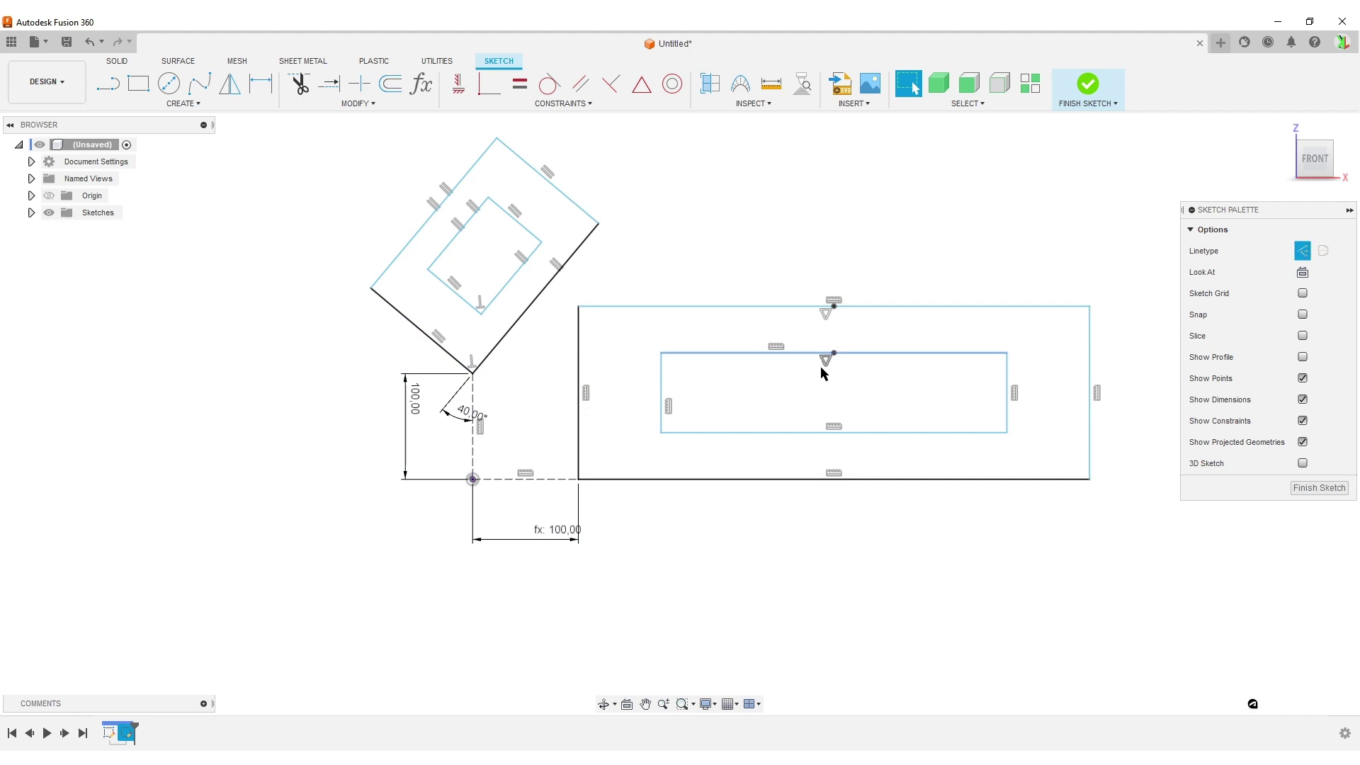
pyautogui.moveTo(815, 328); pyautogui.dragTo(864, 389)
pyautogui.scroll(3, 835, 329)
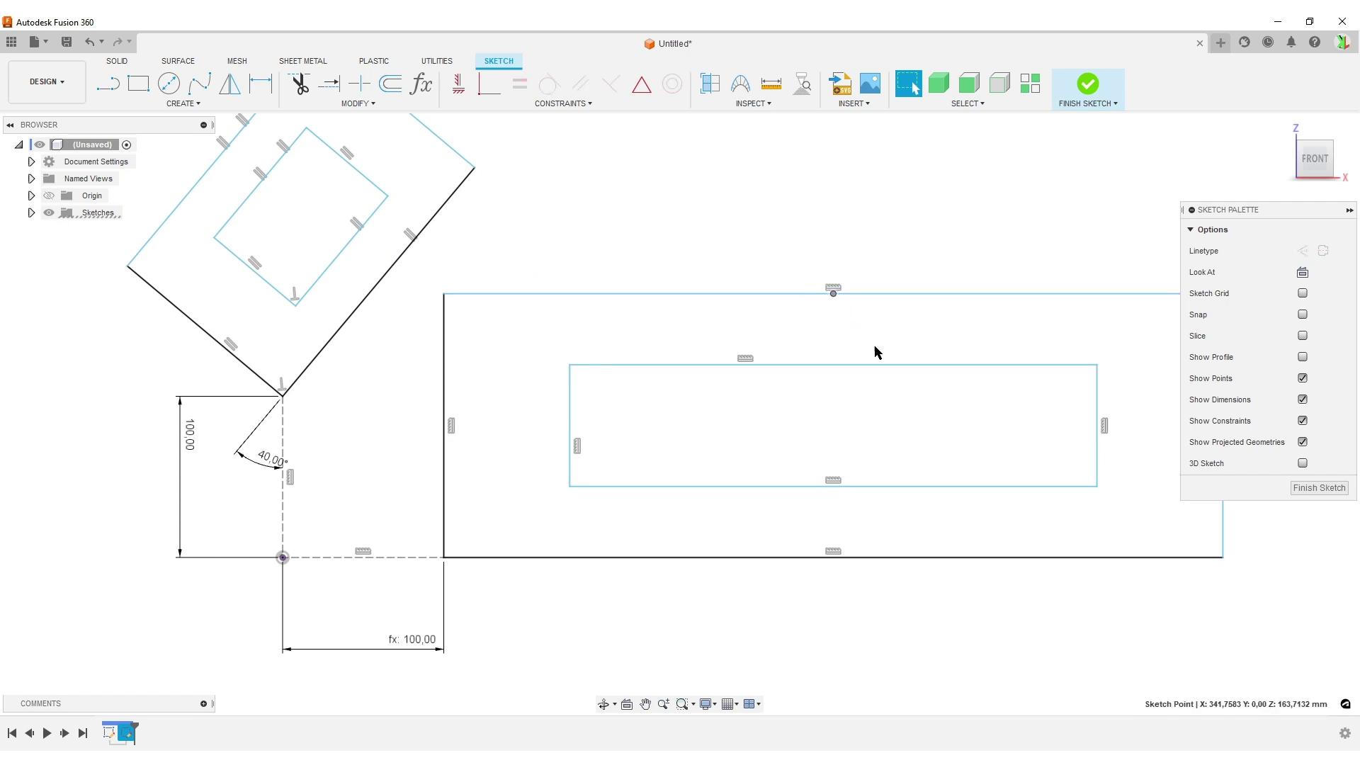
pyautogui.scroll(-3, 871, 347)
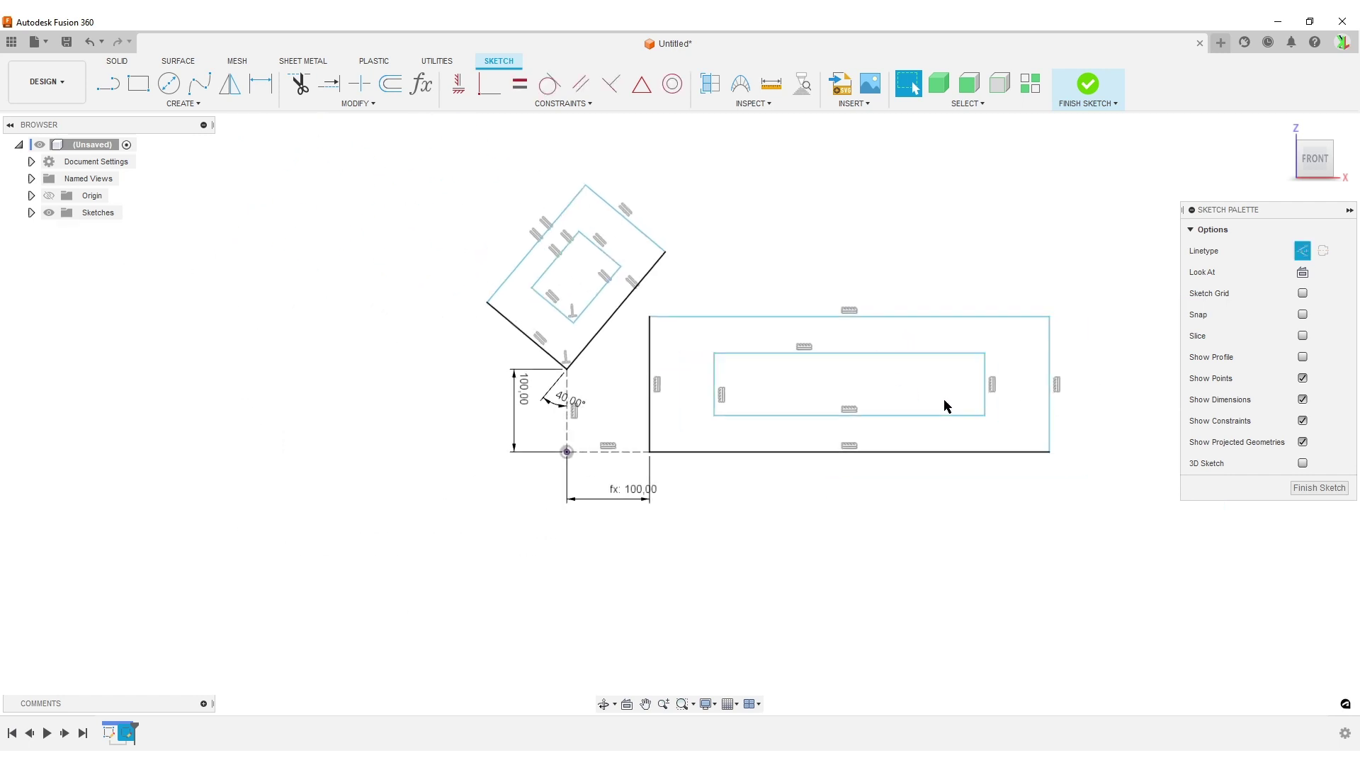
# - Resize the inner straight rectangle by its lower-right corner and draw construction lines joining both rectangles' upper-right corners and their lower-left corners
pyautogui.click(854, 354)
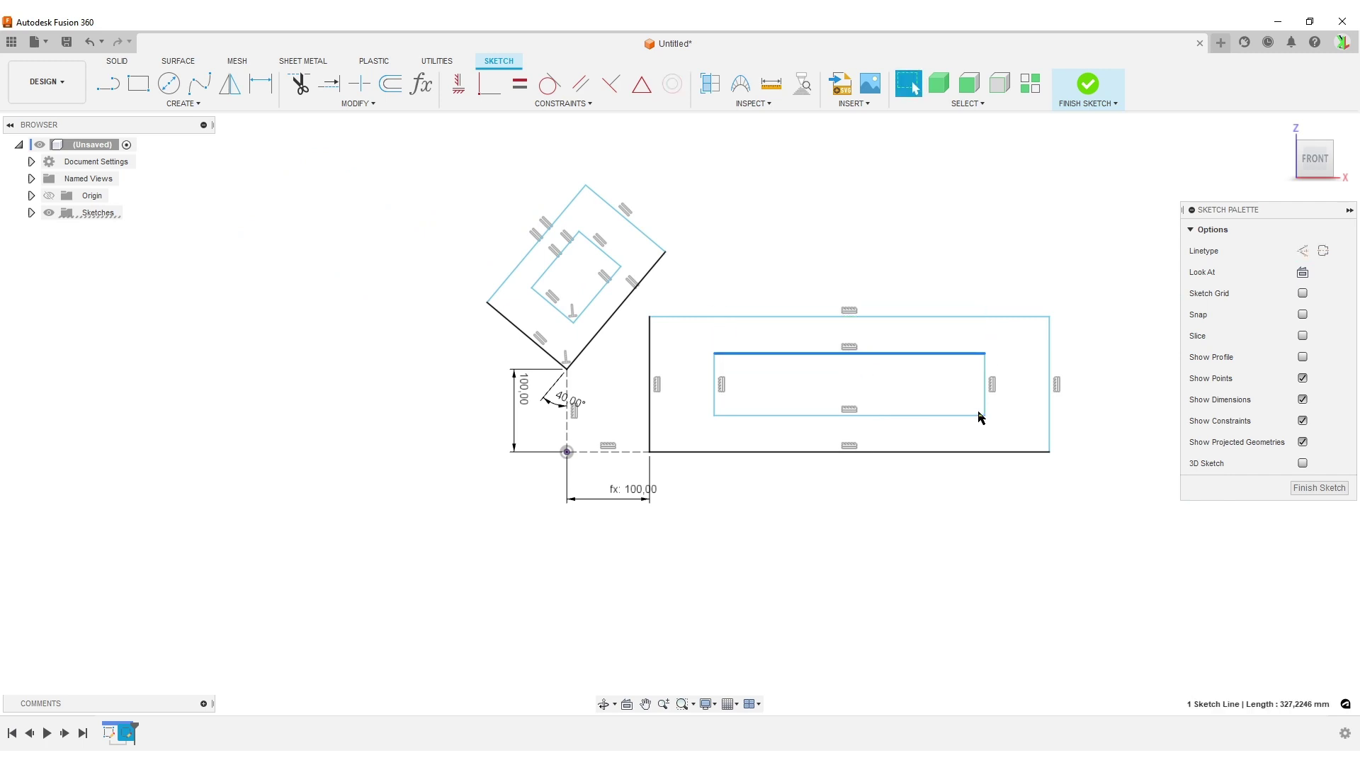
pyautogui.moveTo(985, 416); pyautogui.dragTo(950, 440)
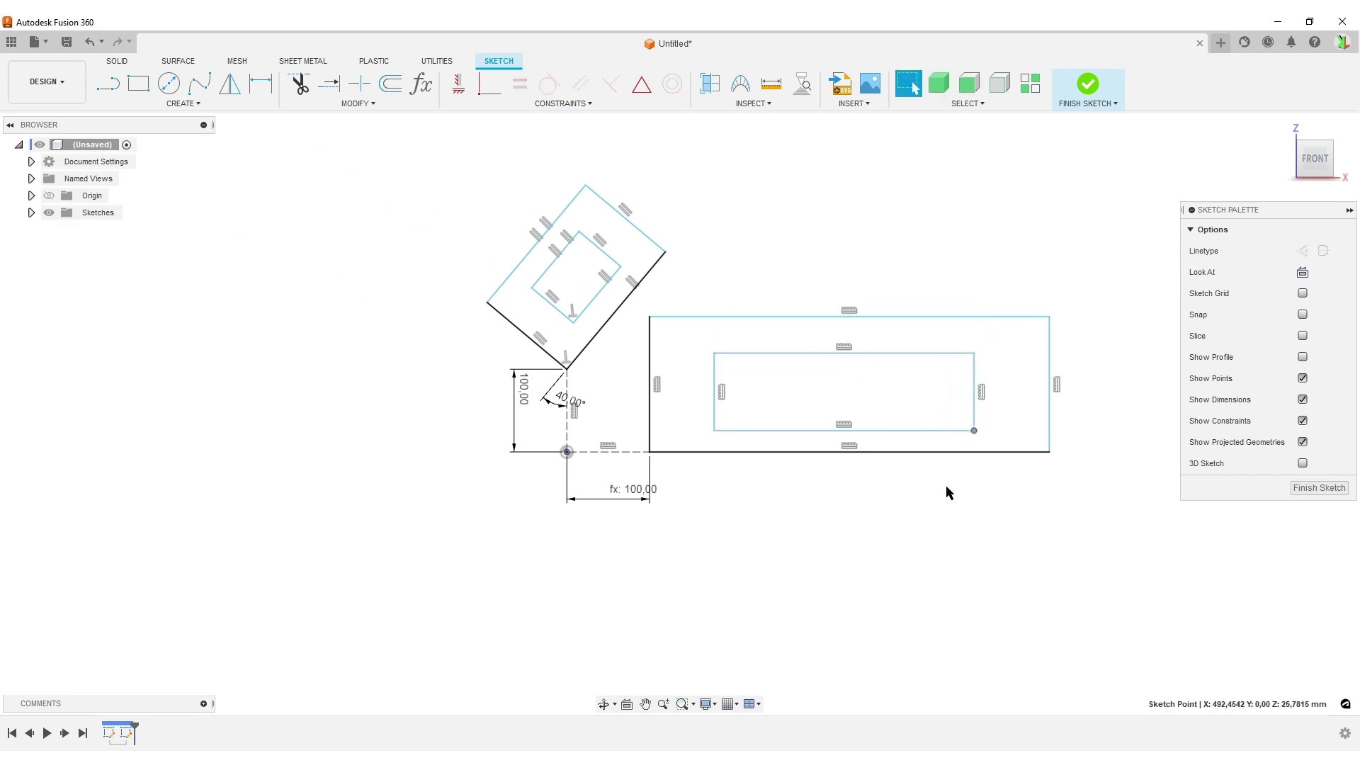
pyautogui.click(107, 83)
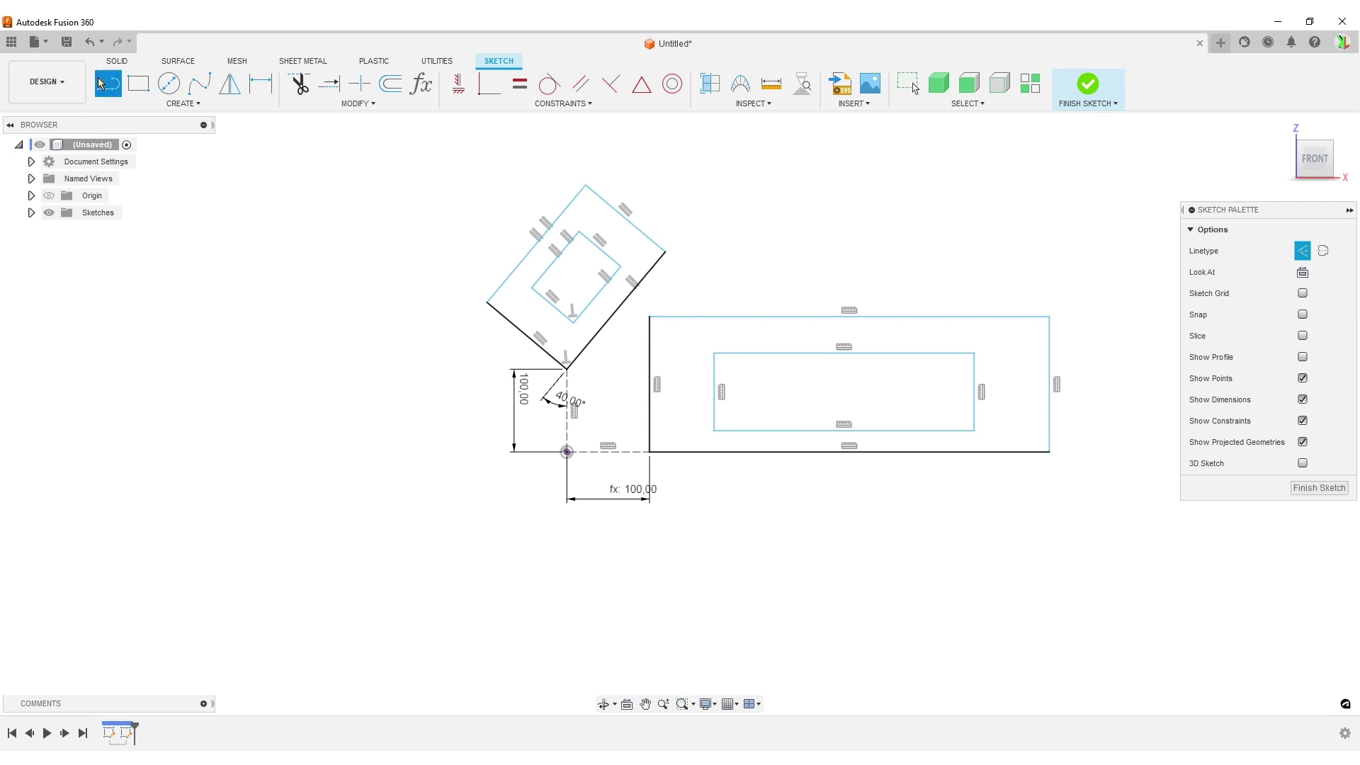
pyautogui.click(975, 353)
pyautogui.click(1049, 317)
pyautogui.press('Escape')
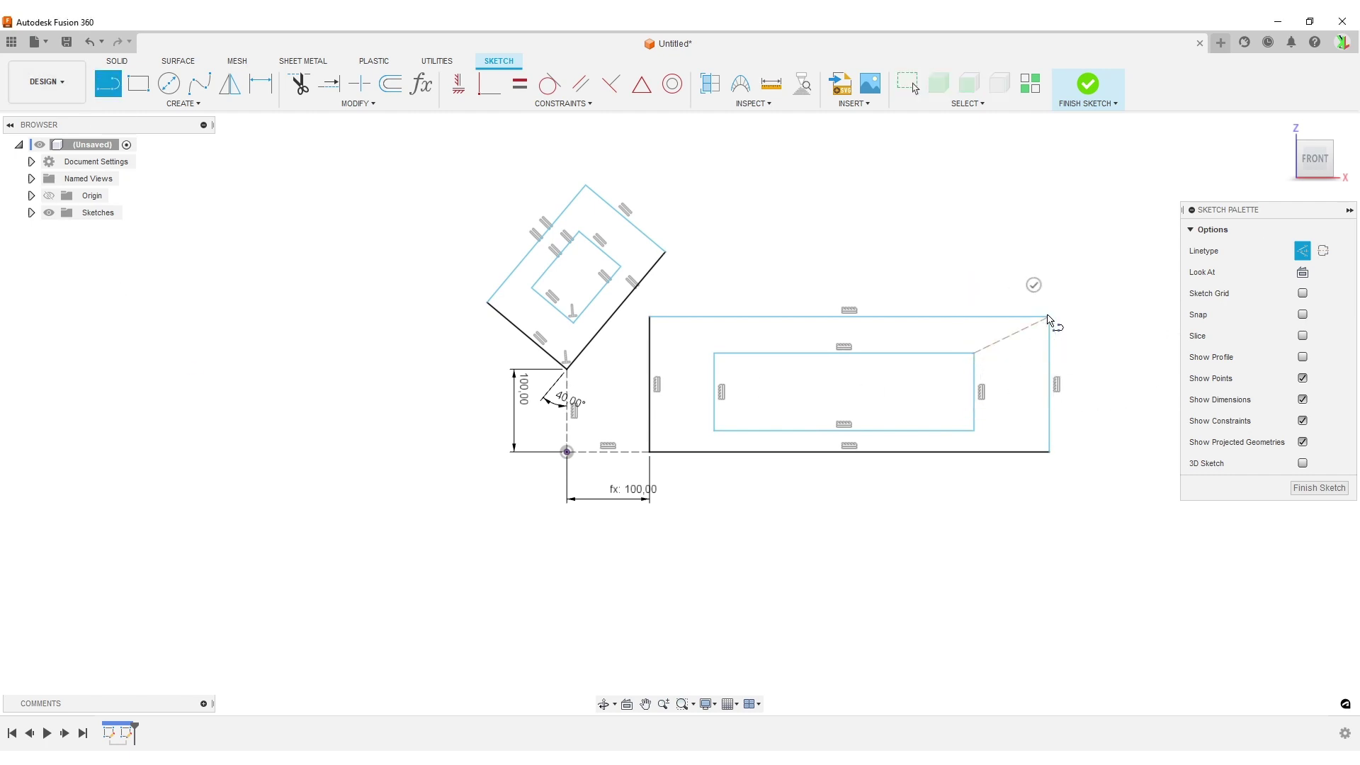
pyautogui.click(714, 431)
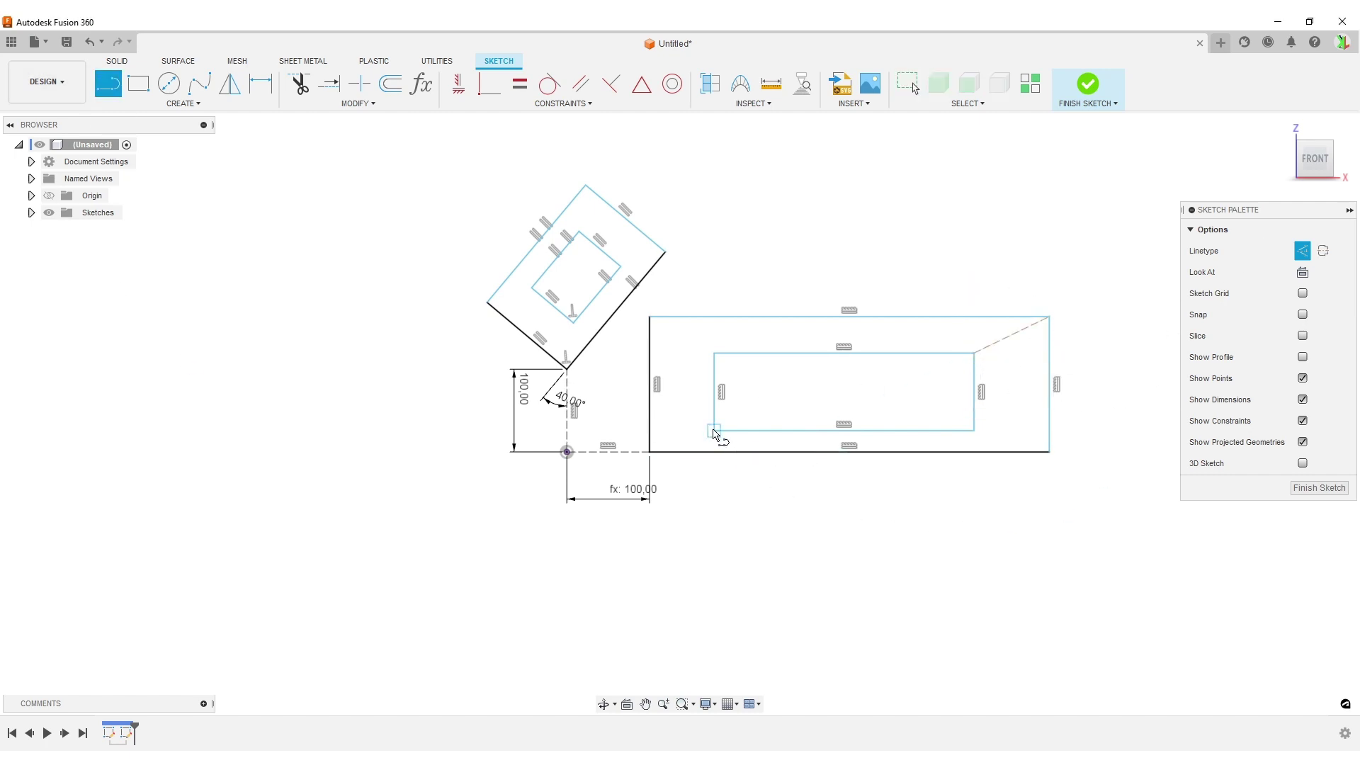
pyautogui.click(649, 452)
pyautogui.press('Escape')
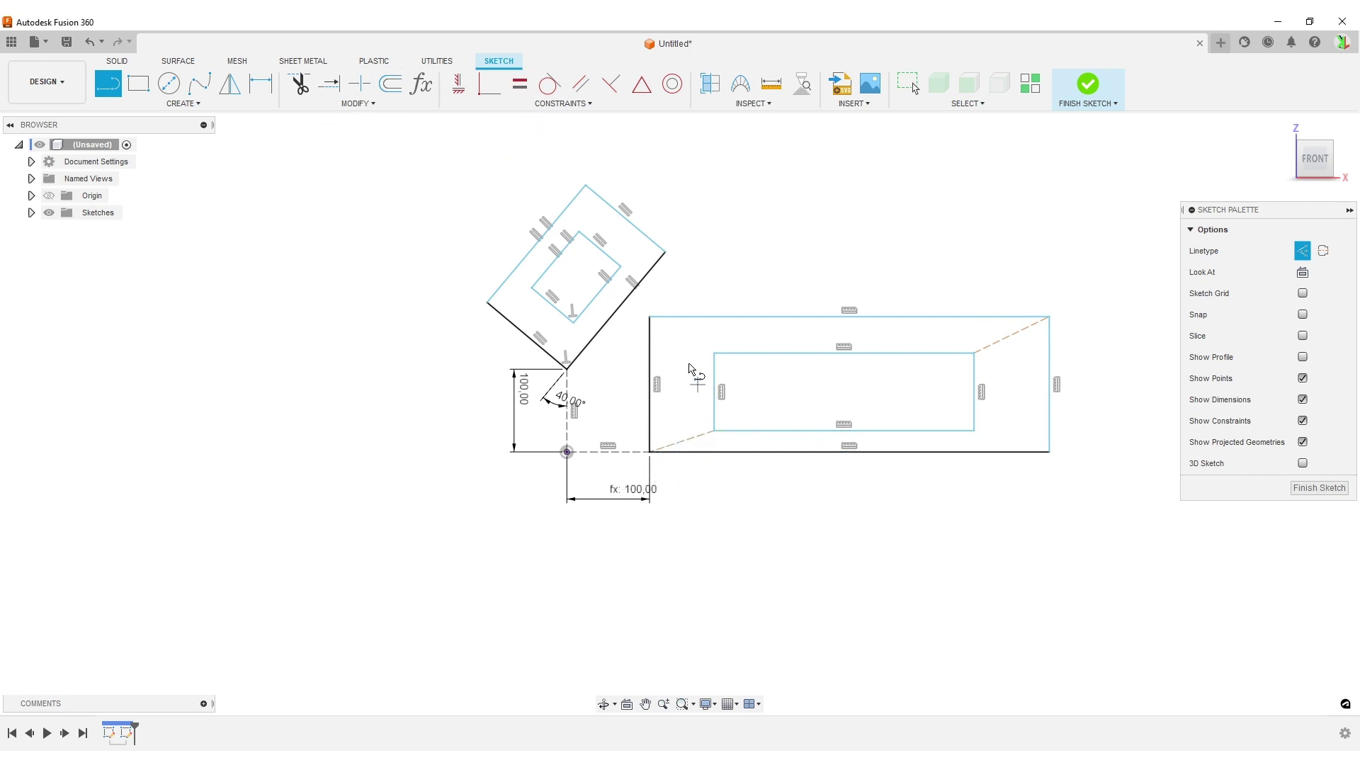
# - Constrain the two corner-to-corner construction lines of the straight rectangles to be equal in length and parallel
pyautogui.click(520, 84)
pyautogui.click(696, 438)
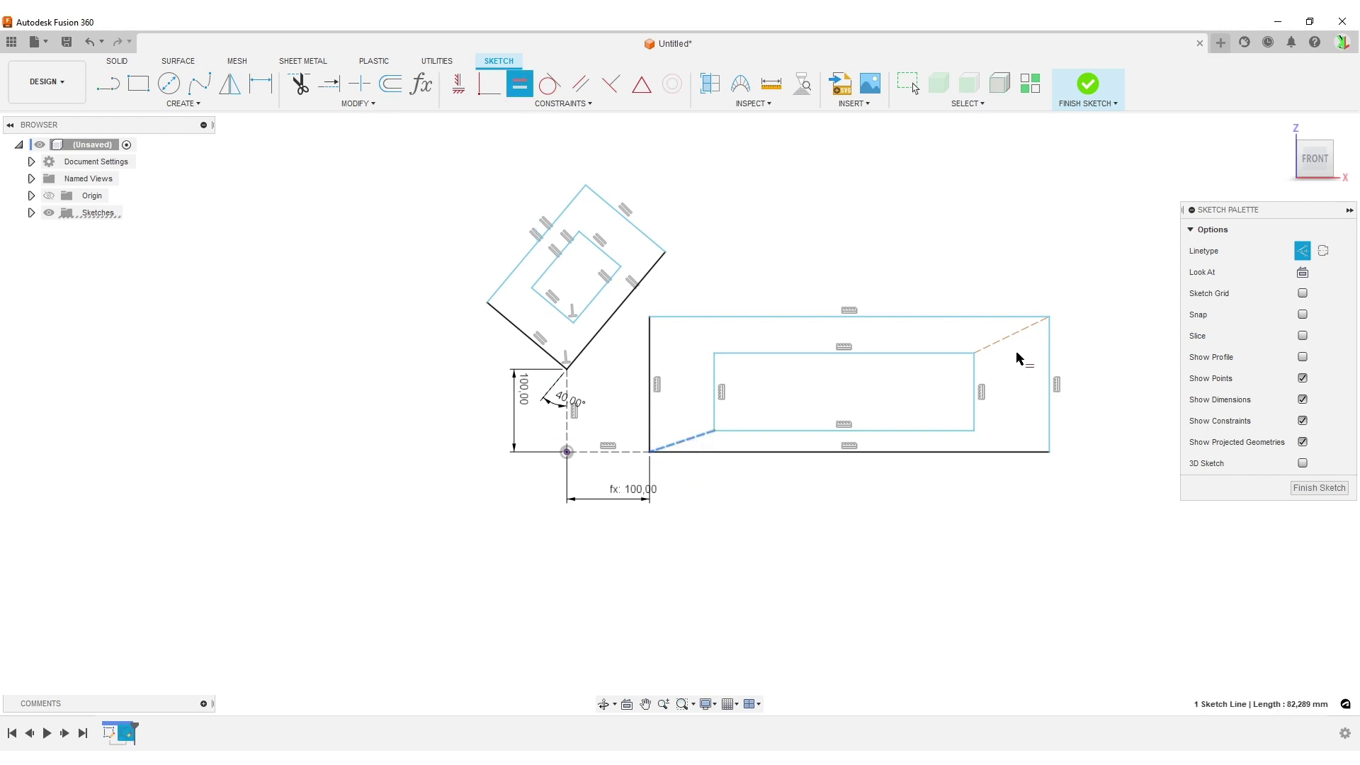
pyautogui.click(1011, 345)
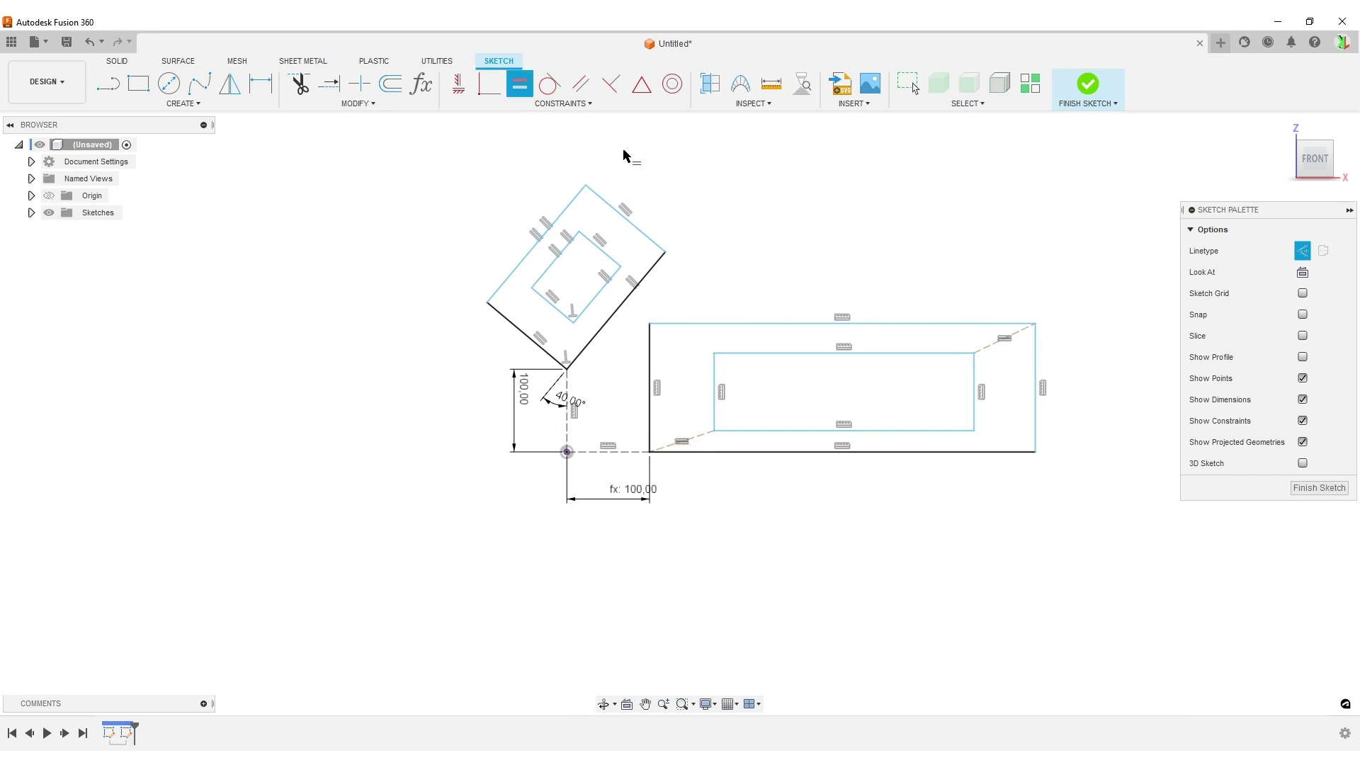
pyautogui.click(581, 84)
pyautogui.click(701, 436)
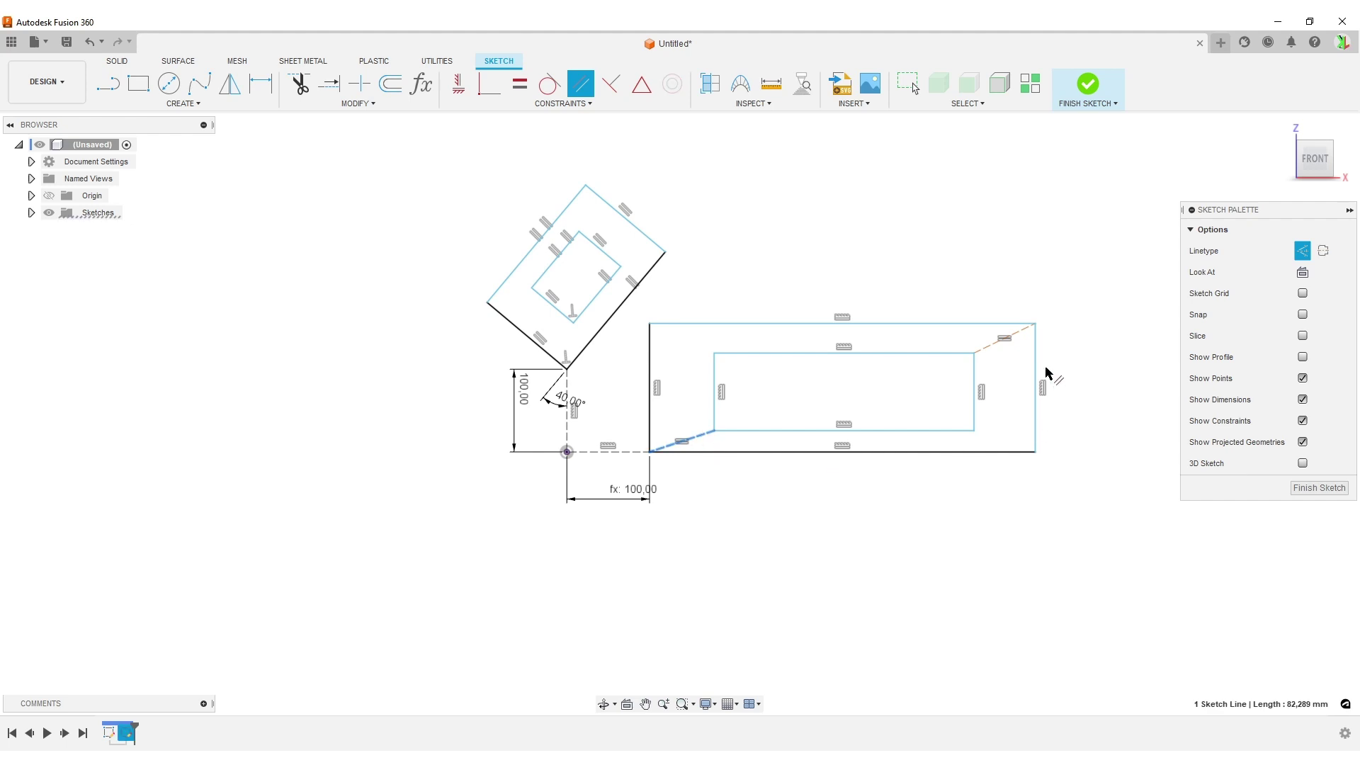
pyautogui.click(998, 345)
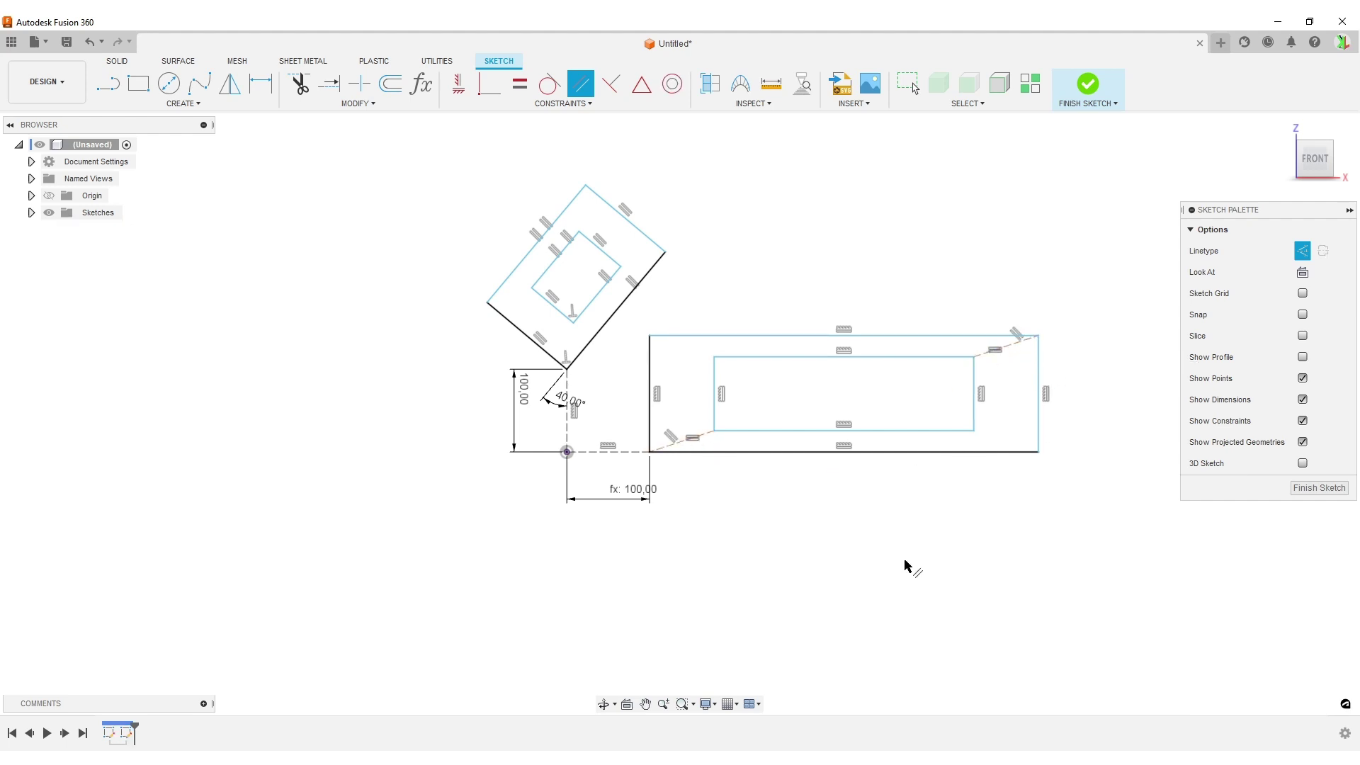
pyautogui.press('Escape')
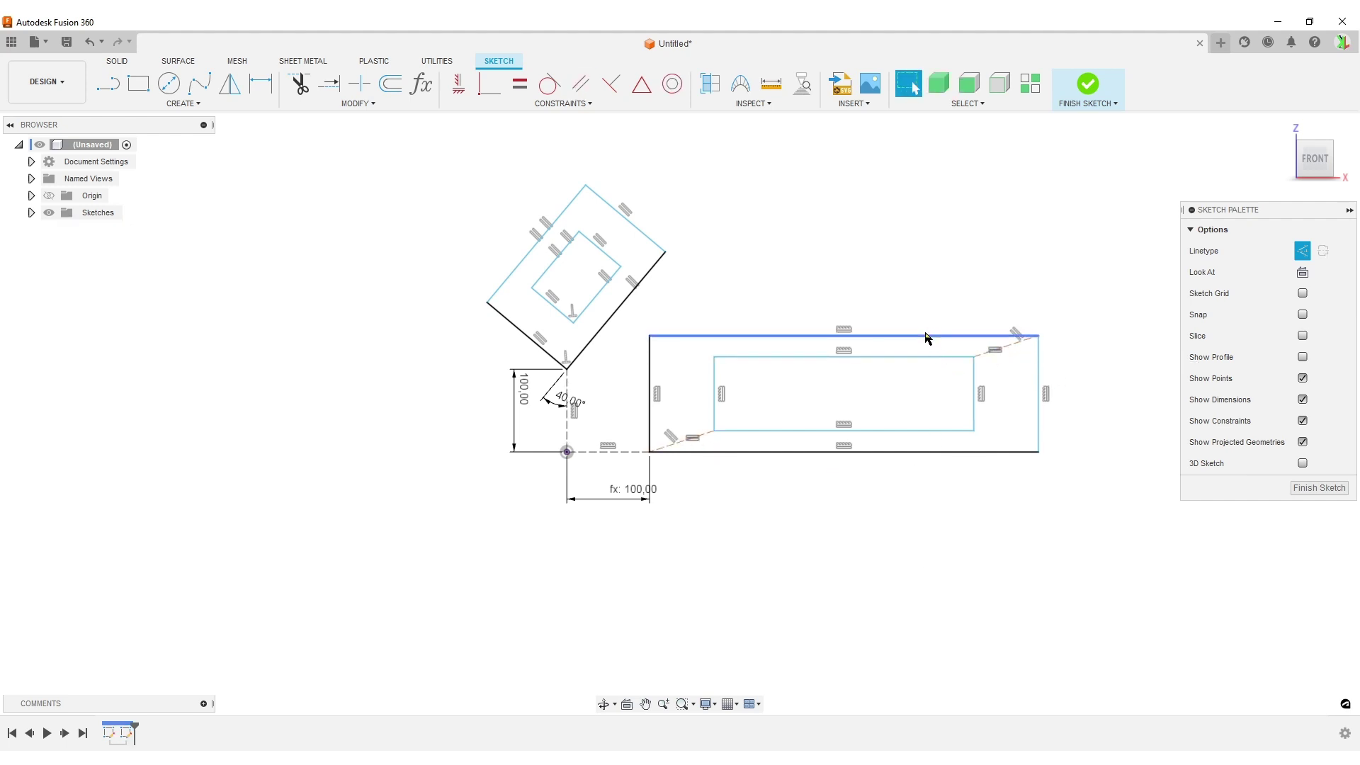
# - Resize the outer straight rectangle by its top and right edges to a height of about 149 mm
pyautogui.moveTo(927, 340)
pyautogui.mouseDown()
pyautogui.moveTo(930, 247)
pyautogui.moveTo(946, 294)
pyautogui.moveTo(867, 305)
pyautogui.moveTo(911, 306)
pyautogui.moveTo(972, 354)
pyautogui.moveTo(886, 419)
pyautogui.moveTo(881, 342)
pyautogui.moveTo(929, 304)
pyautogui.moveTo(979, 301)
pyautogui.moveTo(972, 327)
pyautogui.moveTo(975, 291)
pyautogui.moveTo(973, 303)
pyautogui.moveTo(1001, 279)
pyautogui.moveTo(933, 300)
pyautogui.moveTo(1001, 296)
pyautogui.moveTo(922, 268)
pyautogui.moveTo(981, 294)
pyautogui.moveTo(932, 295)
pyautogui.moveTo(911, 274)
pyautogui.moveTo(923, 286)
pyautogui.mouseUp()
pyautogui.moveTo(786, 250); pyautogui.dragTo(810, 326)
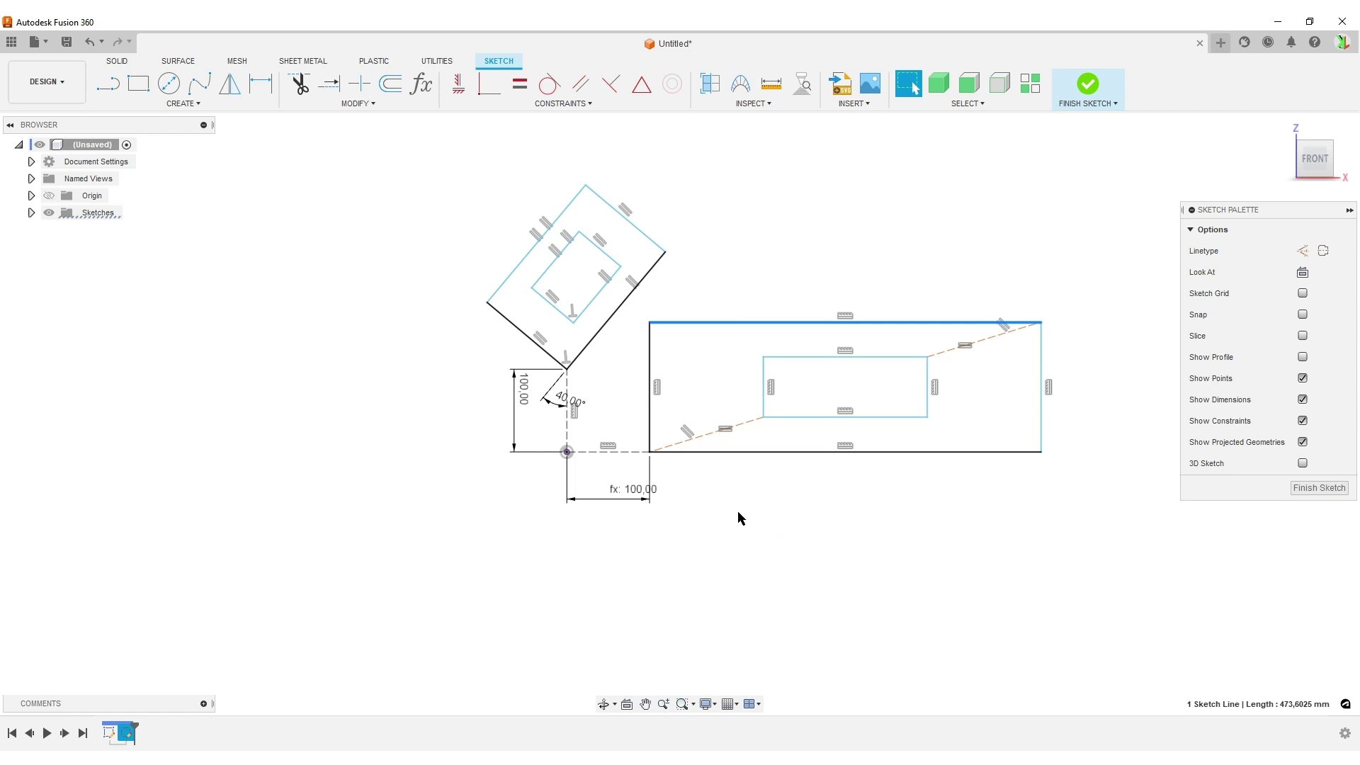
pyautogui.moveTo(1047, 344); pyautogui.dragTo(969, 347)
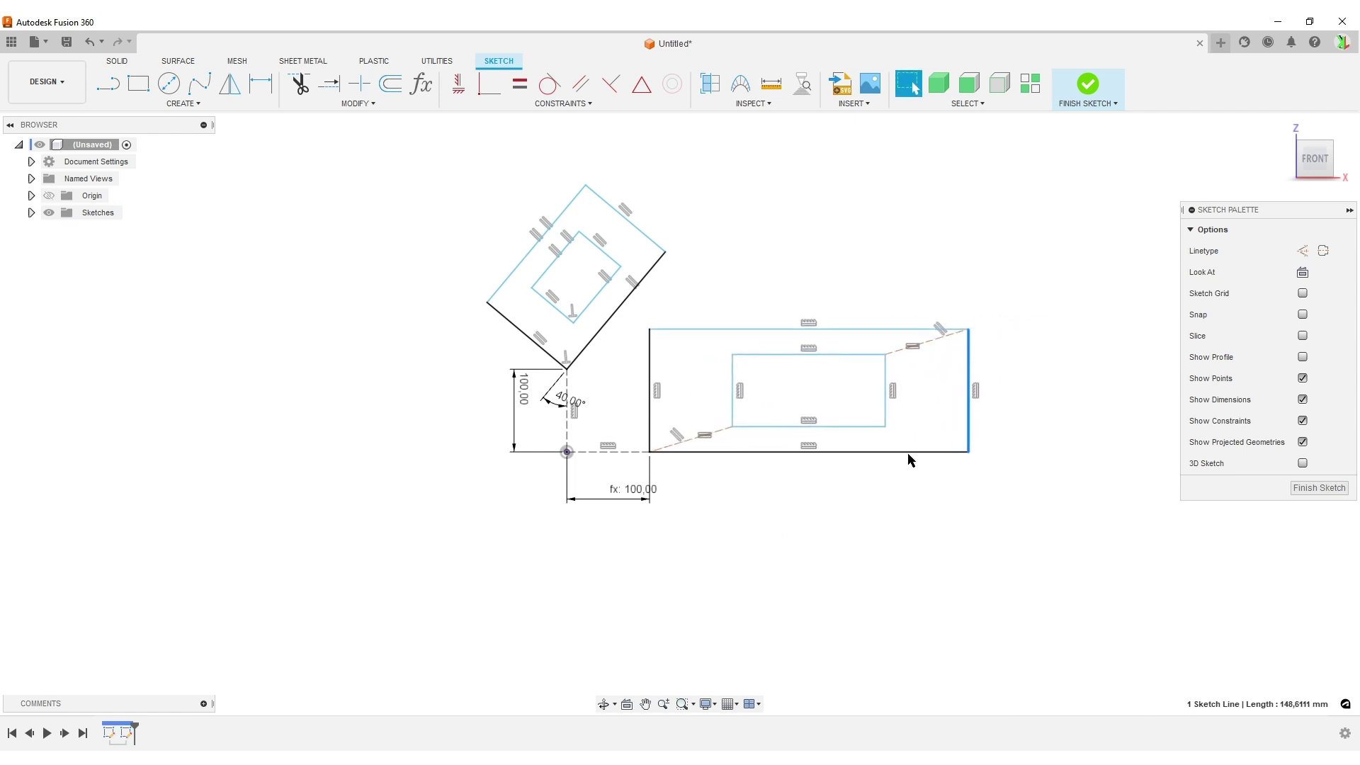